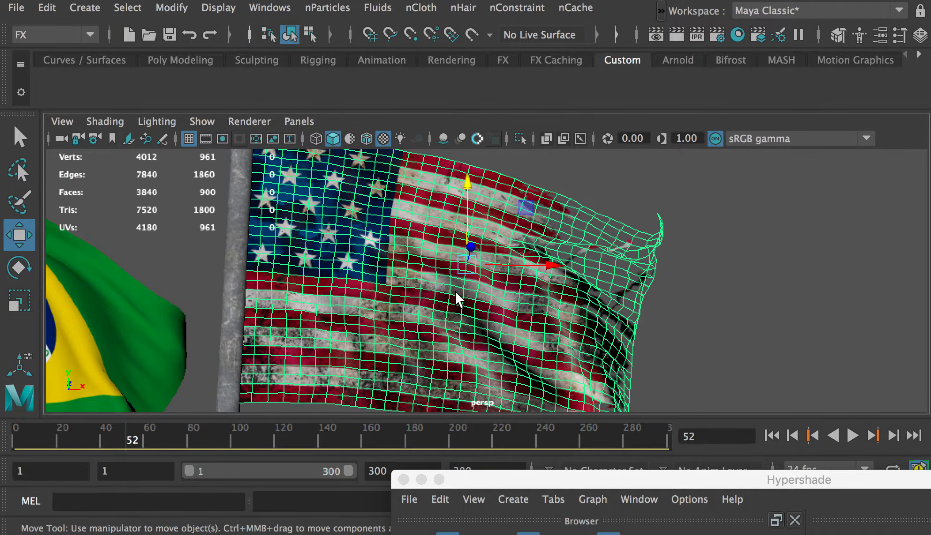
# Examine the ragged US flag up close, checking its torn edge and dirt texture against the underlying cloth mesh
pyautogui.click(676, 296)
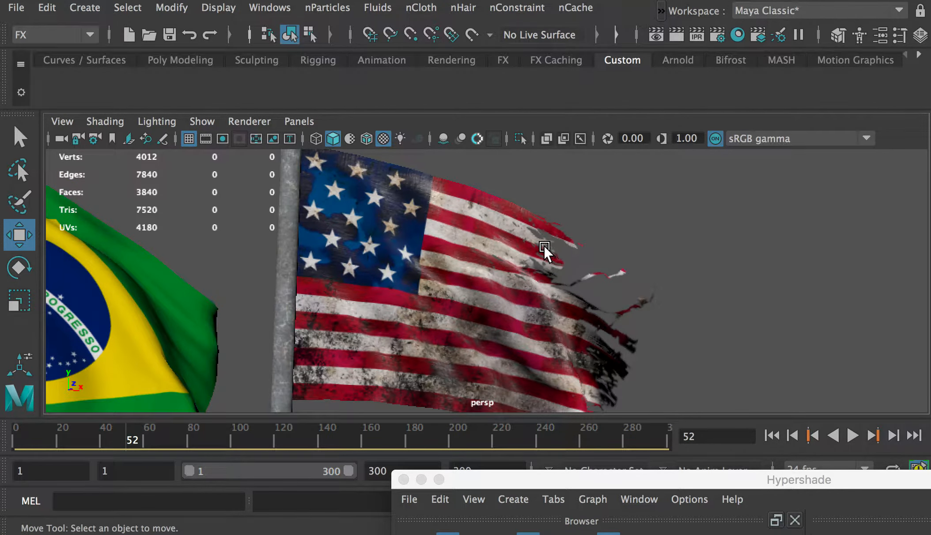
pyautogui.moveTo(572, 291); pyautogui.dragTo(367, 261)
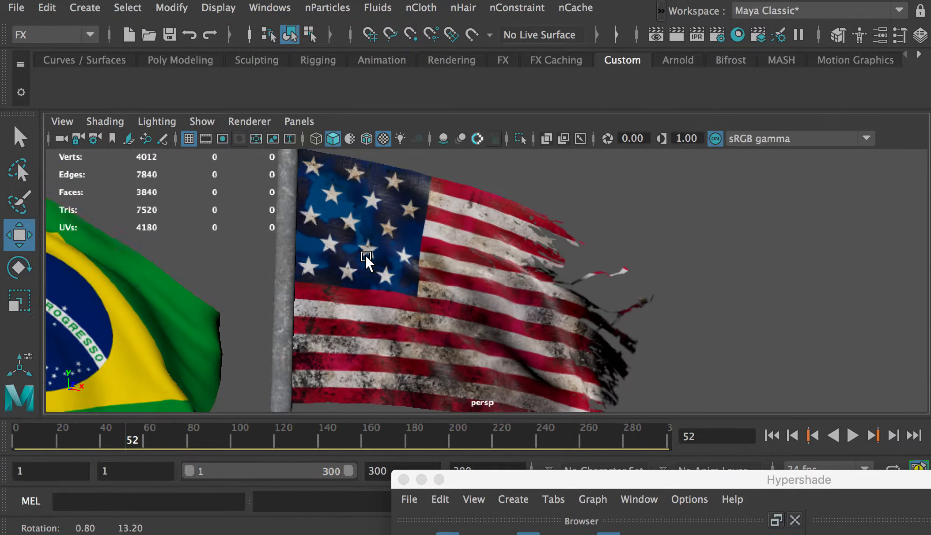
pyautogui.moveTo(387, 217); pyautogui.dragTo(473, 329)
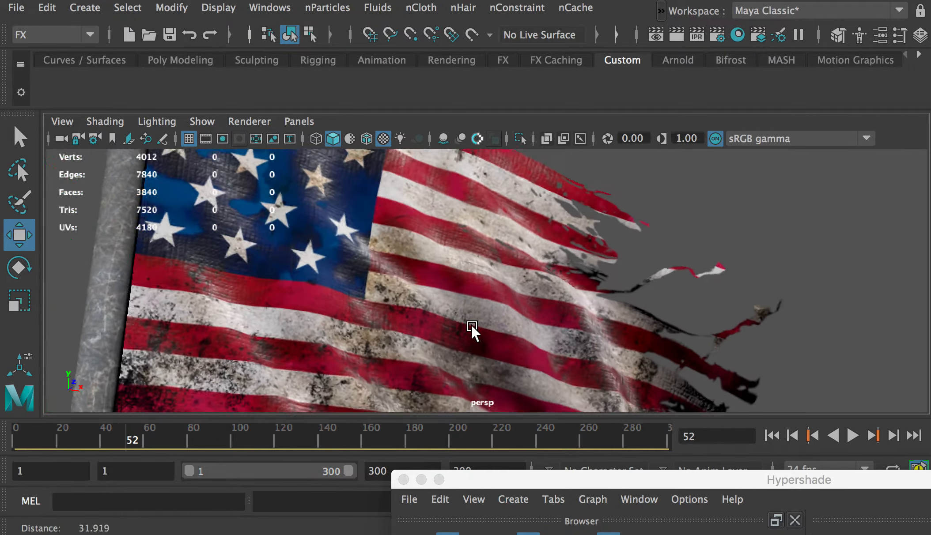
pyautogui.moveTo(409, 298)
pyautogui.mouseDown()
pyautogui.moveTo(384, 298)
pyautogui.moveTo(399, 303)
pyautogui.mouseUp()
pyautogui.scroll(4, 382, 308)
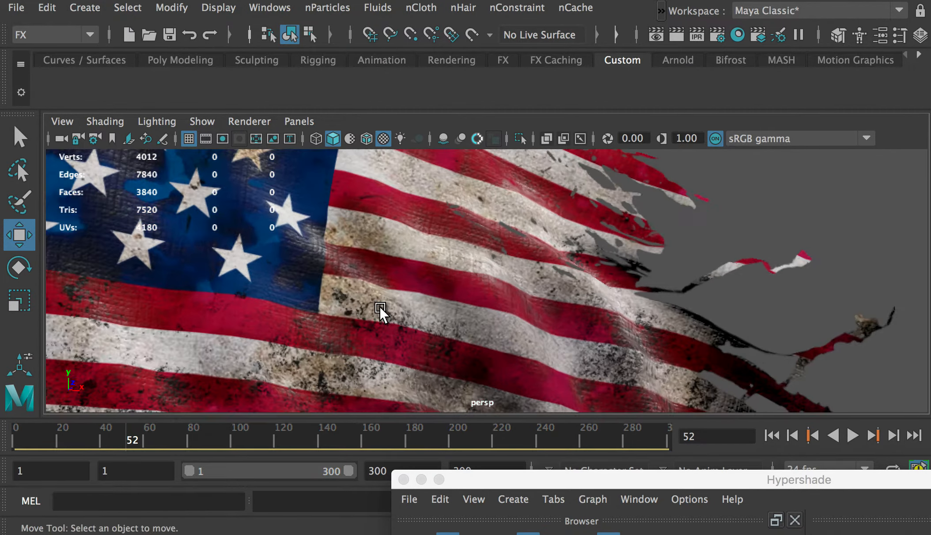
pyautogui.scroll(4, 380, 312)
pyautogui.moveTo(488, 354); pyautogui.dragTo(299, 291)
pyautogui.scroll(-3, 379, 250)
pyautogui.moveTo(594, 244); pyautogui.dragTo(415, 245)
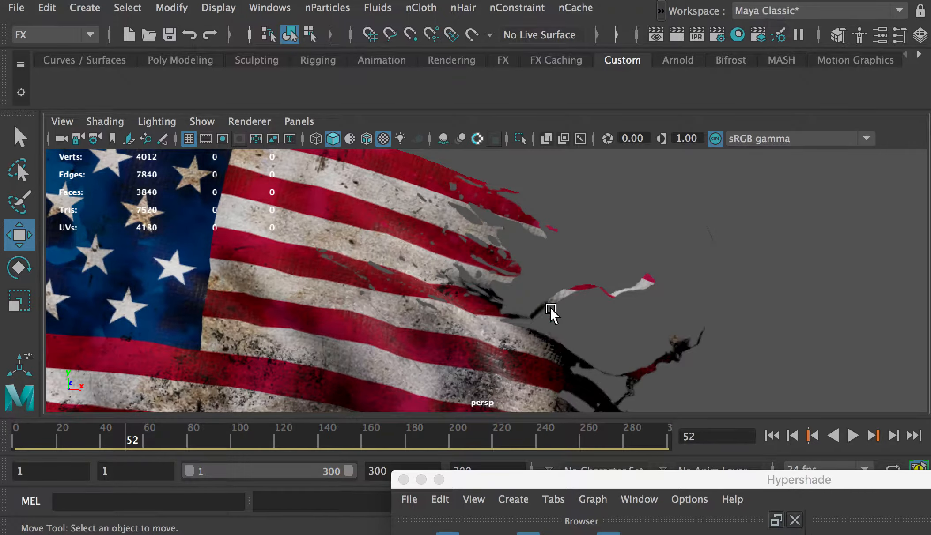
pyautogui.moveTo(623, 331)
pyautogui.mouseDown()
pyautogui.moveTo(532, 345)
pyautogui.moveTo(616, 328)
pyautogui.mouseUp()
pyautogui.click(503, 298)
pyautogui.moveTo(533, 289); pyautogui.dragTo(594, 267)
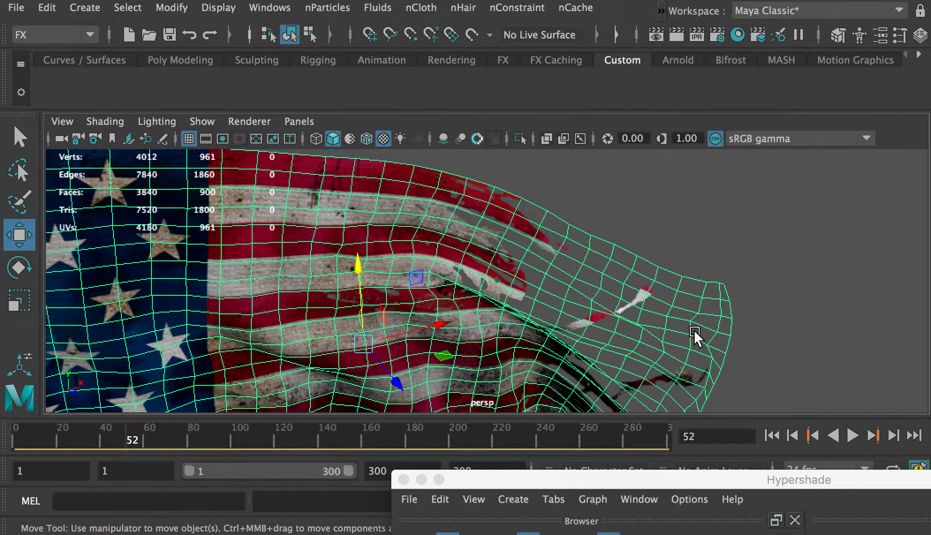
pyautogui.moveTo(665, 333); pyautogui.dragTo(492, 232)
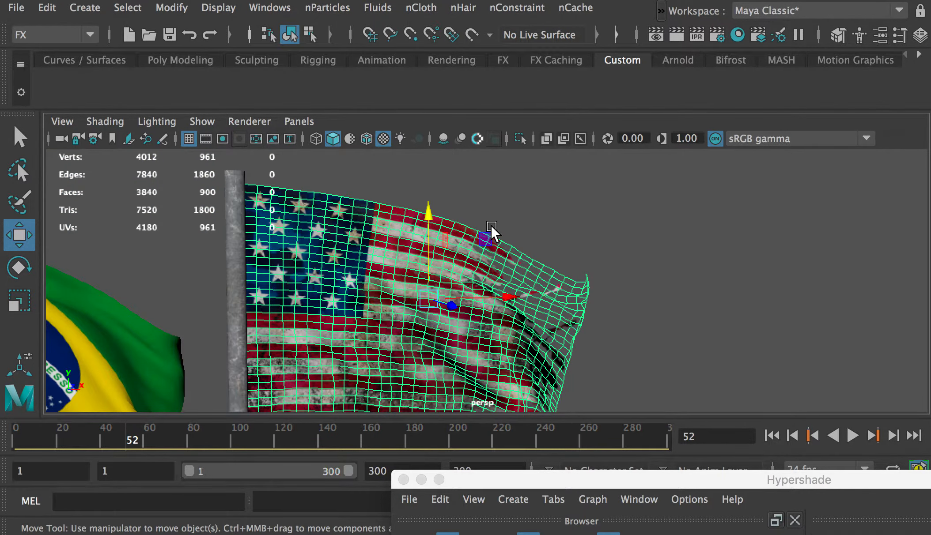
# Switch to Preview and look through the Ragged Old Flag, USA Flag1795 and USA Flag1795.jpg reference images
pyautogui.press('super+Tab')
pyautogui.press('super+Tab')
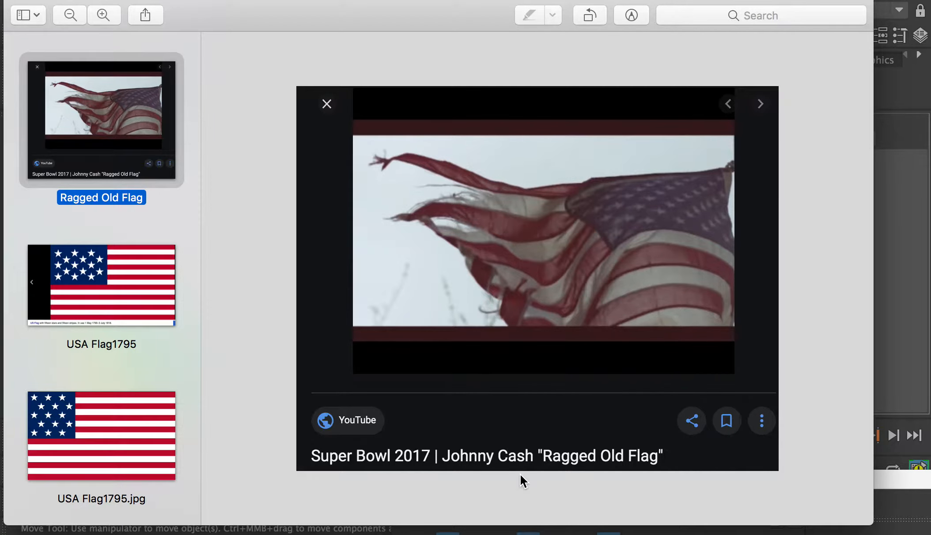
pyautogui.press('Down')
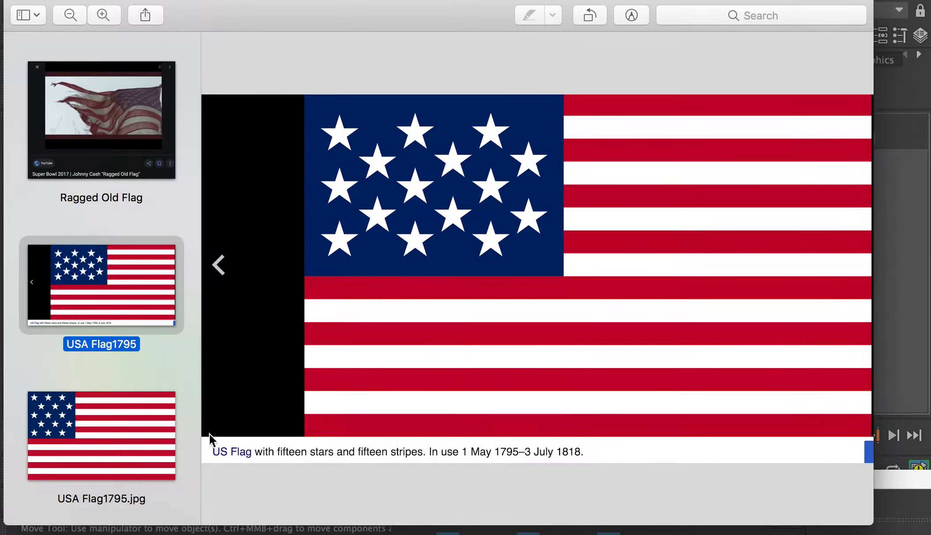
pyautogui.click(120, 433)
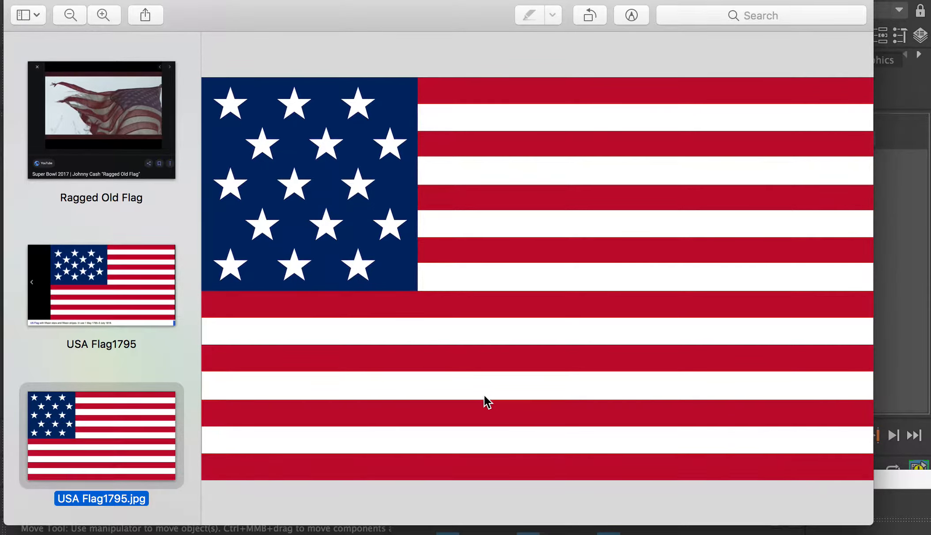
# Switch back to Maya and view the whole row of flags with nothing selected
pyautogui.press('super+Tab')
pyautogui.click(167, 359)
pyautogui.click(737, 248)
pyautogui.moveTo(736, 249); pyautogui.dragTo(509, 233)
# Switch to Photoshop, hide the Diffuse group in TextureFlag.psd and select the Bump group
pyautogui.press('super+Tab')
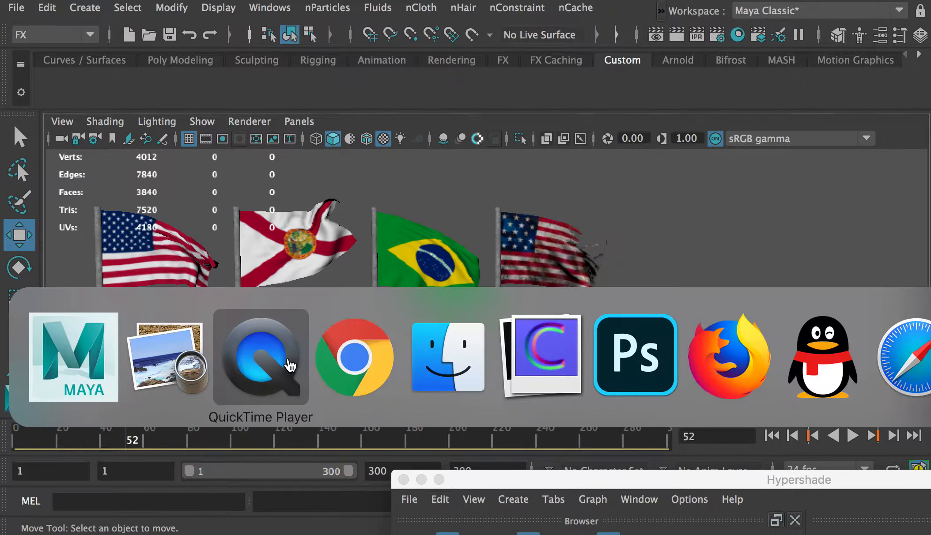
pyautogui.click(594, 351)
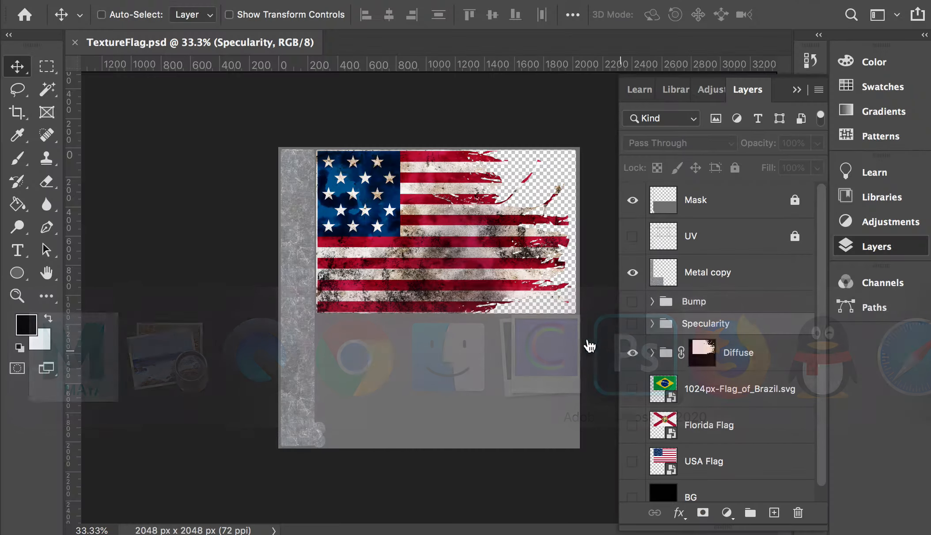
pyautogui.click(633, 353)
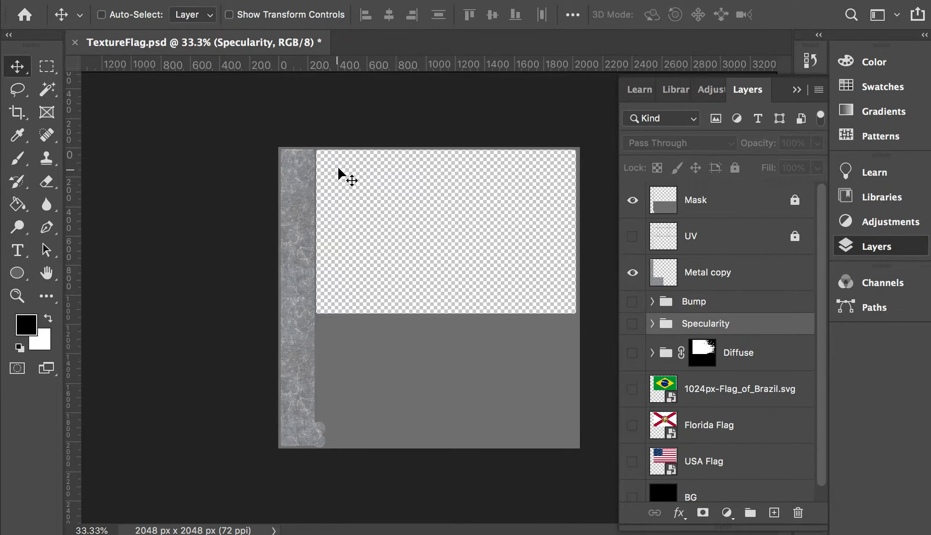
pyautogui.click(687, 301)
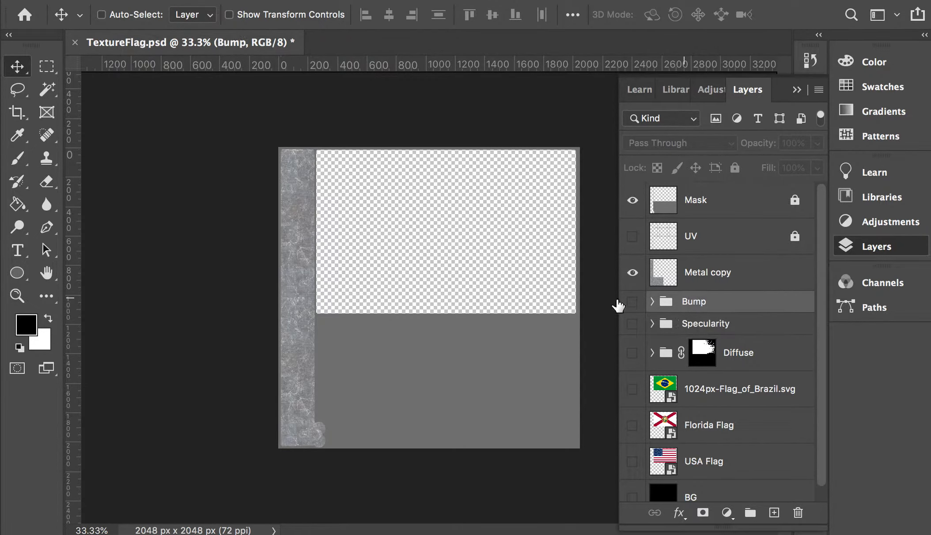
# Place USA Flag1795.jpg from Finder's TextureRef folder into TextureFlag.psd as a layer directly above the Bump group
pyautogui.press('super+Tab')
pyautogui.click(541, 357)
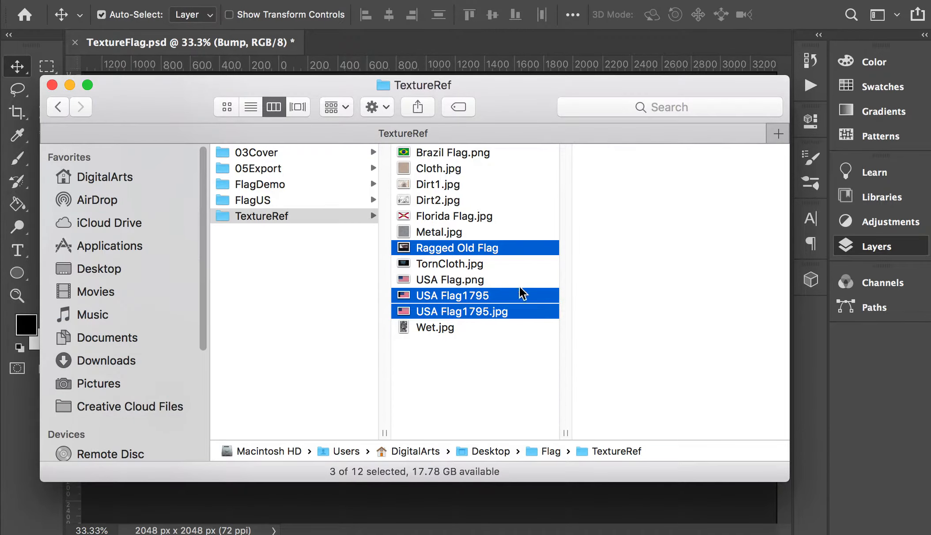
pyautogui.click(481, 265)
pyautogui.click(467, 312)
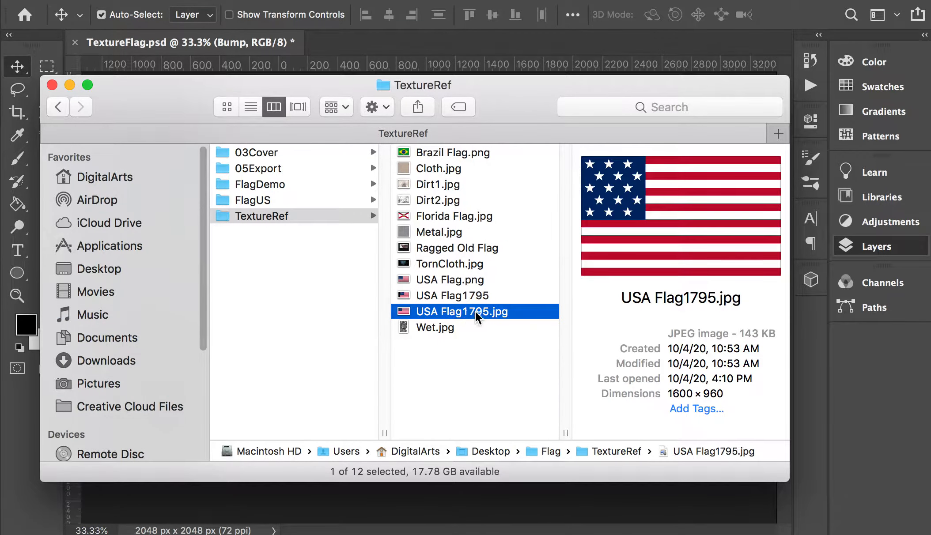
pyautogui.moveTo(470, 315); pyautogui.dragTo(520, 504)
# Align the placed 1795 flag with the upper-left corner of the flag's texture area and show the UV layer
pyautogui.moveTo(457, 288); pyautogui.dragTo(359, 216)
pyautogui.press('super+plus')
pyautogui.click(633, 238)
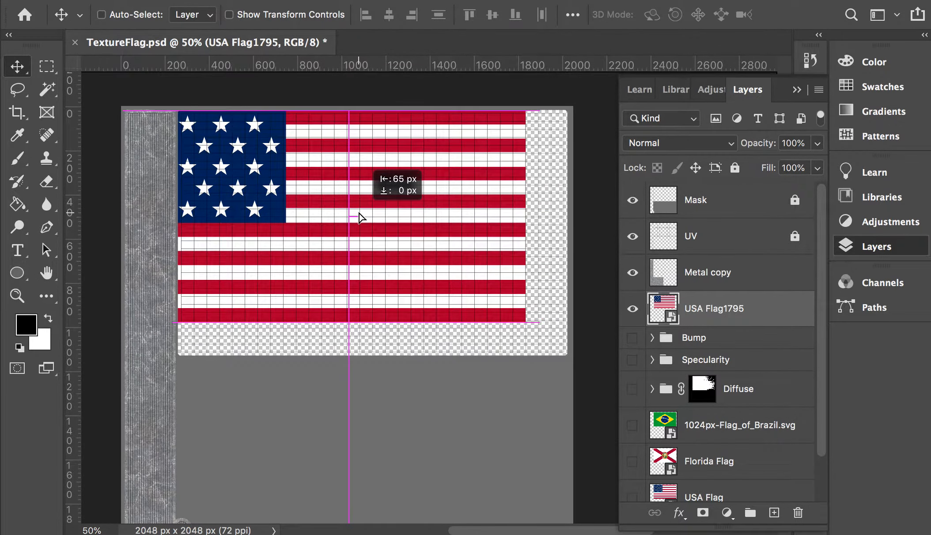
# Scale the 1795 flag to 110.22% width and 112.05% height so it spans the width of the UV grid
pyautogui.press('super+t')
pyautogui.moveTo(527, 323); pyautogui.dragTo(568, 347)
pyautogui.moveTo(369, 349); pyautogui.dragTo(373, 355)
pyautogui.press('super+z')
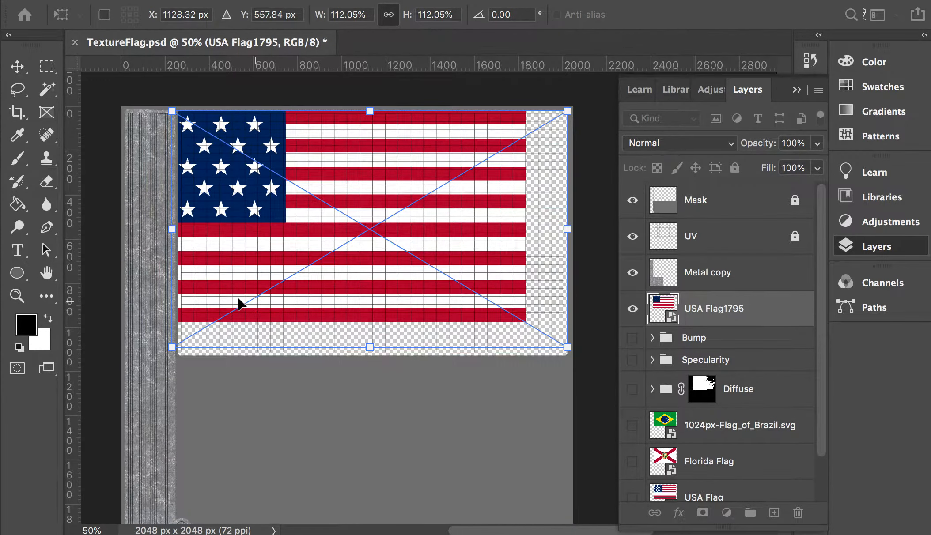
pyautogui.moveTo(175, 226); pyautogui.dragTo(179, 231)
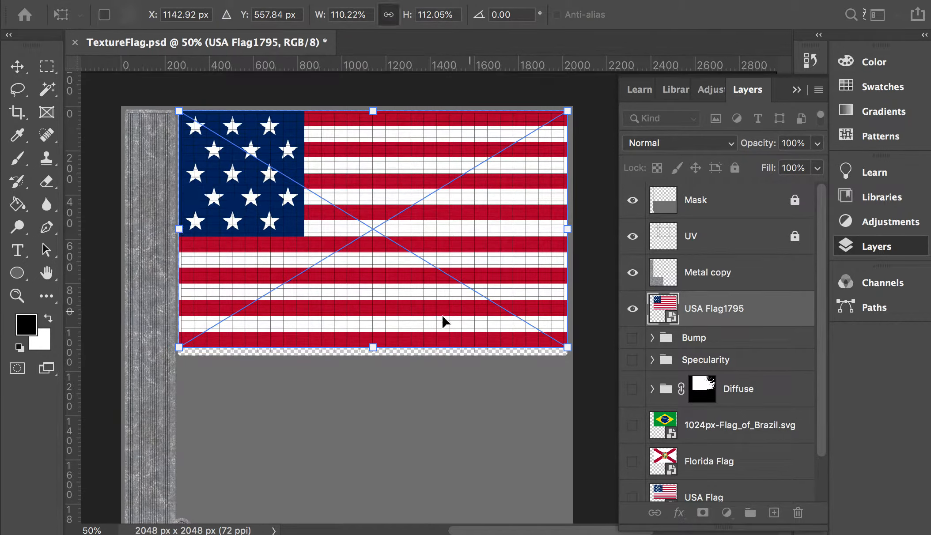
# Stretch the 1795 flag to 114.75% height, nudge it to cover the UV grid, and apply the transform
pyautogui.moveTo(375, 347); pyautogui.dragTo(374, 353)
pyautogui.press('Down')
pyautogui.press('Down')
pyautogui.press('Down')
pyautogui.press('Down')
pyautogui.press('Down')
pyautogui.press('Down')
pyautogui.press('Down')
pyautogui.press('Down')
pyautogui.press('Left')
pyautogui.press('Left')
pyautogui.press('Up')
pyautogui.press('Up')
pyautogui.press('Up')
pyautogui.press('Up')
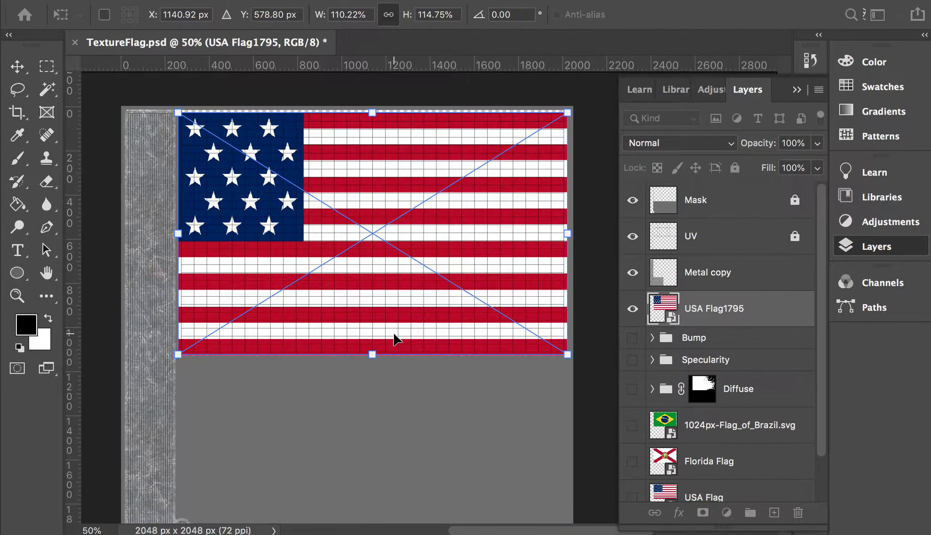
pyautogui.press('Return')
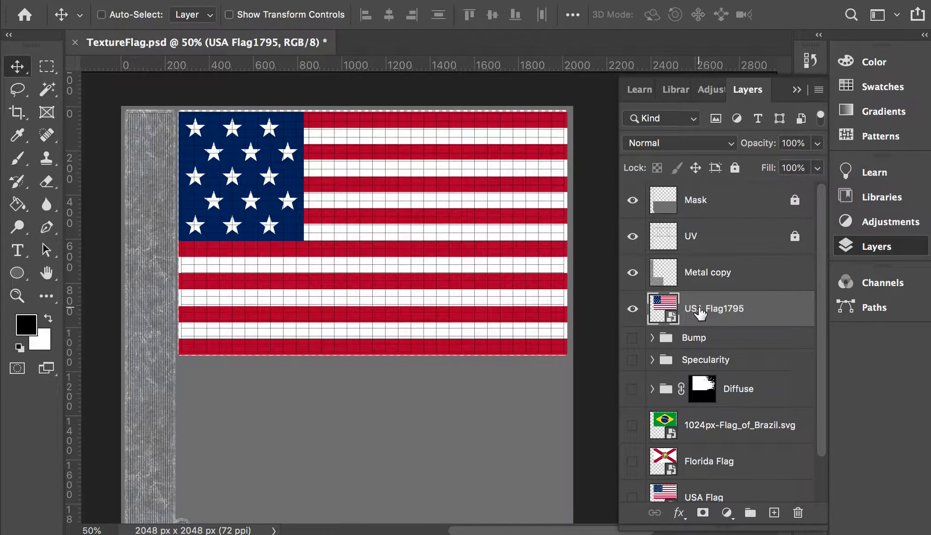
# Switch to Finder and open TornCloth.jpg from the TextureRef folder in Preview to inspect the torn cloth
pyautogui.press('super+Tab')
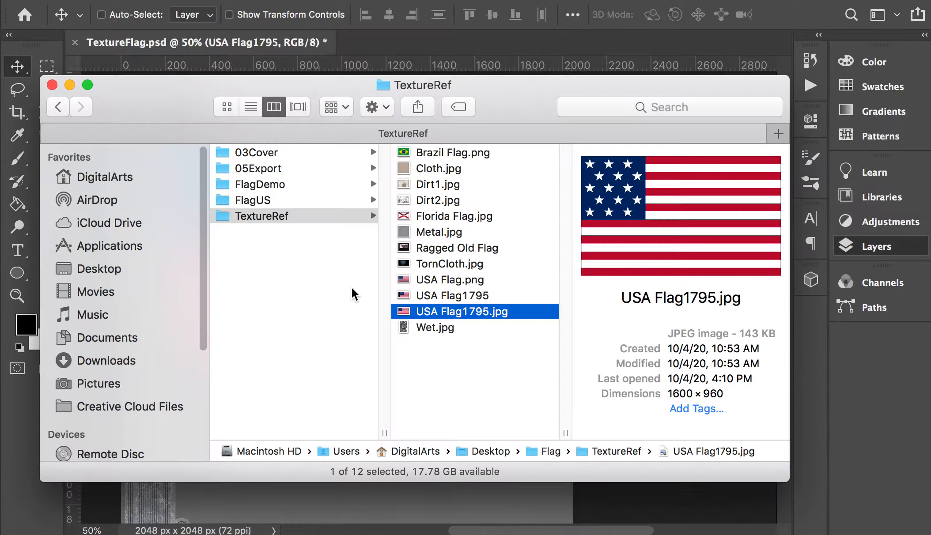
pyautogui.click(430, 253)
pyautogui.click(446, 265)
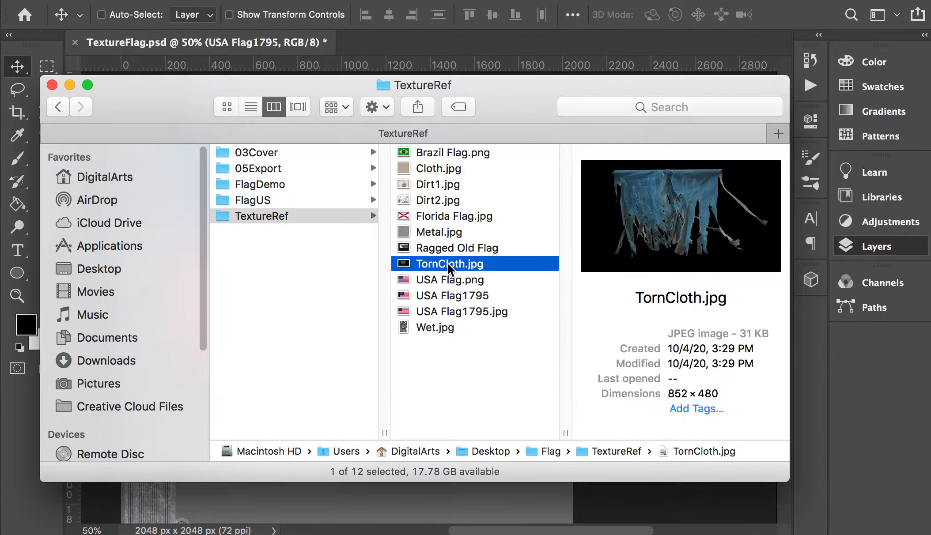
pyautogui.doubleClick(448, 265)
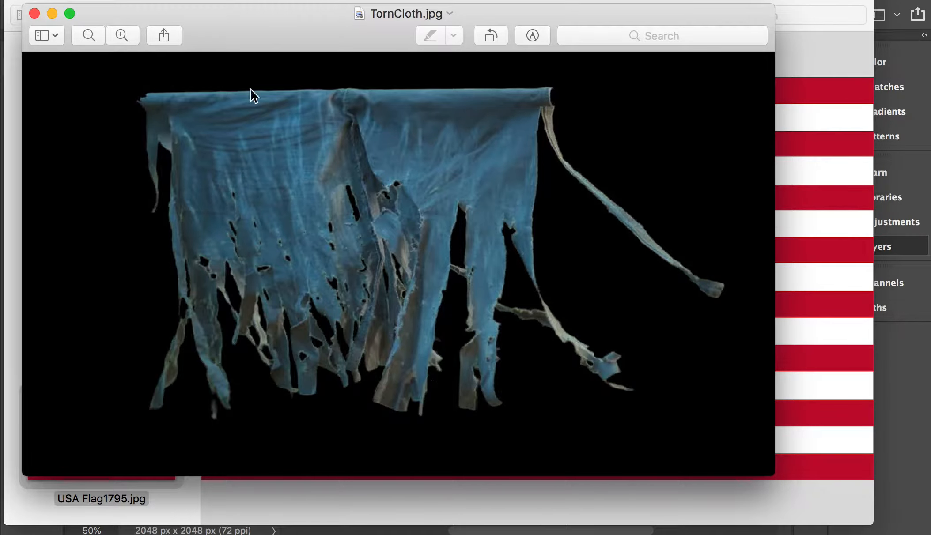
# Open TornCloth.jpg from the TextureRef folder as a separate document in Photoshop
pyautogui.press('super+Tab')
pyautogui.press('super+Tab')
pyautogui.press('super+Tab')
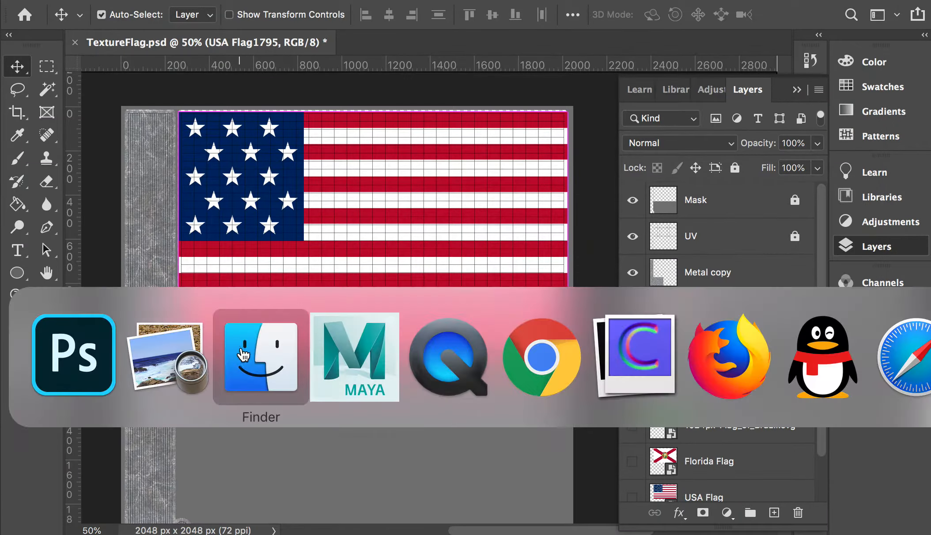
pyautogui.click(244, 354)
pyautogui.moveTo(453, 265); pyautogui.dragTo(466, 114)
pyautogui.click(763, 264)
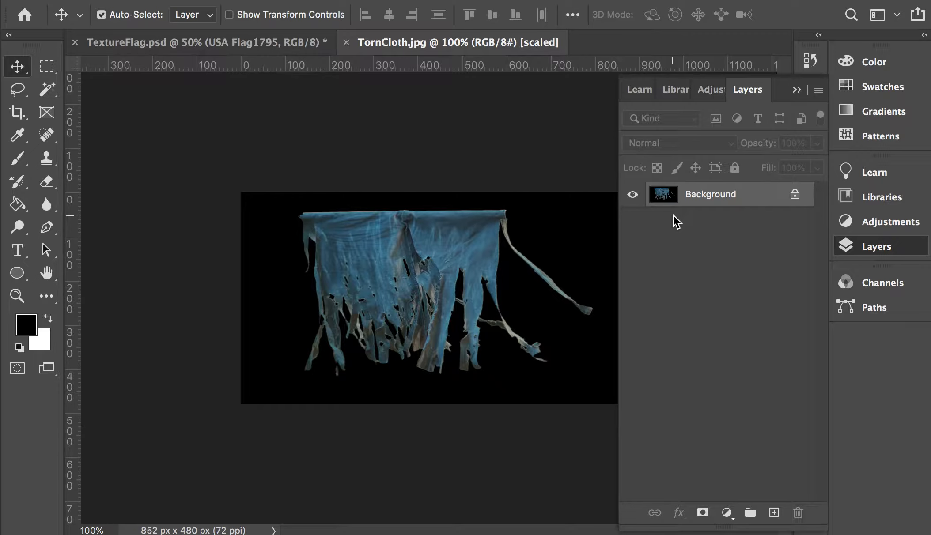
pyautogui.press('super+m')
pyautogui.moveTo(691, 211); pyautogui.dragTo(411, 138)
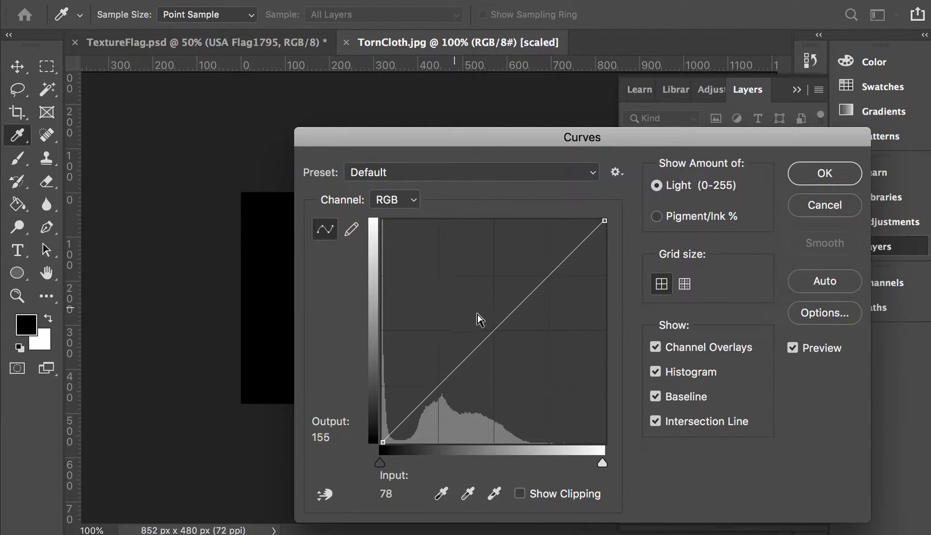
pyautogui.click(813, 206)
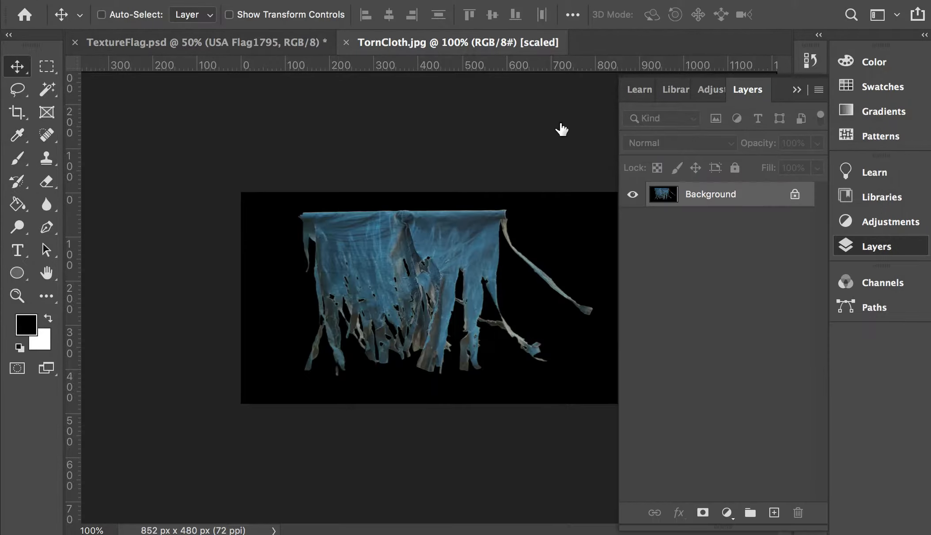
# Apply Curves to TornCloth.jpg with the black point at input 21 and white point at input 33, creating a white-on-black silhouette
pyautogui.click(212, 0)
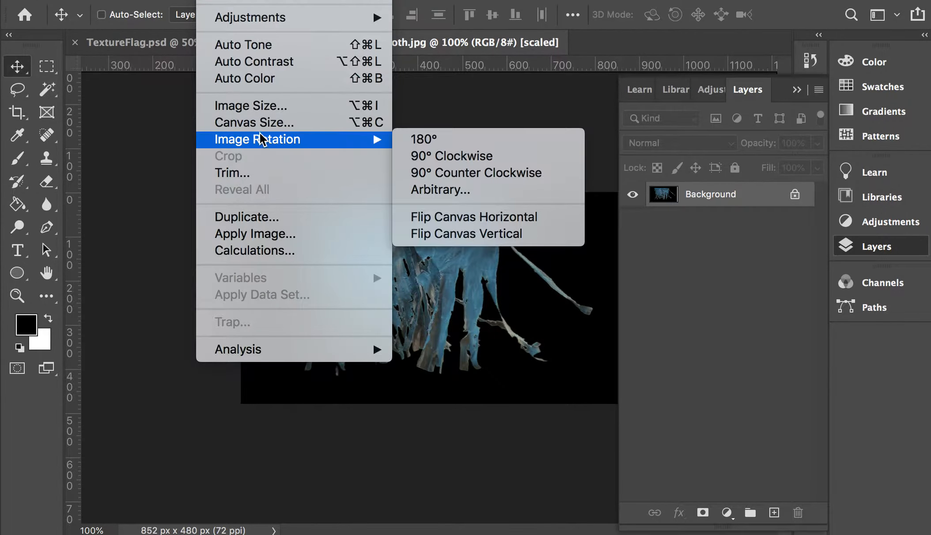
pyautogui.moveTo(265, 21)
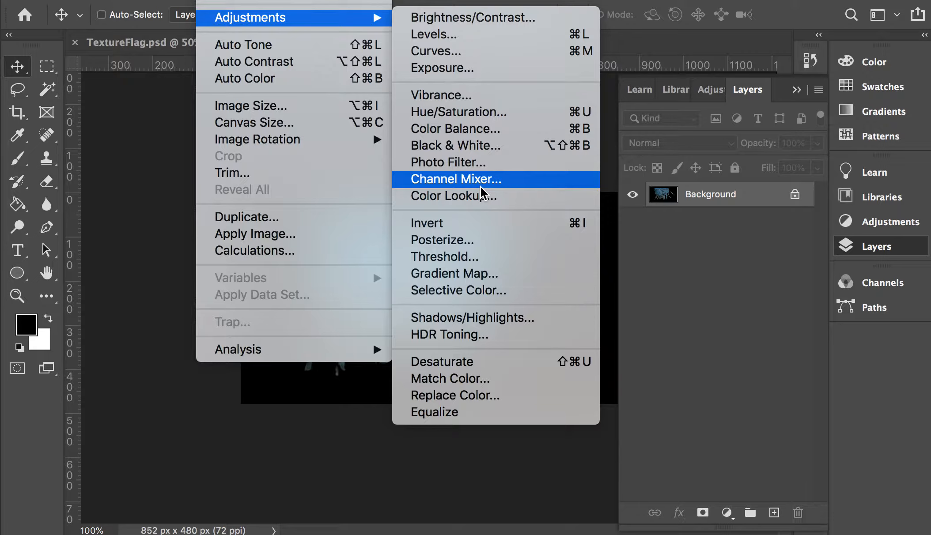
pyautogui.click(460, 59)
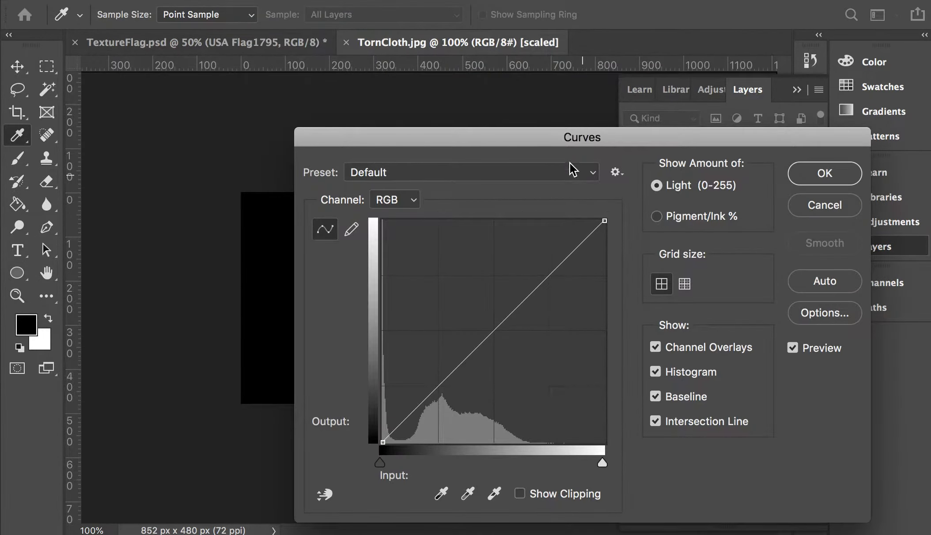
pyautogui.moveTo(550, 137); pyautogui.dragTo(765, 124)
pyautogui.moveTo(825, 209); pyautogui.dragTo(712, 187)
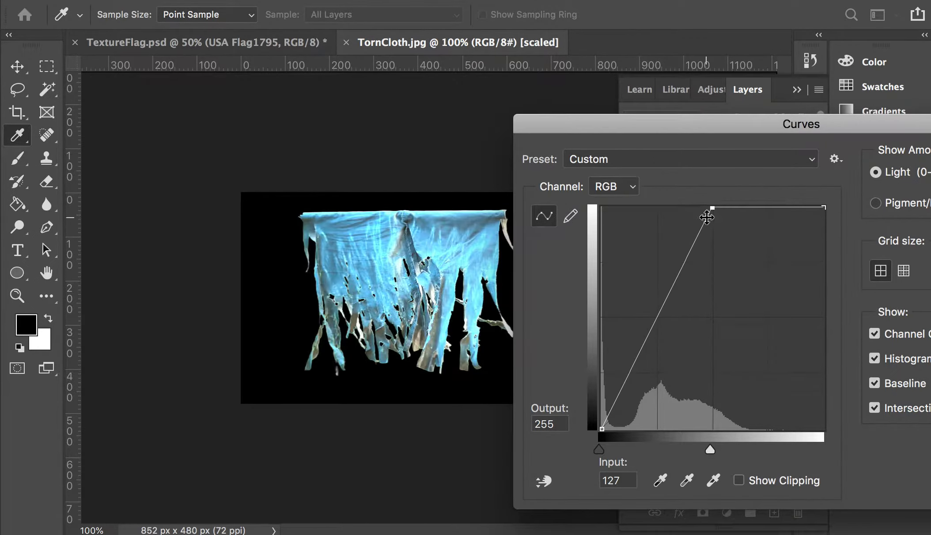
pyautogui.moveTo(603, 429); pyautogui.dragTo(622, 436)
pyautogui.moveTo(711, 208); pyautogui.dragTo(630, 199)
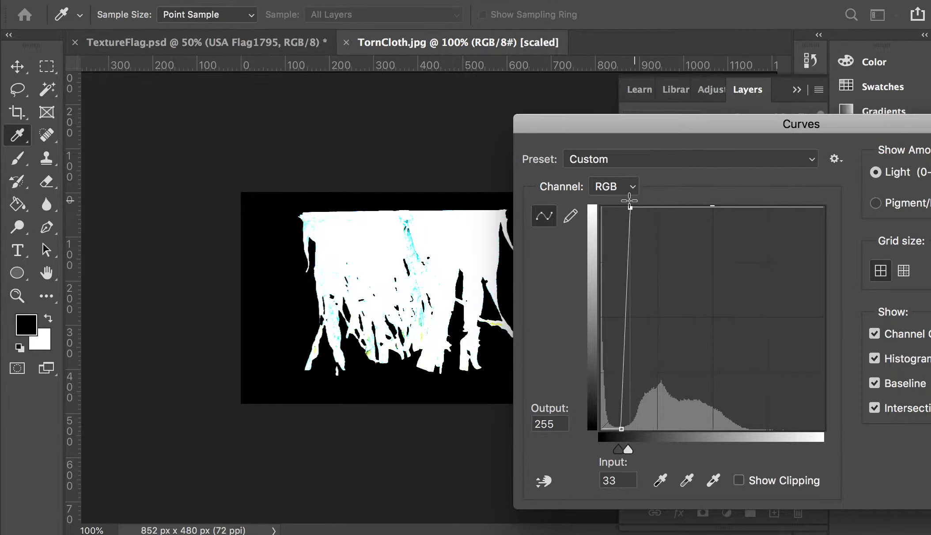
pyautogui.moveTo(622, 432); pyautogui.dragTo(609, 426)
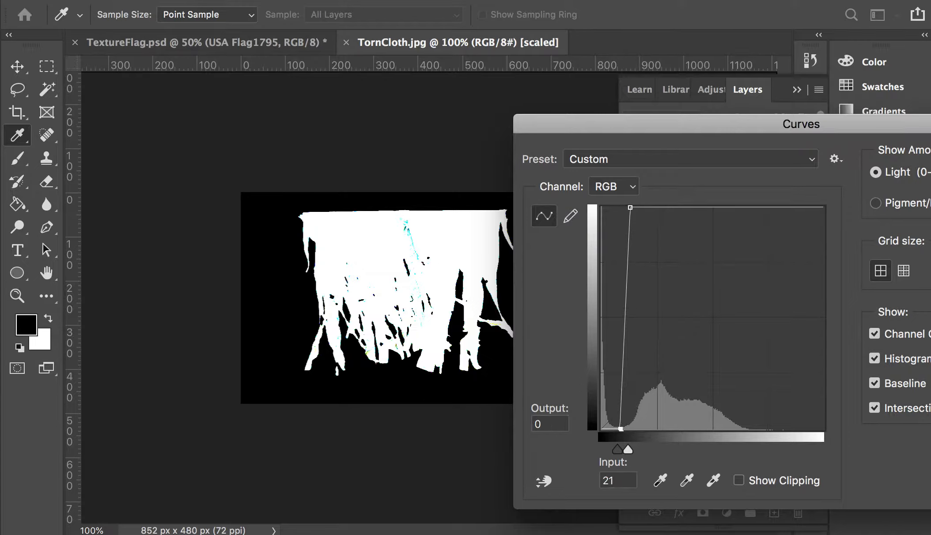
pyautogui.press('Return')
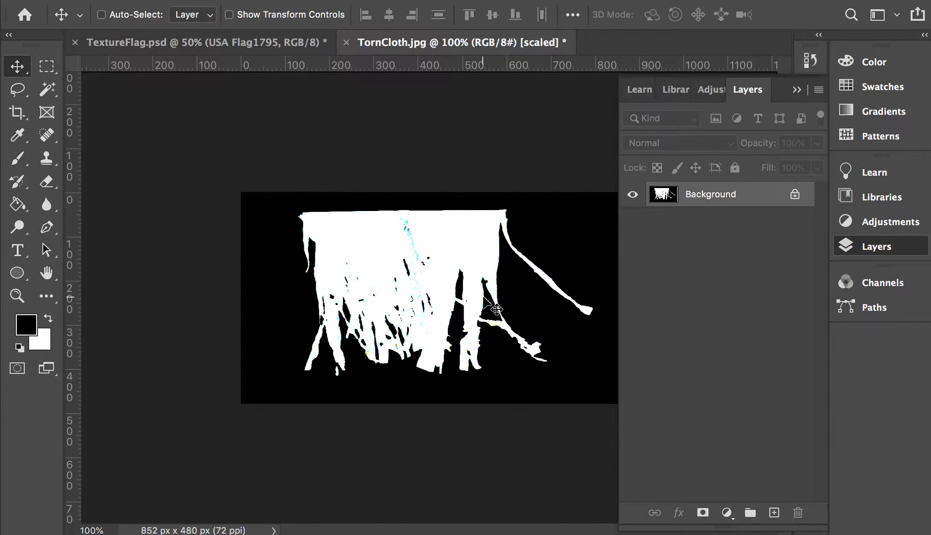
# Desaturate TornCloth.jpg completely with Hue/Saturation to remove the remaining color fringes from the silhouette
pyautogui.press('super+u')
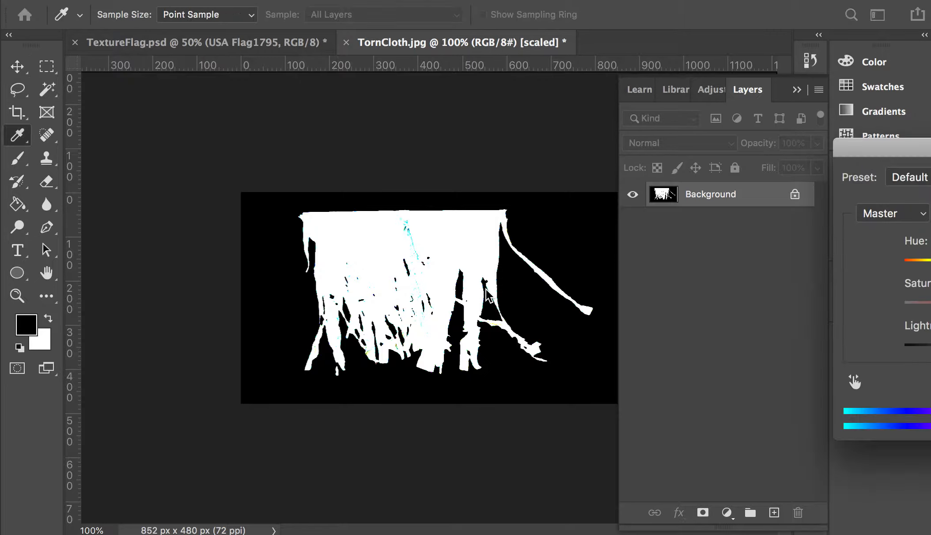
pyautogui.moveTo(927, 155); pyautogui.dragTo(630, 315)
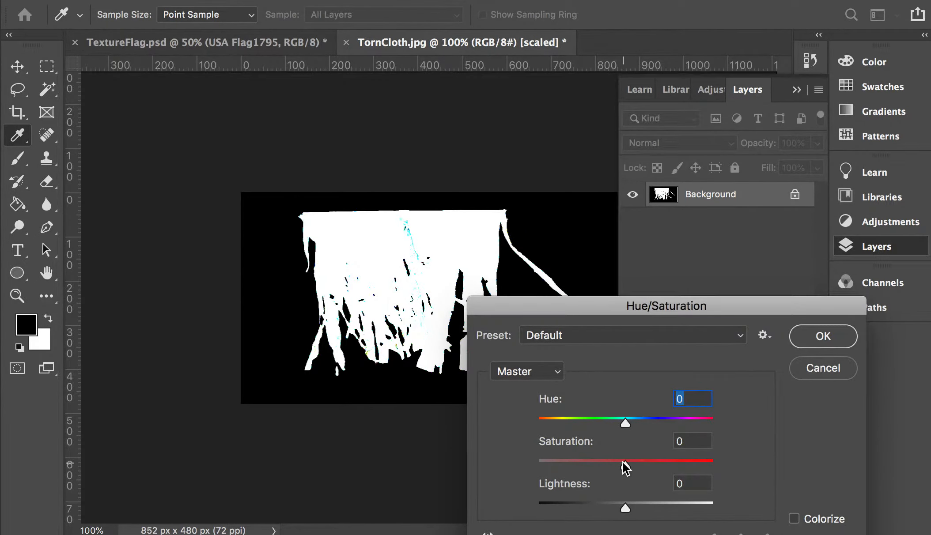
pyautogui.moveTo(623, 461); pyautogui.dragTo(469, 456)
pyautogui.click(839, 337)
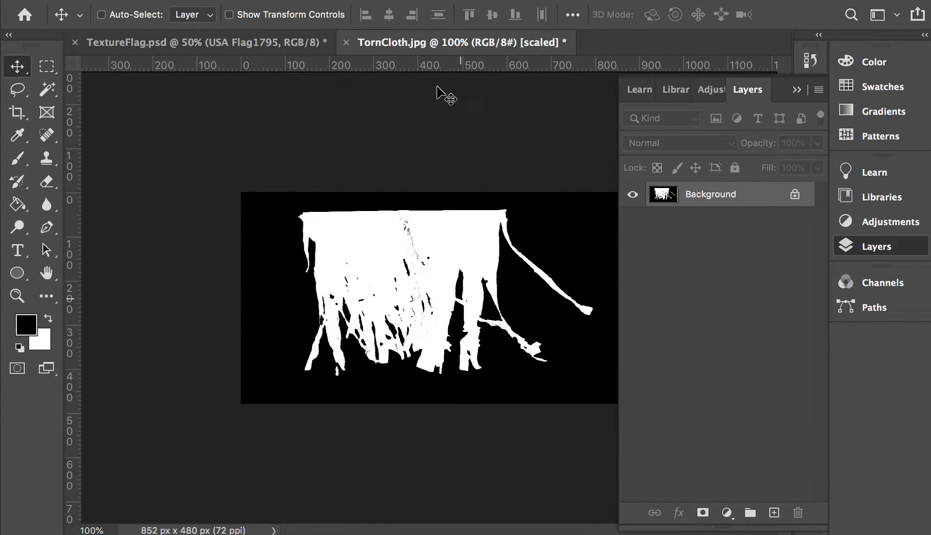
# Copy the torn cloth silhouette into TextureFlag.psd over the flag, and close TornCloth.jpg without saving it
pyautogui.moveTo(437, 42); pyautogui.dragTo(874, 111)
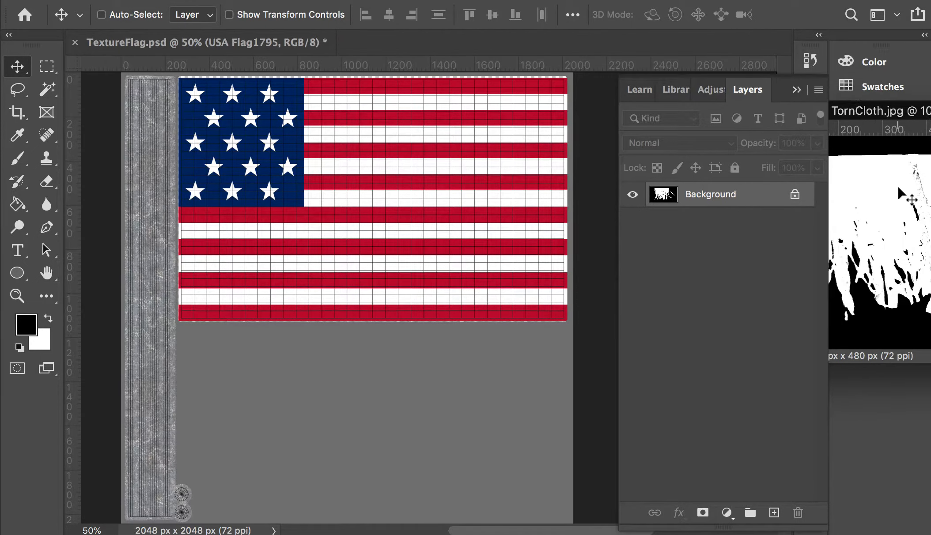
pyautogui.moveTo(373, 181); pyautogui.dragTo(374, 182)
pyautogui.click(930, 111)
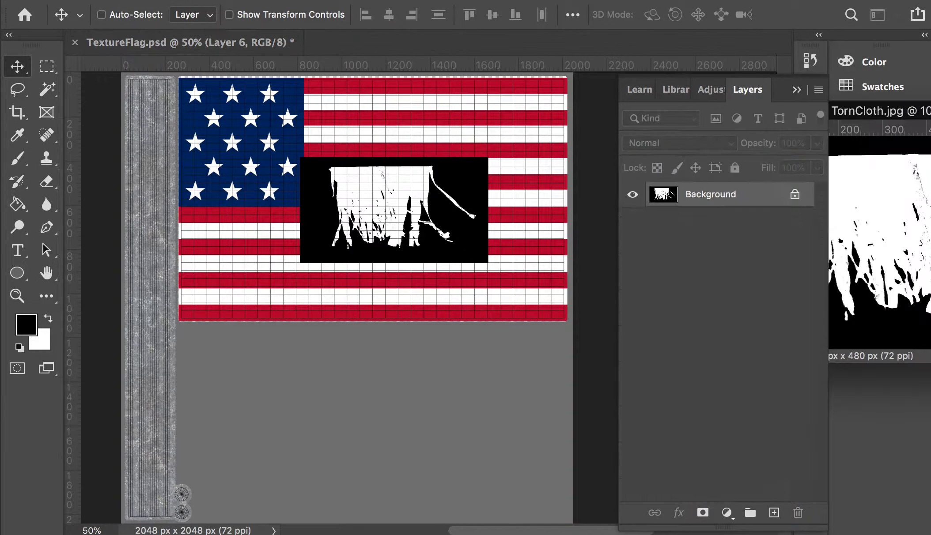
pyautogui.moveTo(930, 111); pyautogui.dragTo(930, 126)
pyautogui.click(888, 126)
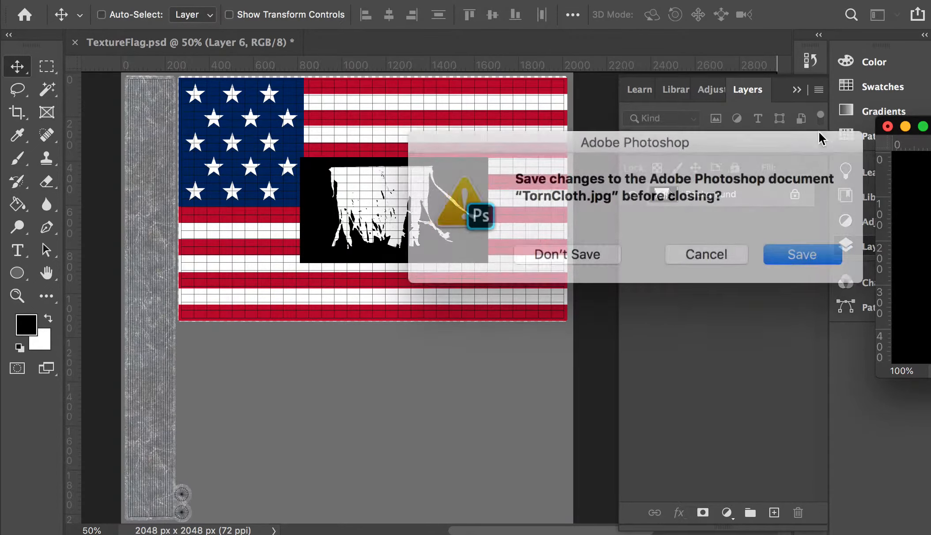
pyautogui.click(584, 248)
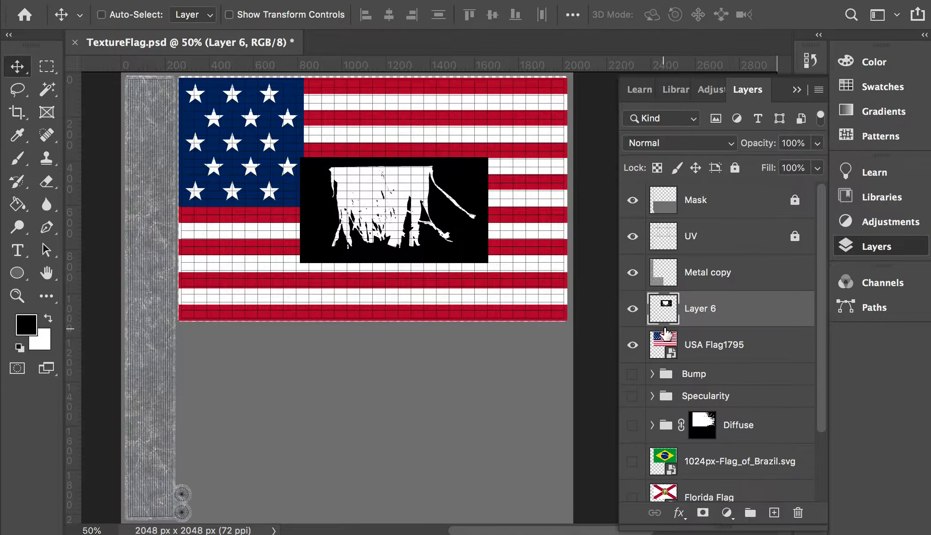
# Rotate the torn cloth layer -90° so its ragged strips point toward the flag's outer edge, and apply the transform
pyautogui.click(632, 308)
pyautogui.click(633, 308)
pyautogui.press('super')
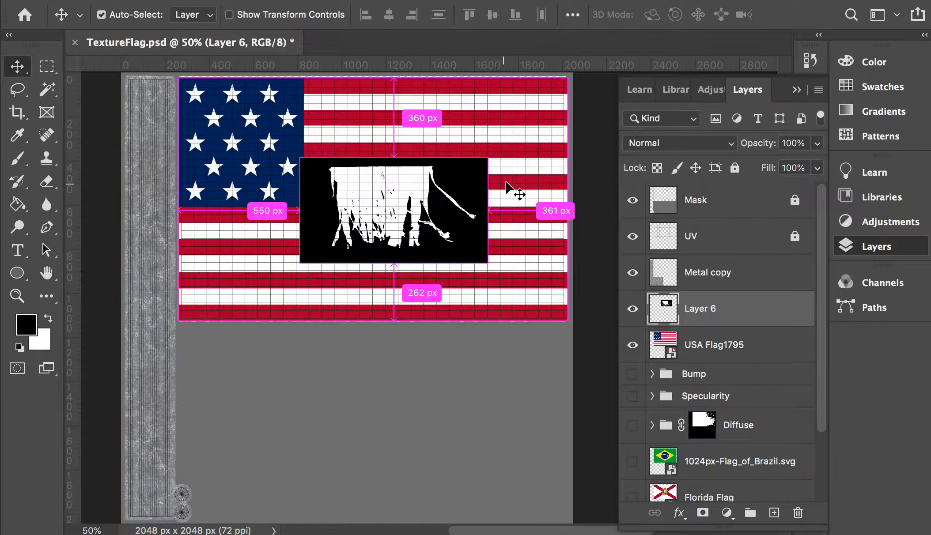
pyautogui.press('super+t')
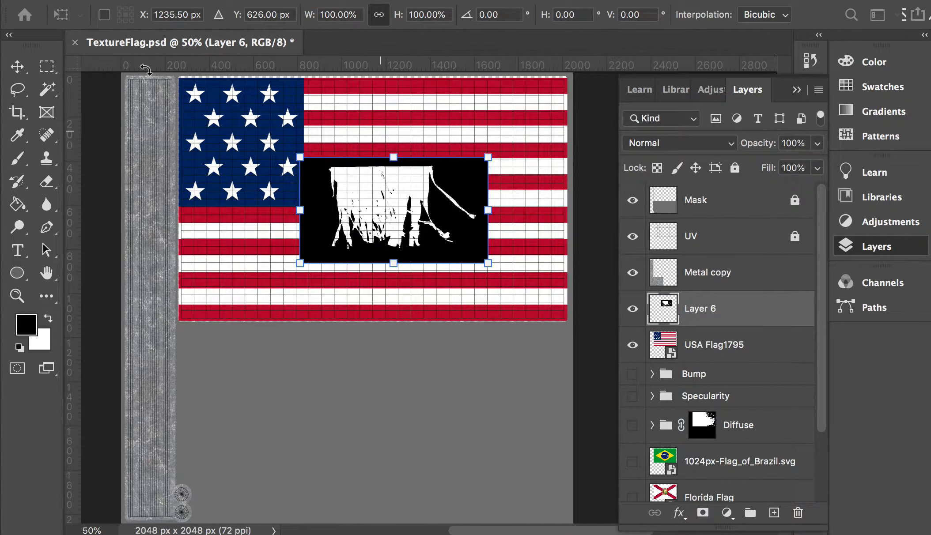
pyautogui.click(18, 66)
pyautogui.click(176, 1)
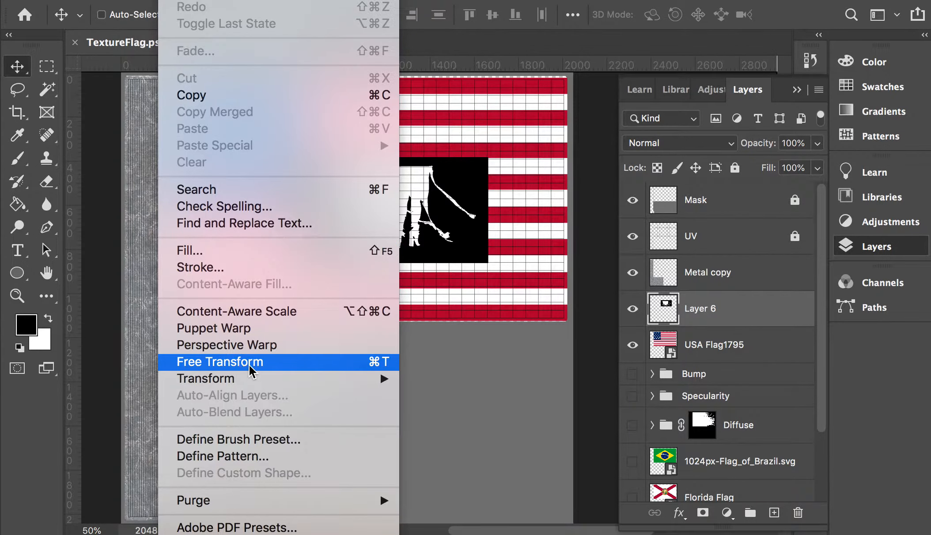
pyautogui.click(321, 369)
pyautogui.moveTo(510, 153); pyautogui.dragTo(369, 151)
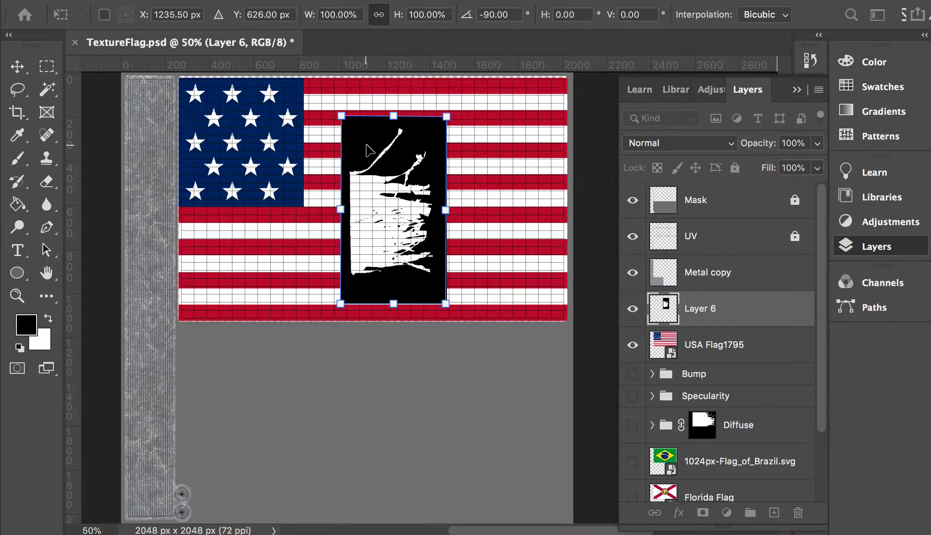
pyautogui.press('Return')
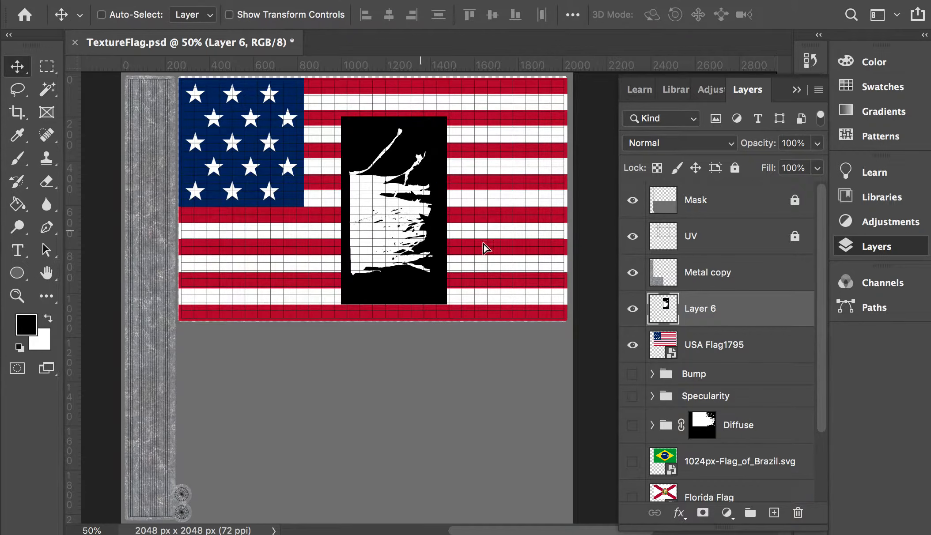
# Move the torn cloth layer to the flag's outer end, scale it to 141.24%, nudge it up over the lower stripes, and apply
pyautogui.moveTo(390, 234); pyautogui.dragTo(532, 260)
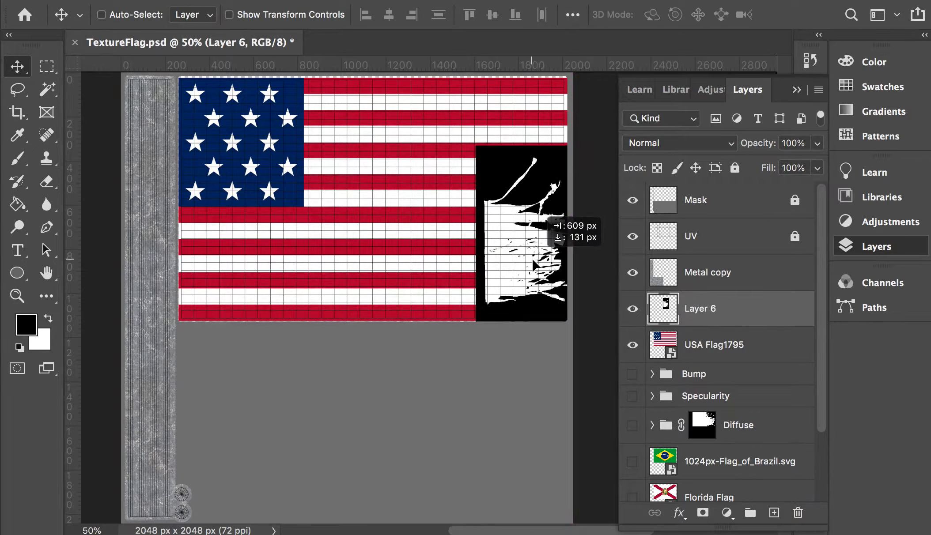
pyautogui.moveTo(532, 258); pyautogui.dragTo(532, 258)
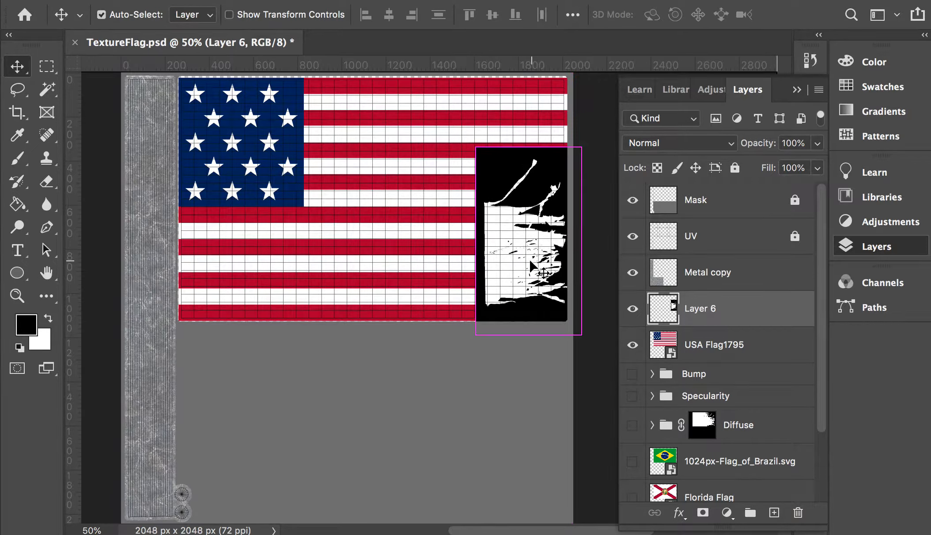
pyautogui.hotkey('ctrl', 't')
pyautogui.moveTo(477, 147); pyautogui.dragTo(366, 101)
pyautogui.moveTo(497, 195); pyautogui.dragTo(497, 229)
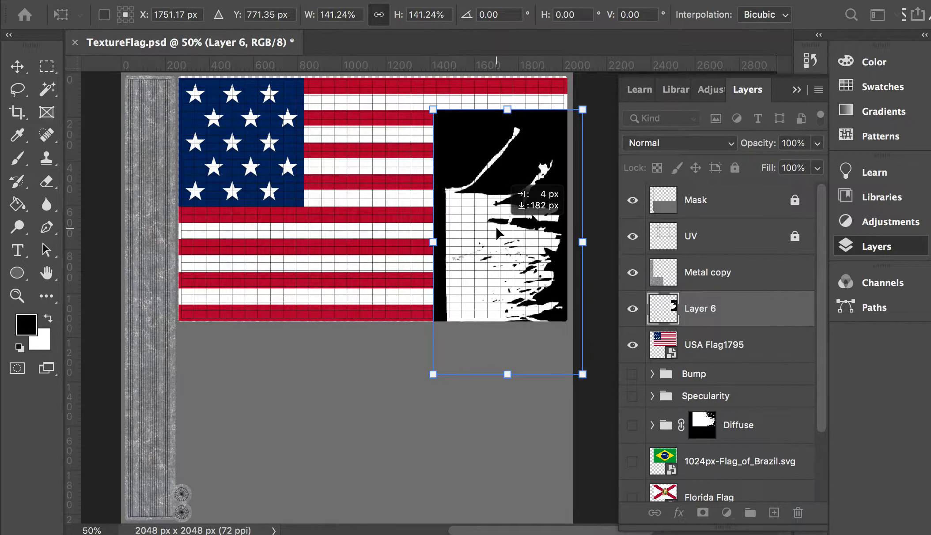
pyautogui.hotkey('shift', 'Up')
pyautogui.hotkey('shift', 'Up')
pyautogui.hotkey('shift', 'Up')
pyautogui.hotkey('shift', 'Up')
pyautogui.hotkey('shift', 'Up')
pyautogui.hotkey('shift', 'Up')
pyautogui.hotkey('shift', 'Up')
pyautogui.hotkey('shift', 'Up')
pyautogui.hotkey('shift', 'Up')
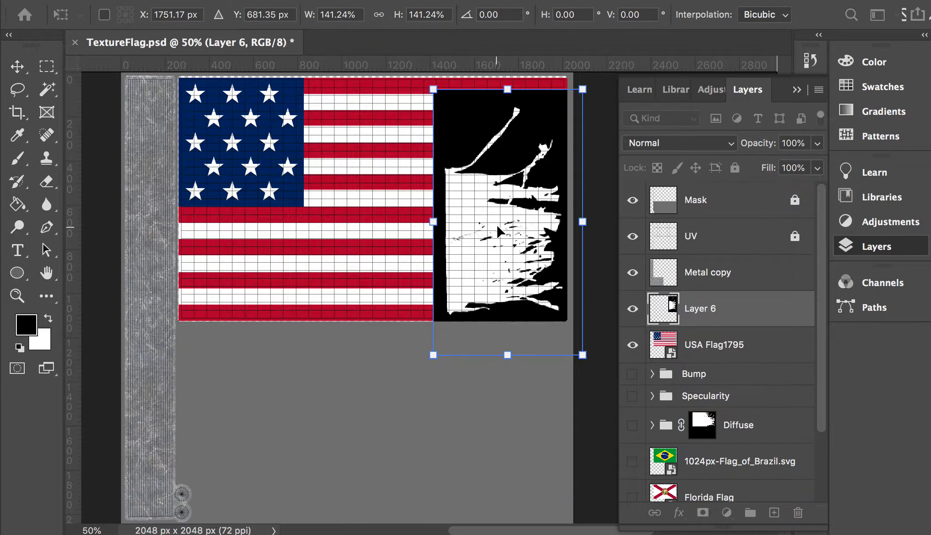
pyautogui.press('Return')
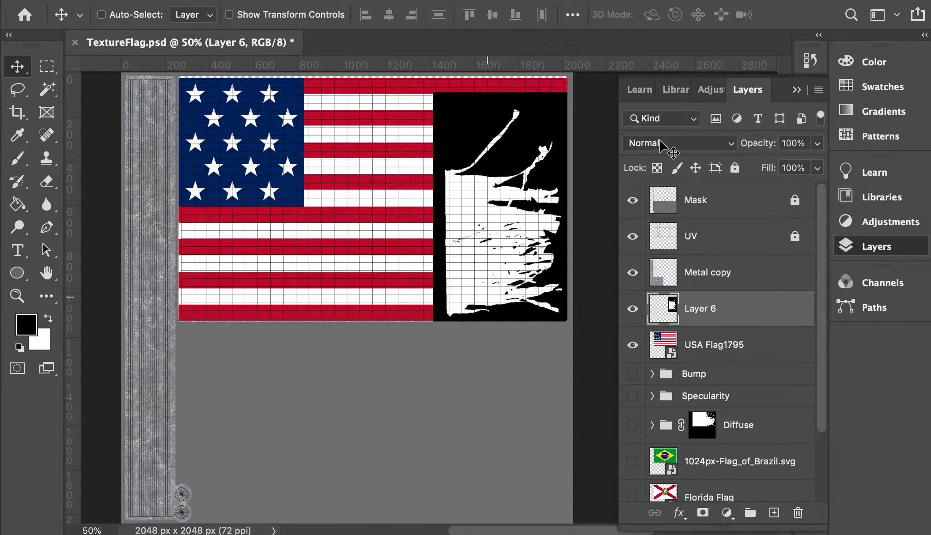
# Fade the torn cloth layer to 55% opacity to check its overlap with the flag, and restore it to 100%
pyautogui.click(818, 143)
pyautogui.moveTo(808, 166); pyautogui.dragTo(778, 166)
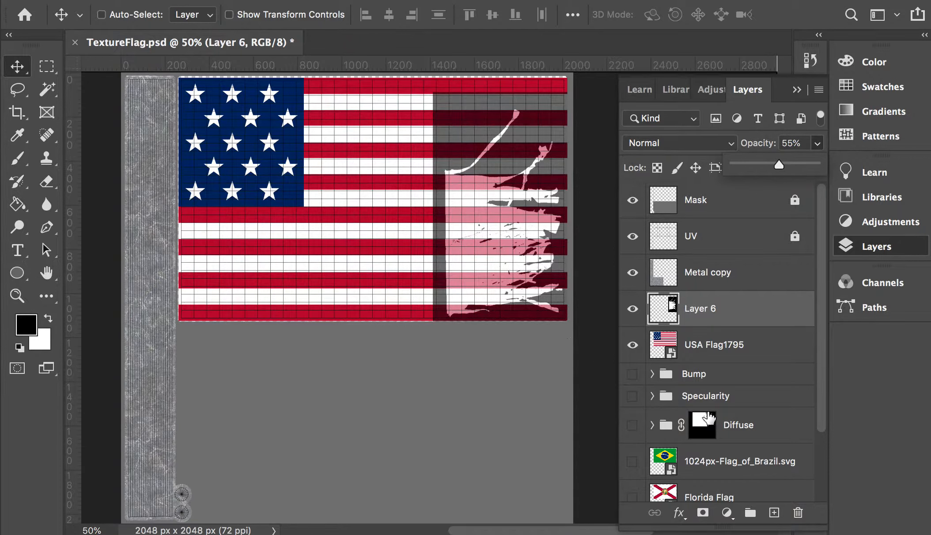
pyautogui.click(699, 274)
pyautogui.click(700, 312)
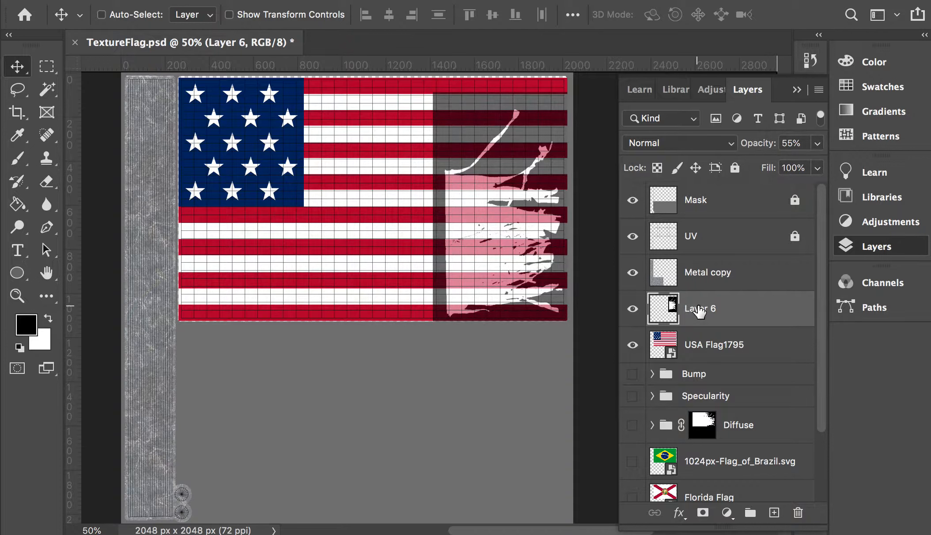
pyautogui.click(817, 143)
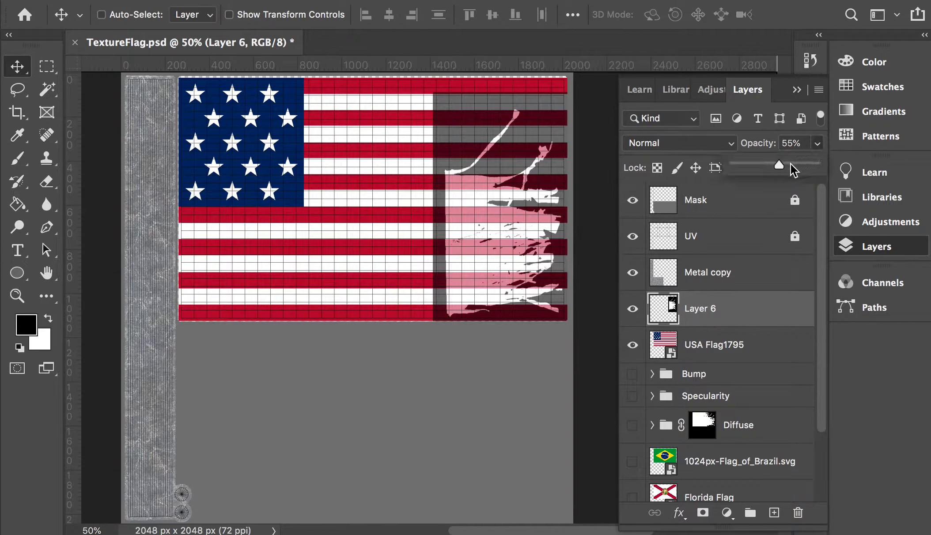
pyautogui.click(714, 311)
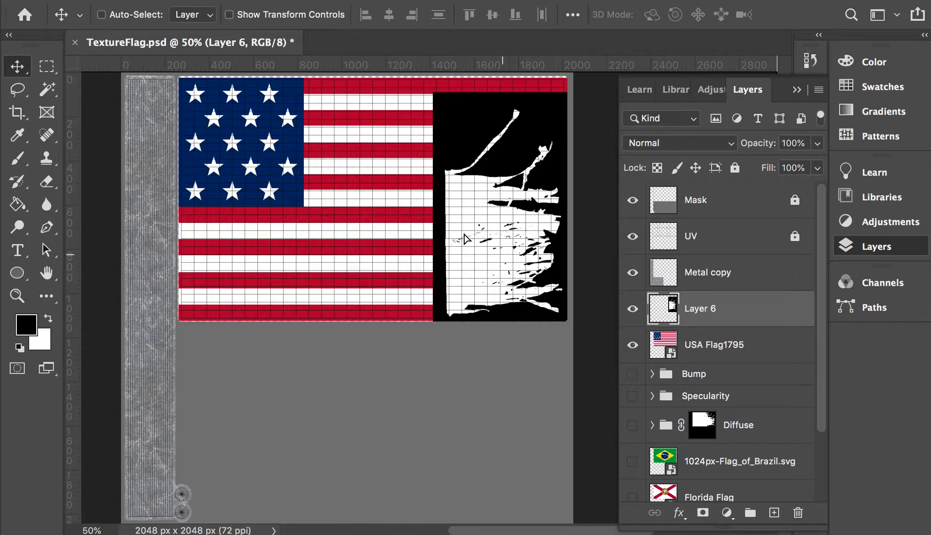
# Duplicate the torn cloth layer over the upper stripes beside the star field, flip the copy vertically, and nudge it down
pyautogui.moveTo(464, 235); pyautogui.dragTo(404, 227)
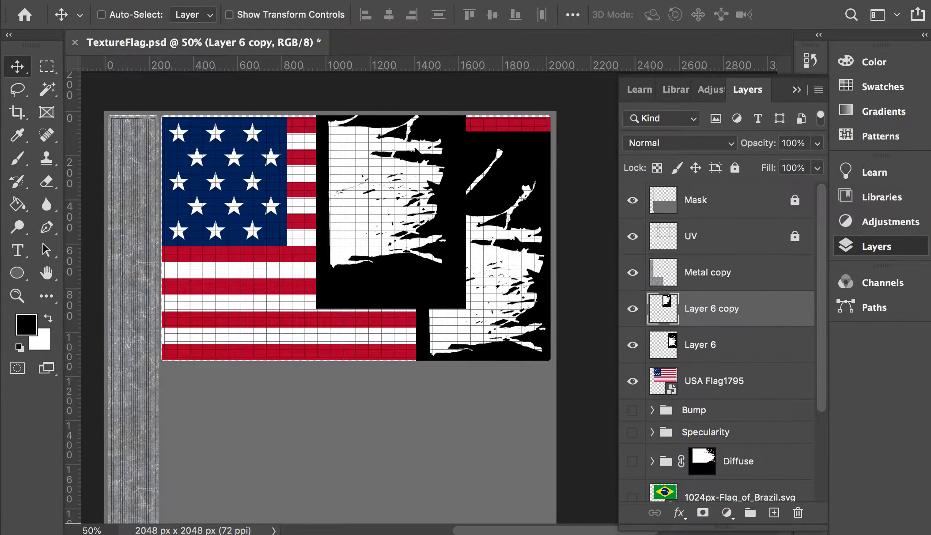
pyautogui.click(175, 0)
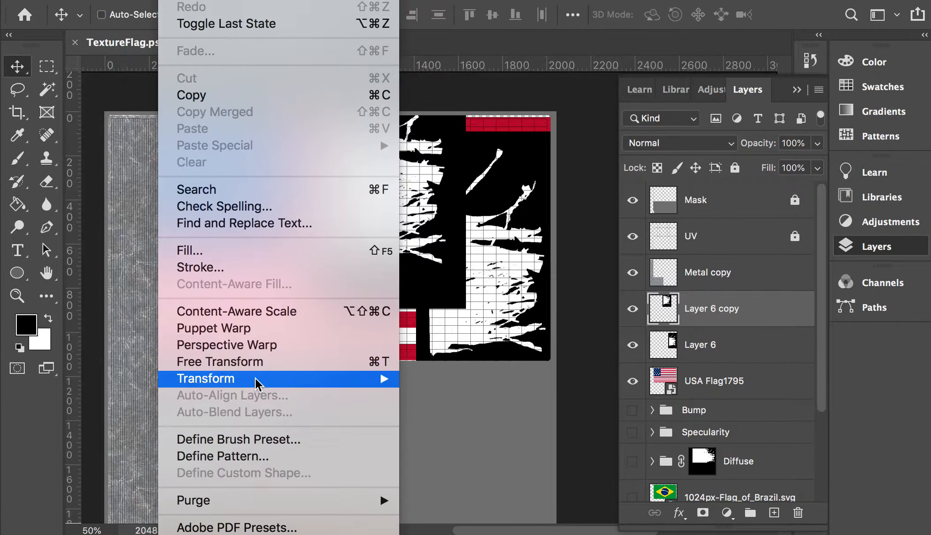
pyautogui.moveTo(256, 383)
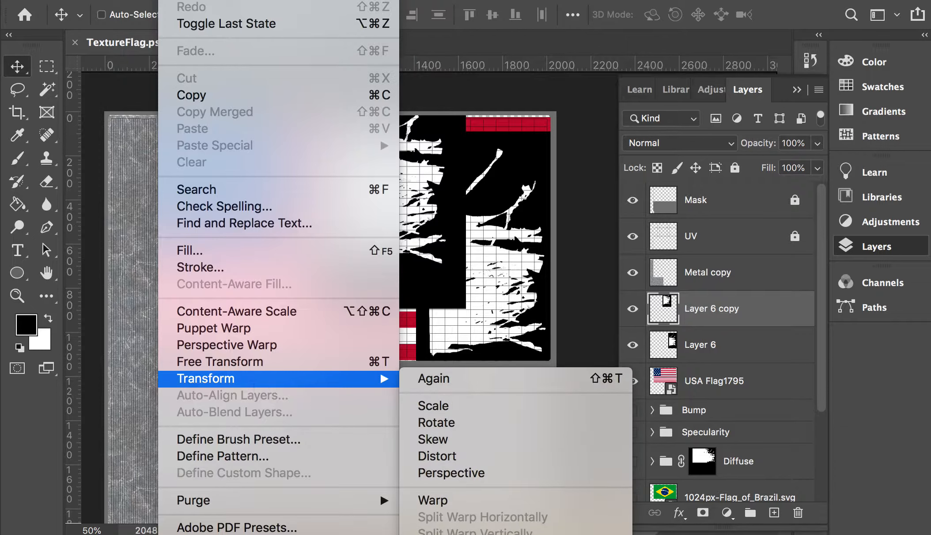
pyautogui.click(481, 534)
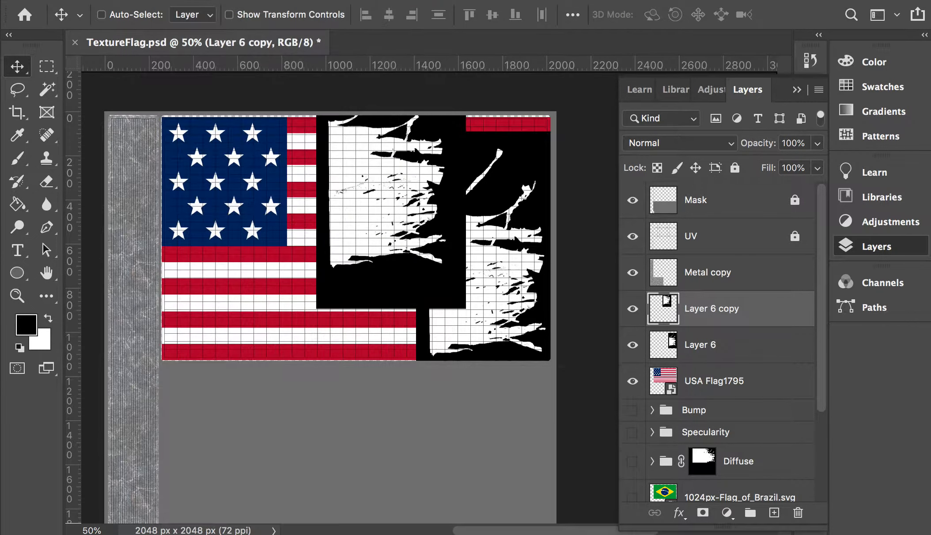
pyautogui.moveTo(407, 200); pyautogui.dragTo(407, 221)
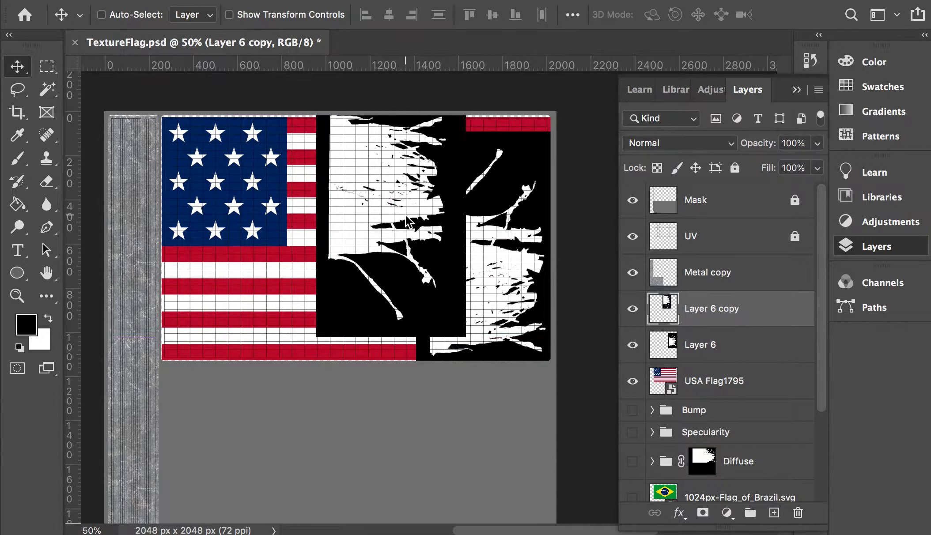
pyautogui.hotkey('shift', 'Down')
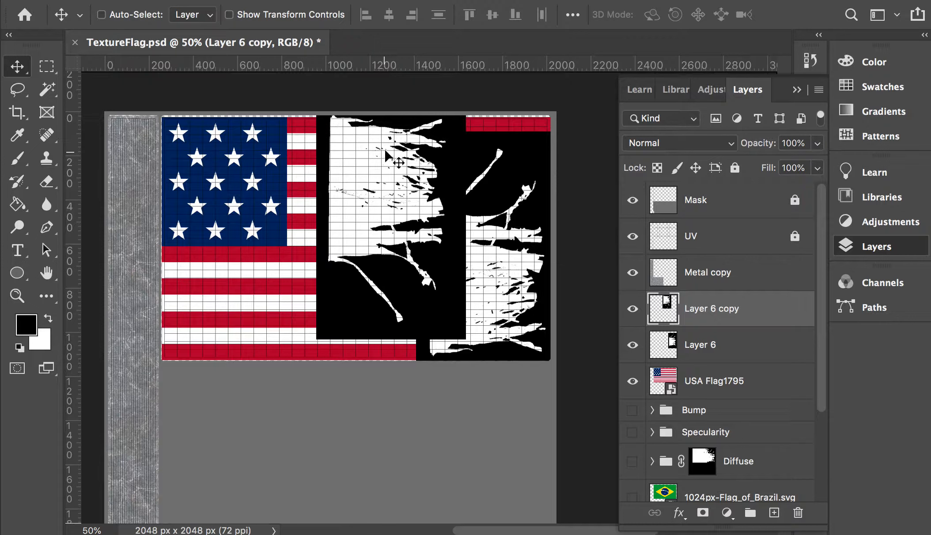
# Lasso and delete the lower part of the flipped copy, deselect, and erase with a size 15 brush to reconnect the strand beneath
pyautogui.press('e')
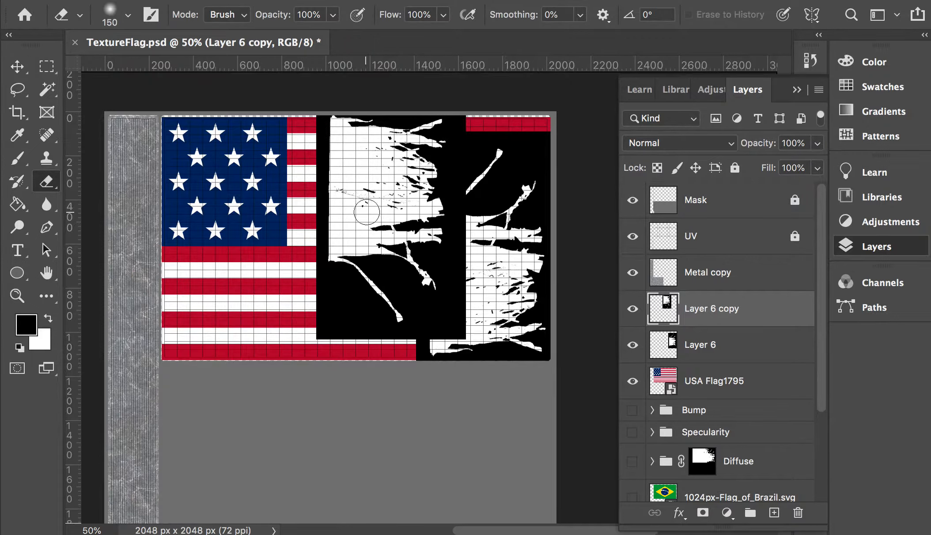
pyautogui.press('l')
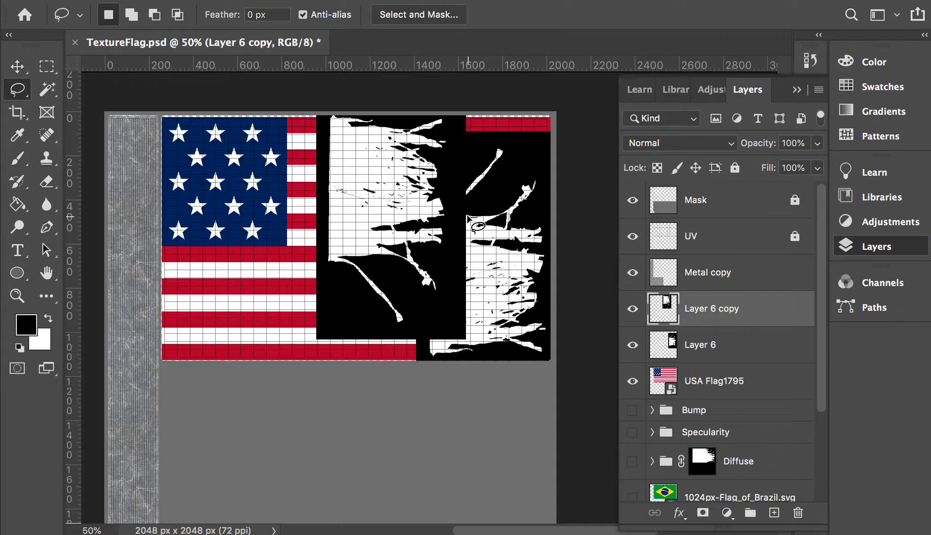
pyautogui.moveTo(454, 213)
pyautogui.mouseDown()
pyautogui.moveTo(302, 219)
pyautogui.moveTo(693, 256)
pyautogui.moveTo(571, 185)
pyautogui.mouseUp()
pyautogui.press('Delete')
pyautogui.hotkey('ctrl', 'd')
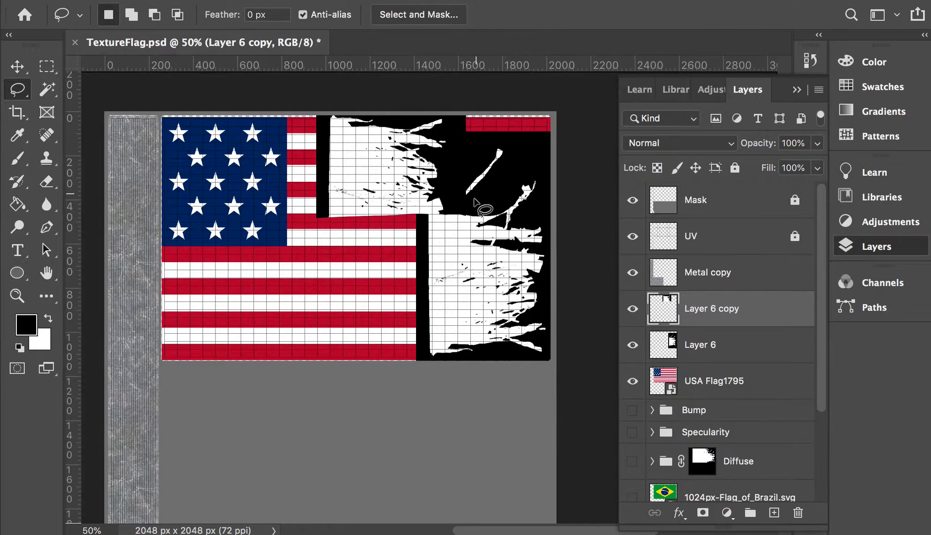
pyautogui.press('e')
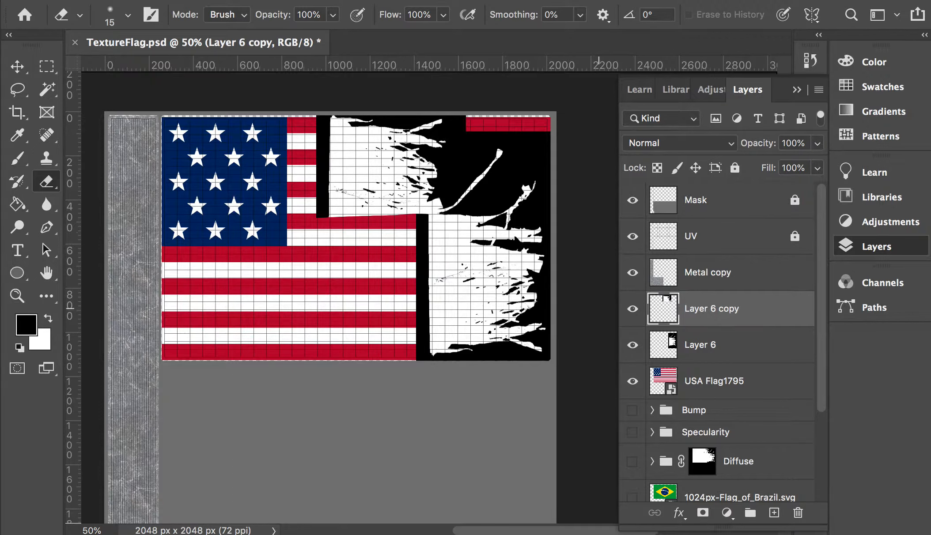
# Lasso the intact part of the flag up to and slightly over the inner edges of both torn cloth pieces
pyautogui.press('l')
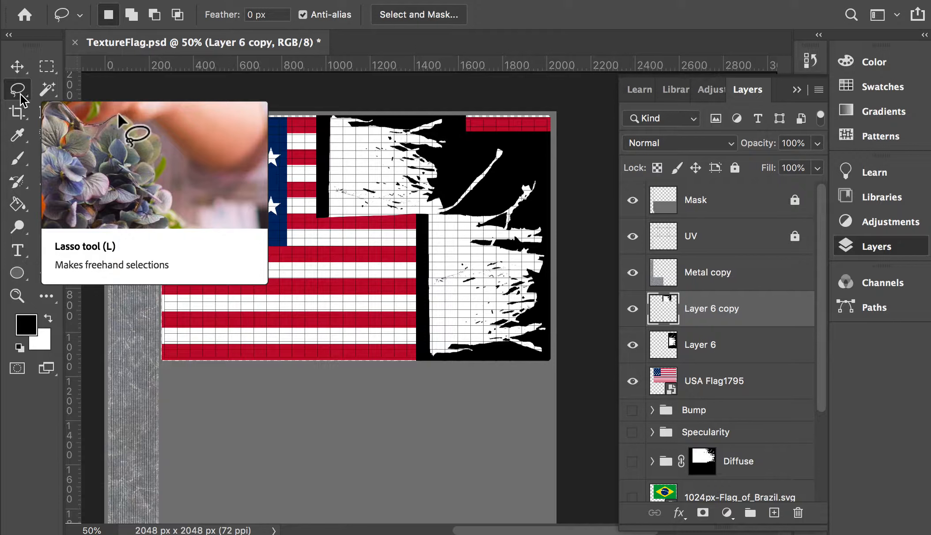
pyautogui.moveTo(334, 123)
pyautogui.mouseDown()
pyautogui.moveTo(334, 196)
pyautogui.moveTo(344, 213)
pyautogui.moveTo(416, 214)
pyautogui.mouseUp()
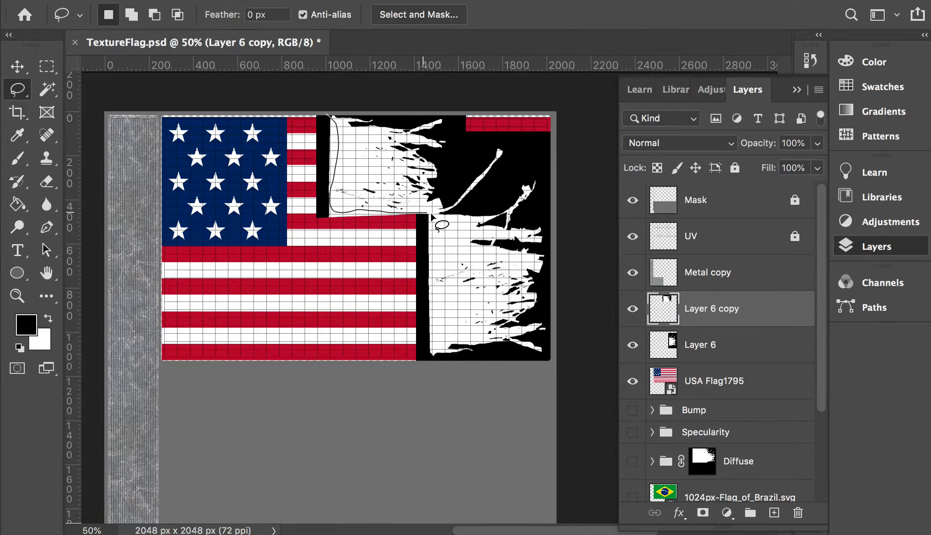
pyautogui.moveTo(435, 274)
pyautogui.mouseDown()
pyautogui.moveTo(435, 356)
pyautogui.moveTo(372, 378)
pyautogui.moveTo(76, 341)
pyautogui.moveTo(71, 189)
pyautogui.moveTo(171, 73)
pyautogui.moveTo(256, 53)
pyautogui.moveTo(308, 75)
pyautogui.mouseUp()
pyautogui.press('shift')
pyautogui.moveTo(428, 285)
pyautogui.mouseDown()
pyautogui.moveTo(437, 312)
pyautogui.moveTo(427, 351)
pyautogui.moveTo(420, 287)
pyautogui.mouseUp()
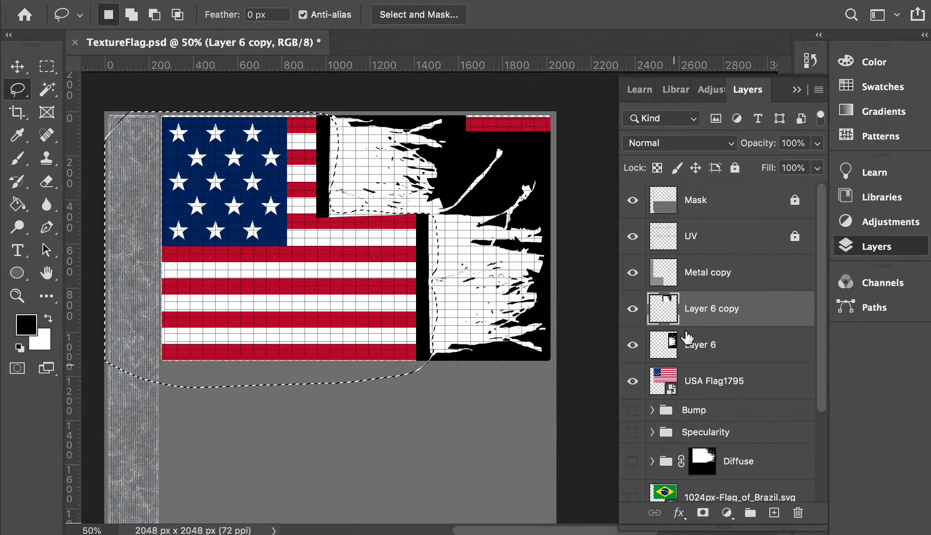
# Add a layer above the torn cloth pieces, fill the selection with white on it, and deselect
pyautogui.click(774, 512)
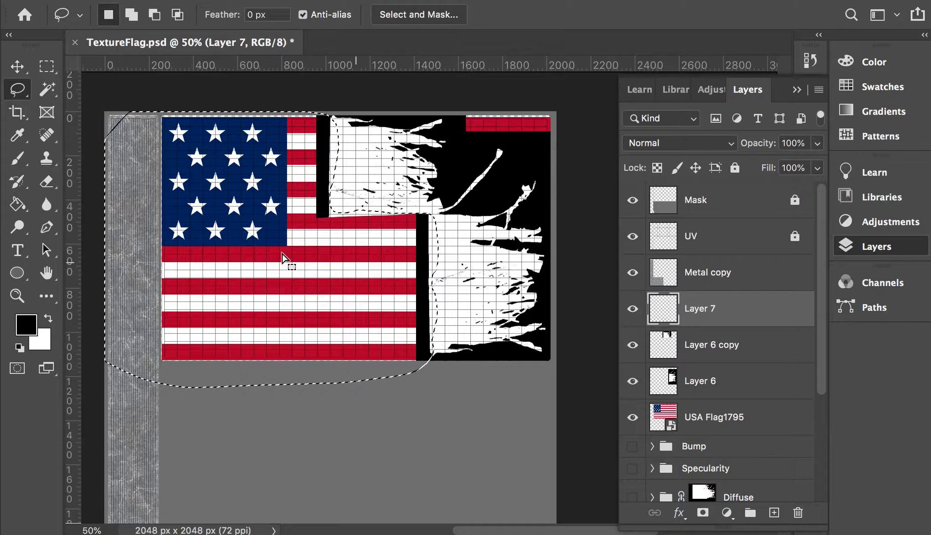
pyautogui.press('g')
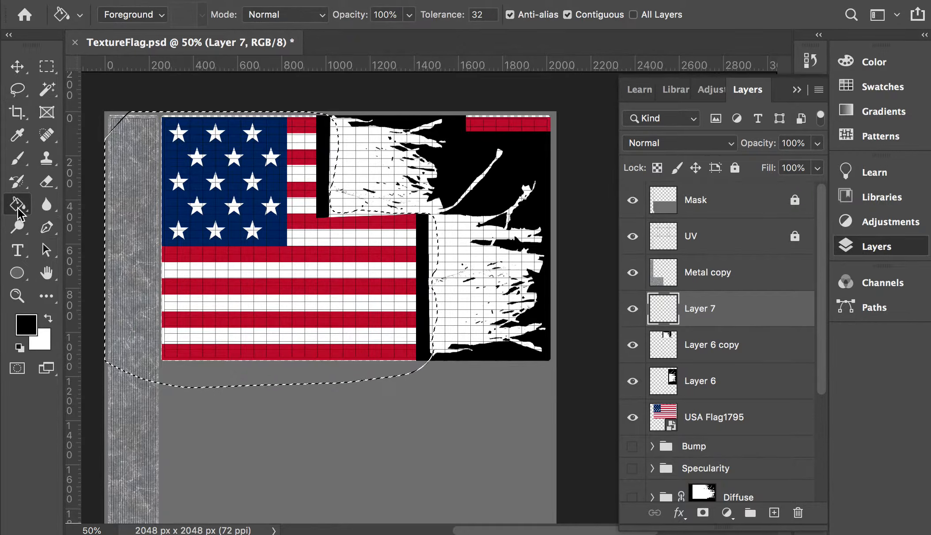
pyautogui.press('x')
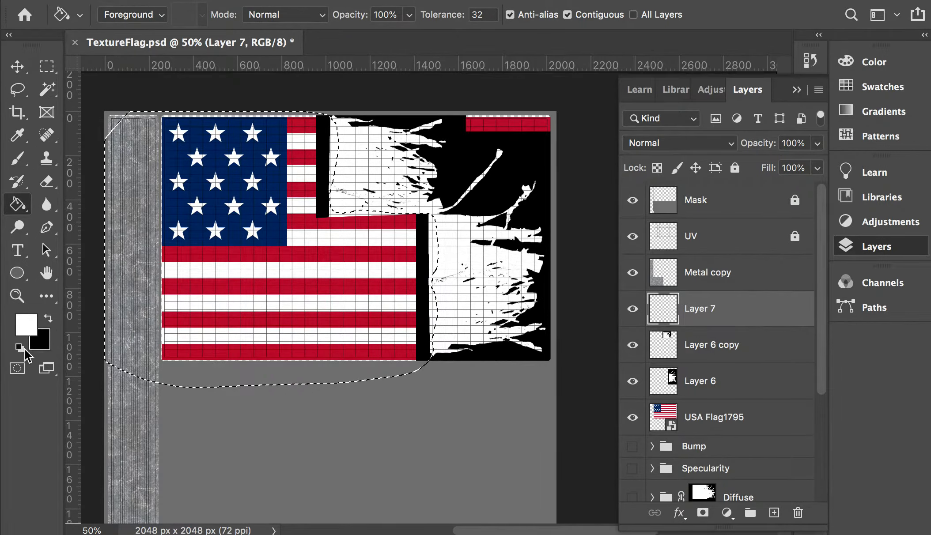
pyautogui.click(318, 278)
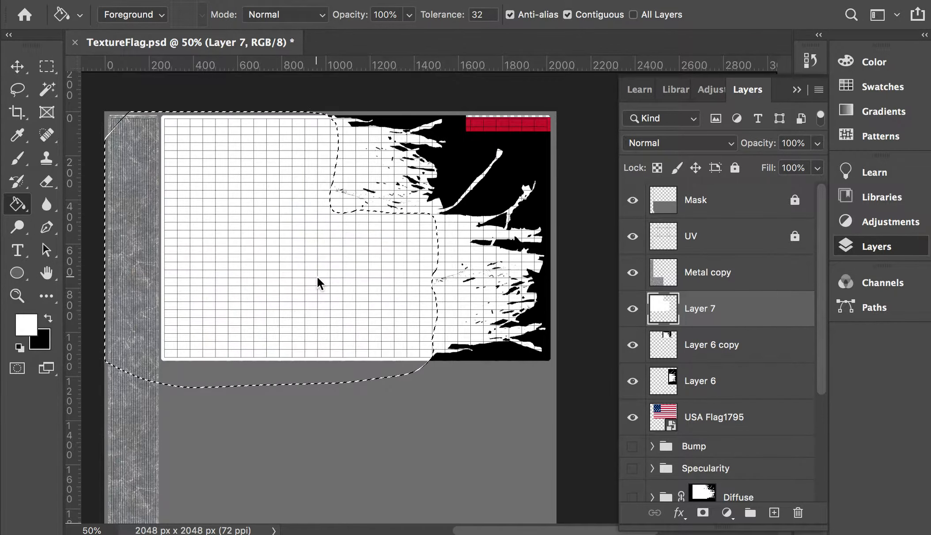
pyautogui.press('super+d')
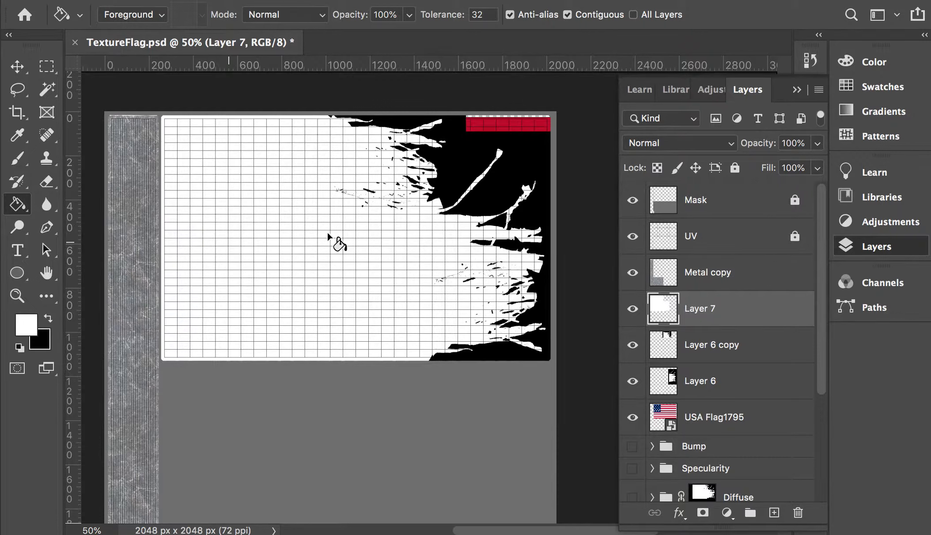
# Duplicate Layer 6 over the white flag area, and place the copy above Layer 7 in the layer stack
pyautogui.click(698, 357)
pyautogui.click(633, 345)
pyautogui.click(633, 345)
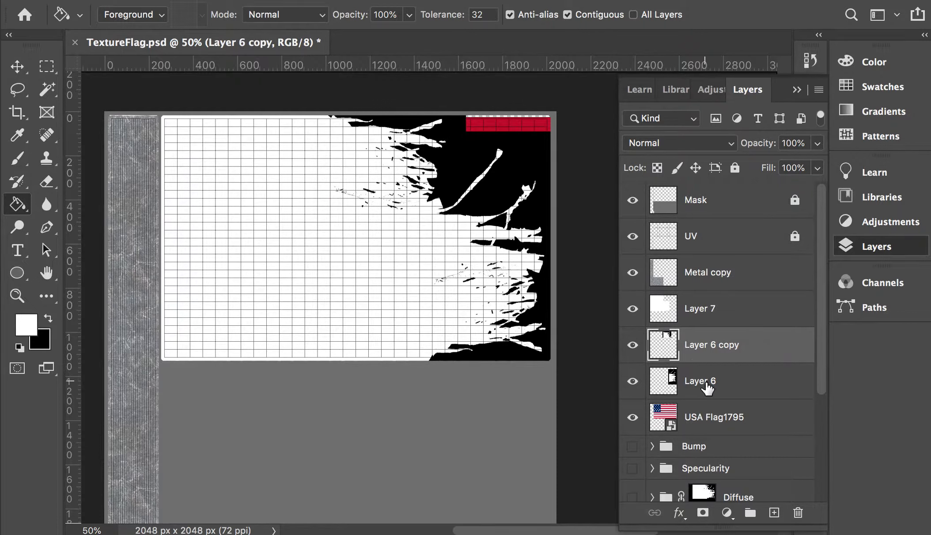
pyautogui.click(705, 386)
pyautogui.press('v')
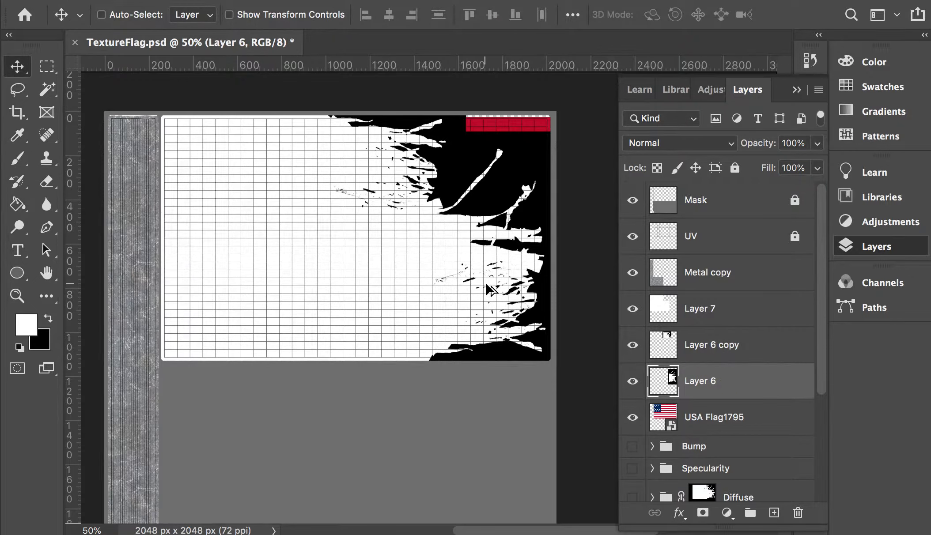
pyautogui.moveTo(349, 283); pyautogui.dragTo(682, 332)
pyautogui.moveTo(382, 170); pyautogui.dragTo(307, 219)
pyautogui.moveTo(700, 332); pyautogui.dragTo(692, 295)
pyautogui.moveTo(292, 300); pyautogui.dragTo(288, 251)
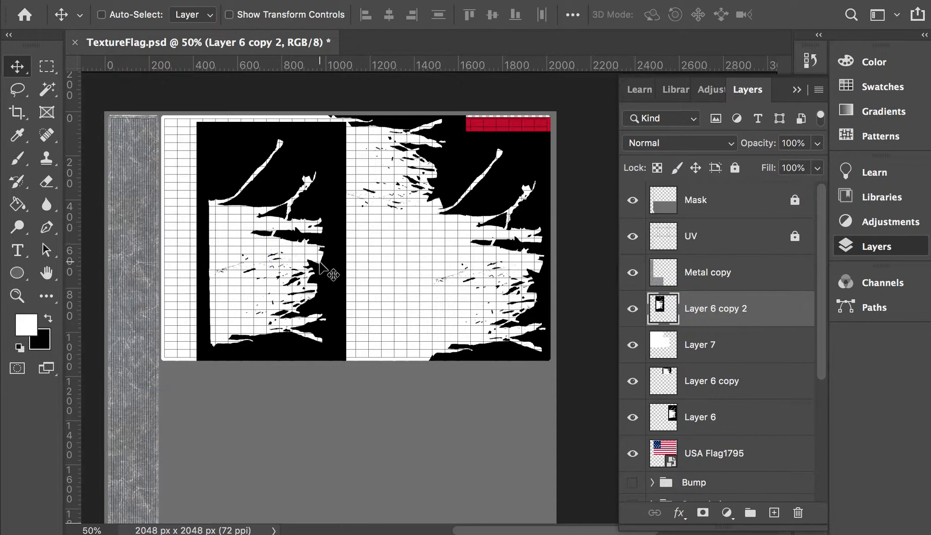
# Lasso the small holes in the duplicated cloth, invert the selection, delete everything around them, and deselect
pyautogui.press('l')
pyautogui.press('super+plus')
pyautogui.press('super+plus')
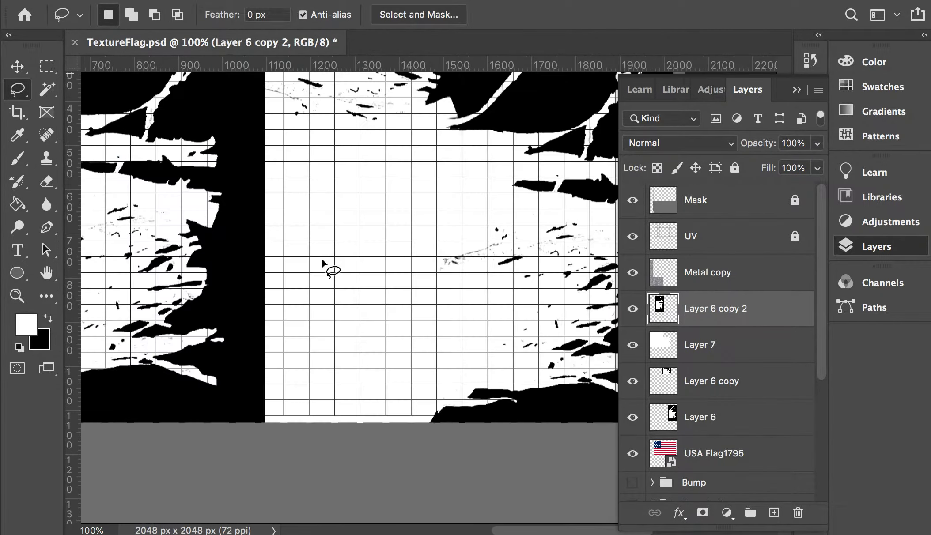
pyautogui.moveTo(285, 257); pyautogui.dragTo(444, 276)
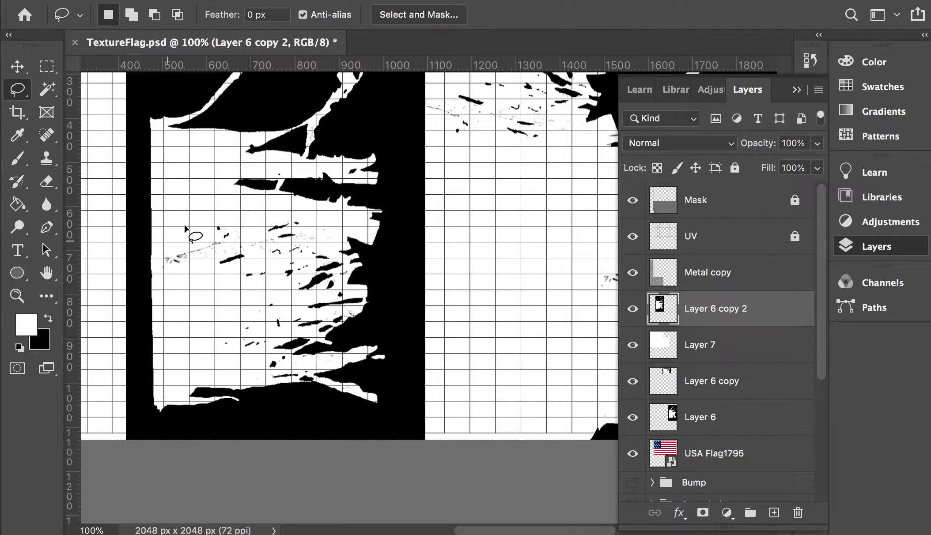
pyautogui.moveTo(162, 237)
pyautogui.mouseDown()
pyautogui.moveTo(162, 293)
pyautogui.moveTo(194, 344)
pyautogui.moveTo(231, 376)
pyautogui.moveTo(297, 378)
pyautogui.moveTo(306, 372)
pyautogui.moveTo(290, 357)
pyautogui.moveTo(328, 351)
pyautogui.moveTo(323, 335)
pyautogui.moveTo(365, 299)
pyautogui.moveTo(344, 284)
pyautogui.moveTo(350, 268)
pyautogui.moveTo(309, 207)
pyautogui.moveTo(187, 204)
pyautogui.mouseUp()
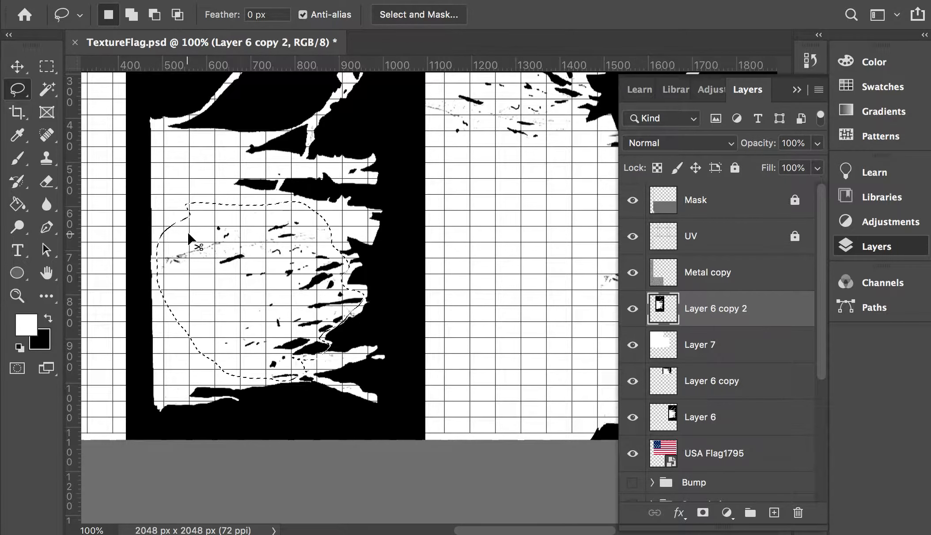
pyautogui.press('super+minus')
pyautogui.press('super+minus')
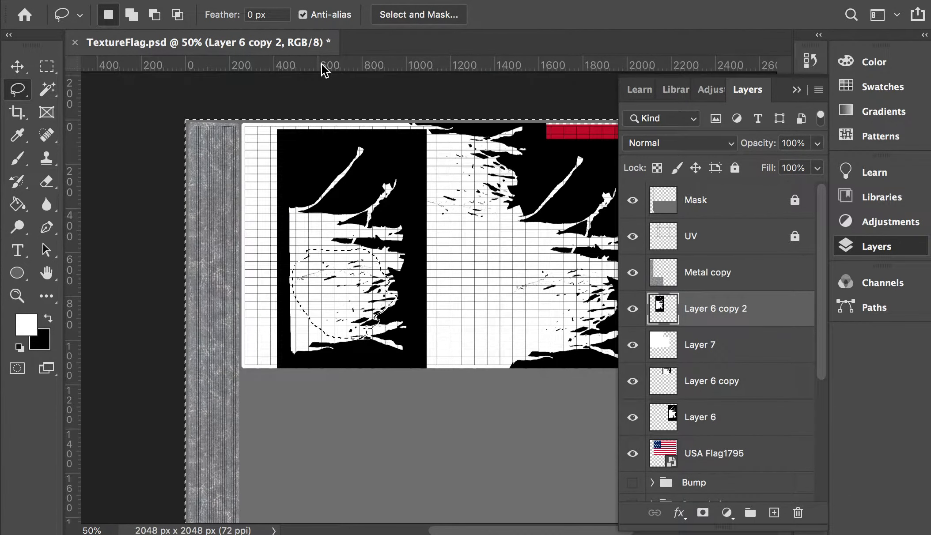
pyautogui.press('super+shift+i')
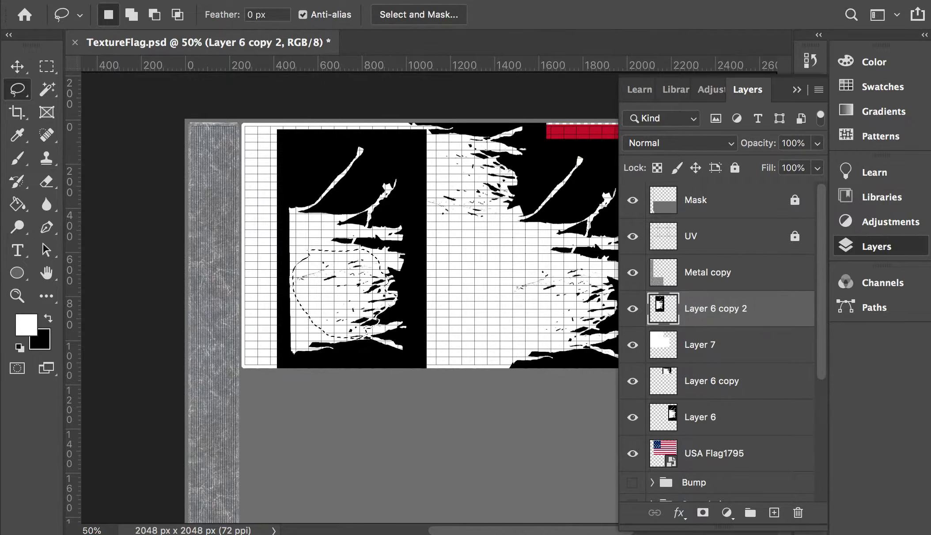
pyautogui.click(360, 0)
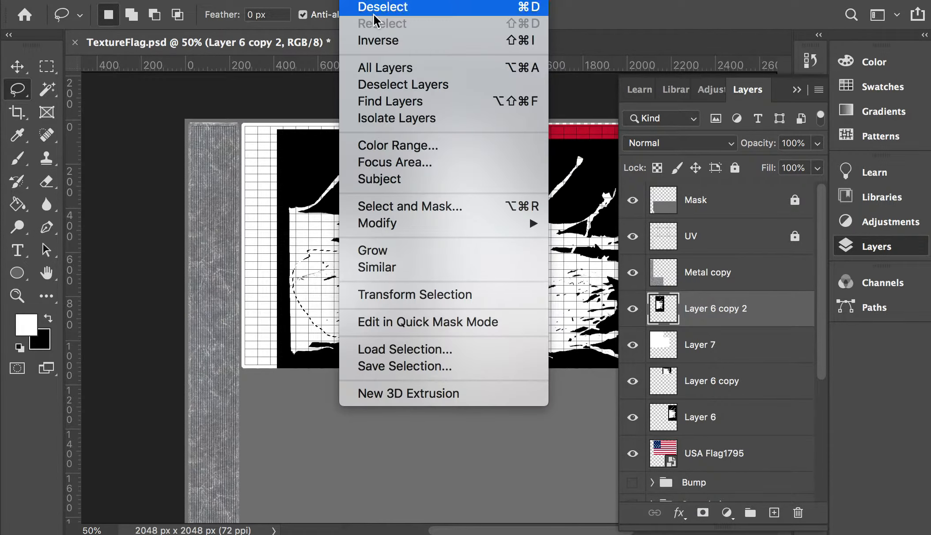
pyautogui.click(409, 44)
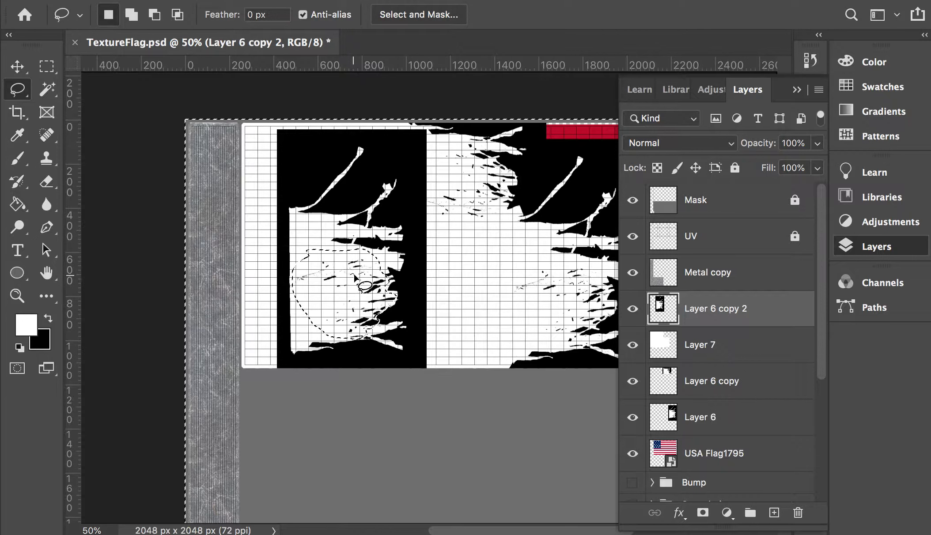
pyautogui.press('Delete')
pyautogui.hotkey('ctrl', 'd')
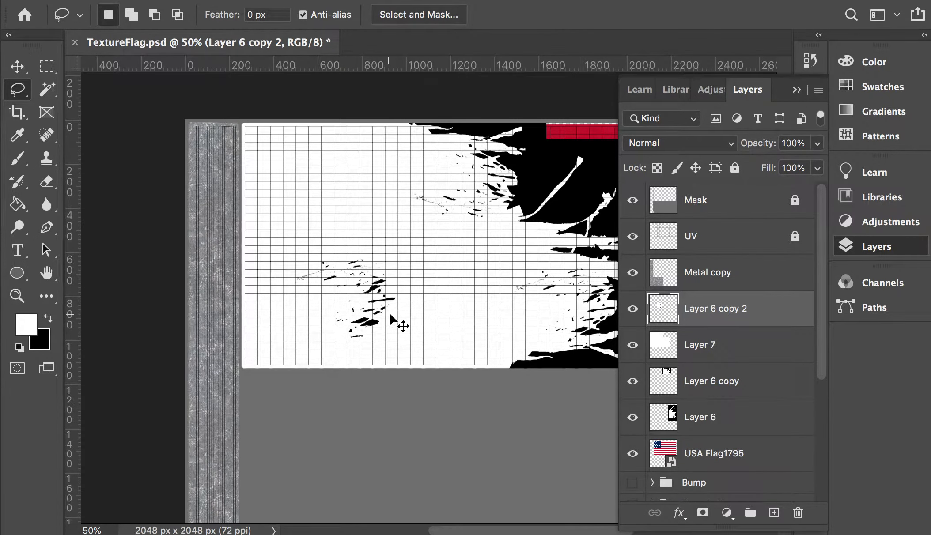
# Scale the isolated holes to 146.57%, rotate them until they run roughly vertical, place them near the flag's lower inner corner, and apply
pyautogui.hotkey('ctrl', '-')
pyautogui.hotkey('ctrl', '+')
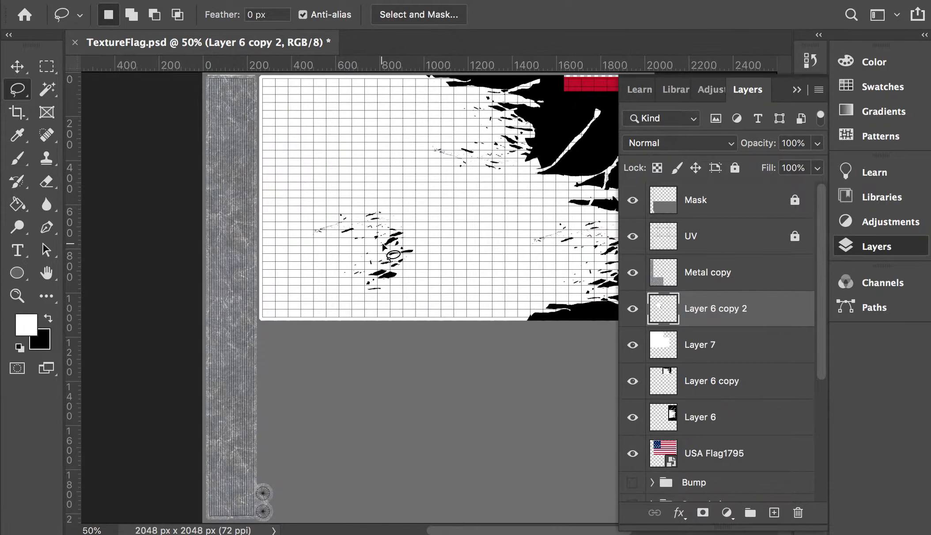
pyautogui.hotkey('ctrl', 't')
pyautogui.moveTo(307, 201); pyautogui.dragTo(261, 159)
pyautogui.moveTo(448, 137); pyautogui.dragTo(508, 203)
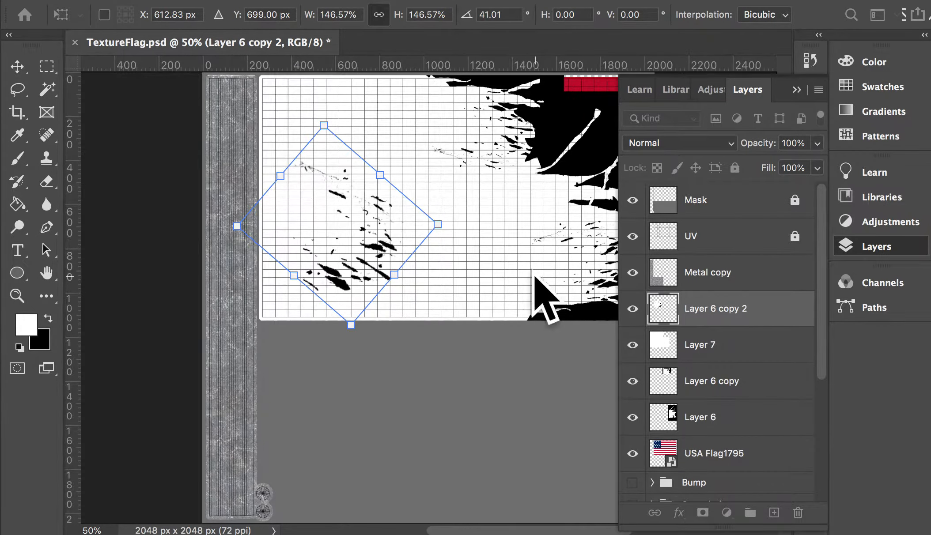
pyautogui.moveTo(432, 289); pyautogui.dragTo(369, 316)
pyautogui.moveTo(395, 257); pyautogui.dragTo(443, 278)
pyautogui.press('Return')
# Lasso the outer group of holes, move it up towards the flag's upper half, and place a copy near the lower middle
pyautogui.press('l')
pyautogui.press('super+minus')
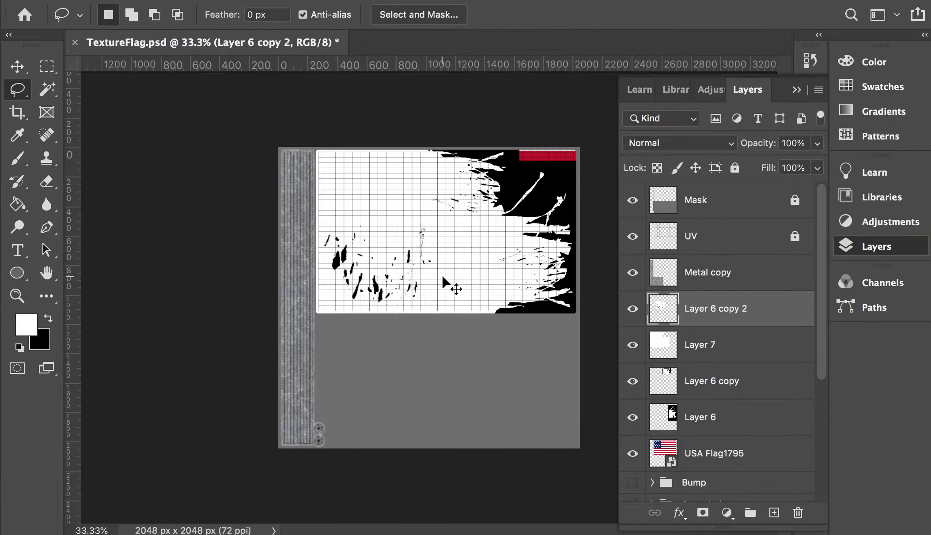
pyautogui.press('super+equal')
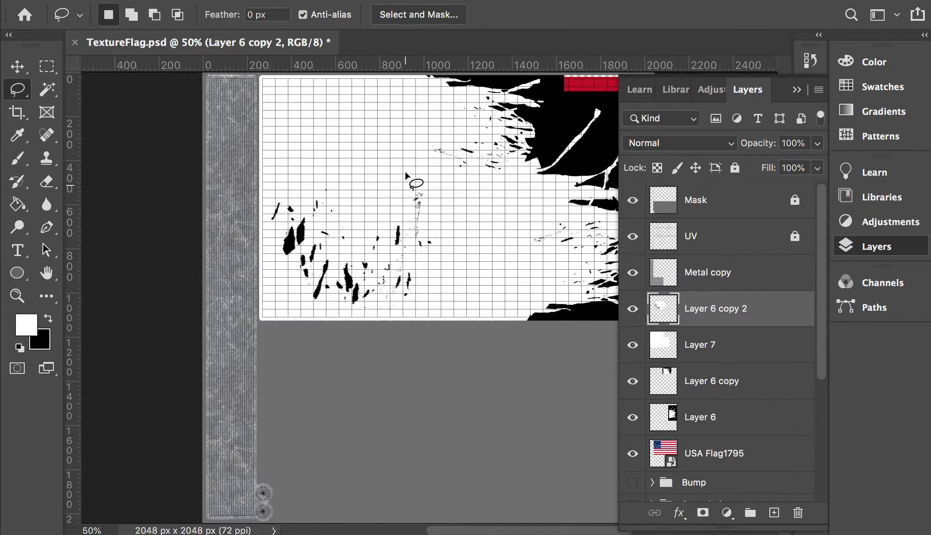
pyautogui.moveTo(405, 172)
pyautogui.mouseDown()
pyautogui.moveTo(361, 247)
pyautogui.moveTo(364, 315)
pyautogui.moveTo(473, 244)
pyautogui.moveTo(450, 194)
pyautogui.mouseUp()
pyautogui.press('v')
pyautogui.moveTo(411, 259)
pyautogui.mouseDown()
pyautogui.moveTo(384, 129)
pyautogui.moveTo(370, 144)
pyautogui.moveTo(422, 184)
pyautogui.moveTo(391, 193)
pyautogui.mouseUp()
pyautogui.moveTo(417, 234)
pyautogui.mouseDown()
pyautogui.moveTo(481, 238)
pyautogui.moveTo(469, 257)
pyautogui.mouseUp()
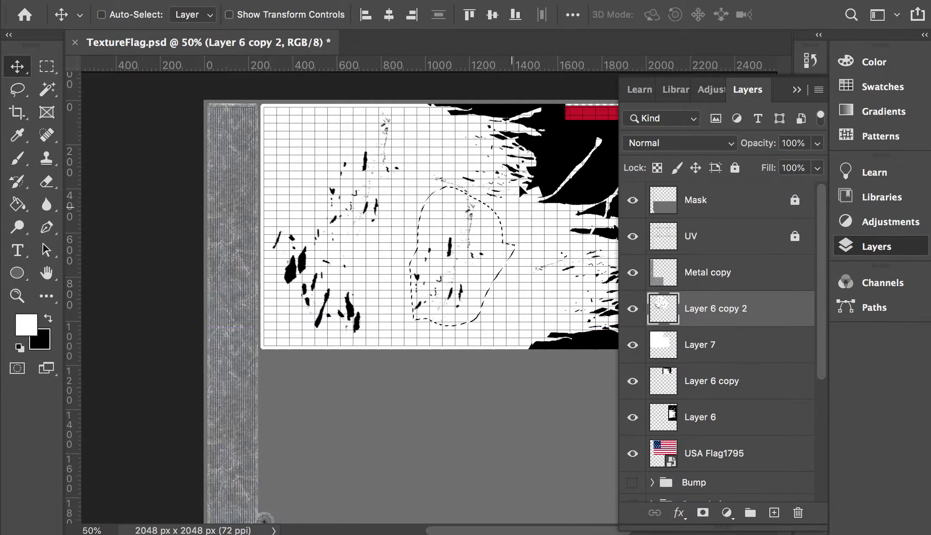
# Rotate the copied holes 73.47° and lower them near the flag's bottom edge, apply the transform, and deselect
pyautogui.hotkey('ctrl', 't')
pyautogui.moveTo(560, 170); pyautogui.dragTo(566, 268)
pyautogui.moveTo(474, 241); pyautogui.dragTo(460, 290)
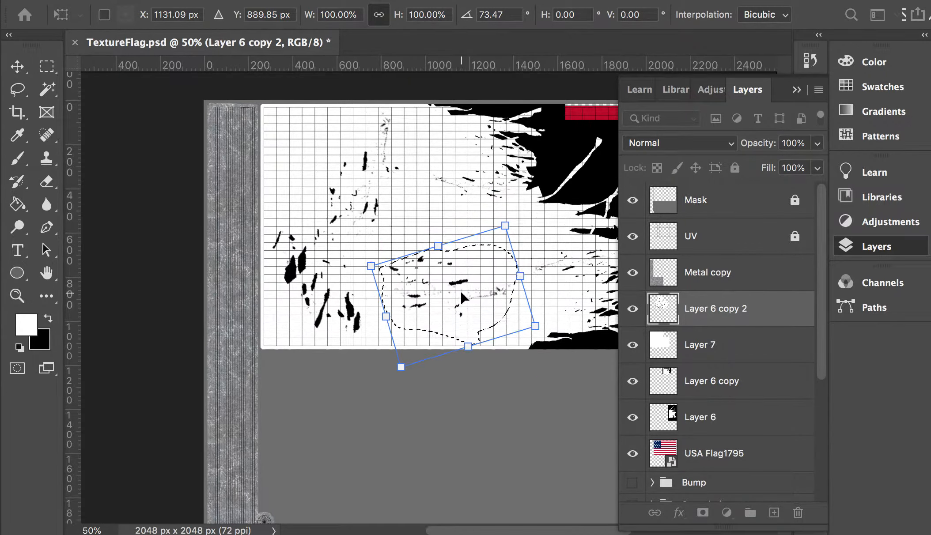
pyautogui.press('Return')
pyautogui.hotkey('ctrl', 'd')
pyautogui.press('e')
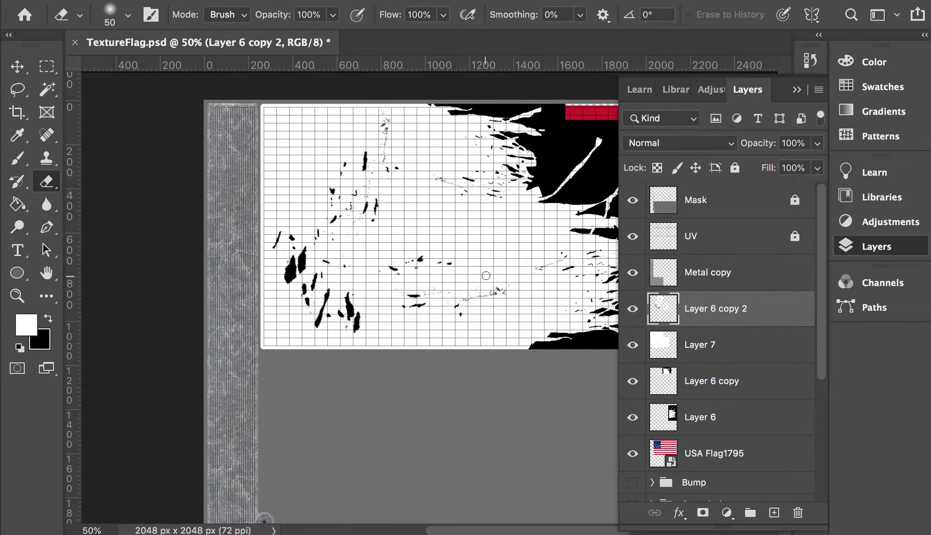
pyautogui.press('super+minus')
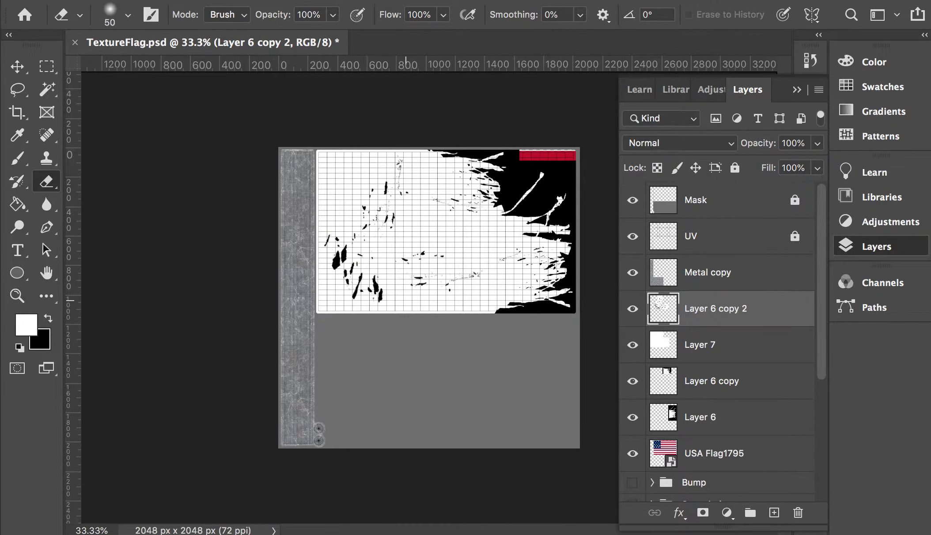
# Merge Layer 6 copy 2, Layer 7, Layer 6 copy and Layer 6 into one layer, and toggle its visibility to check it
pyautogui.keyDown('shift'); pyautogui.click(694, 420); pyautogui.keyUp('shift')
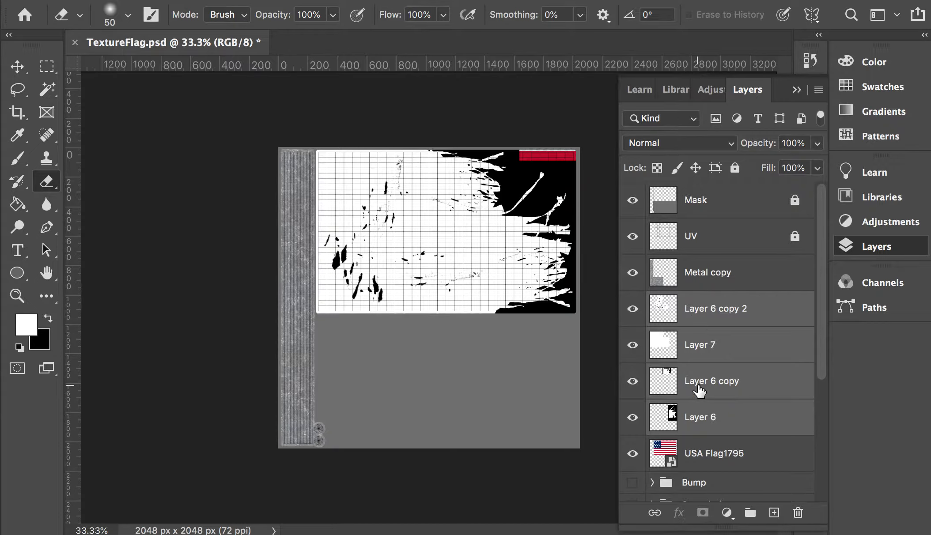
pyautogui.press('super+e')
pyautogui.click(635, 309)
pyautogui.click(635, 309)
pyautogui.click(635, 309)
pyautogui.click(634, 309)
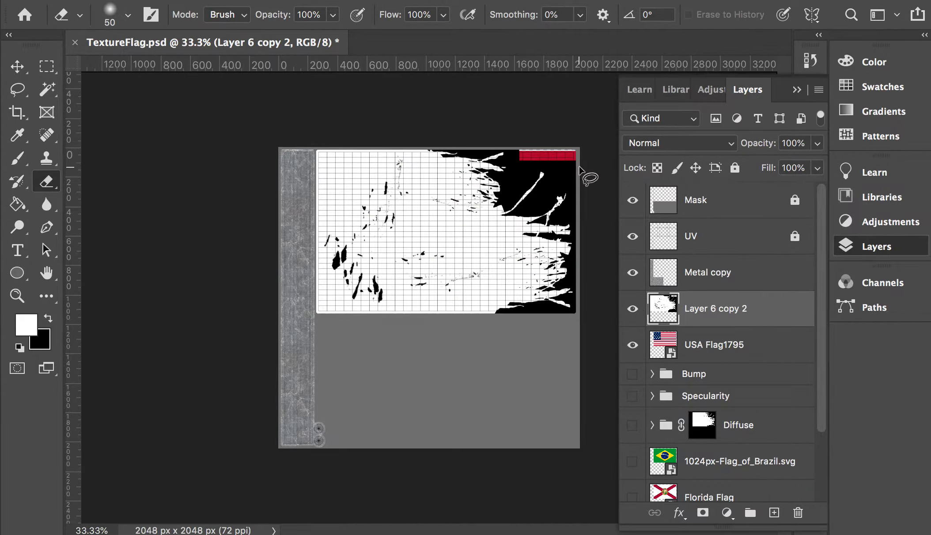
# Lasso the uncovered red stripe at the flag's upper outer corner and fill it with black on a new layer
pyautogui.press('l')
pyautogui.moveTo(576, 167)
pyautogui.mouseDown()
pyautogui.moveTo(524, 167)
pyautogui.moveTo(513, 147)
pyautogui.moveTo(585, 140)
pyautogui.moveTo(581, 167)
pyautogui.mouseUp()
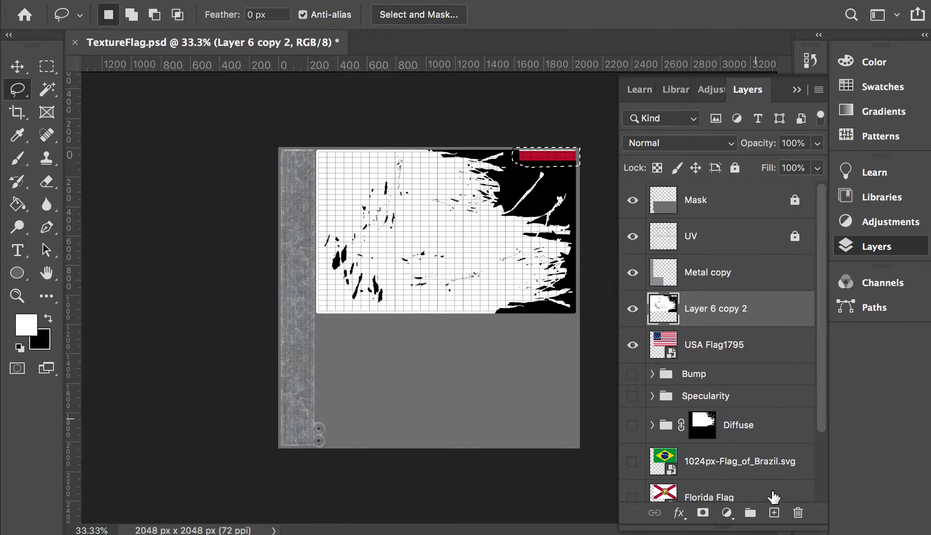
pyautogui.click(774, 513)
pyautogui.press('g')
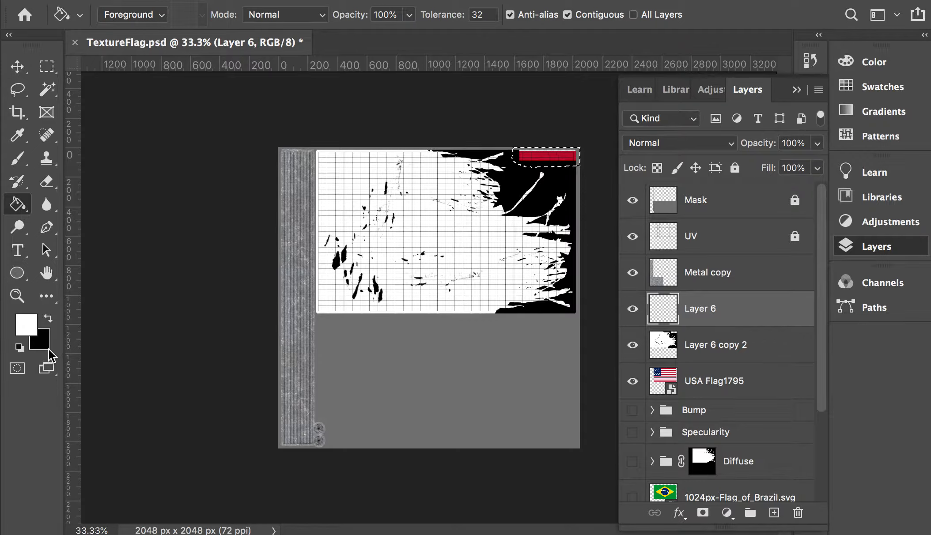
pyautogui.press('x')
pyautogui.click(550, 156)
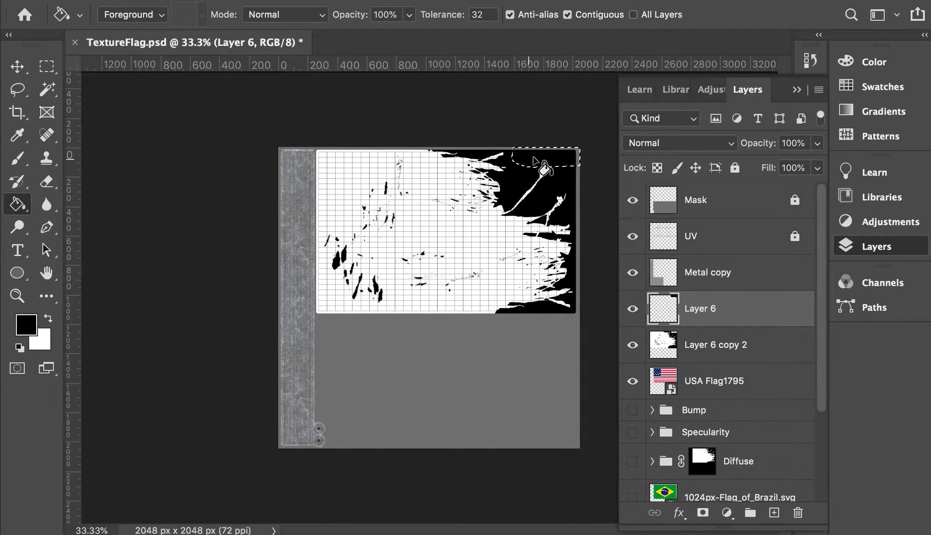
# Merge the black corner layer with Layer 6 copy 2 and toggle the merged layer's visibility to check it
pyautogui.keyDown('shift'); pyautogui.click(706, 349); pyautogui.keyUp('shift')
pyautogui.hotkey('ctrl', 'e')
pyautogui.click(633, 309)
pyautogui.click(633, 309)
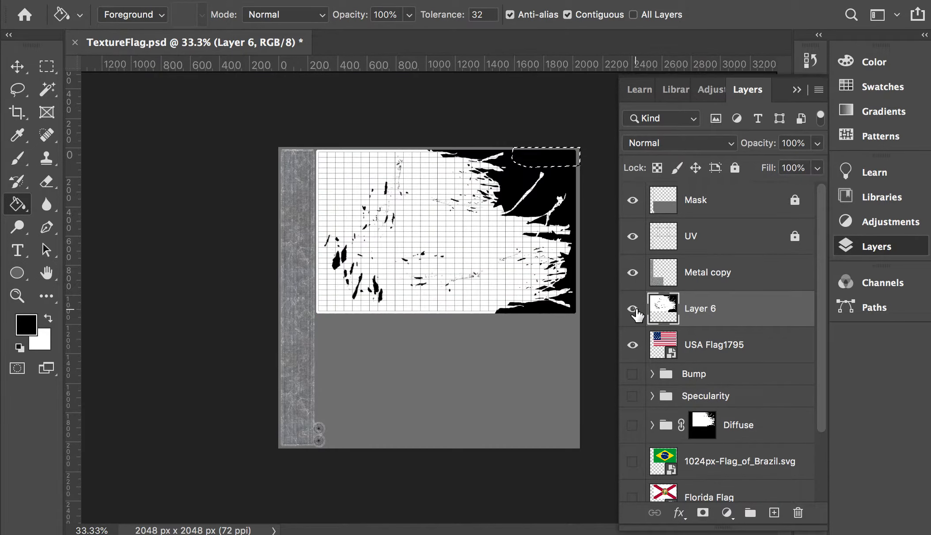
# Rename the merged black-and-white layer Mask, and select the USA Flag1795 layer
pyautogui.doubleClick(701, 312)
pyautogui.write('Mask')
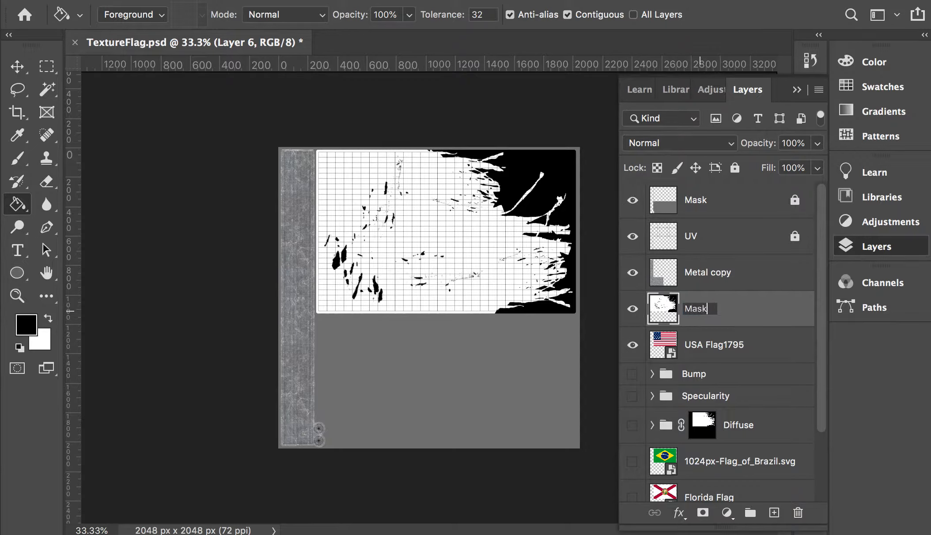
pyautogui.press('Return')
pyautogui.click(692, 345)
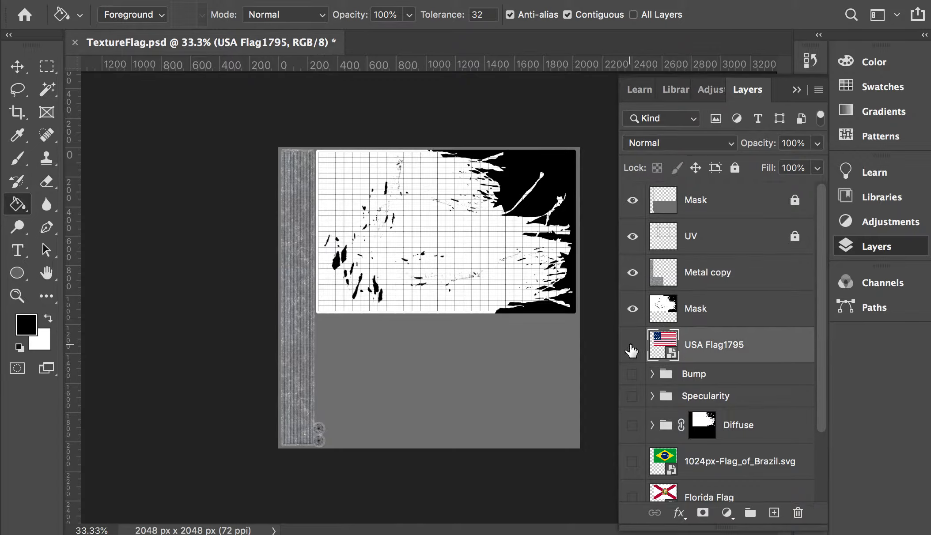
# Hide the Mask layer, show the USA Flag1795 layer, and rasterize the flag layer
pyautogui.click(633, 309)
pyautogui.click(632, 345)
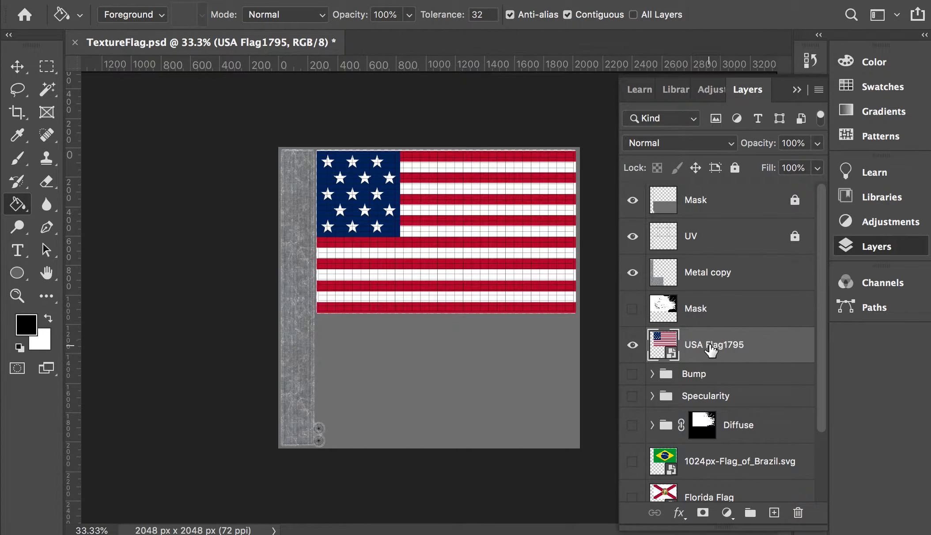
pyautogui.rightClick(709, 345)
pyautogui.click(770, 286)
# Show the black-and-white Mask layer, group it with USA Flag1795, and name the group Diffuse
pyautogui.click(633, 309)
pyautogui.keyDown('shift'); pyautogui.click(702, 315); pyautogui.keyUp('shift')
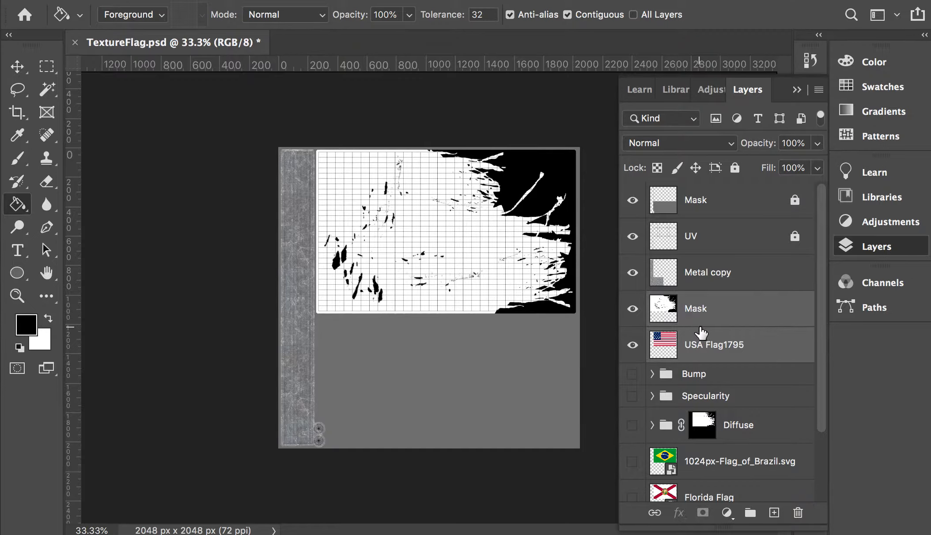
pyautogui.press('super+g')
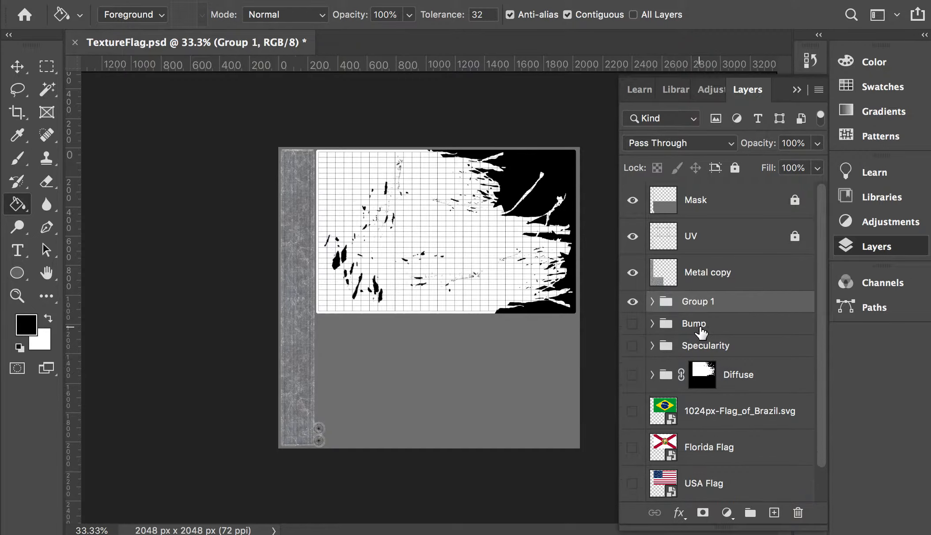
pyautogui.doubleClick(696, 302)
pyautogui.write('Diffuse')
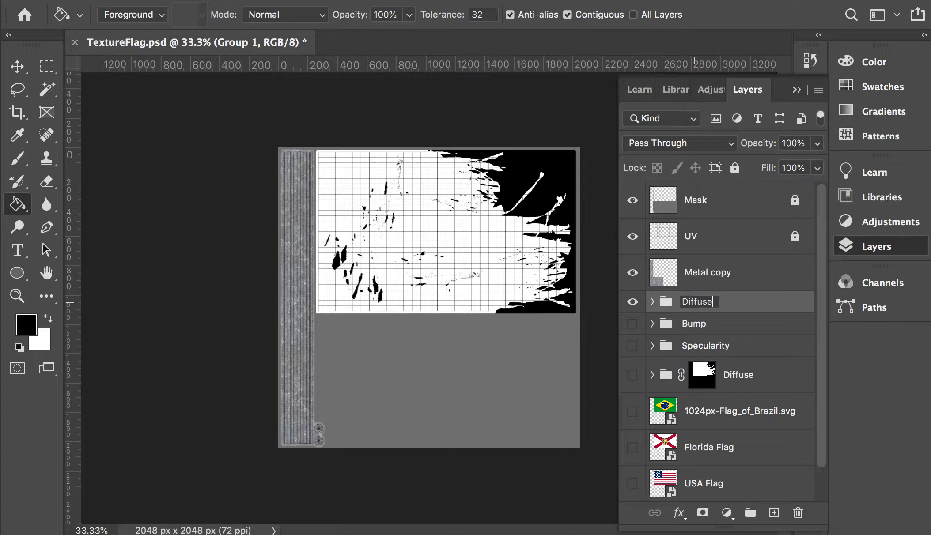
pyautogui.click(741, 286)
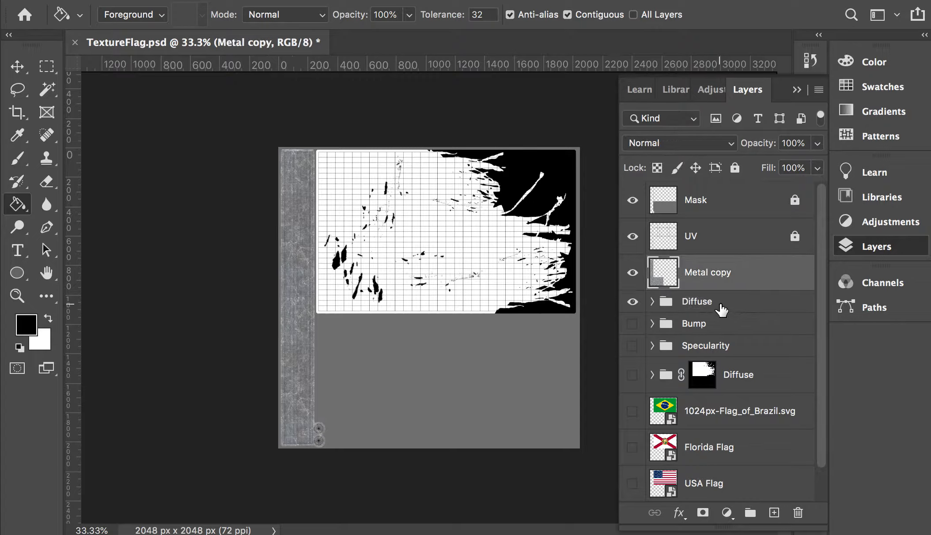
# Label the new Diffuse group red and expand it
pyautogui.click(722, 310)
pyautogui.rightClick(713, 298)
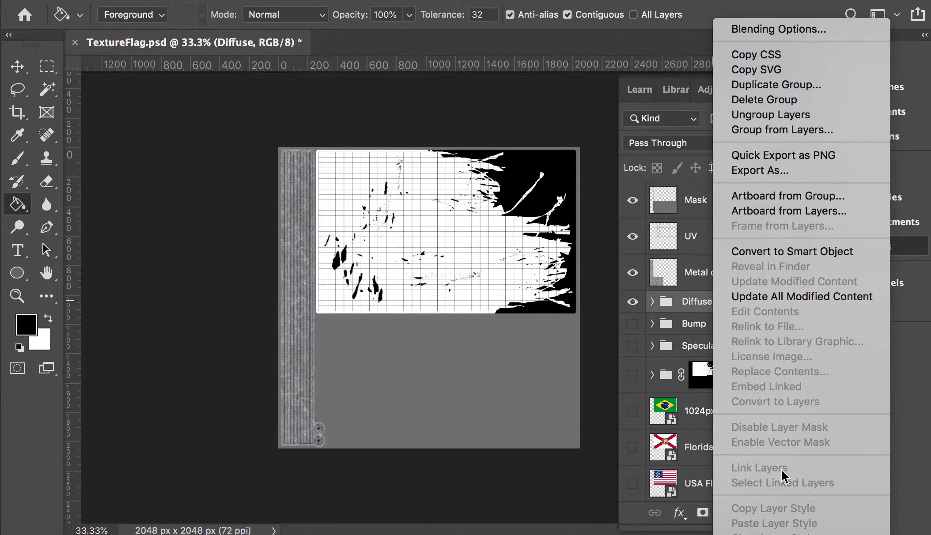
pyautogui.click(754, 534)
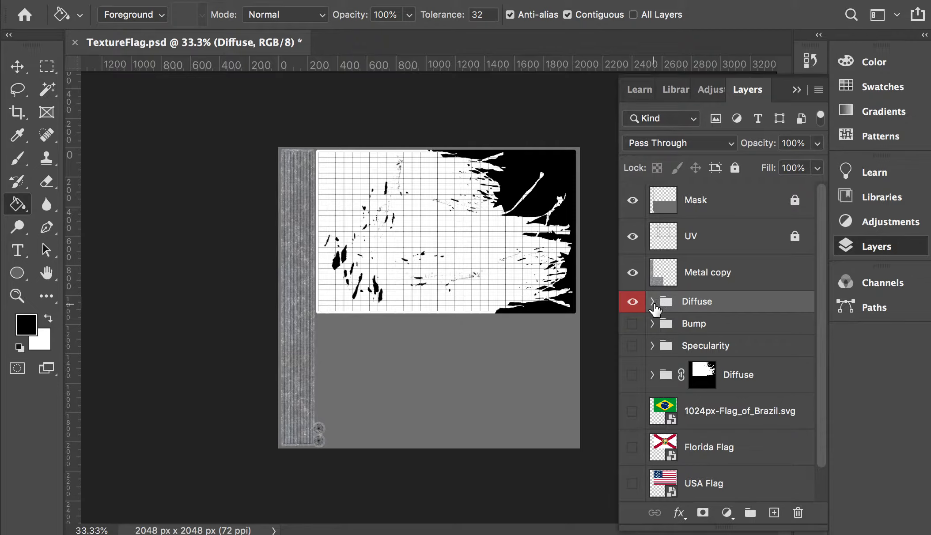
pyautogui.click(652, 302)
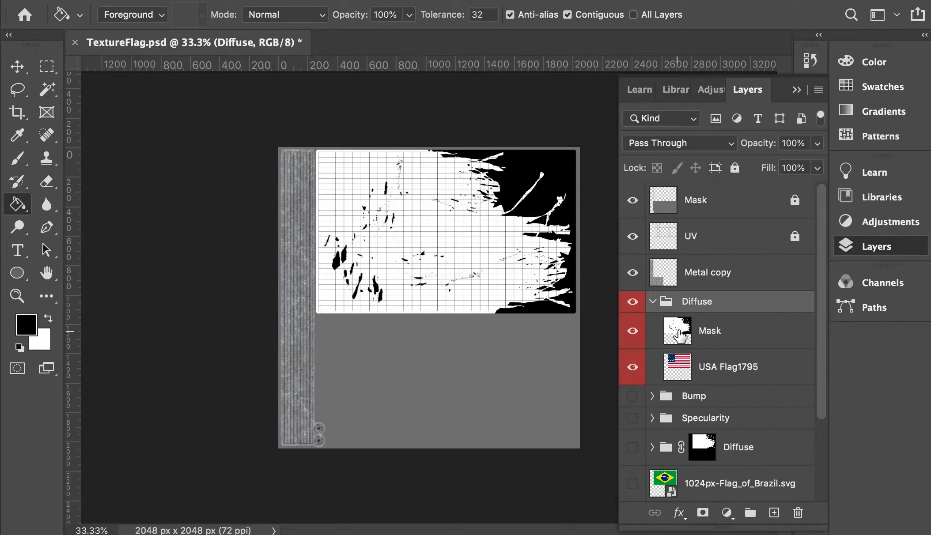
# Hide the UV layer and select the white areas of the group's Mask layer by Color Range with fuzziness 40
pyautogui.click(665, 341)
pyautogui.click(633, 236)
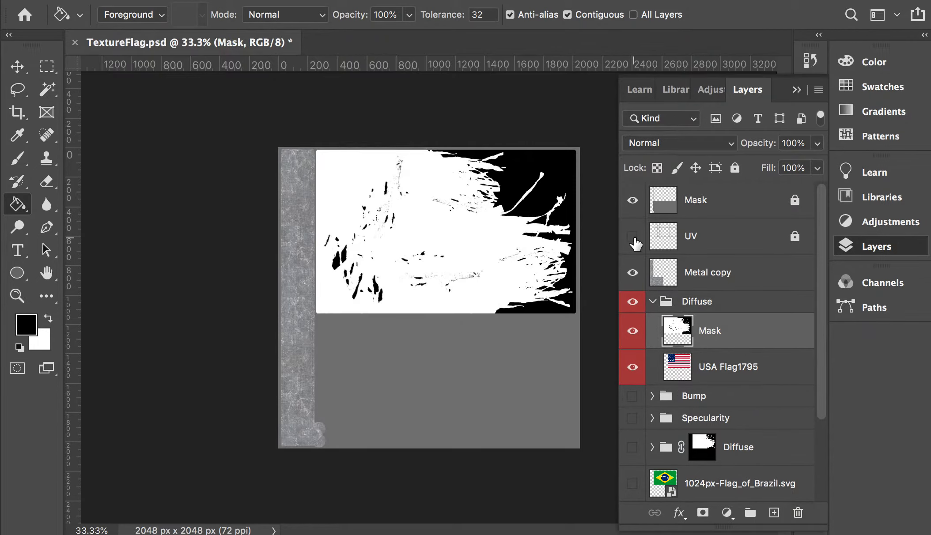
pyautogui.press('super+equal')
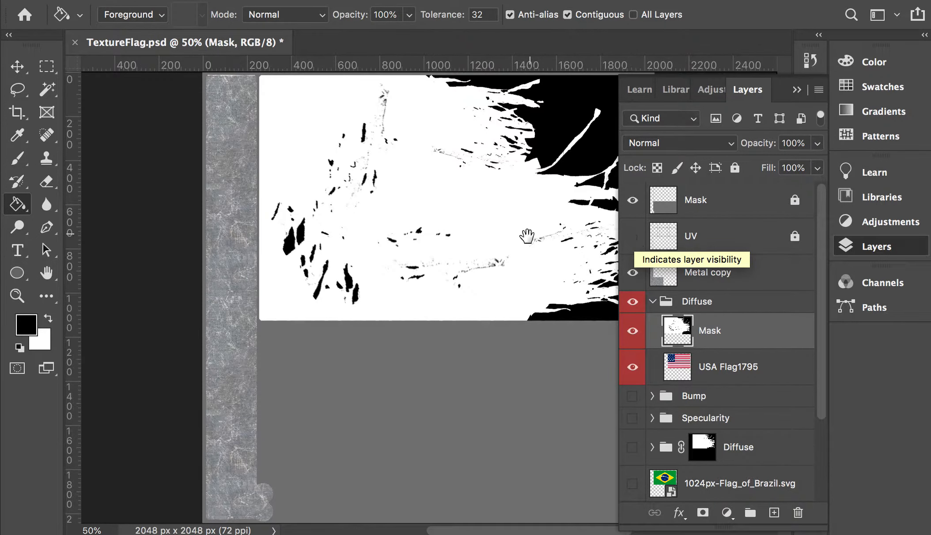
pyautogui.moveTo(528, 237); pyautogui.dragTo(446, 290)
pyautogui.press('super+r')
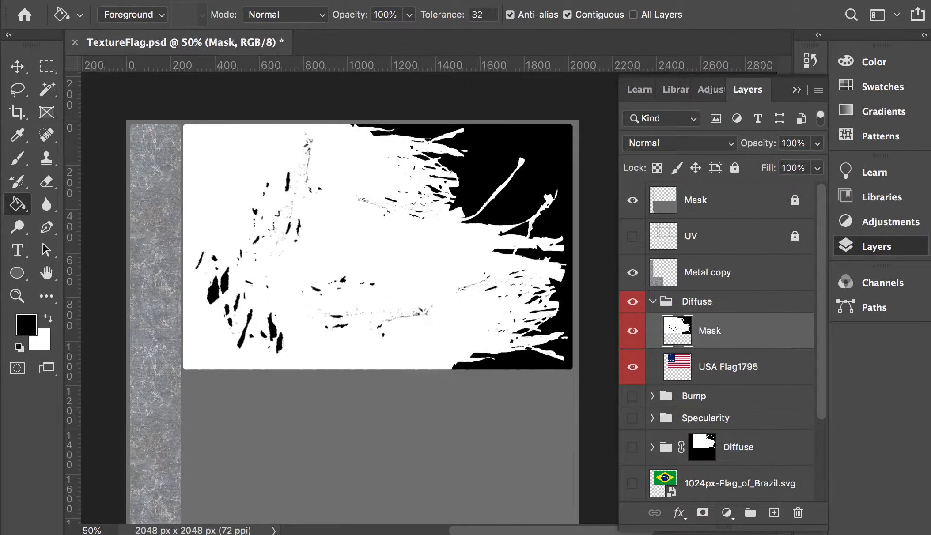
pyautogui.click(363, 0)
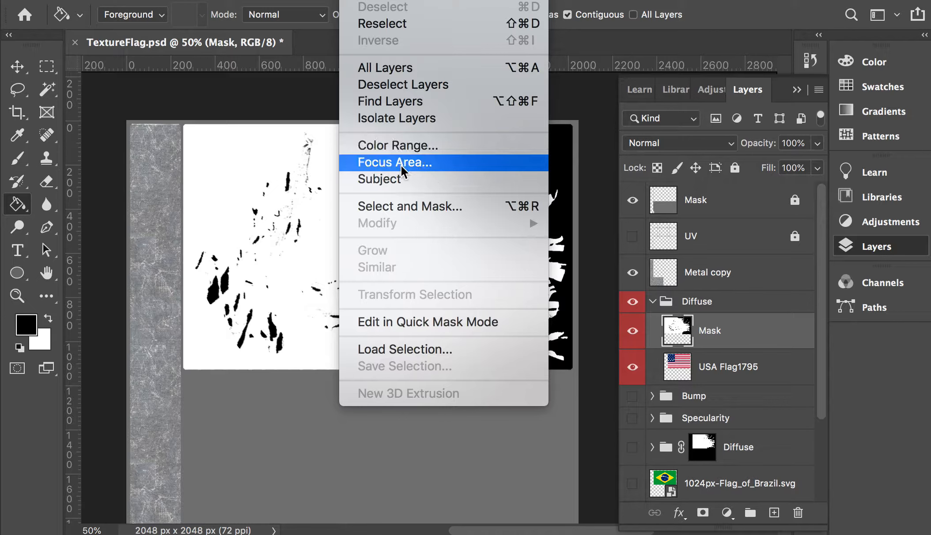
pyautogui.click(399, 150)
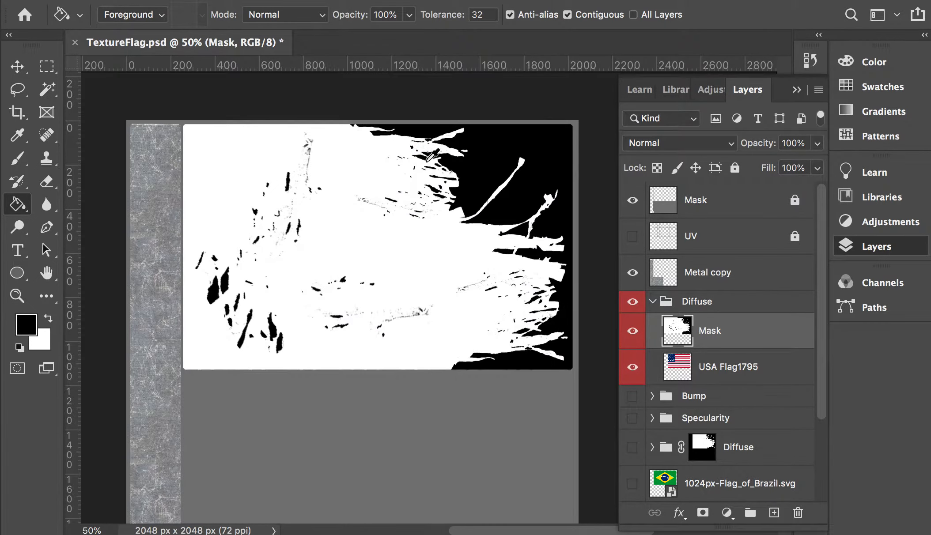
pyautogui.moveTo(301, 88); pyautogui.dragTo(528, 136)
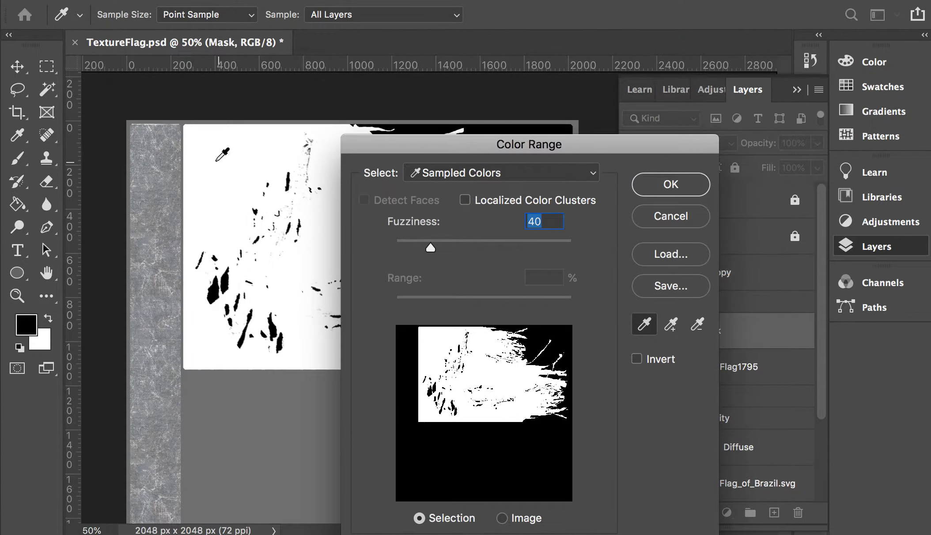
pyautogui.click(204, 145)
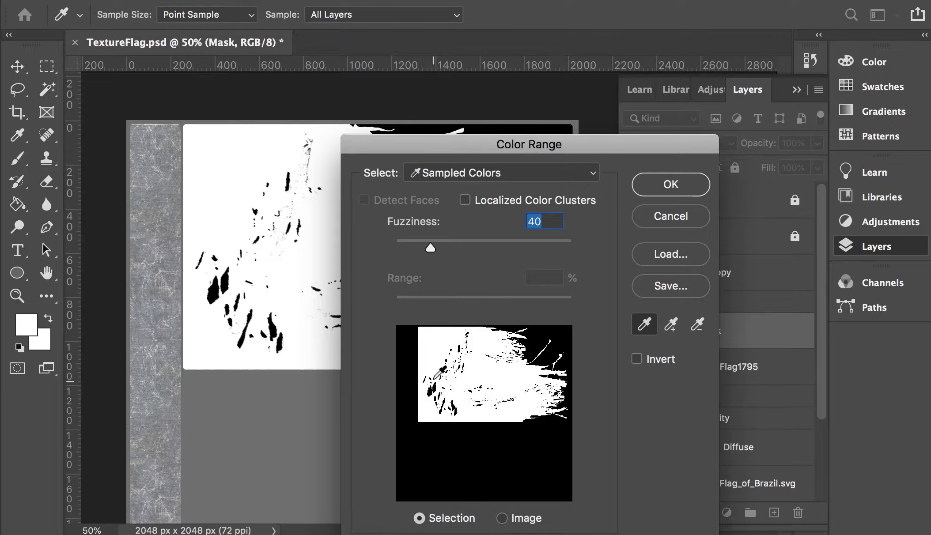
pyautogui.click(673, 186)
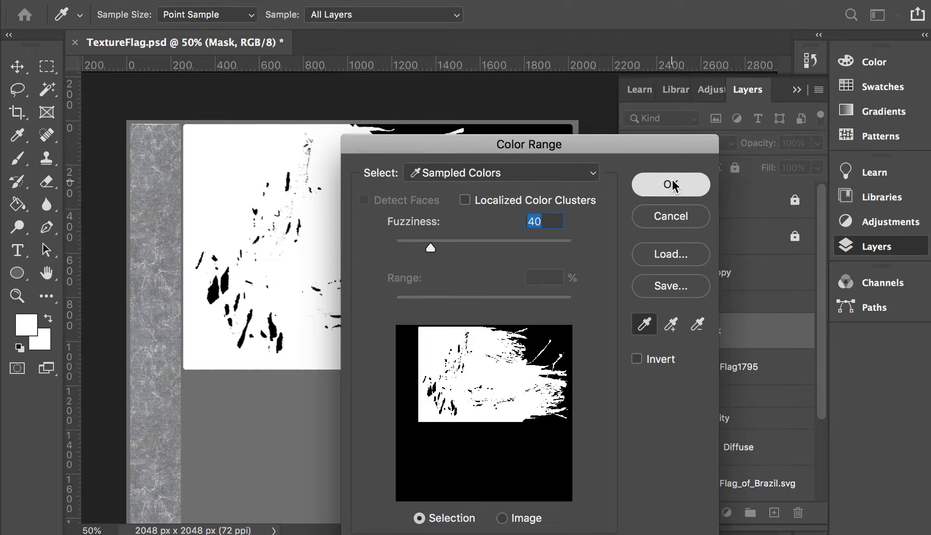
# Hide the Mask layer in the group and add a layer mask to the Diffuse group from the selection
pyautogui.press('g')
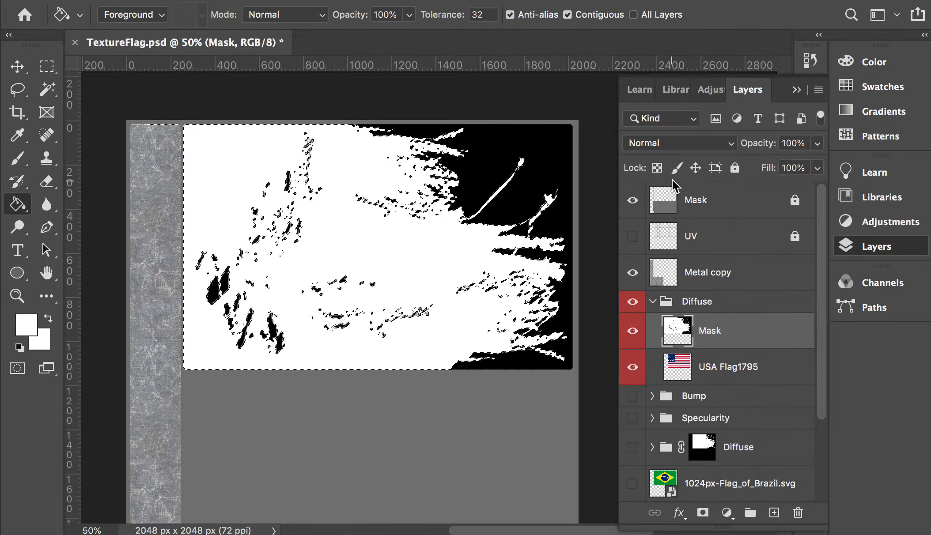
pyautogui.click(633, 332)
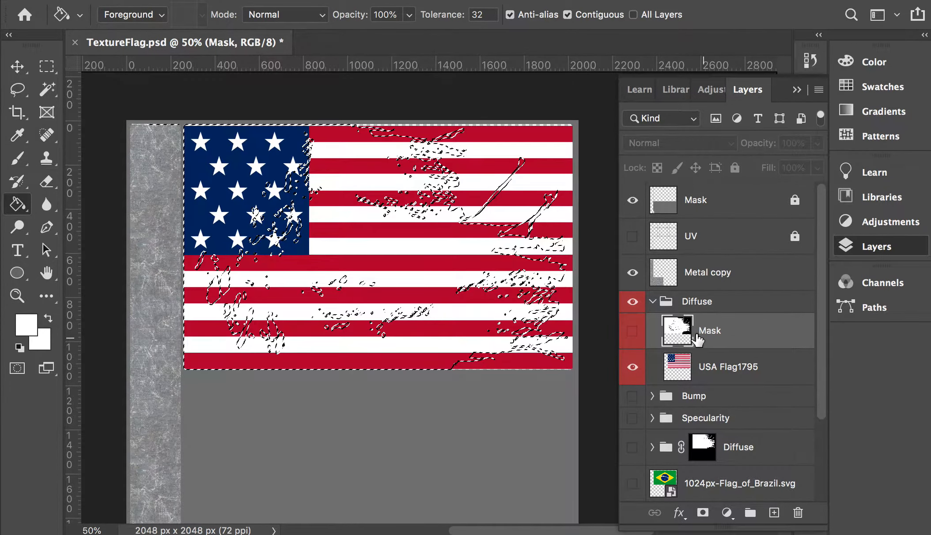
pyautogui.click(688, 313)
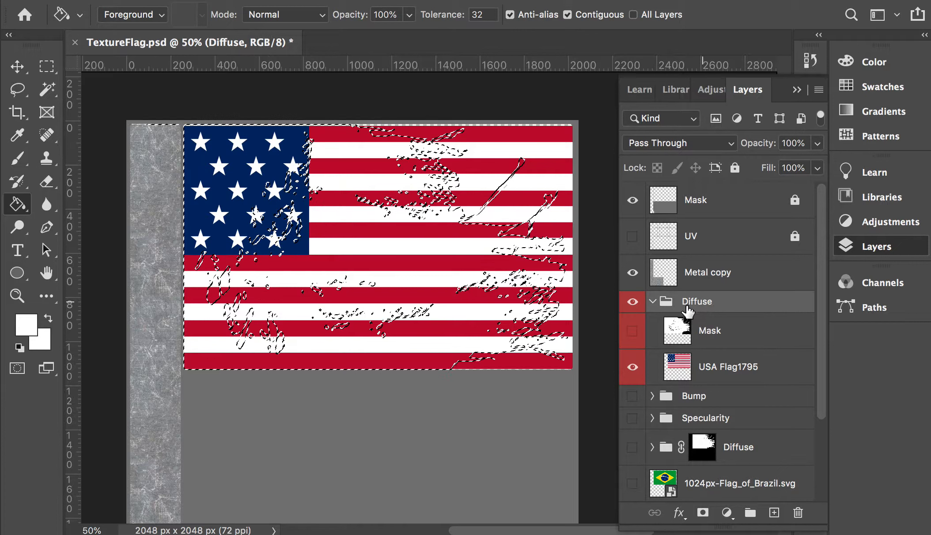
pyautogui.click(703, 514)
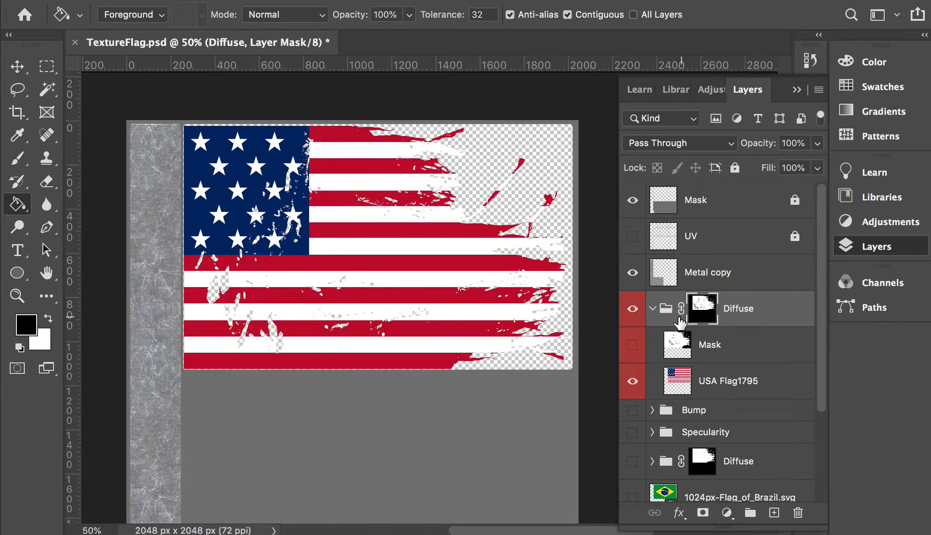
# Place Dirt1.jpg from the TextureRef folder directly above the Mask layer in the Diffuse group
pyautogui.press('v')
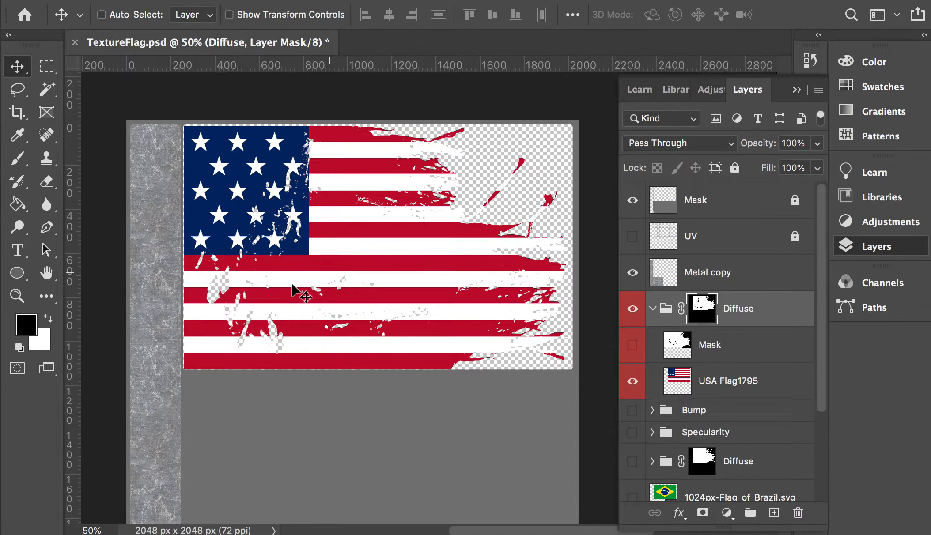
pyautogui.click(734, 358)
pyautogui.press('super+Tab')
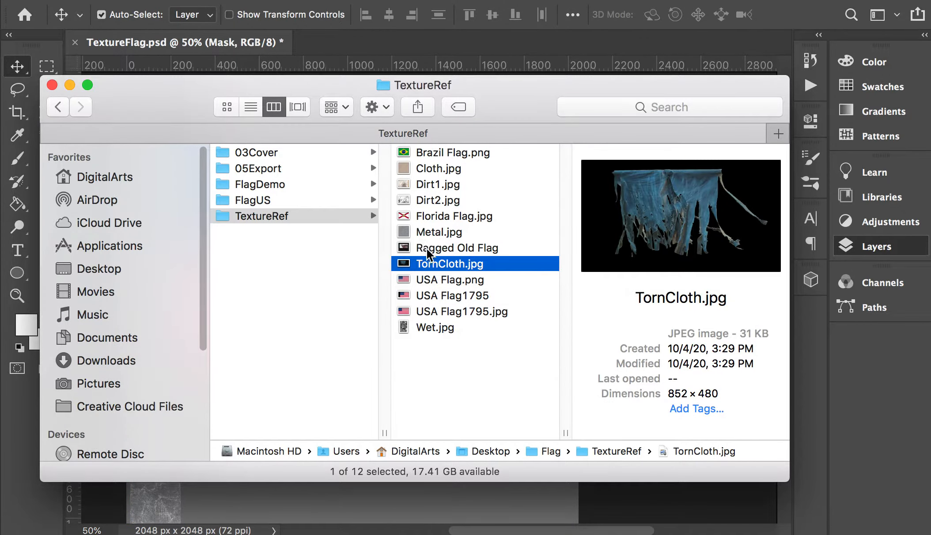
pyautogui.click(427, 248)
pyautogui.click(434, 231)
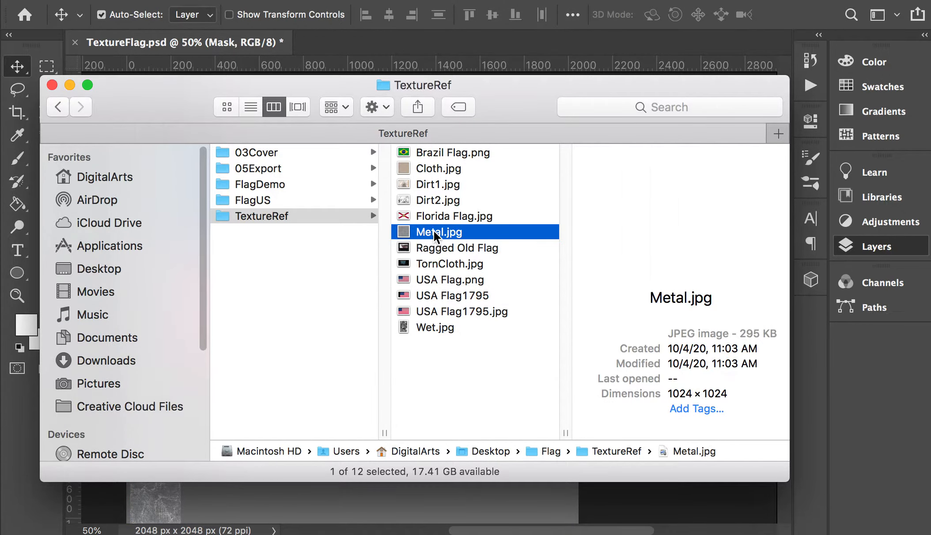
pyautogui.click(438, 188)
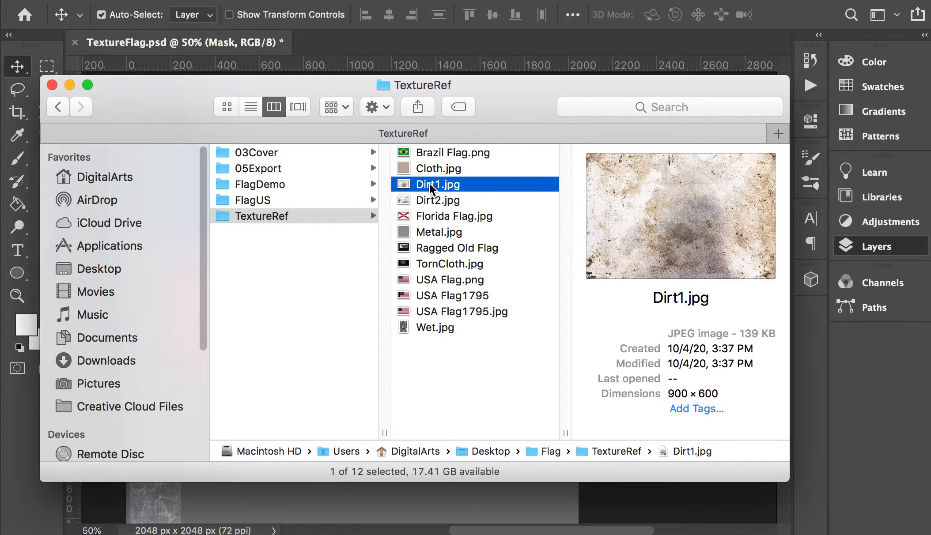
pyautogui.moveTo(431, 188); pyautogui.dragTo(407, 509)
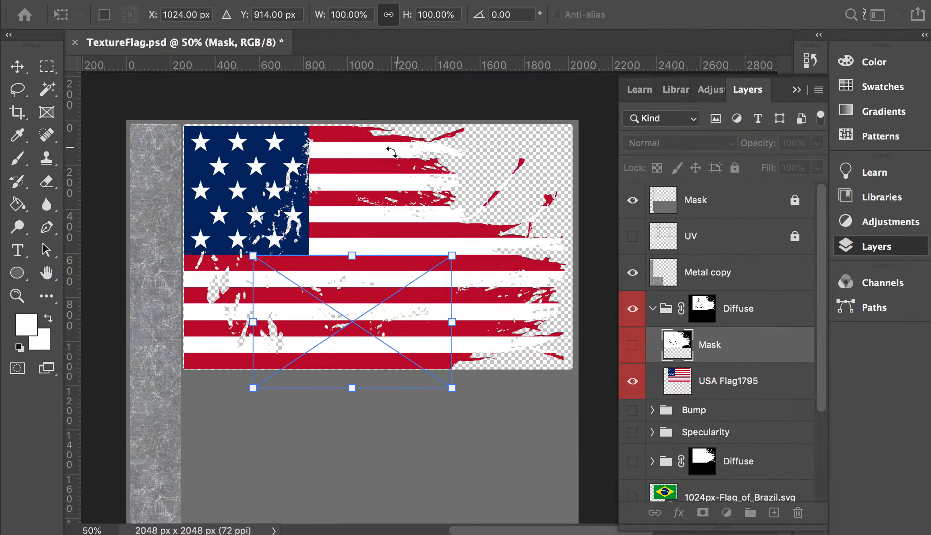
# Stretch Dirt1 to 196% width and 185% height to cover the whole flag and set its blend mode to Multiply
pyautogui.moveTo(397, 317); pyautogui.dragTo(327, 186)
pyautogui.moveTo(380, 260); pyautogui.dragTo(572, 367)
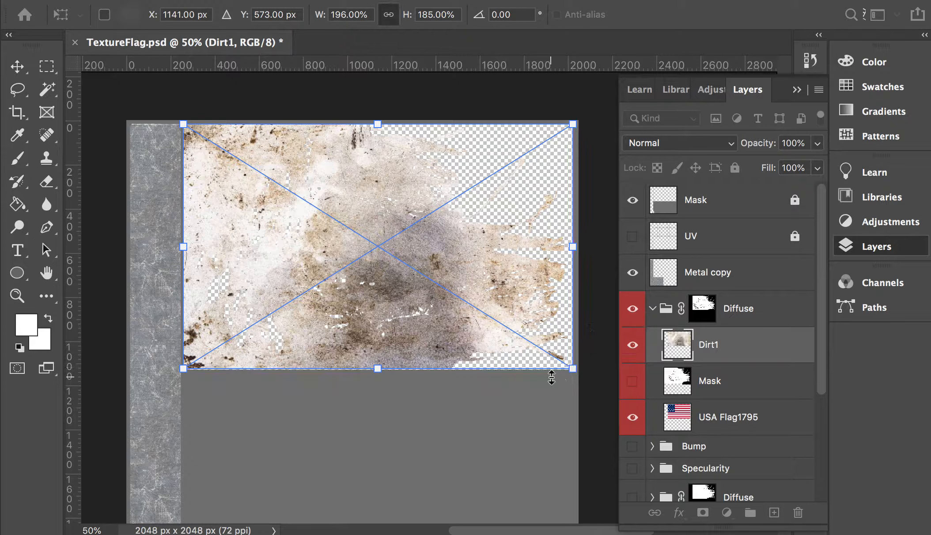
pyautogui.press('Return')
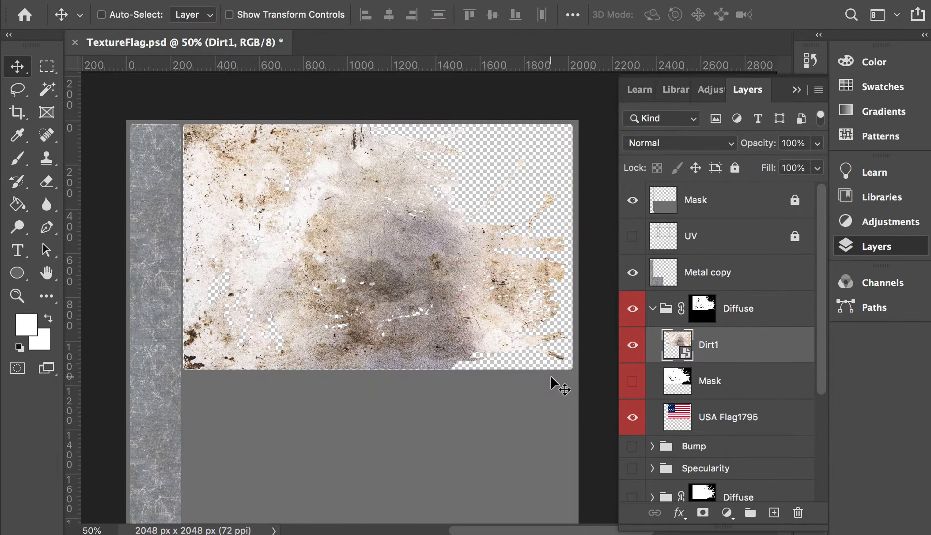
pyautogui.click(661, 143)
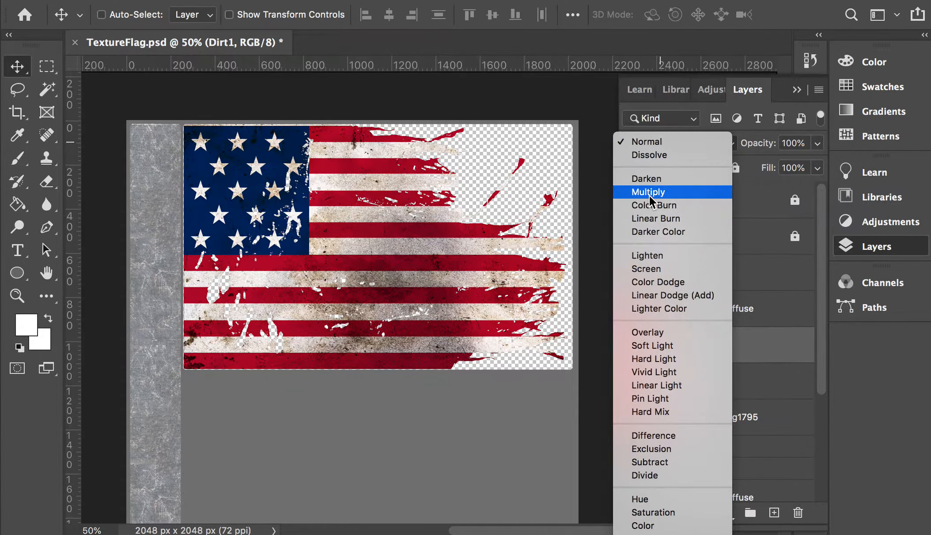
pyautogui.click(650, 192)
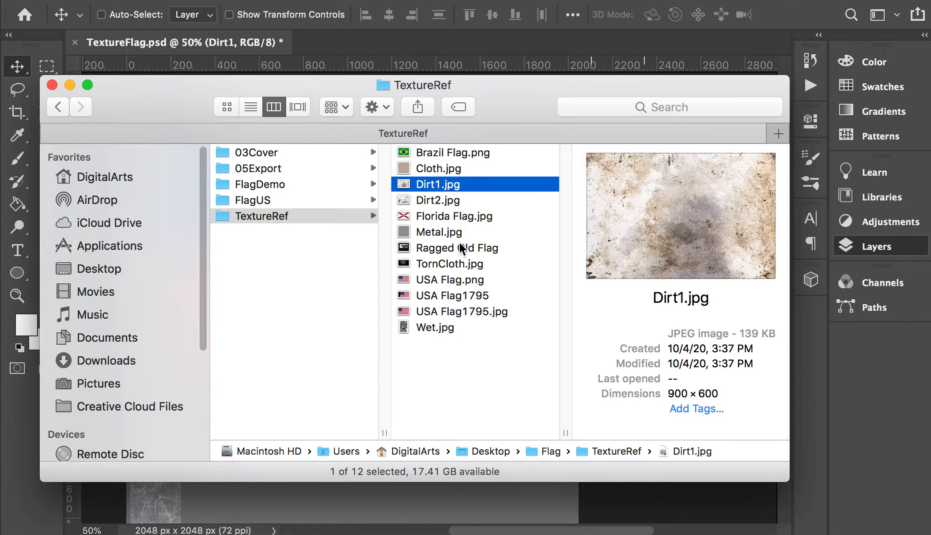
# Place Dirt2.jpg from the TextureRef folder above Dirt1 and enlarge it over the flag's lower corner beside the pole
pyautogui.click(422, 204)
pyautogui.moveTo(421, 203); pyautogui.dragTo(405, 329)
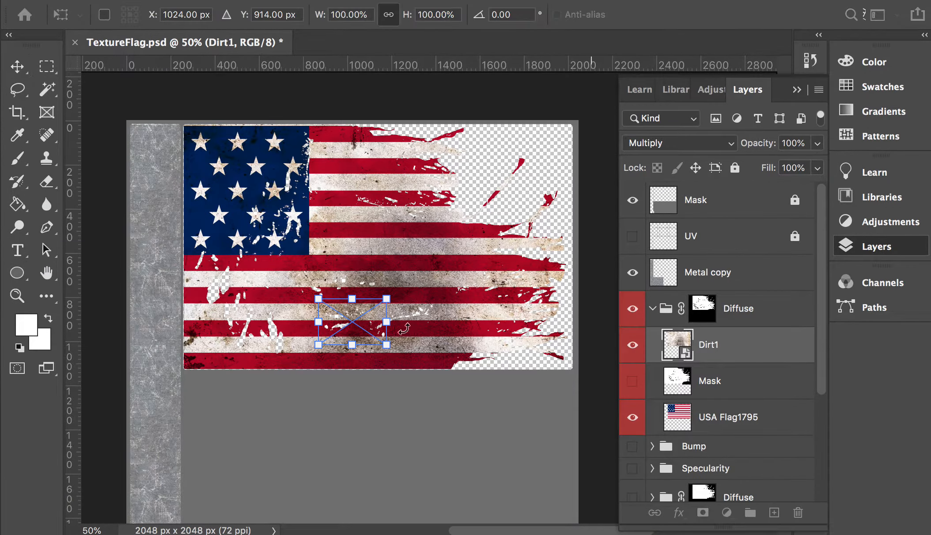
pyautogui.moveTo(303, 319); pyautogui.dragTo(352, 251)
pyautogui.moveTo(297, 305); pyautogui.dragTo(288, 316)
pyautogui.moveTo(339, 265); pyautogui.dragTo(371, 243)
pyautogui.click(586, 188)
# Set the Dirt2 layer's blend mode to Linear Burn and rasterize the layer
pyautogui.click(655, 143)
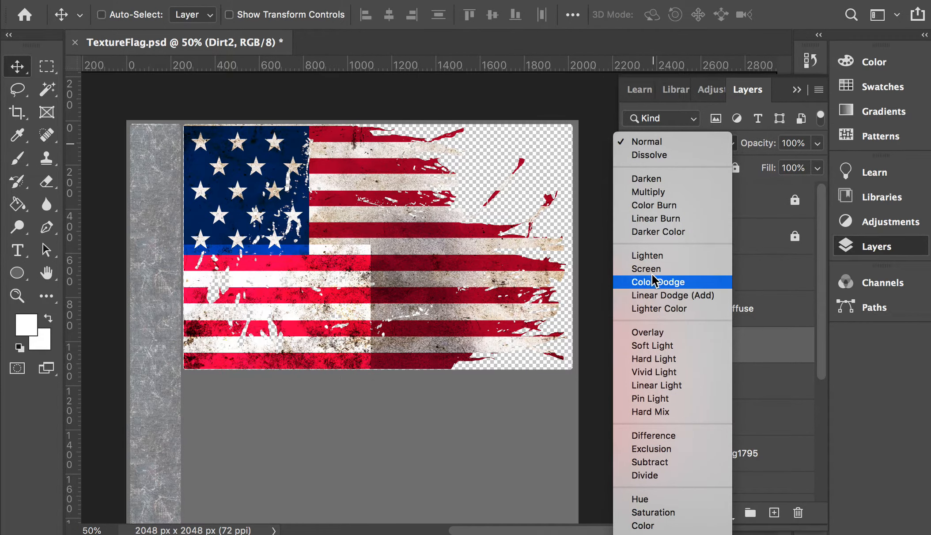
pyautogui.click(656, 219)
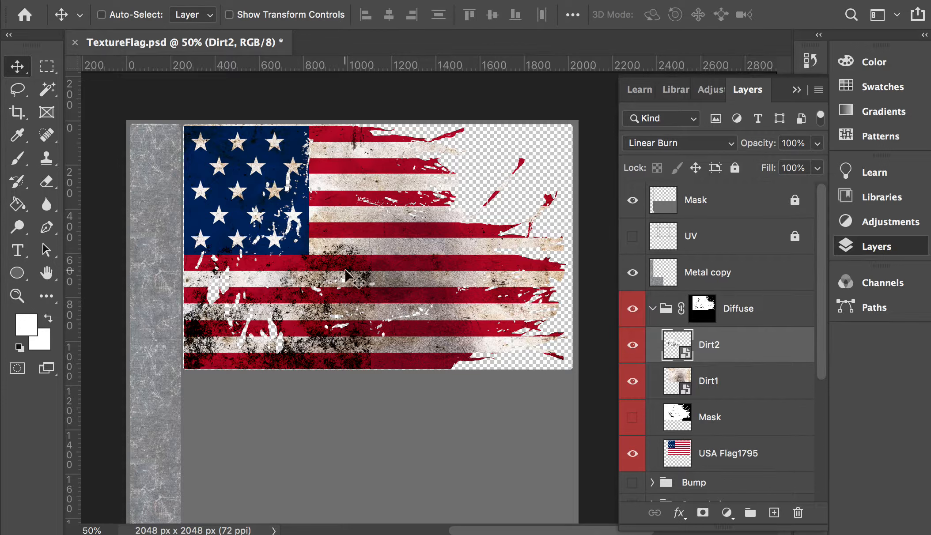
pyautogui.rightClick(710, 347)
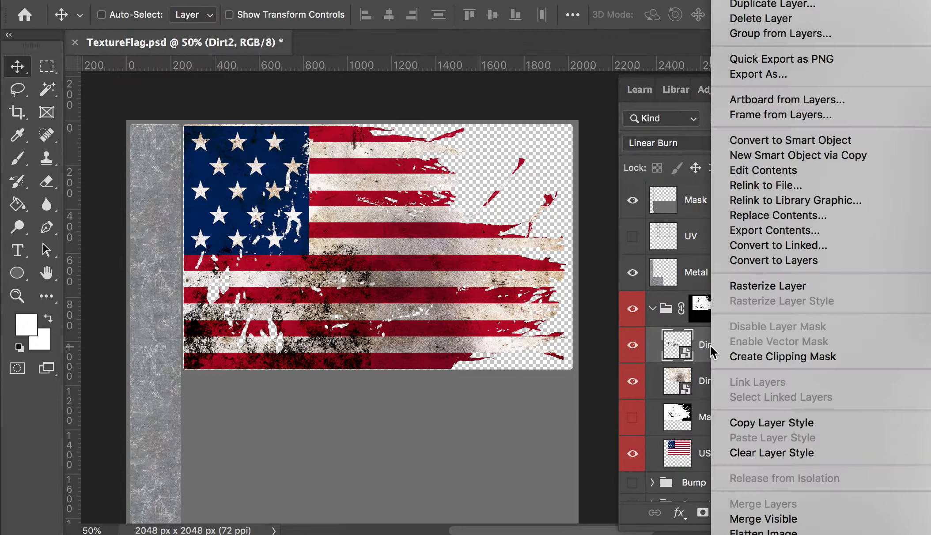
pyautogui.click(771, 288)
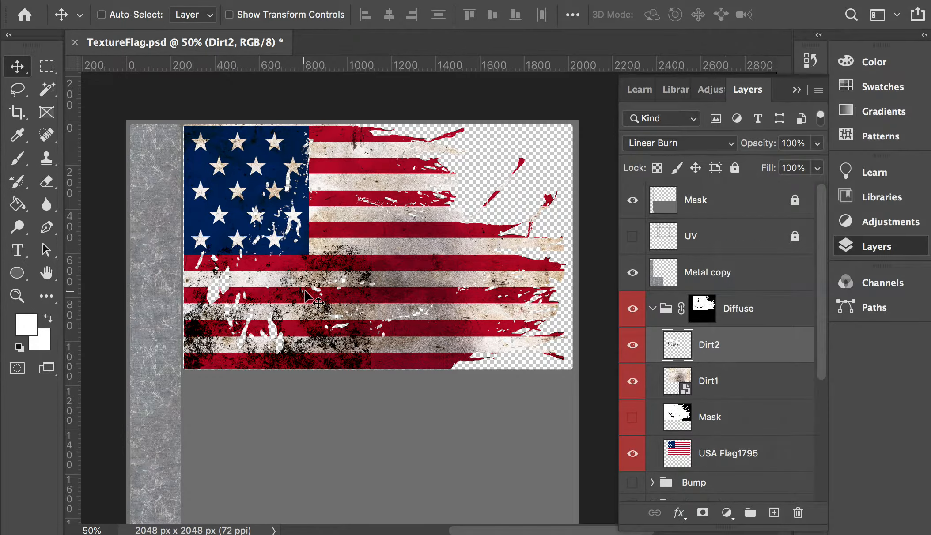
pyautogui.press('super+plus')
pyautogui.press('super+plus')
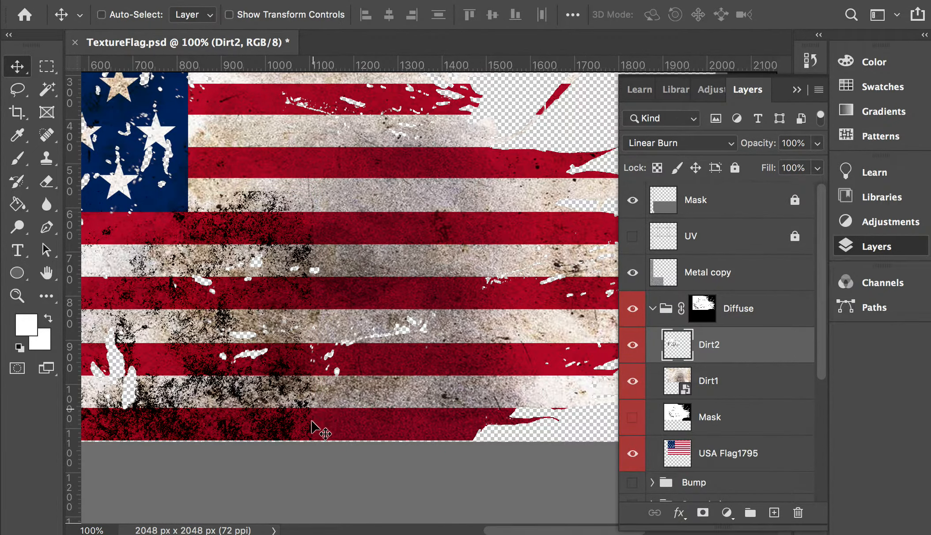
# Erase the hard edges of Dirt2 with a 50 px soft eraser, along its upper boundary and its straight vertical border mid-flag
pyautogui.hscroll(-6, 396, 373)
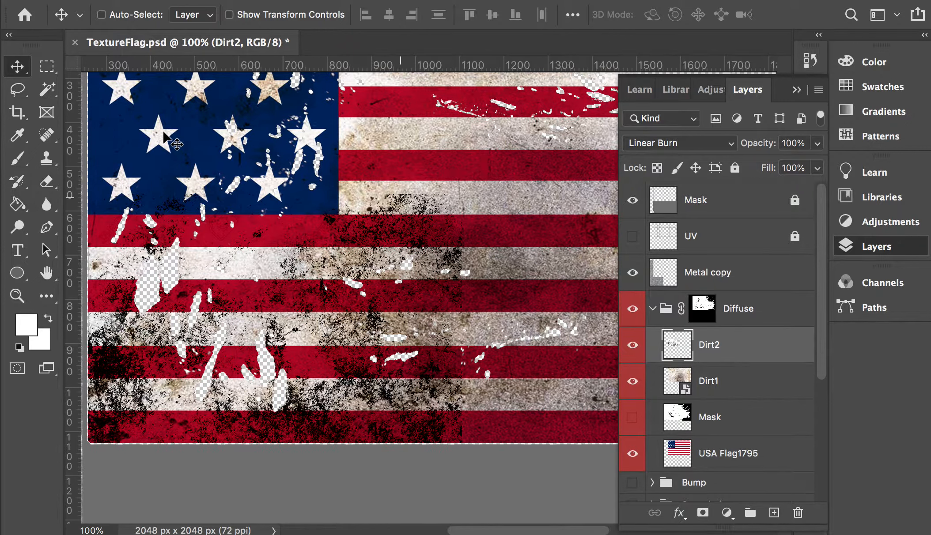
pyautogui.press('e')
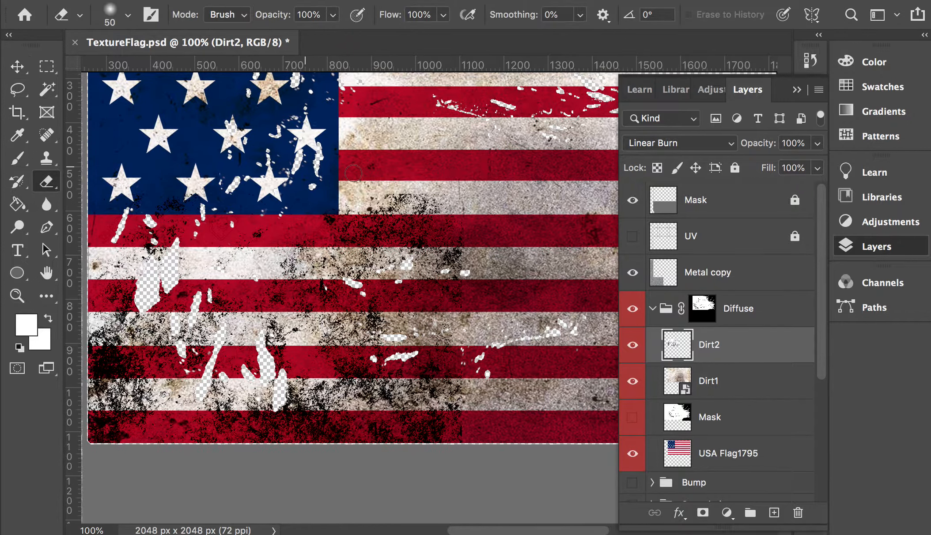
pyautogui.moveTo(391, 190); pyautogui.dragTo(439, 185)
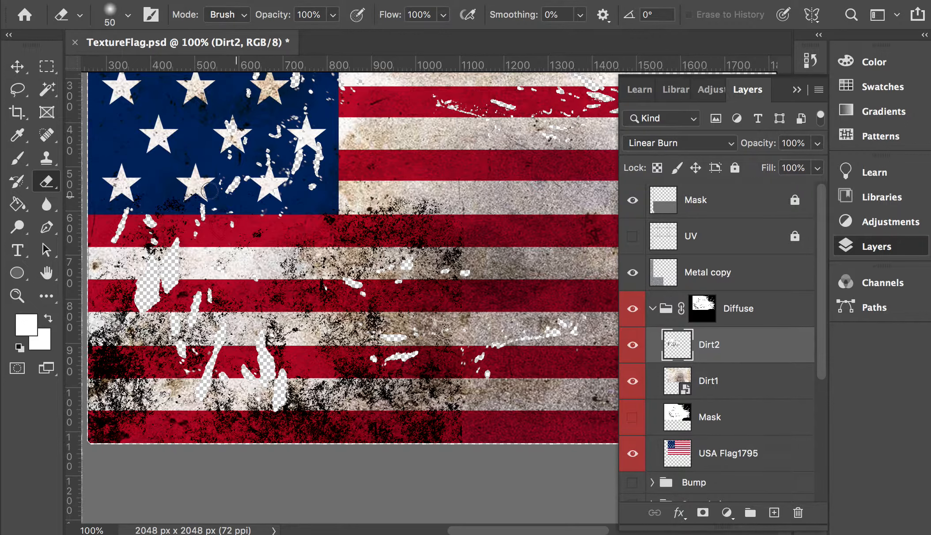
pyautogui.moveTo(467, 391); pyautogui.dragTo(464, 416)
# Duplicate the Dirt2 layer and place the copy over the middle of the flag toward its torn end
pyautogui.press('super+minus')
pyautogui.press('super+minus')
pyautogui.press('super+minus')
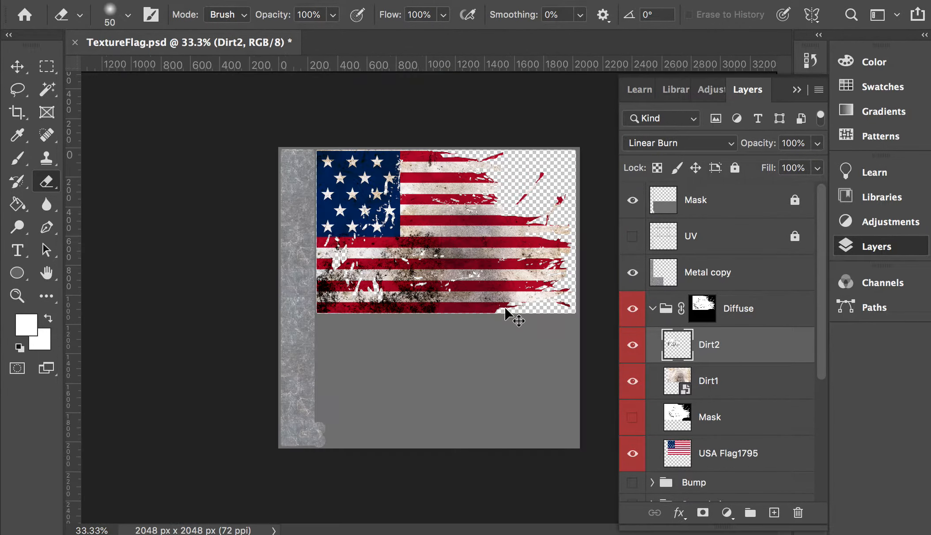
pyautogui.press('v')
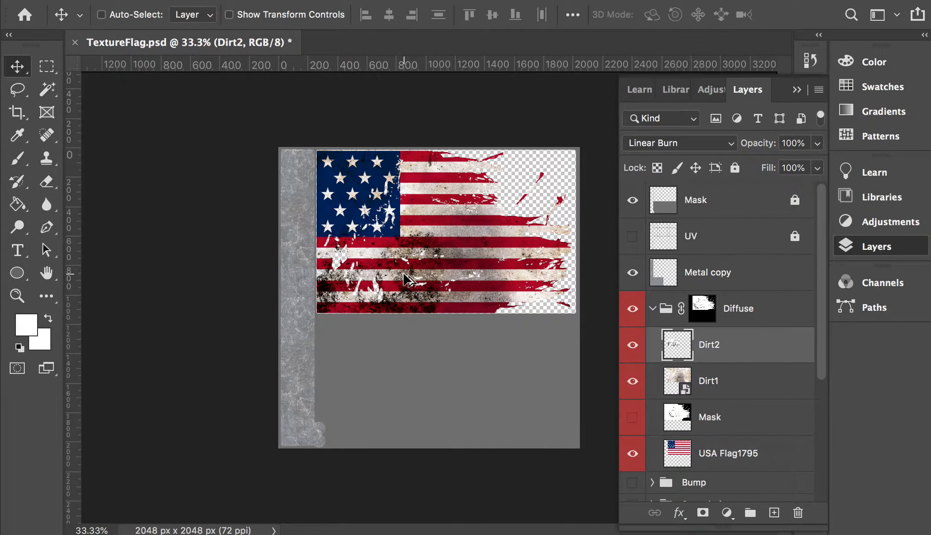
pyautogui.moveTo(406, 279); pyautogui.dragTo(539, 235)
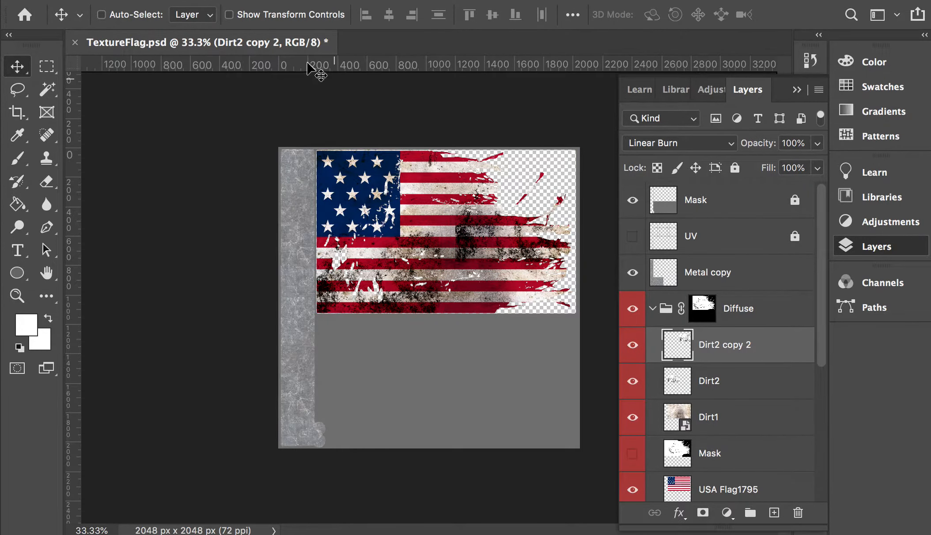
# Flip the Dirt2 copy vertically and shift it slightly down over the stripes at the torn end
pyautogui.click(219, 0)
pyautogui.moveTo(176, 0)
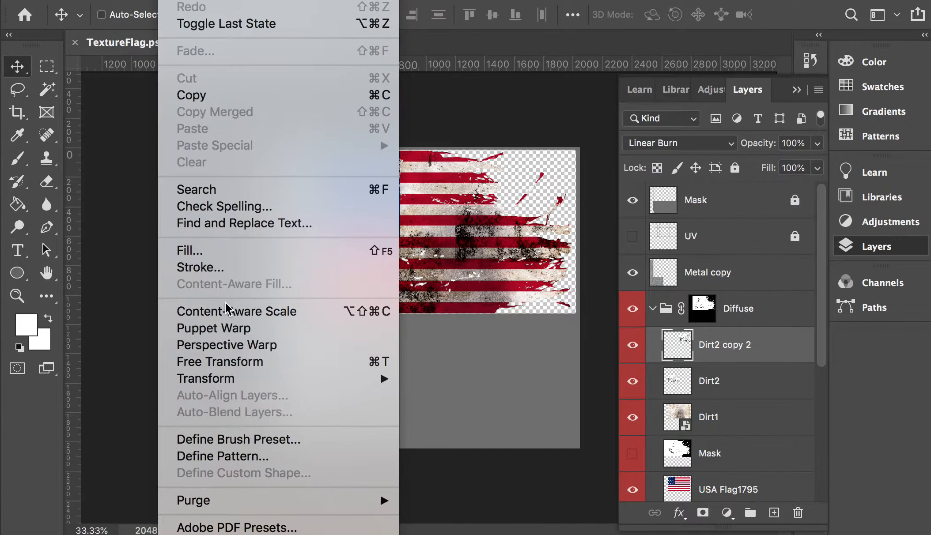
pyautogui.moveTo(266, 381)
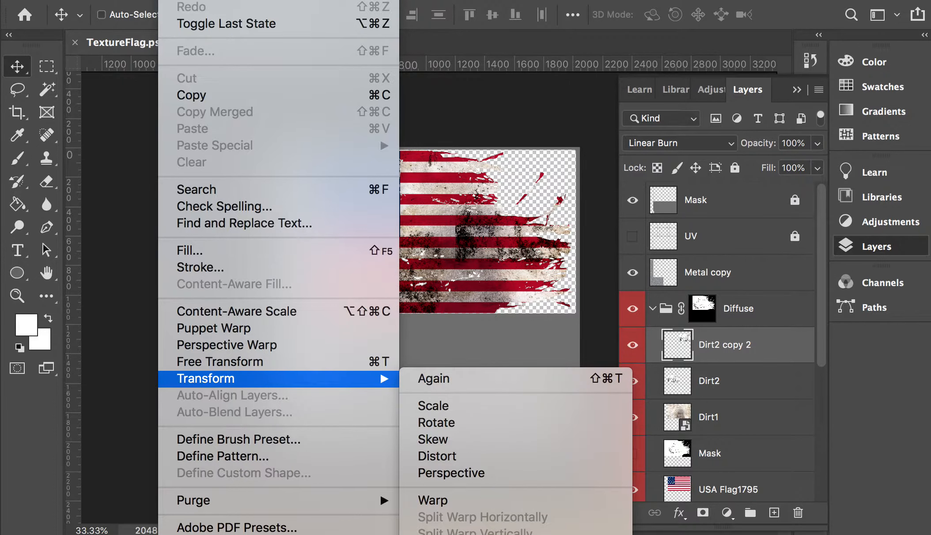
pyautogui.click(459, 534)
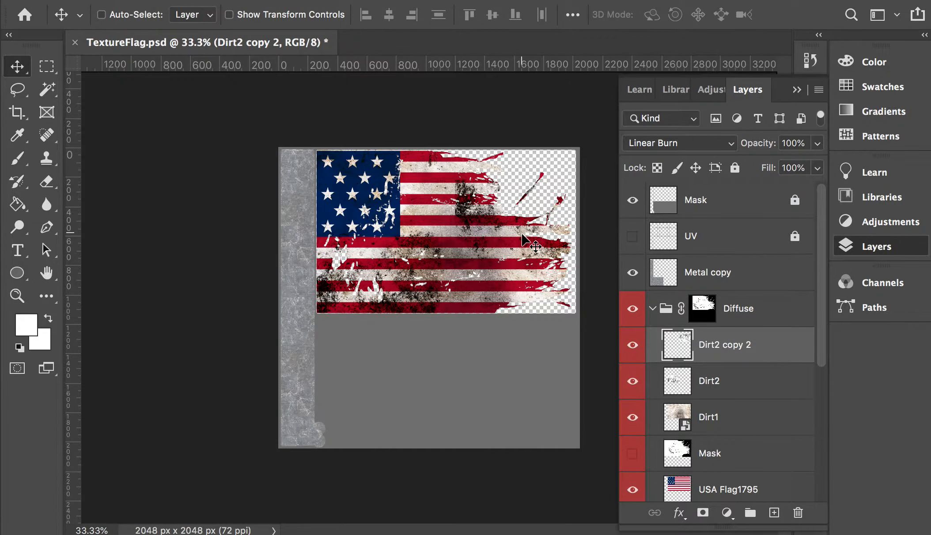
pyautogui.moveTo(521, 234); pyautogui.dragTo(535, 254)
# Erase the Dirt2 copy's straight inner edge with a 100 px soft eraser to blend it into the flag
pyautogui.press('e')
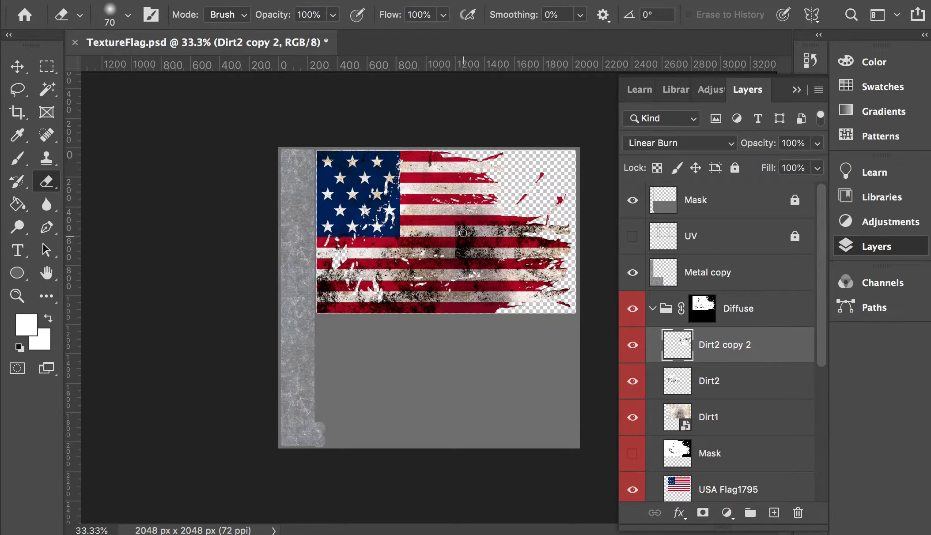
pyautogui.press(']')
pyautogui.press(']')
pyautogui.press(']')
pyautogui.moveTo(459, 219)
pyautogui.mouseDown()
pyautogui.moveTo(463, 243)
pyautogui.moveTo(464, 222)
pyautogui.moveTo(488, 286)
pyautogui.mouseUp()
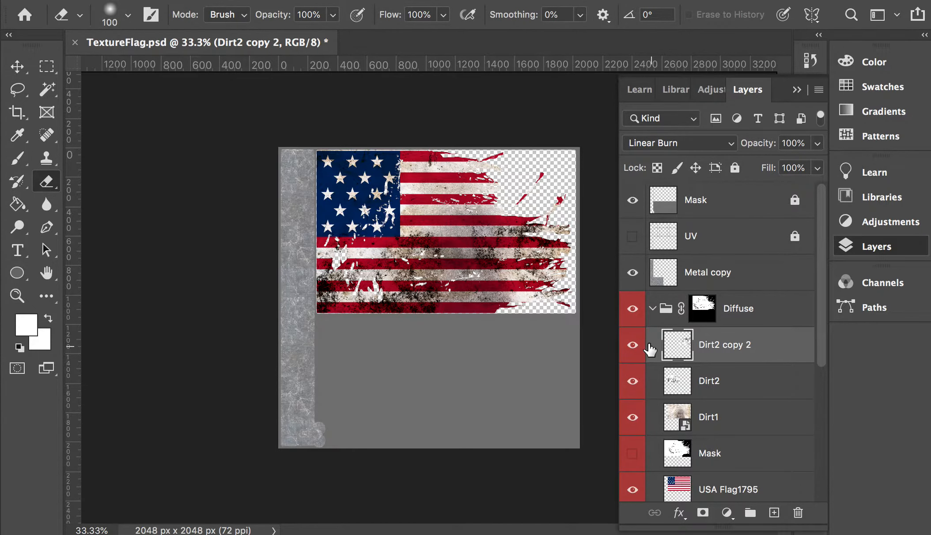
# Merge Dirt2 and its copy into one layer and set the merged layer's blend mode to Linear Burn
pyautogui.keyDown('shift'); pyautogui.click(709, 383); pyautogui.keyUp('shift')
pyautogui.press('super+plus')
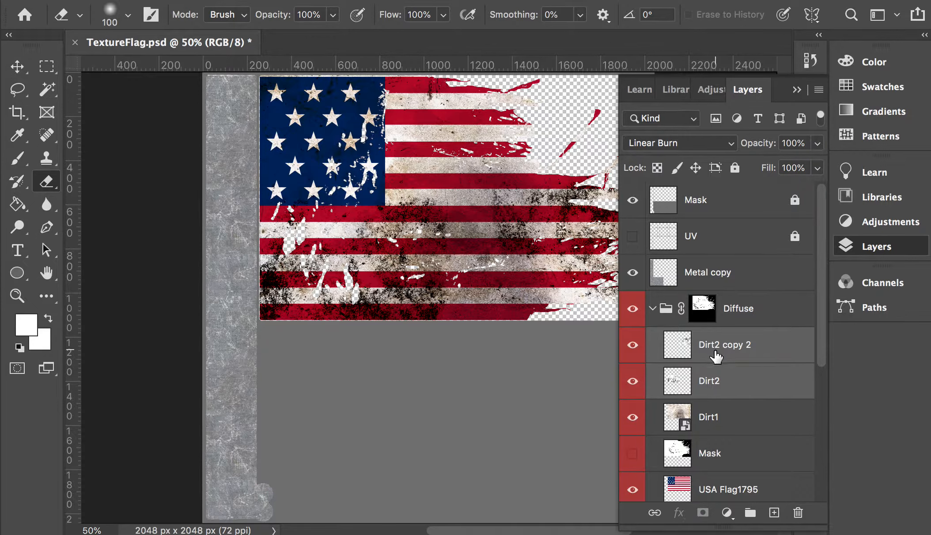
pyautogui.press('super+e')
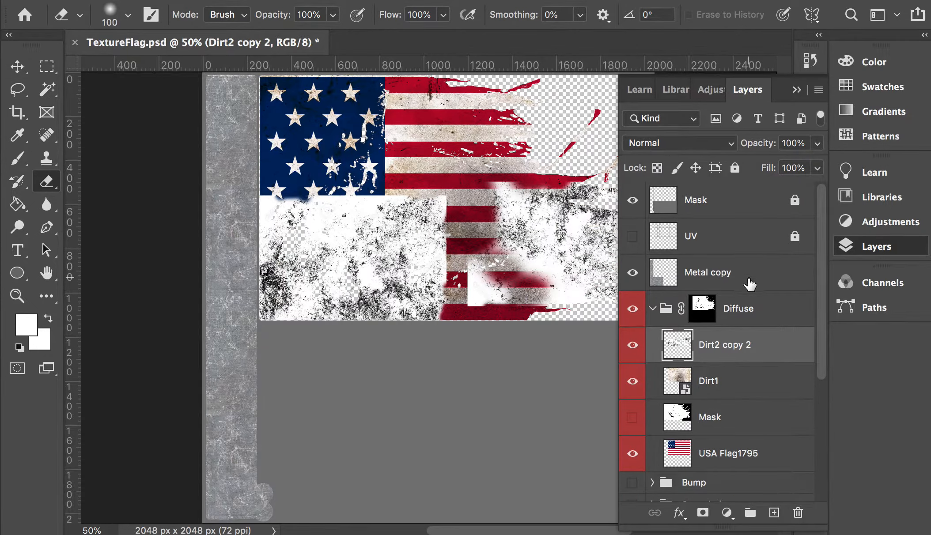
pyautogui.click(664, 140)
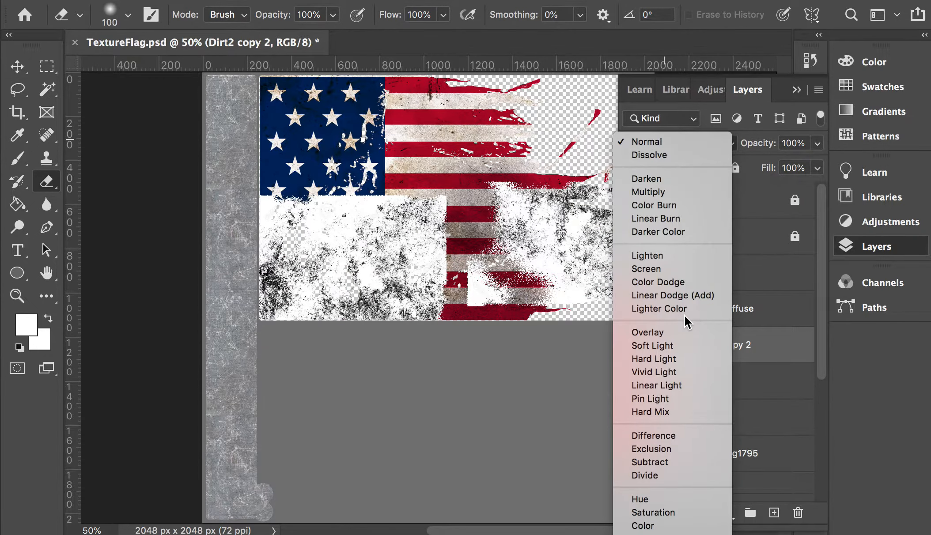
pyautogui.click(666, 217)
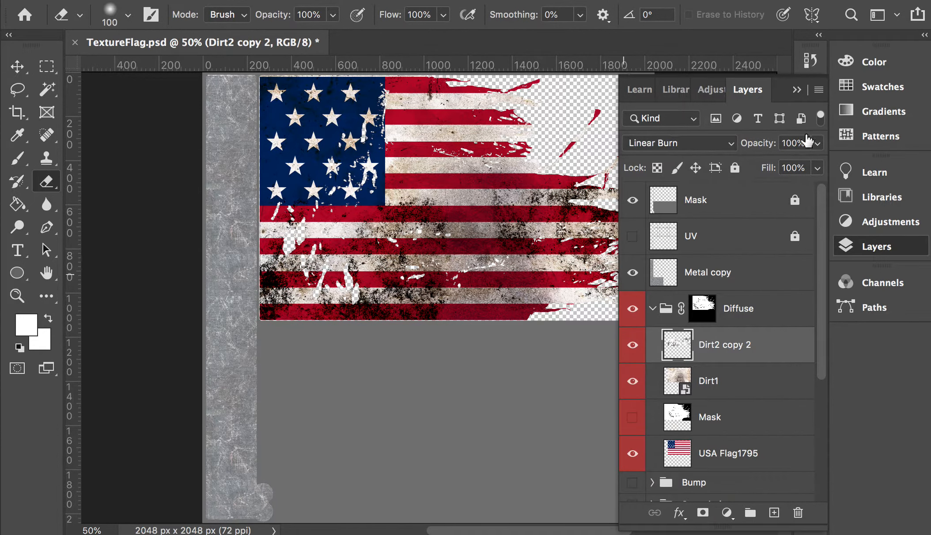
# Lower the merged dirt layer's opacity to 50% and collapse the Diffuse group
pyautogui.click(818, 144)
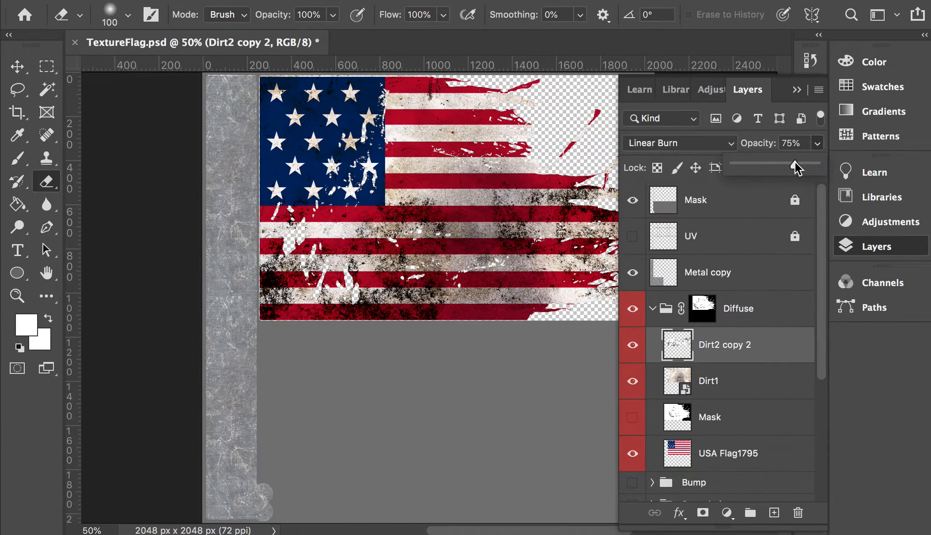
pyautogui.moveTo(781, 162); pyautogui.dragTo(775, 162)
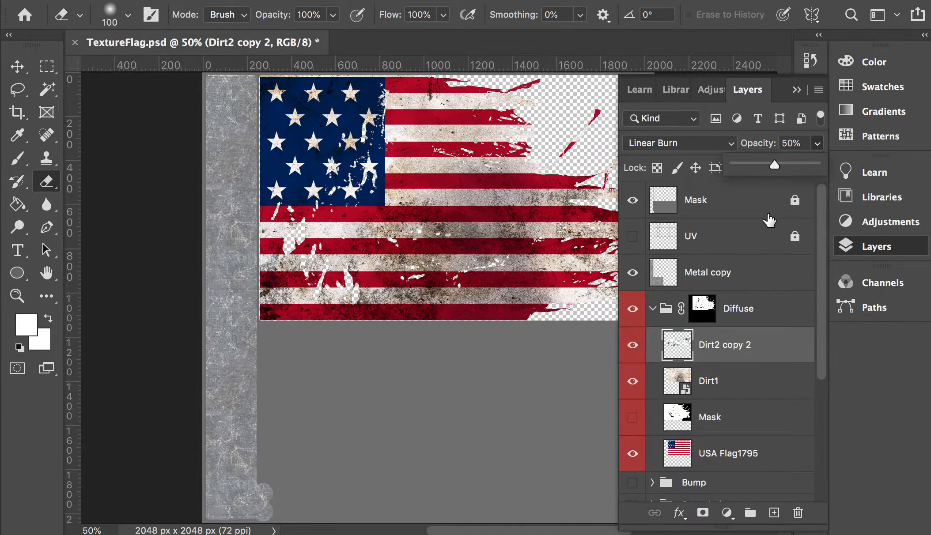
pyautogui.click(726, 359)
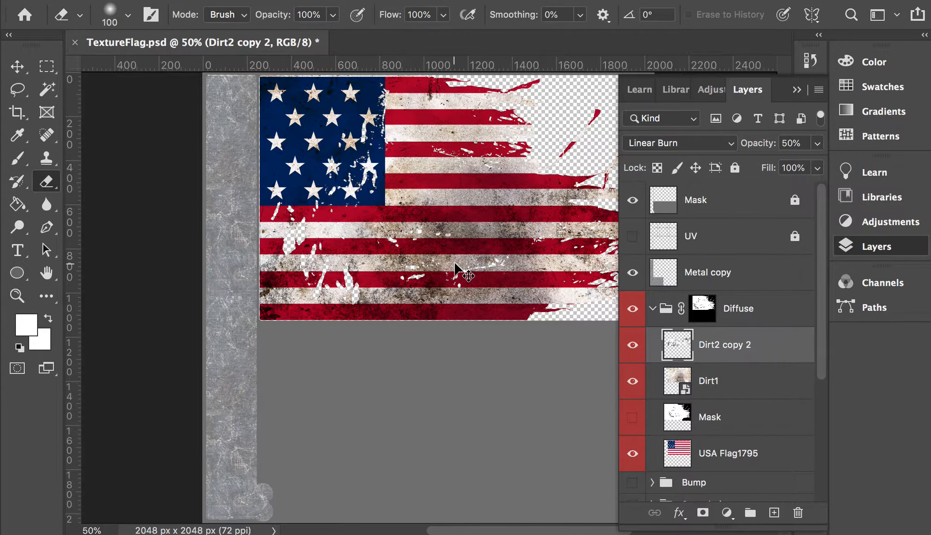
pyautogui.hotkey('ctrl', '-')
pyautogui.hotkey('ctrl', '+')
pyautogui.hotkey('ctrl', '-')
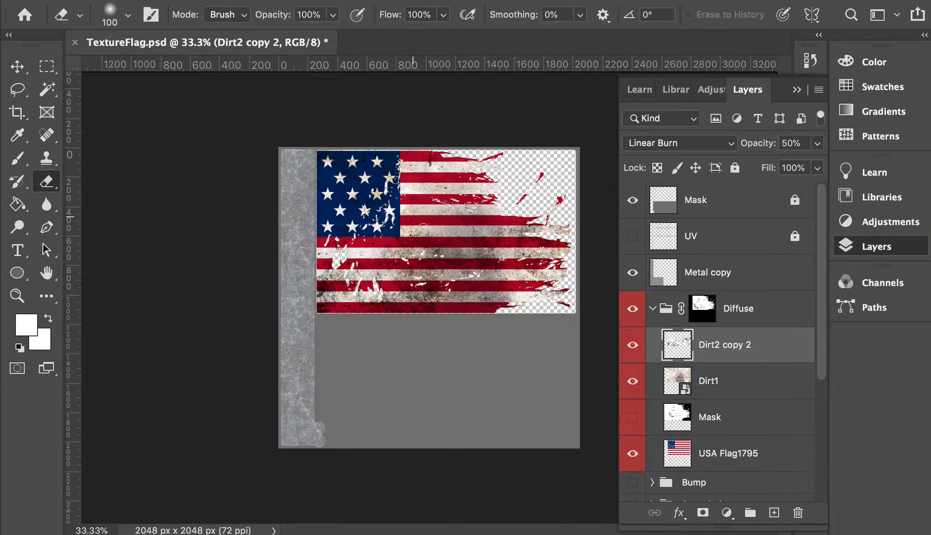
pyautogui.click(652, 309)
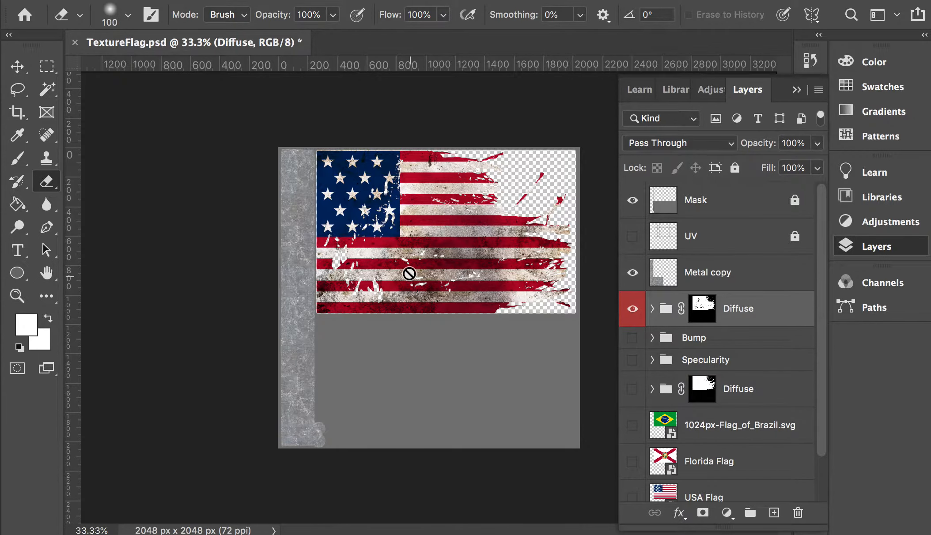
# Open Wet.jpg from the TextureRef folder as a separate Photoshop document
pyautogui.press('super+Tab')
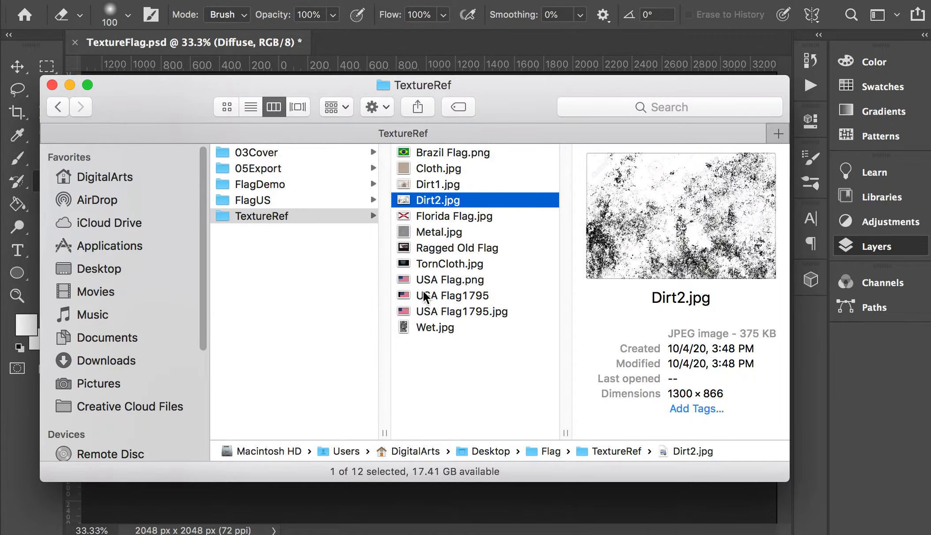
pyautogui.click(426, 330)
pyautogui.moveTo(440, 329); pyautogui.dragTo(428, 275)
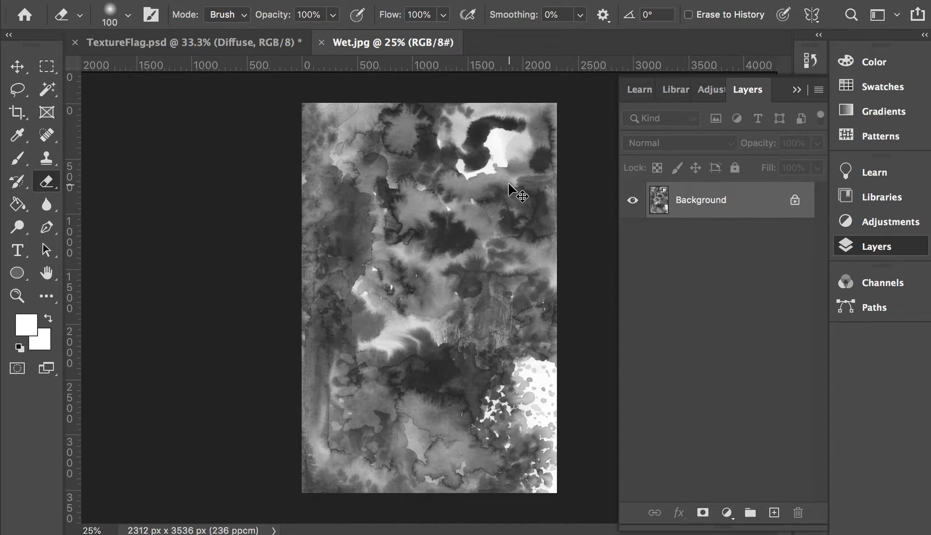
# Raise the contrast of Wet.jpg with Curves, mapping input 185 to white and input 29 to output 1
pyautogui.press('super+m')
pyautogui.moveTo(721, 141); pyautogui.dragTo(696, 129)
pyautogui.moveTo(805, 214); pyautogui.dragTo(743, 200)
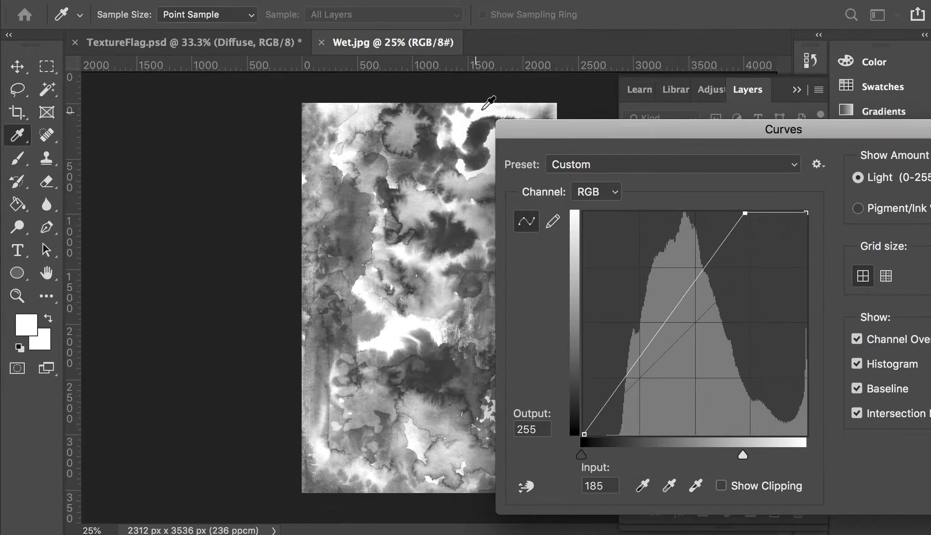
pyautogui.moveTo(598, 417); pyautogui.dragTo(604, 434)
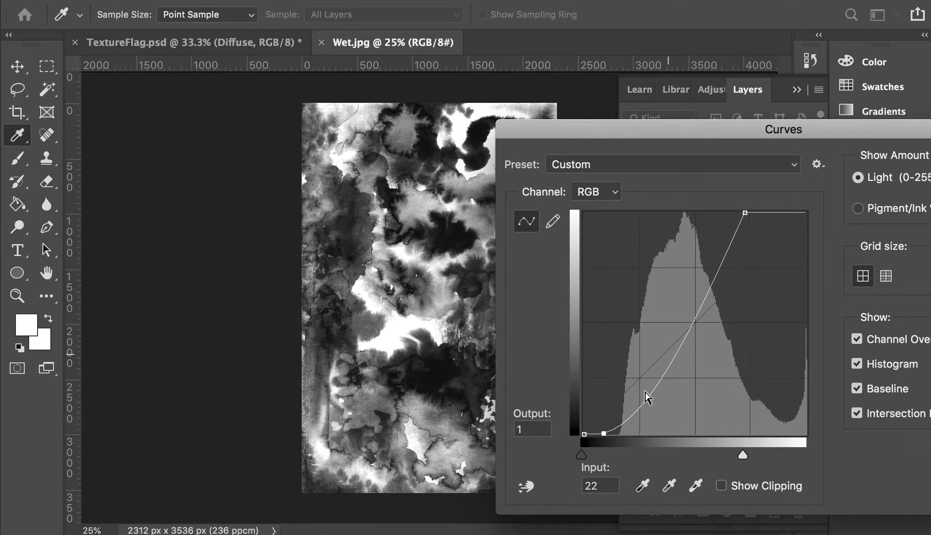
pyautogui.moveTo(603, 434); pyautogui.dragTo(610, 434)
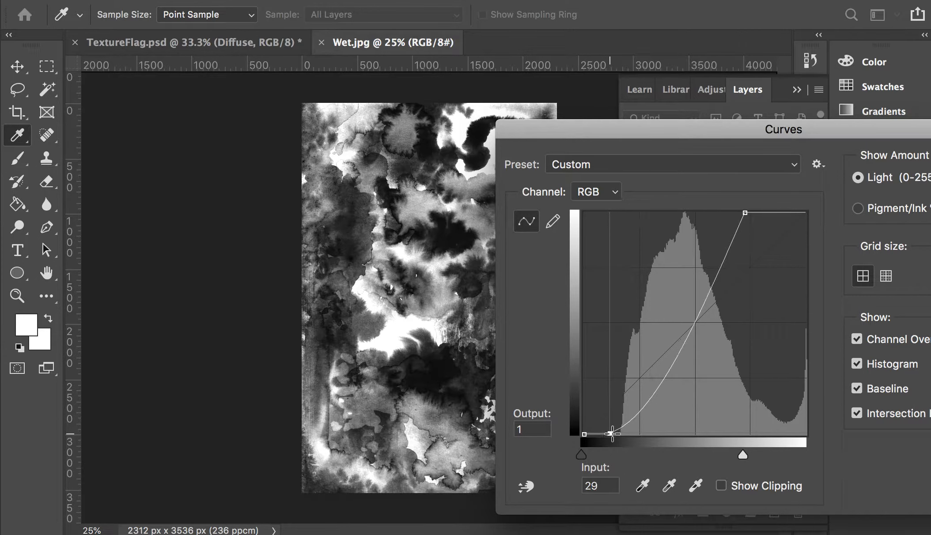
pyautogui.press('Return')
pyautogui.press('e')
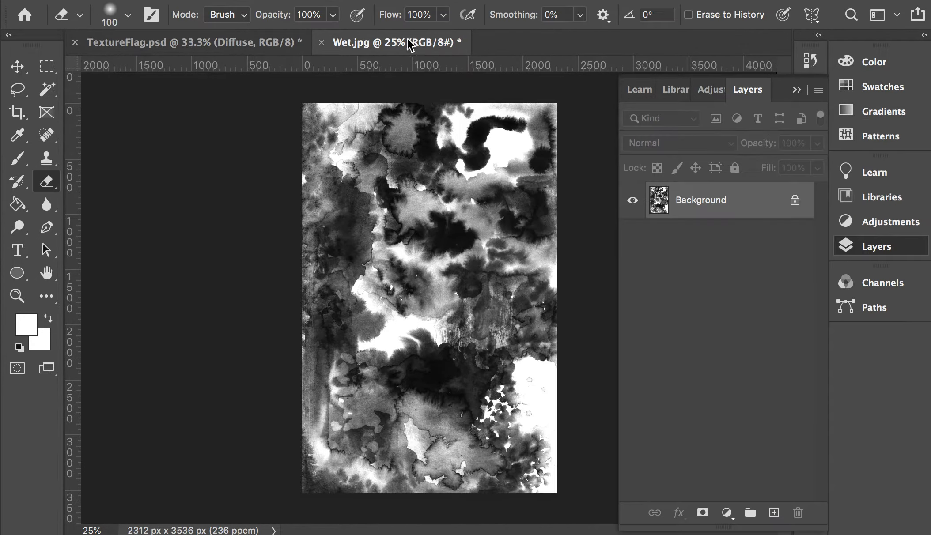
# Rotate the Wet.jpg canvas 90° clockwise
pyautogui.click(207, 0)
pyautogui.click(207, 0)
pyautogui.click(206, 0)
pyautogui.click(207, 0)
pyautogui.click(207, 0)
pyautogui.moveTo(260, 140)
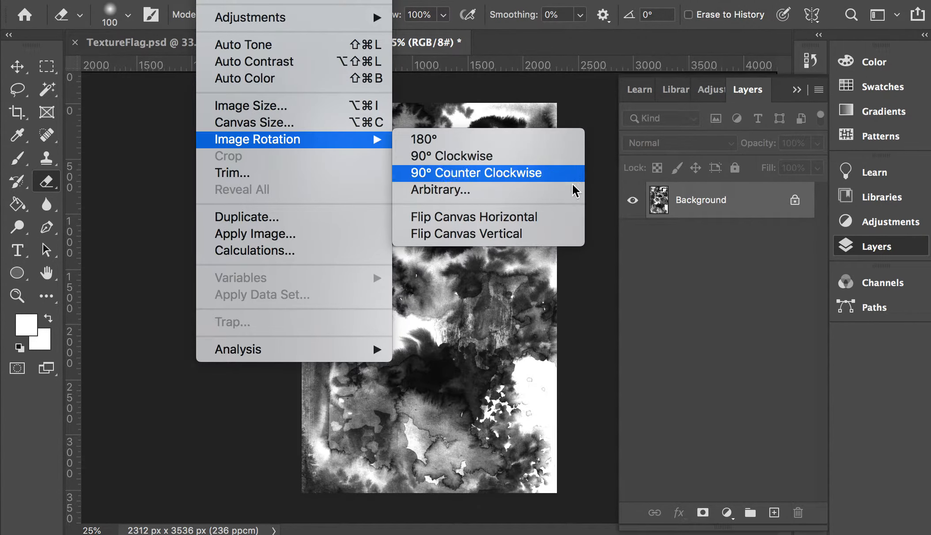
pyautogui.click(497, 156)
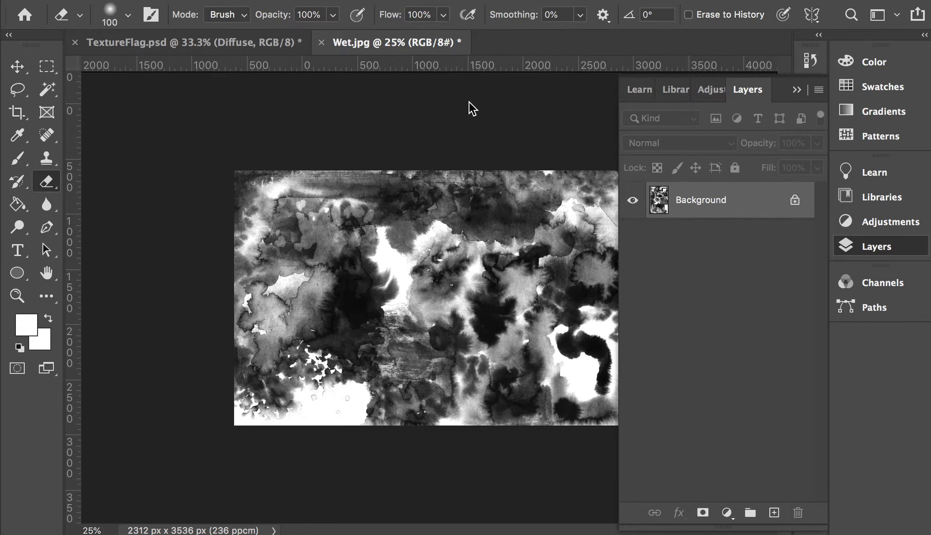
# Float the Wet.jpg window and copy its image into TextureFlag.psd as a layer above the collapsed Diffuse group
pyautogui.moveTo(430, 40); pyautogui.dragTo(896, 45)
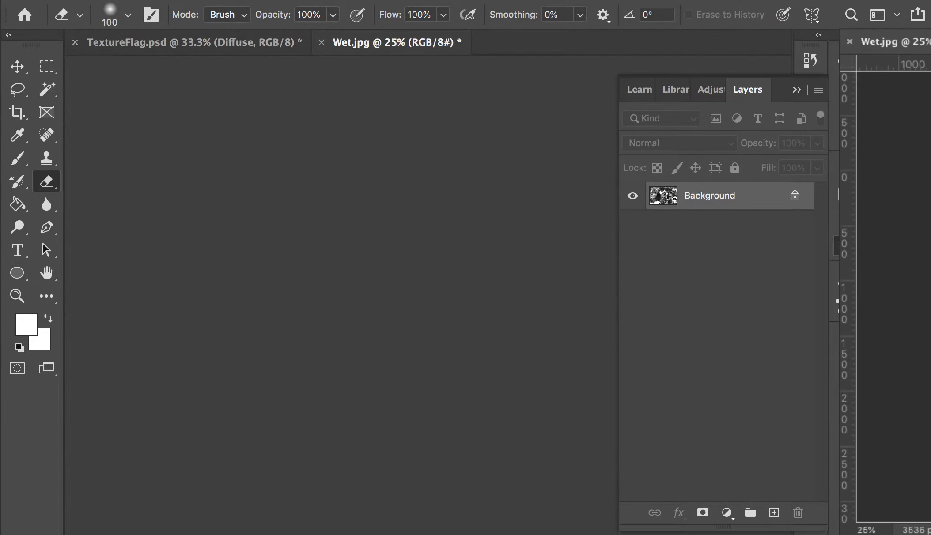
pyautogui.press('v')
pyautogui.moveTo(928, 147); pyautogui.dragTo(414, 214)
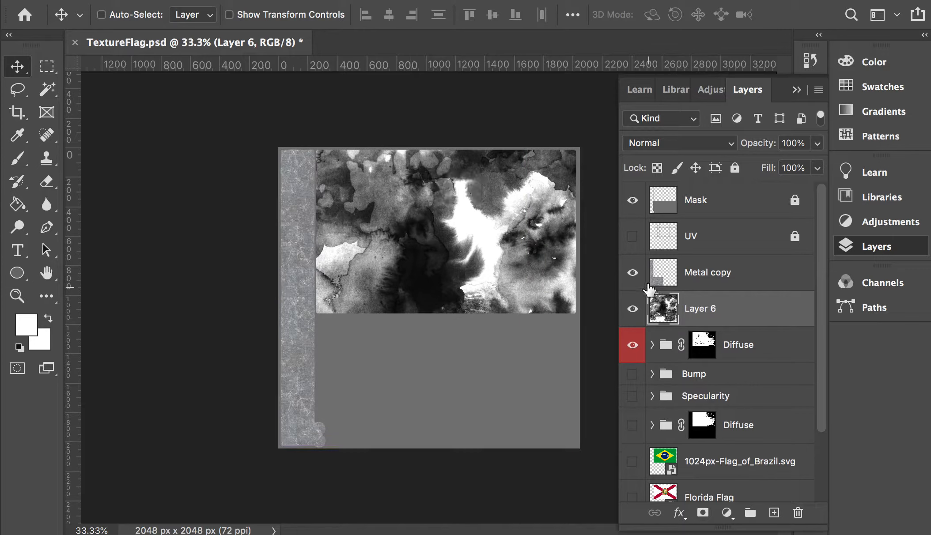
# Scale the wet stain layer proportionally to 56.12% so it covers the flag area, and apply the transform
pyautogui.press('super+t')
pyautogui.moveTo(264, 105); pyautogui.dragTo(356, 188)
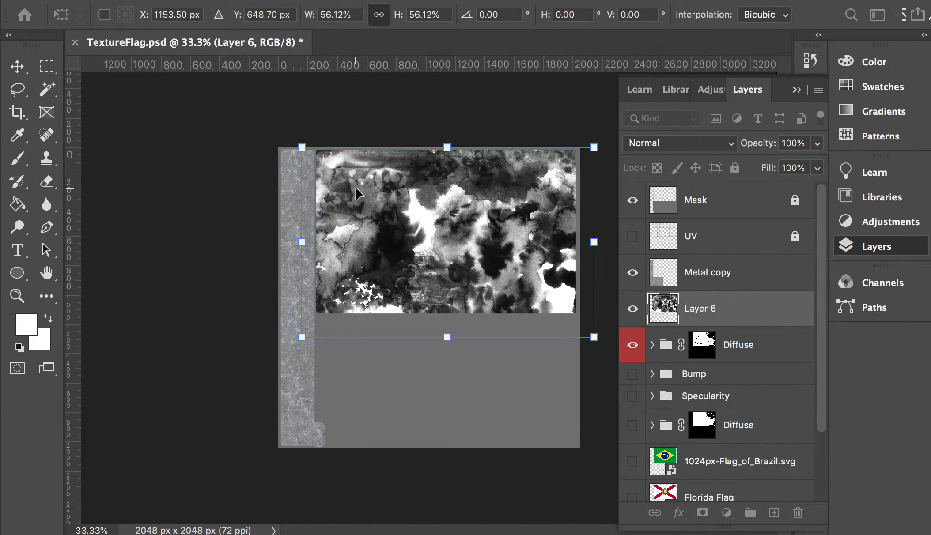
pyautogui.click(633, 309)
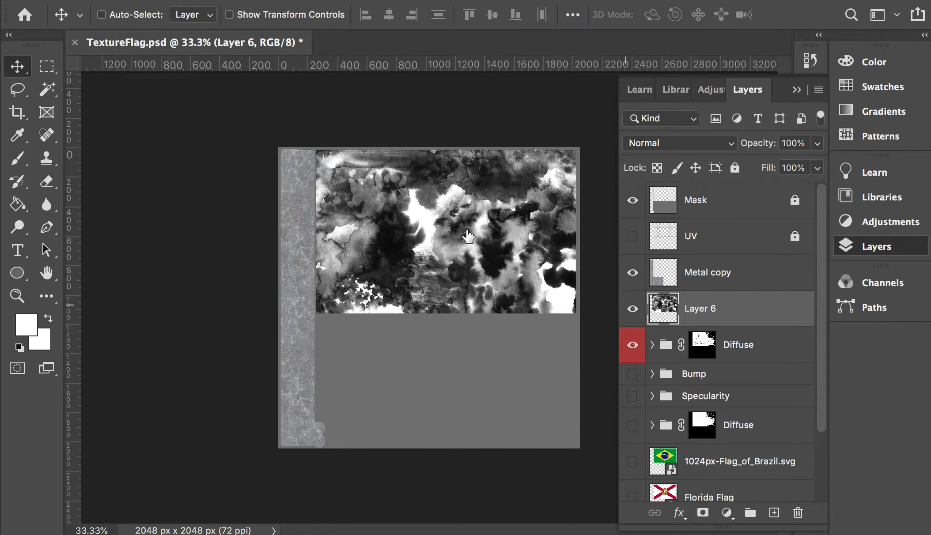
# Shift the wet stain layer slightly up and toward the pole, and toggle its visibility to compare it with the flag
pyautogui.click(634, 309)
pyautogui.moveTo(422, 219); pyautogui.dragTo(417, 225)
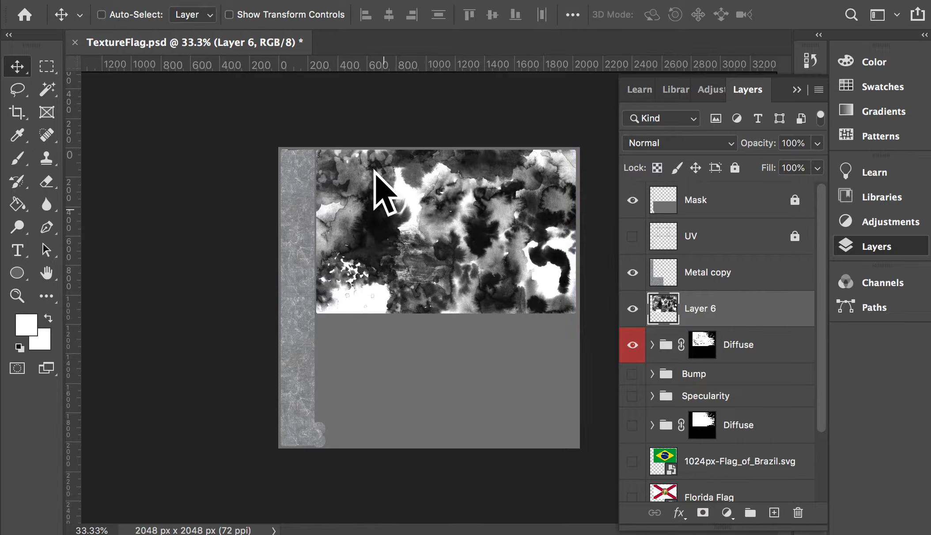
pyautogui.click(633, 309)
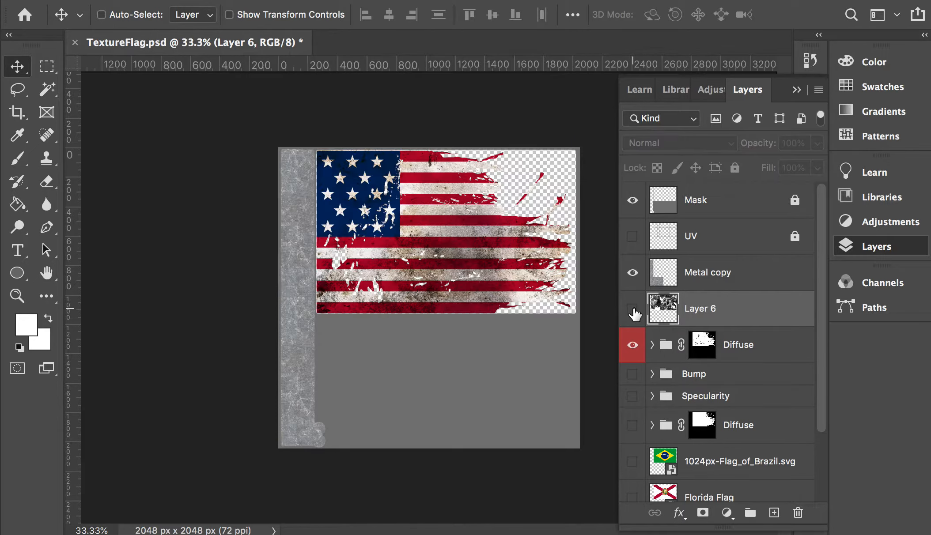
pyautogui.click(633, 309)
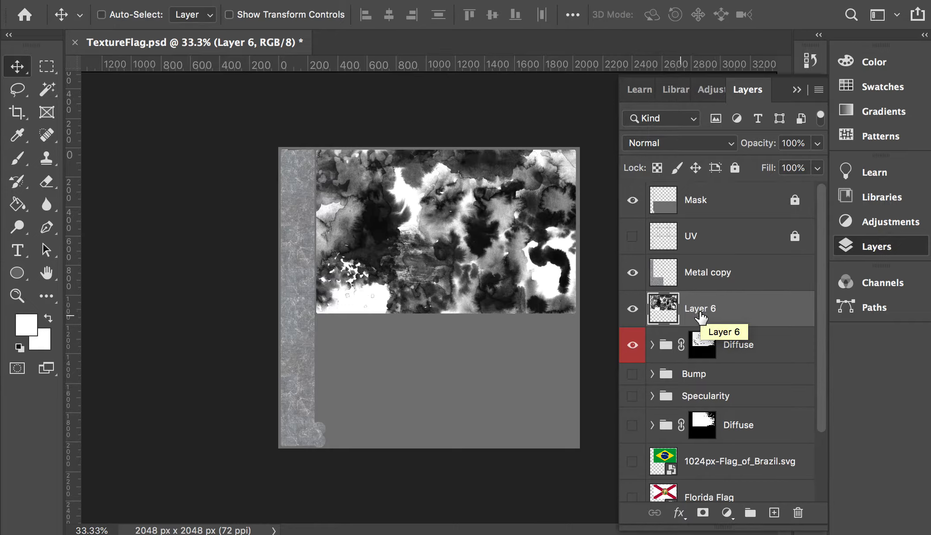
# Duplicate the wet stain layer, hide the copy, and make the original layer active
pyautogui.moveTo(702, 313); pyautogui.dragTo(774, 513)
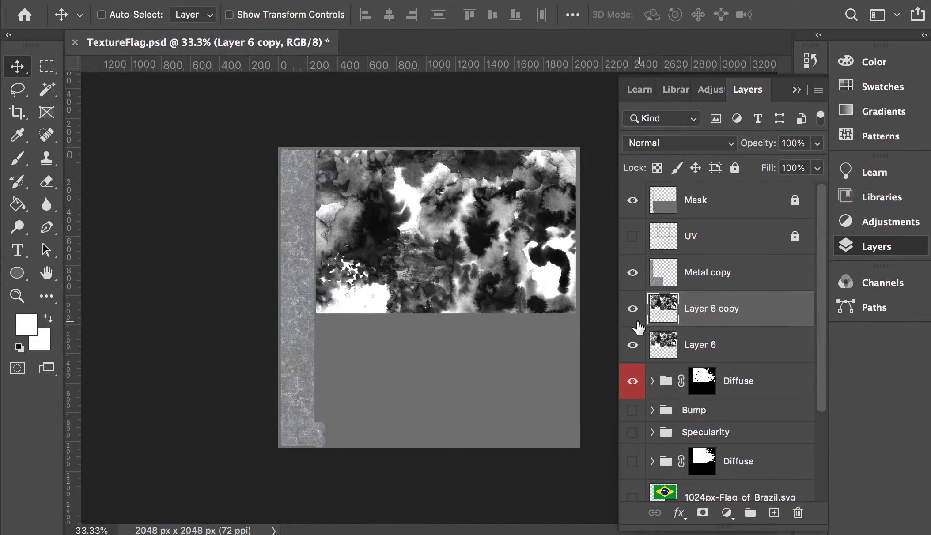
pyautogui.click(633, 309)
pyautogui.click(699, 349)
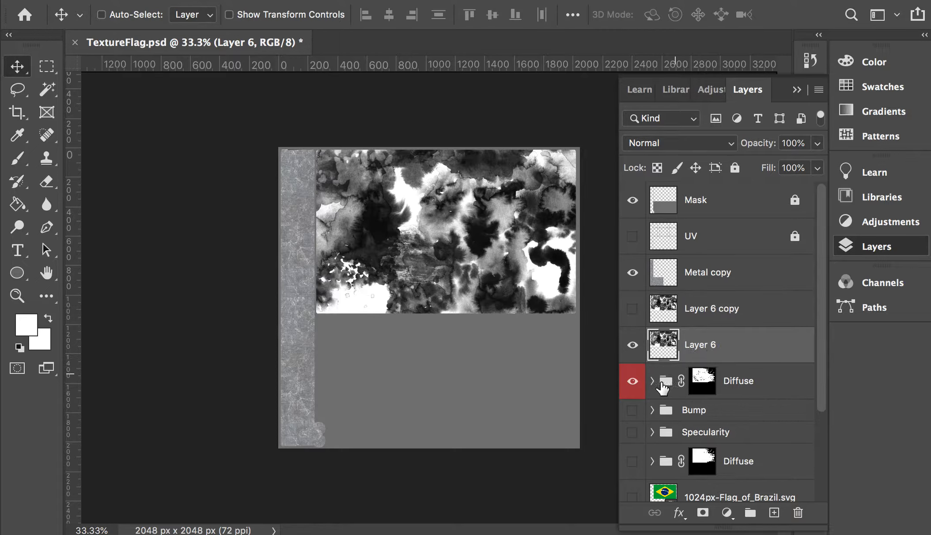
# Move the original wet stain layer to the top of the masked Diffuse group, and toggle visibility to check it
pyautogui.click(652, 380)
pyautogui.moveTo(689, 354); pyautogui.dragTo(707, 402)
pyautogui.click(632, 381)
pyautogui.click(632, 381)
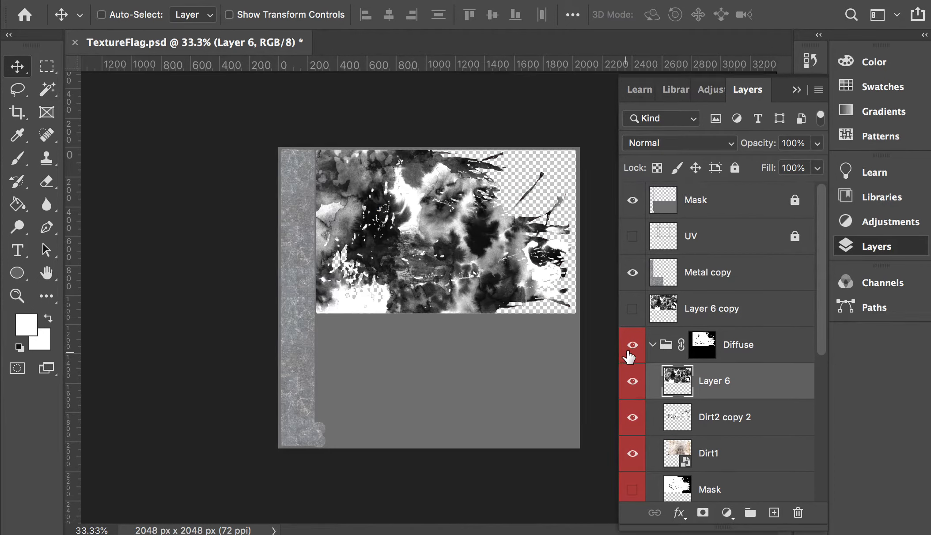
# Invert the tones of the wet stain layer inside the Diffuse group
pyautogui.hotkey('ctrl', 'i')
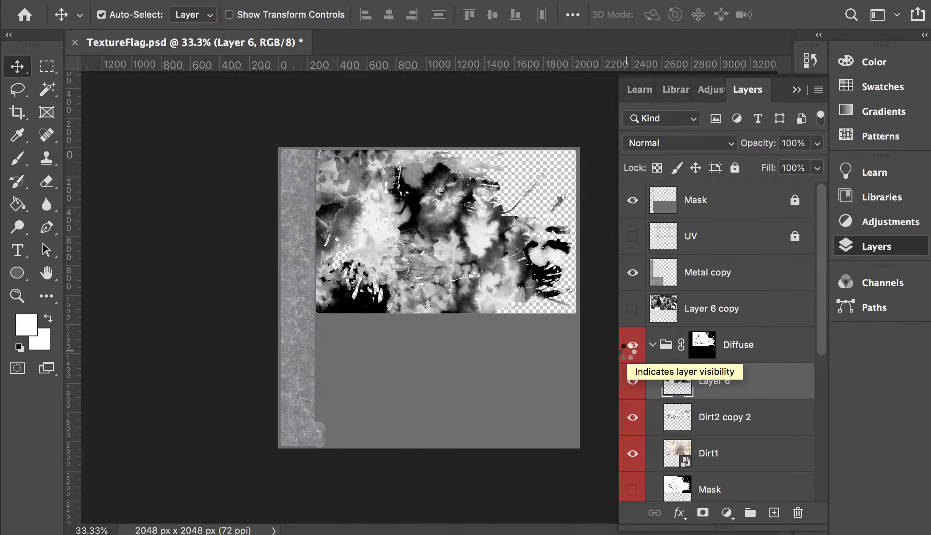
pyautogui.hotkey('ctrl', 'i')
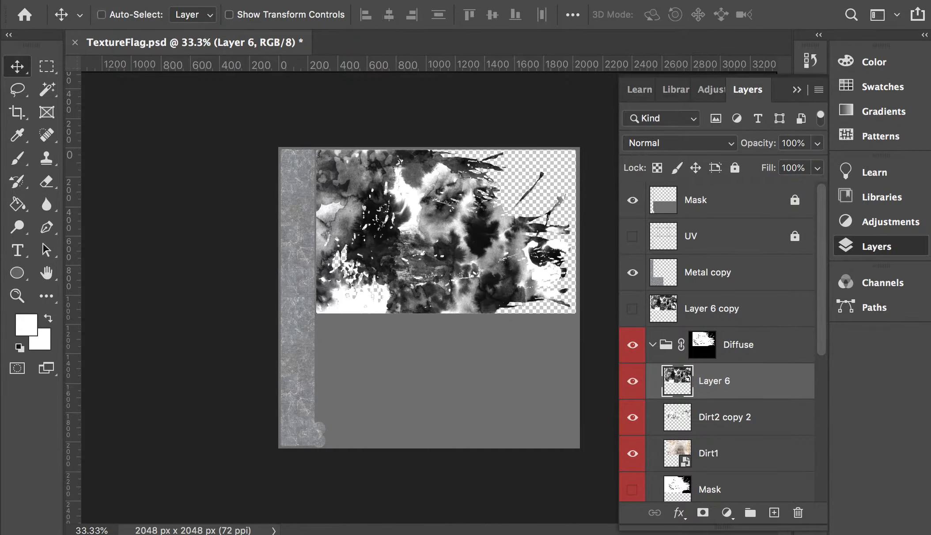
pyautogui.click(356, 0)
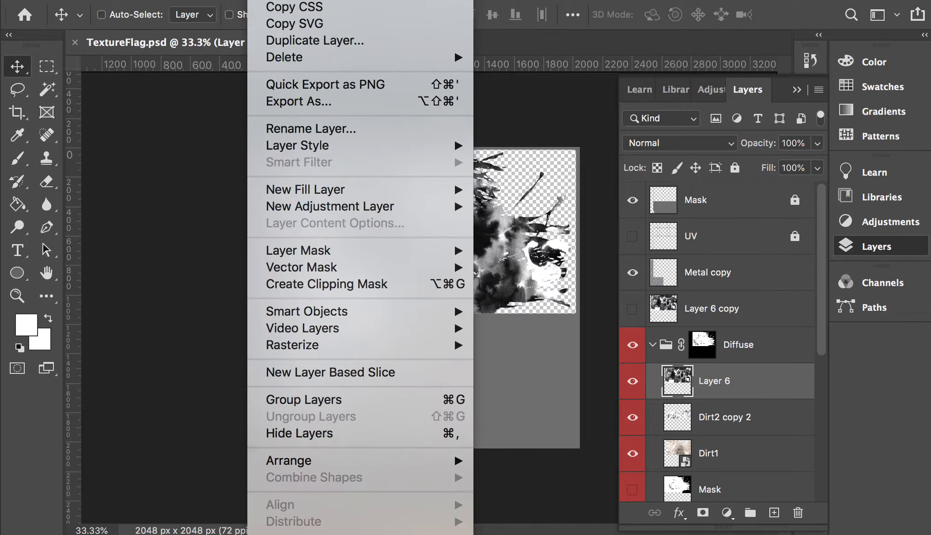
pyautogui.moveTo(218, 0)
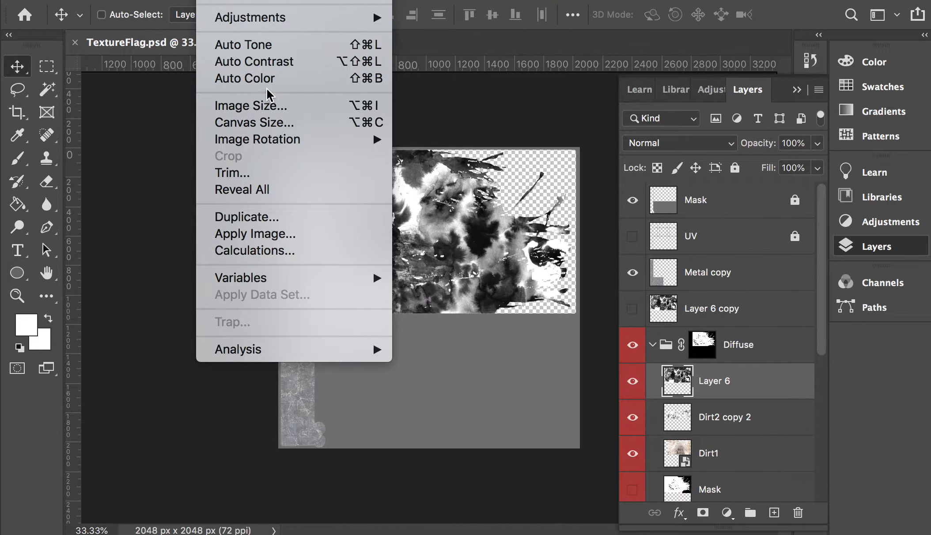
pyautogui.moveTo(264, 30)
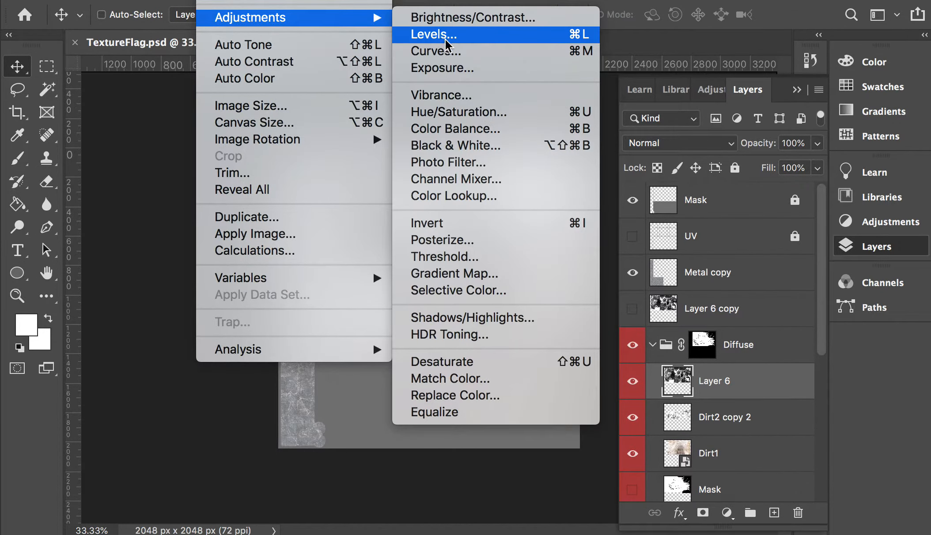
pyautogui.click(501, 230)
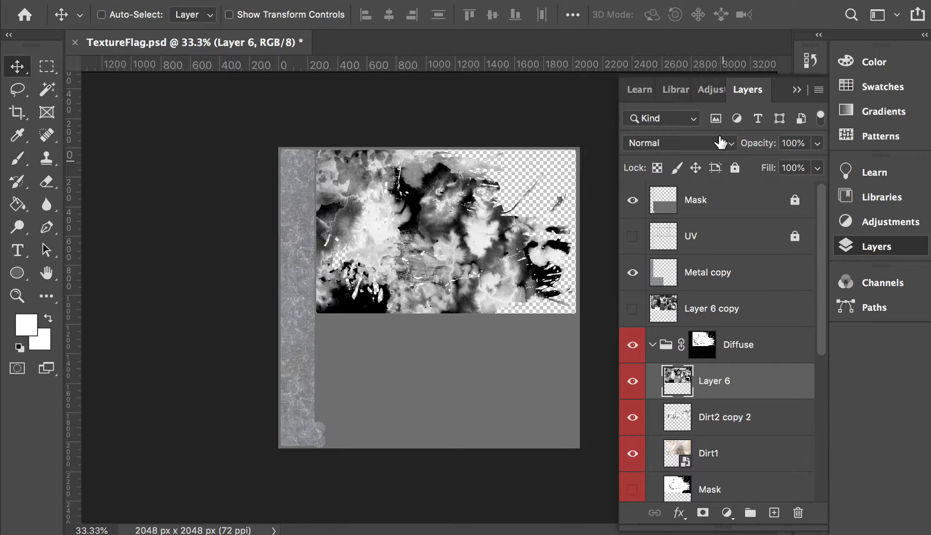
# Set the inverted wet stain layer's blend mode to Soft Light and compare the flag with and without it
pyautogui.click(731, 146)
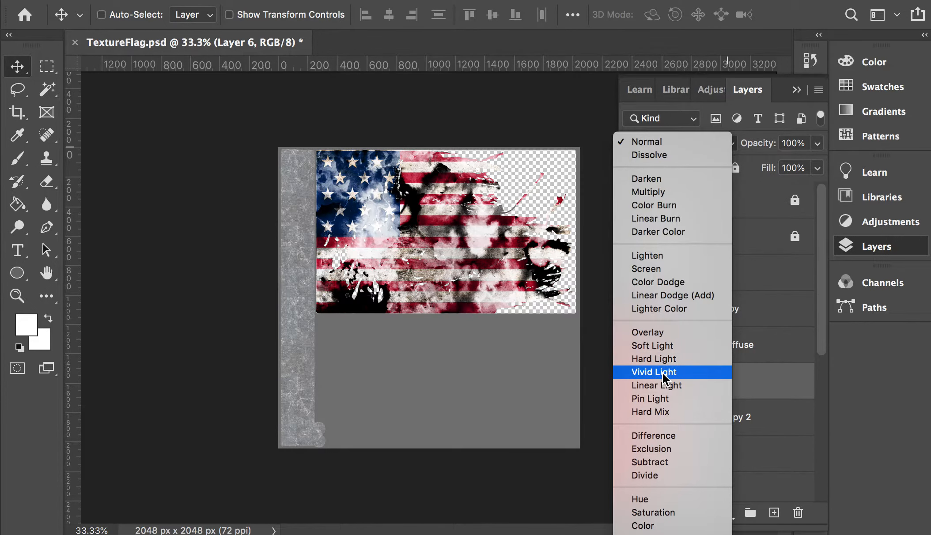
pyautogui.click(660, 346)
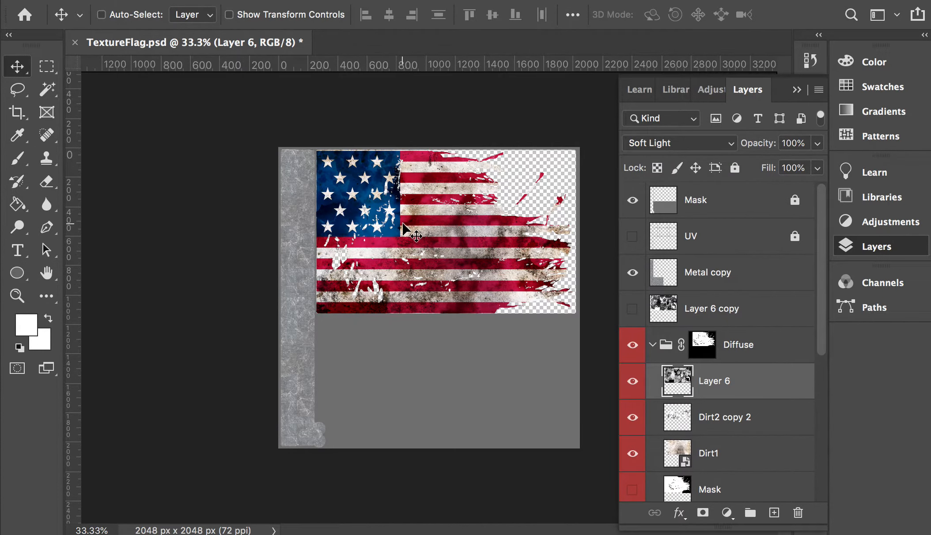
pyautogui.hotkey('ctrl', '+')
pyautogui.scroll(5, 403, 225)
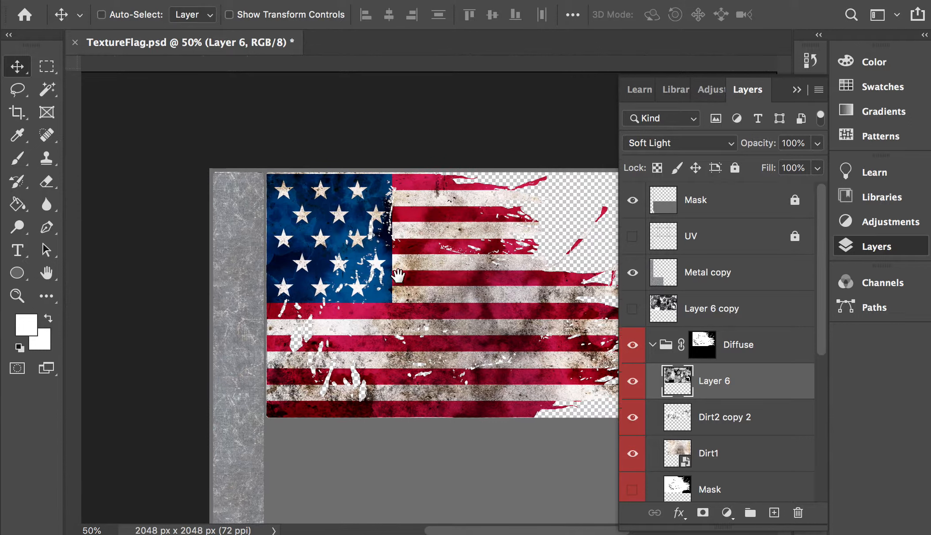
pyautogui.click(633, 382)
pyautogui.click(633, 382)
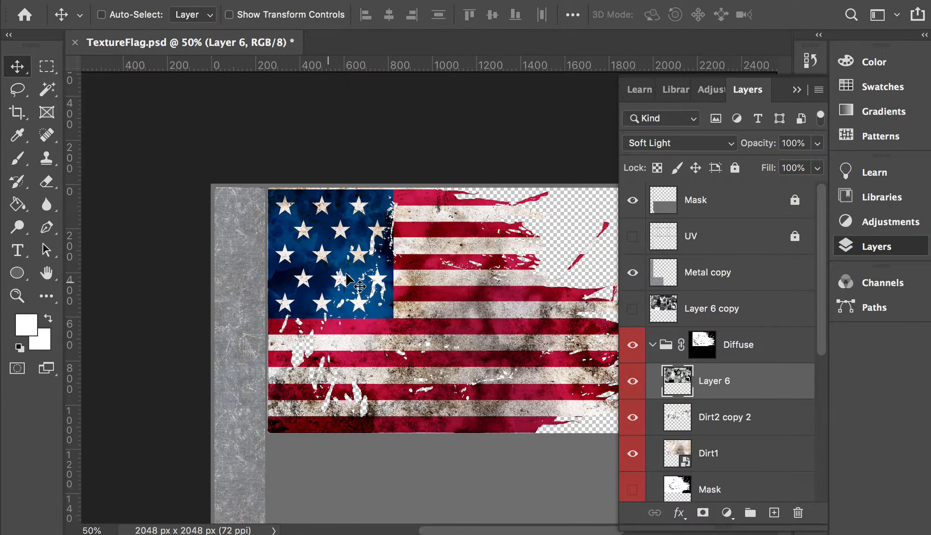
# Collapse the Diffuse group, show the wet stain copy above it, and put that copy into a new group
pyautogui.click(653, 345)
pyautogui.click(633, 309)
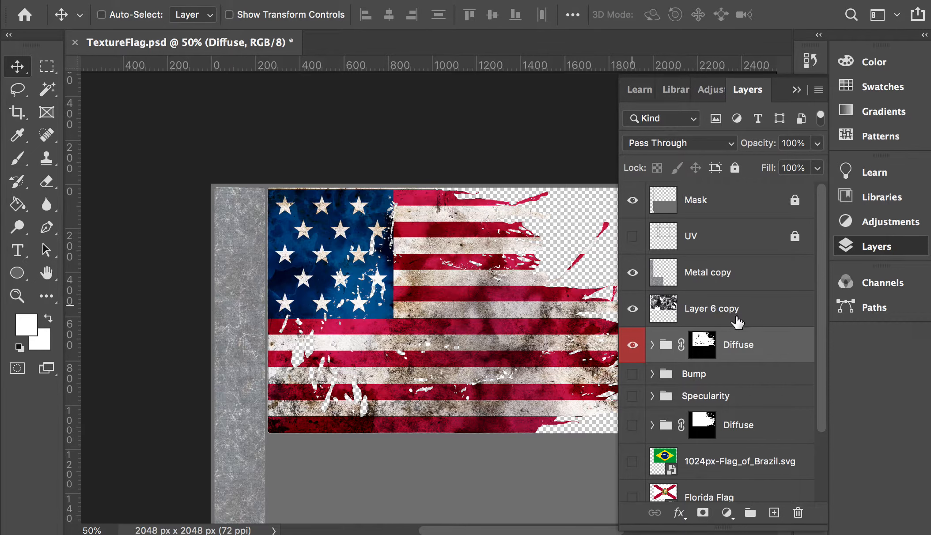
pyautogui.click(655, 319)
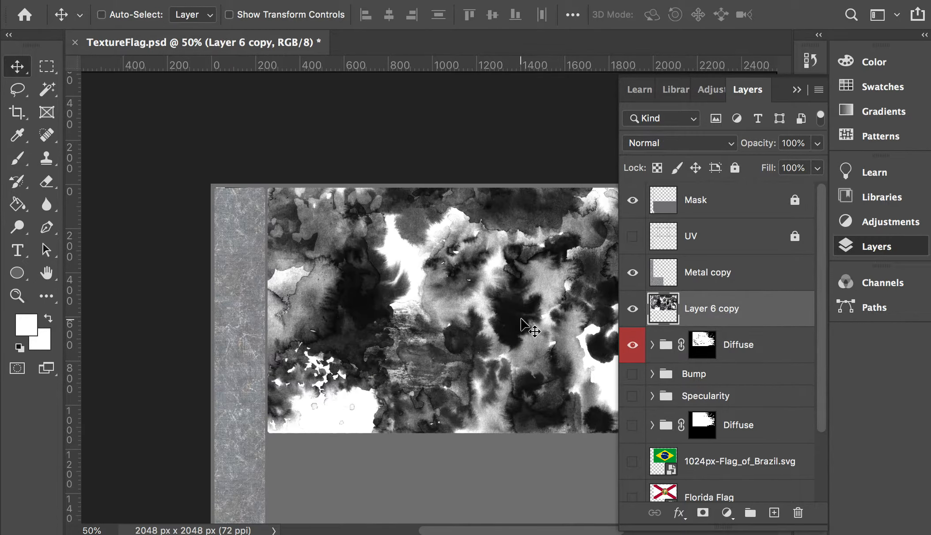
pyautogui.hotkey('ctrl', 'g')
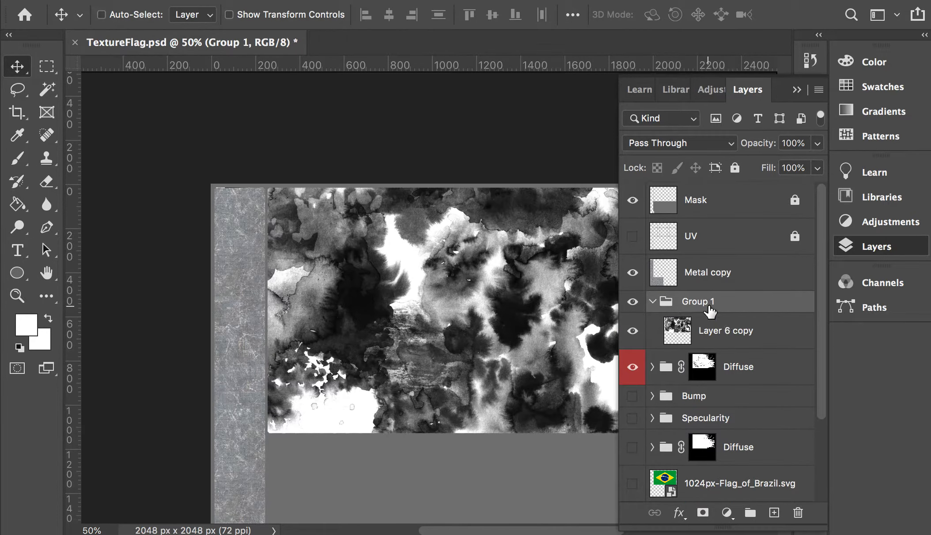
pyautogui.press('Tab')
pyautogui.press('Tab')
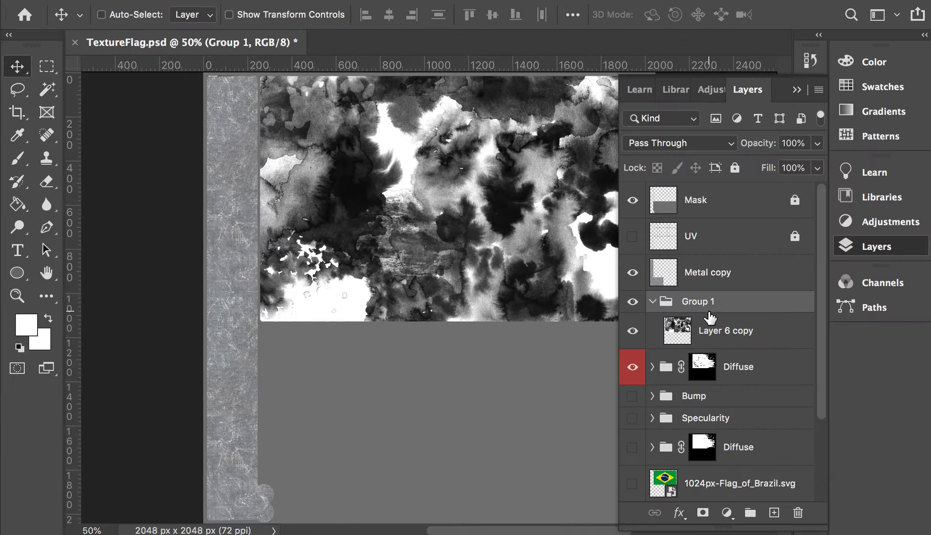
# Copy the Diffuse group's ragged-edge mask onto the wet stain copy, and collapse the Diffuse group
pyautogui.click(653, 367)
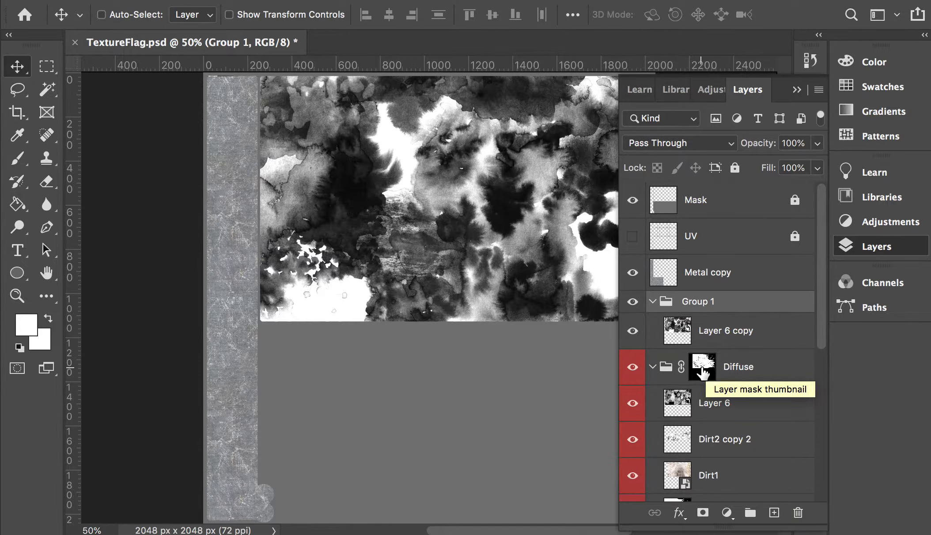
pyautogui.moveTo(703, 372); pyautogui.dragTo(673, 336)
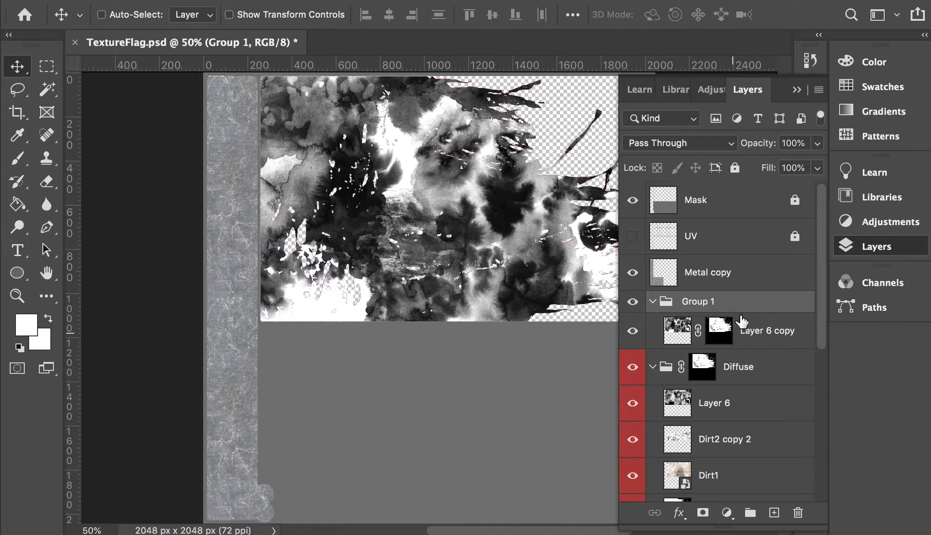
pyautogui.click(652, 367)
pyautogui.click(759, 334)
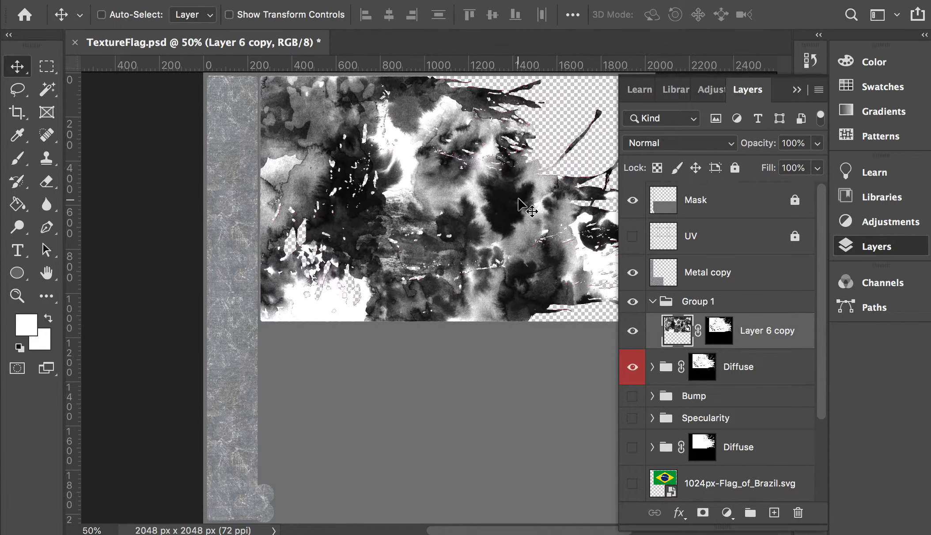
pyautogui.press('super+minus')
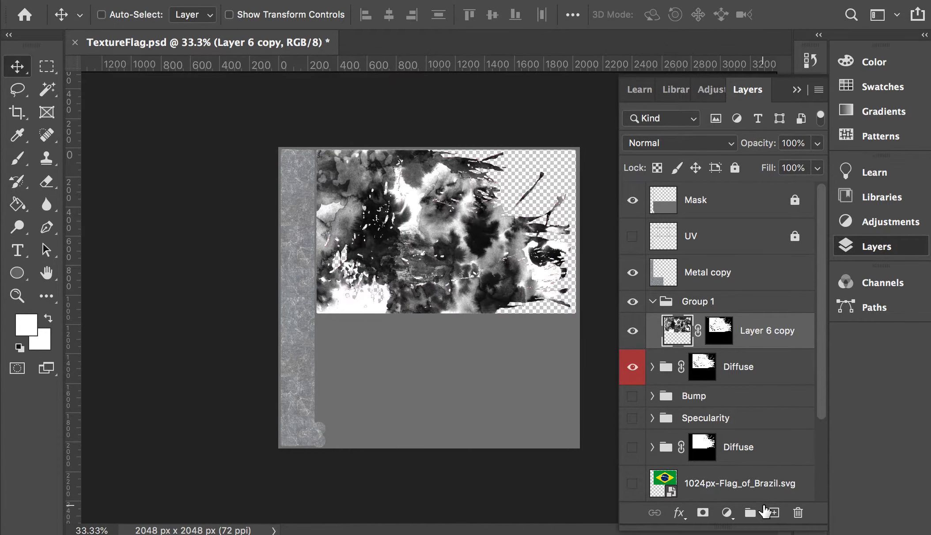
# Fill a new layer in Group 1 with black and place it beneath the masked wet stain copy
pyautogui.click(774, 513)
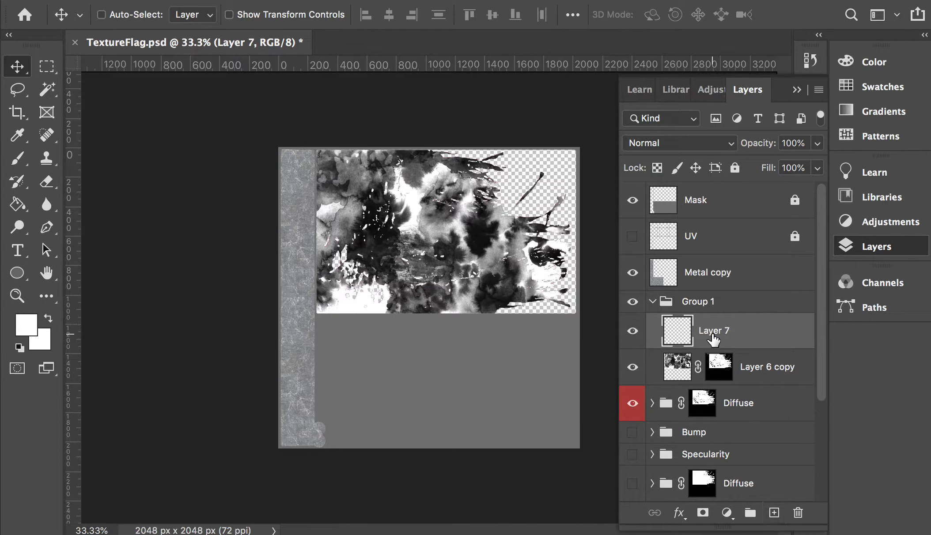
pyautogui.click(27, 329)
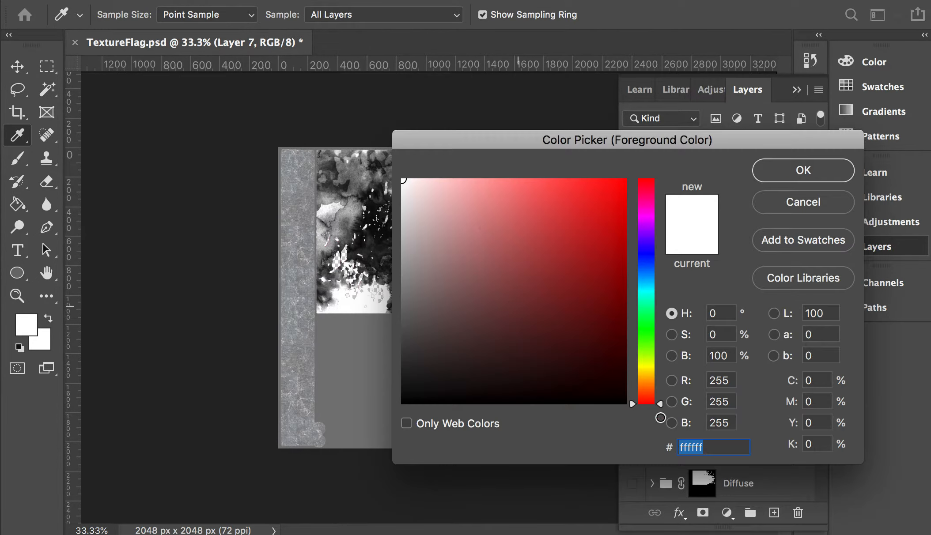
pyautogui.click(625, 403)
pyautogui.click(765, 173)
pyautogui.press('g')
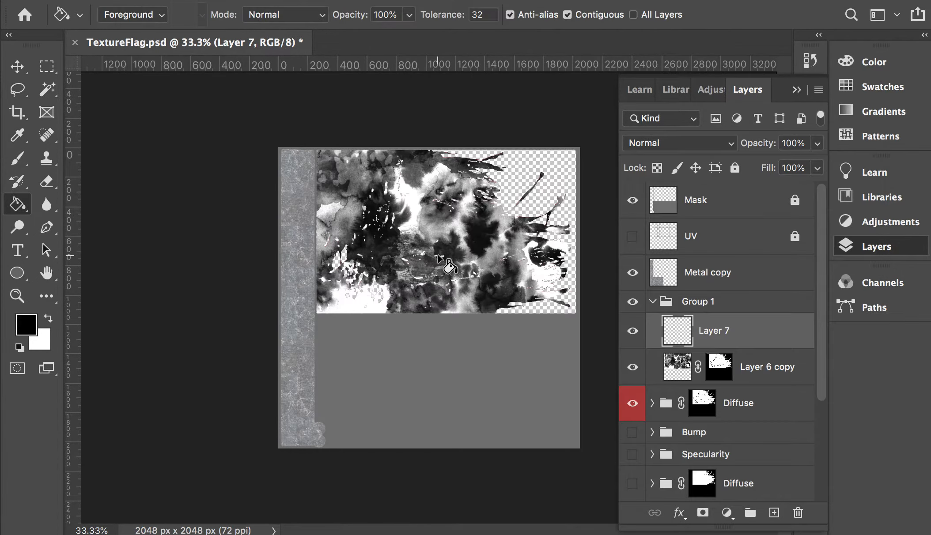
pyautogui.click(439, 255)
pyautogui.moveTo(731, 369); pyautogui.dragTo(716, 317)
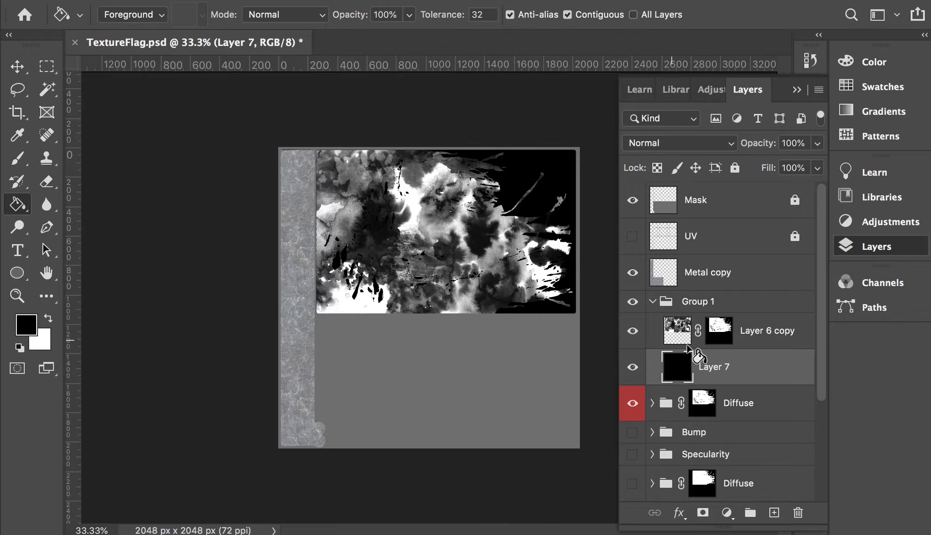
# Collapse Group 1 and toggle its visibility repeatedly to compare the black-and-white stain map with the diffuse flag
pyautogui.click(653, 301)
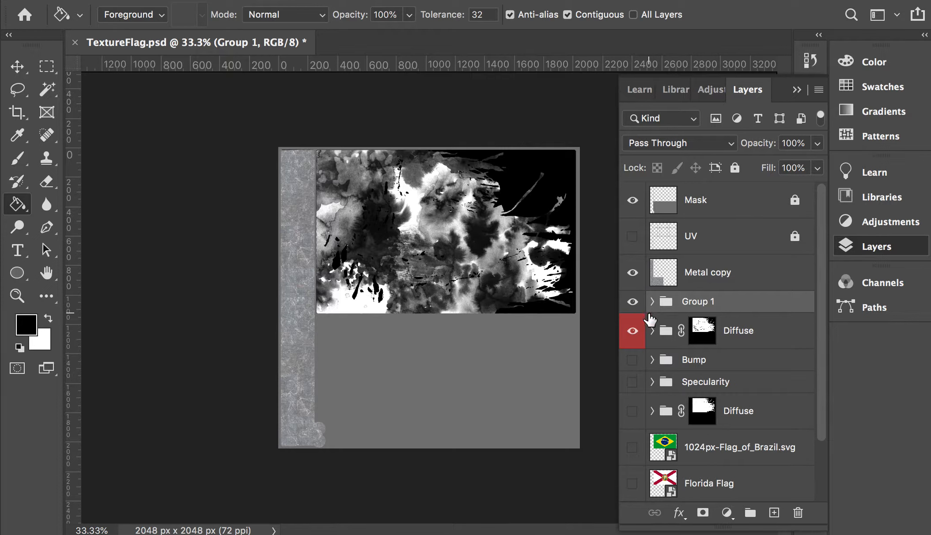
pyautogui.click(633, 301)
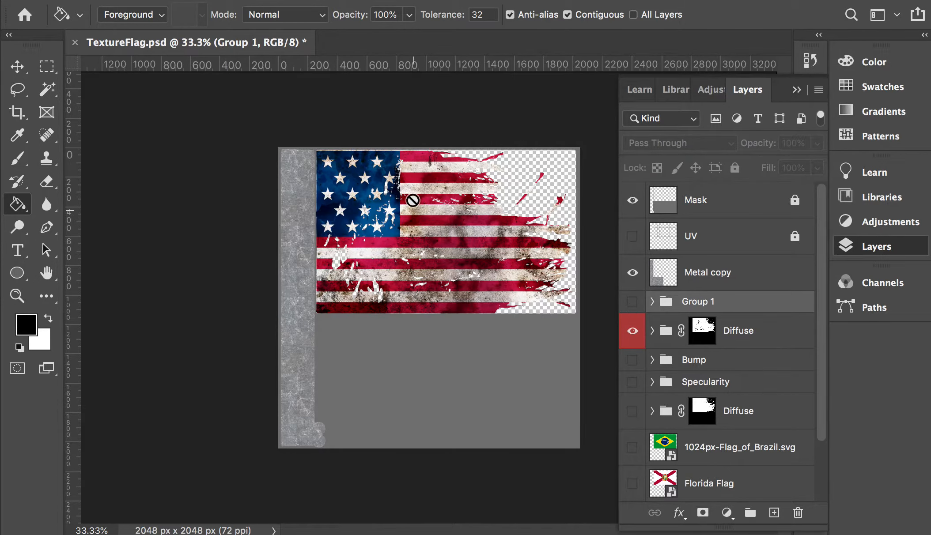
pyautogui.click(633, 302)
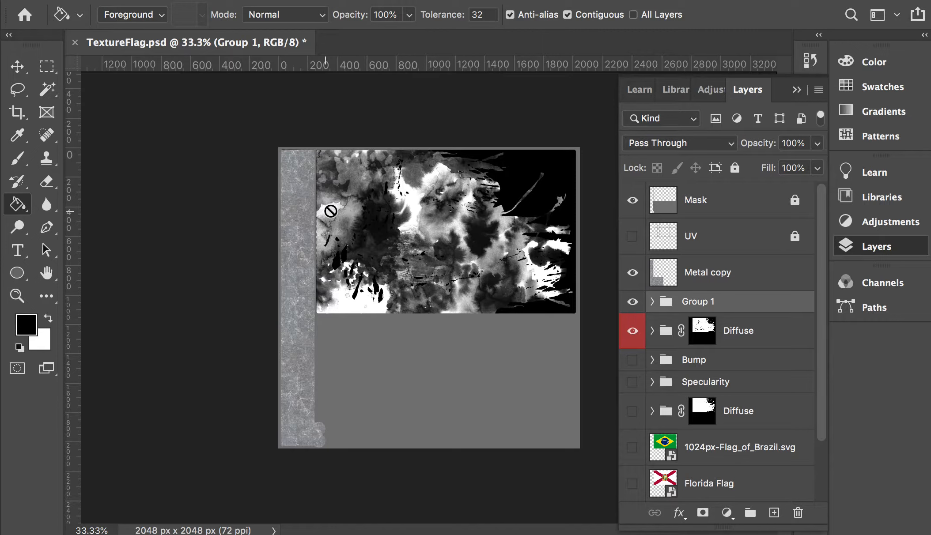
pyautogui.click(633, 304)
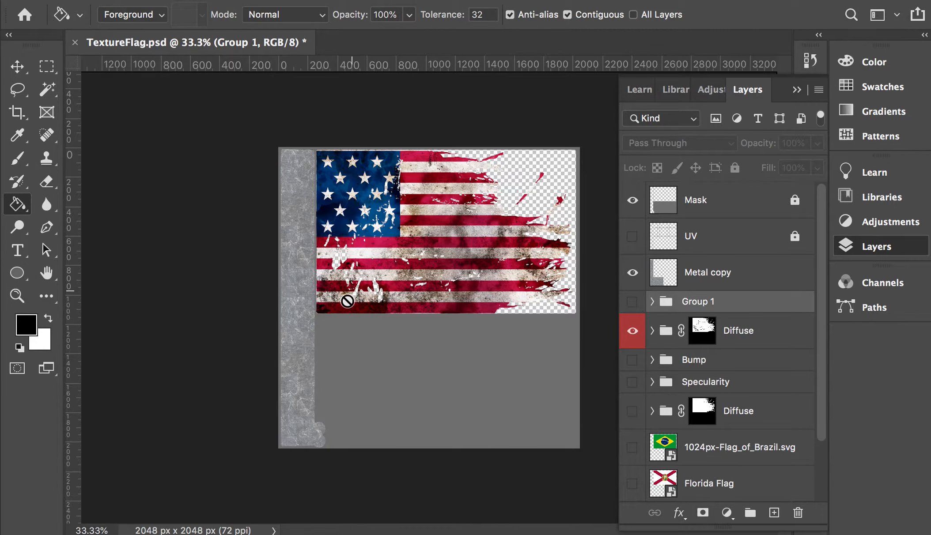
pyautogui.click(627, 302)
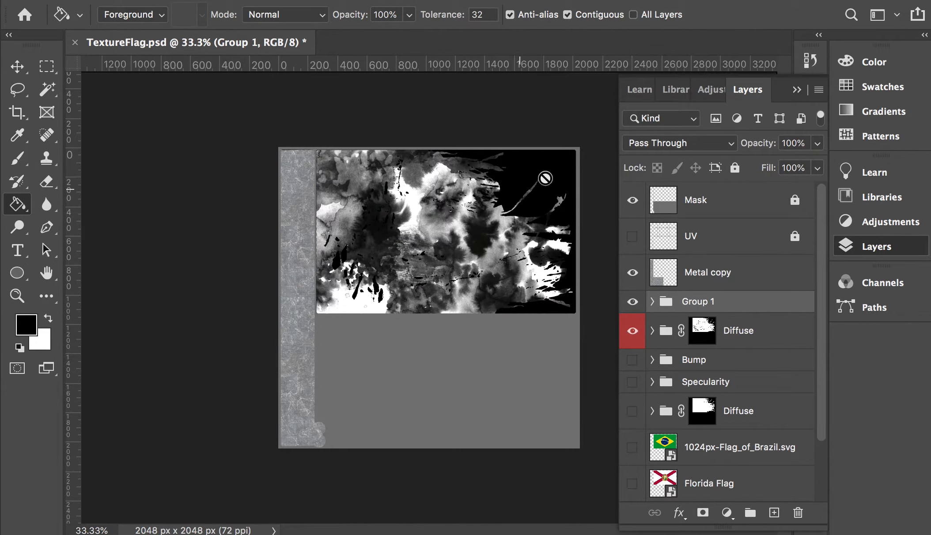
pyautogui.click(632, 304)
pyautogui.click(632, 304)
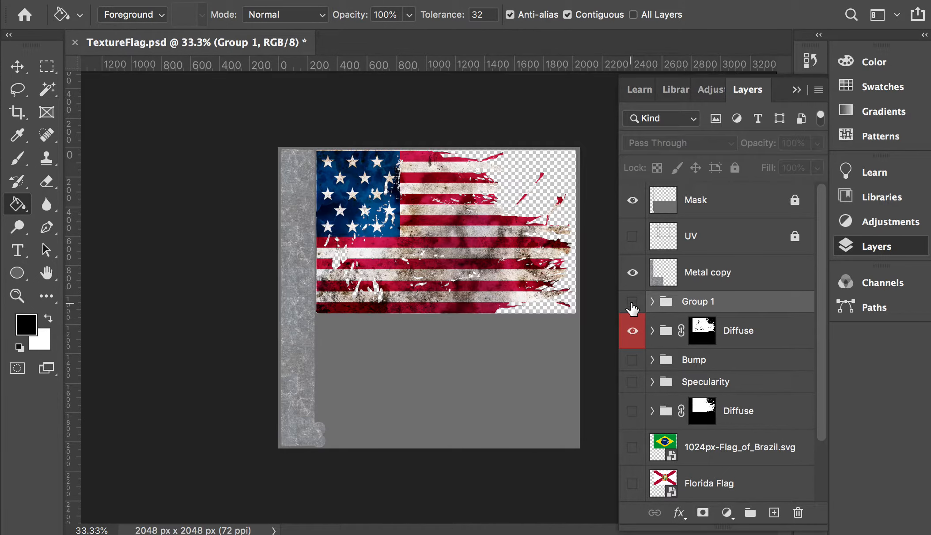
pyautogui.click(632, 304)
pyautogui.click(632, 304)
# Rename Group 1 as Specularity
pyautogui.doubleClick(706, 309)
pyautogui.write('Specu')
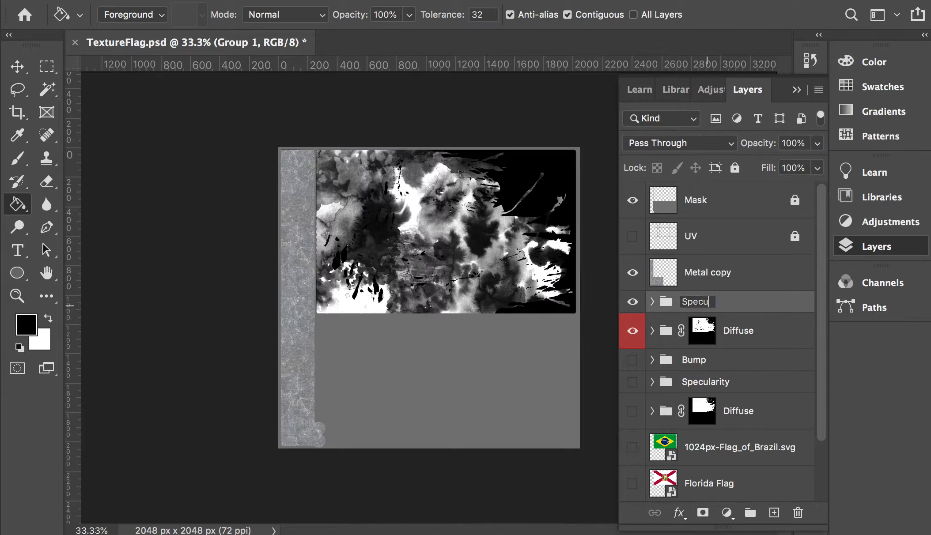
pyautogui.write('larity')
pyautogui.click(712, 281)
pyautogui.click(668, 305)
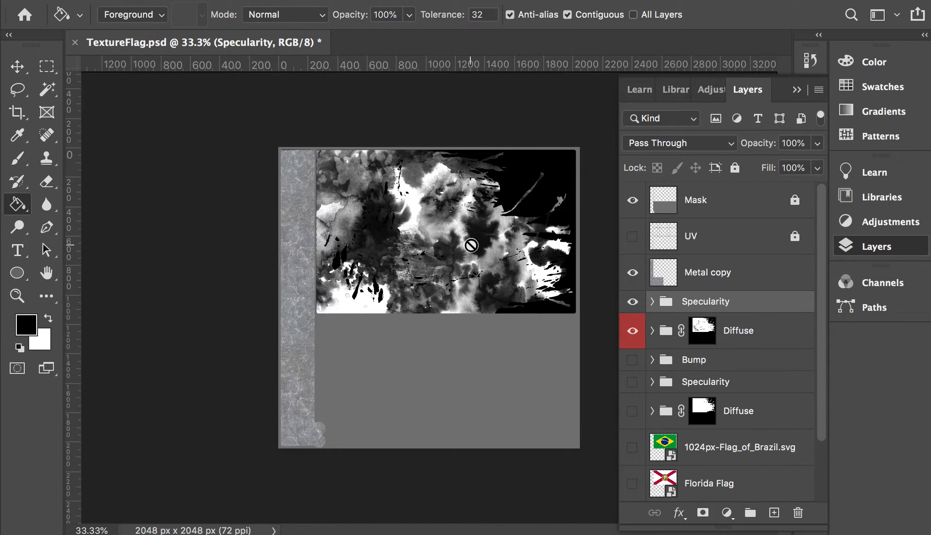
# Switch to Finder and place Cloth.jpg from the TextureRef folder above the upper Specularity group, aligned to the flag area's upper-left corner
pyautogui.press('super+Tab')
pyautogui.press('super+Tab')
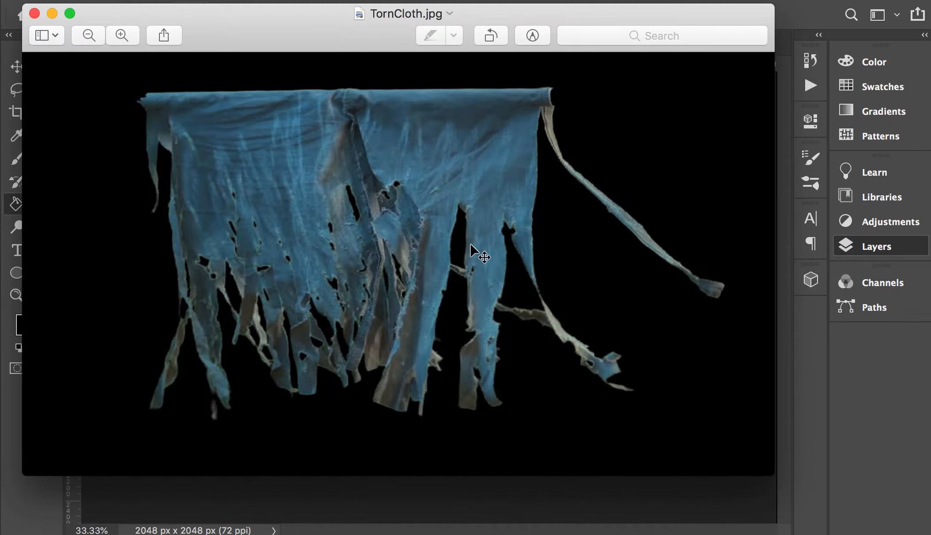
pyautogui.press('super+Tab')
pyautogui.press('super+Tab')
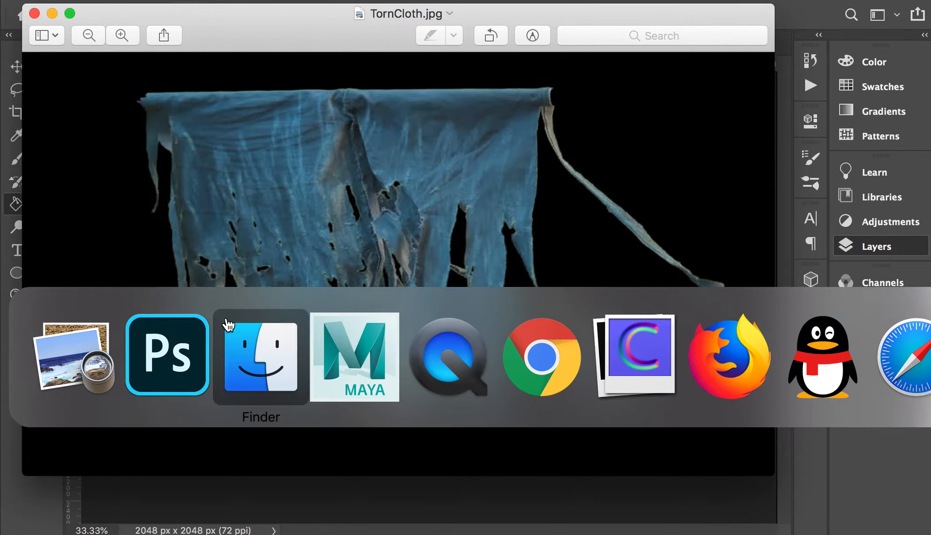
pyautogui.click(420, 169)
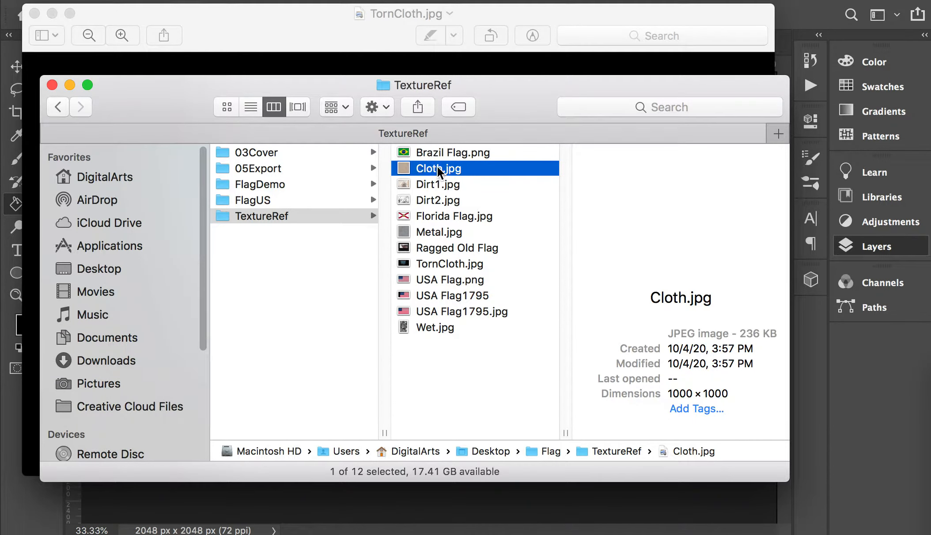
pyautogui.moveTo(430, 175); pyautogui.dragTo(459, 499)
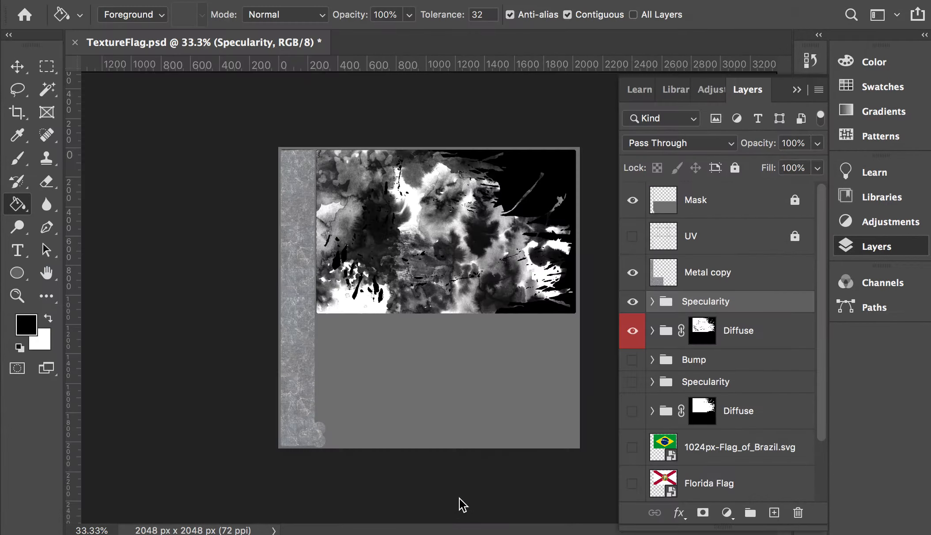
pyautogui.moveTo(452, 317); pyautogui.dragTo(409, 242)
pyautogui.press('Return')
pyautogui.press('g')
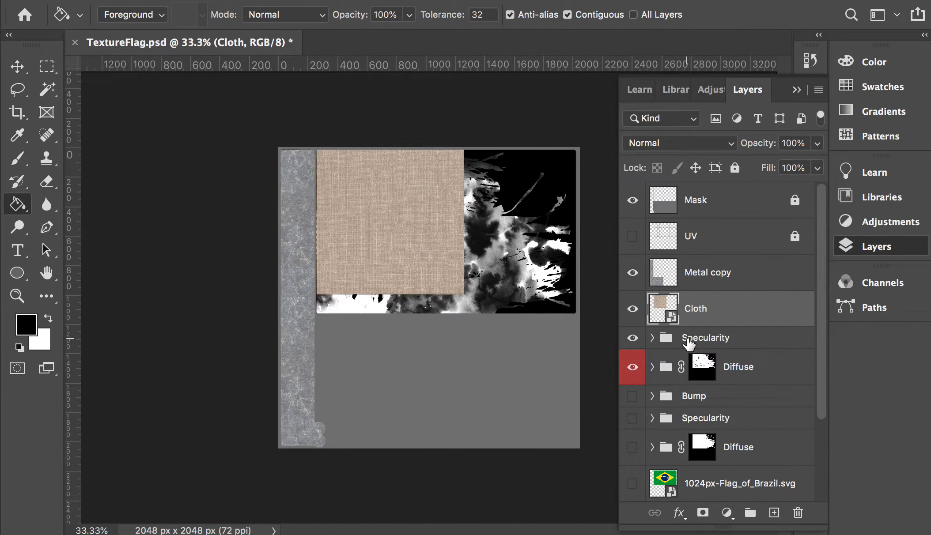
# Duplicate the Cloth layer and position the copy beside the original so the fabric spans the full width of the flag area
pyautogui.press('super+equal')
pyautogui.press('super+equal')
pyautogui.scroll(5, 440, 357)
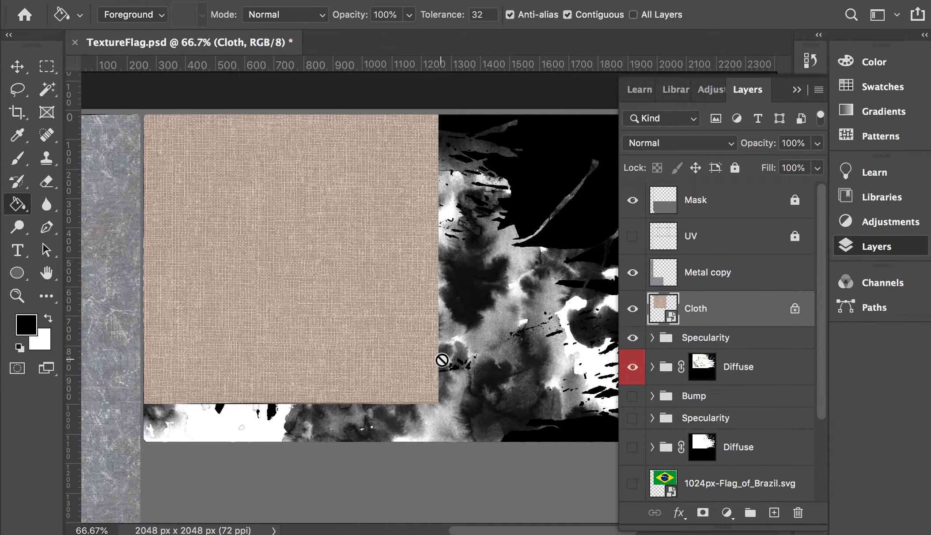
pyautogui.press('v')
pyautogui.press('Left')
pyautogui.press('Left')
pyautogui.press('Left')
pyautogui.press('Left')
pyautogui.moveTo(479, 340); pyautogui.dragTo(329, 336)
pyautogui.moveTo(200, 299); pyautogui.dragTo(477, 284)
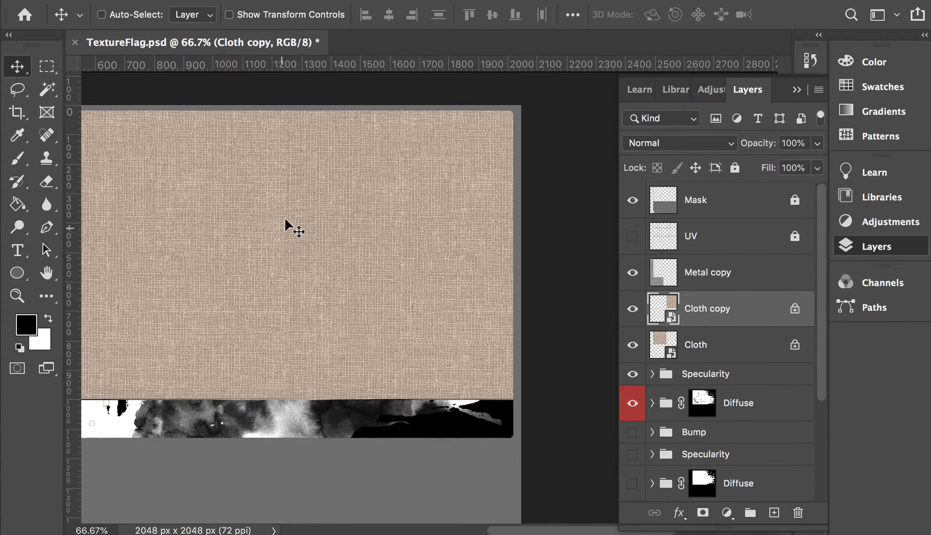
pyautogui.moveTo(274, 326); pyautogui.dragTo(494, 229)
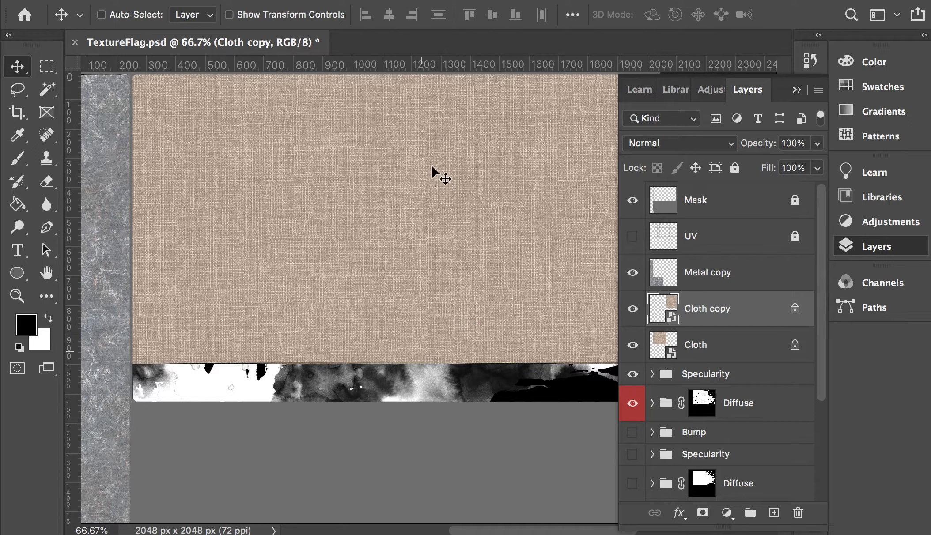
# Unlock both cloth layers and duplicate them together downward over the uncovered strip of the flag area
pyautogui.click(795, 309)
pyautogui.click(795, 345)
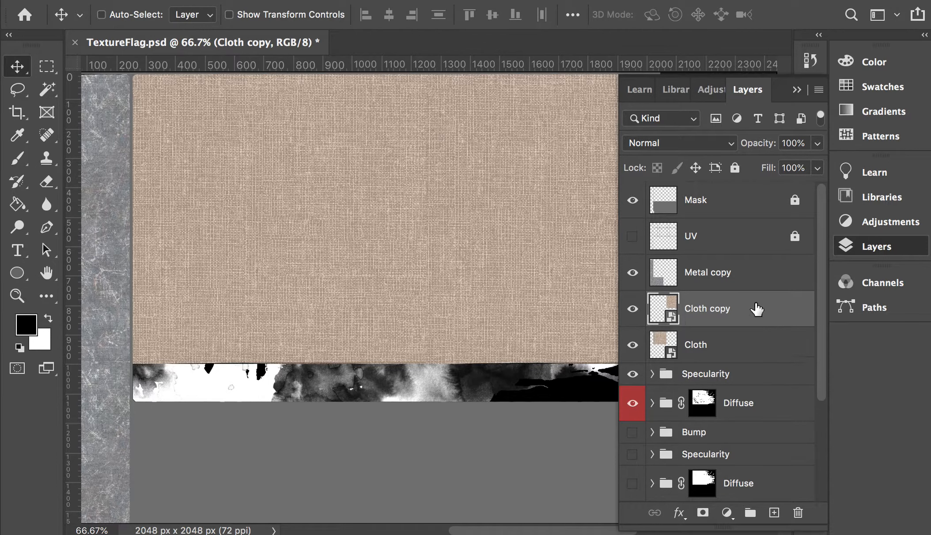
pyautogui.keyDown('shift'); pyautogui.click(724, 344); pyautogui.keyUp('shift')
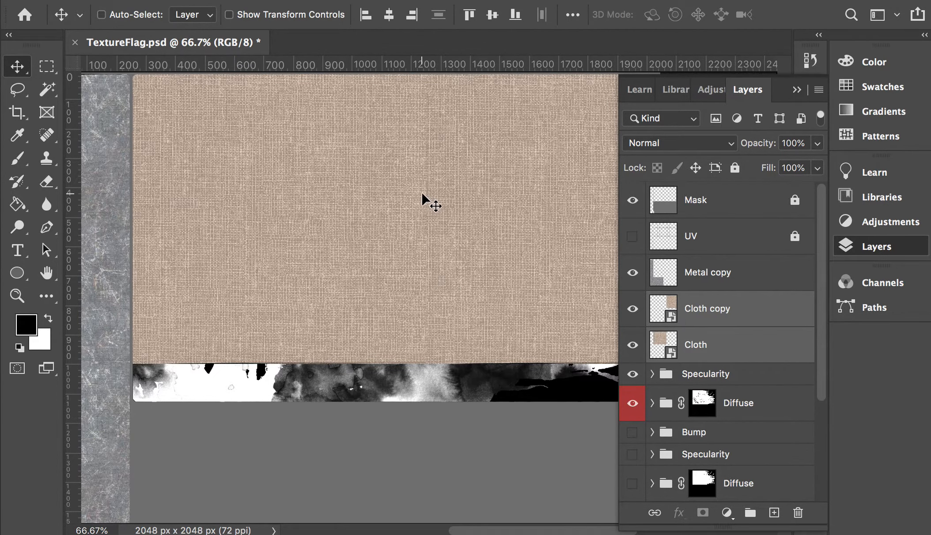
pyautogui.press('super+minus')
pyautogui.press('super+minus')
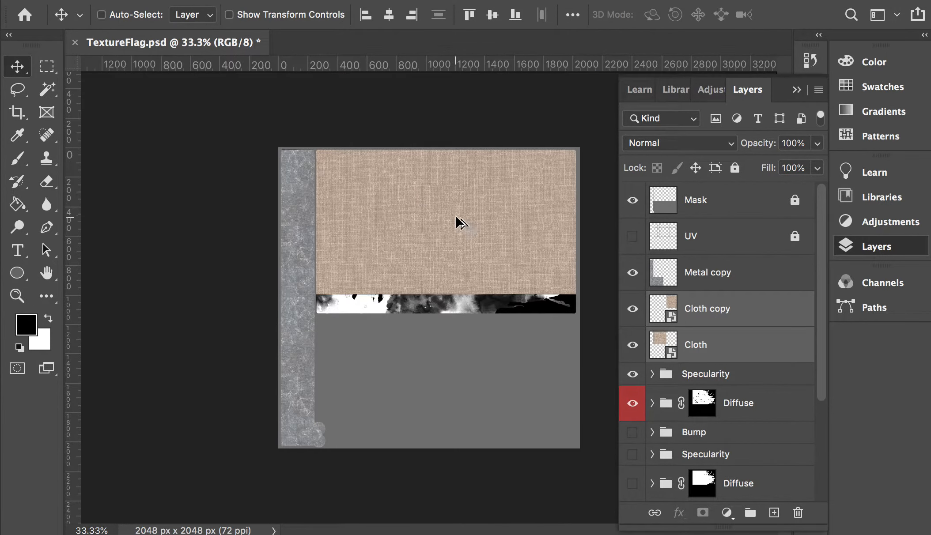
pyautogui.moveTo(453, 243); pyautogui.dragTo(451, 359)
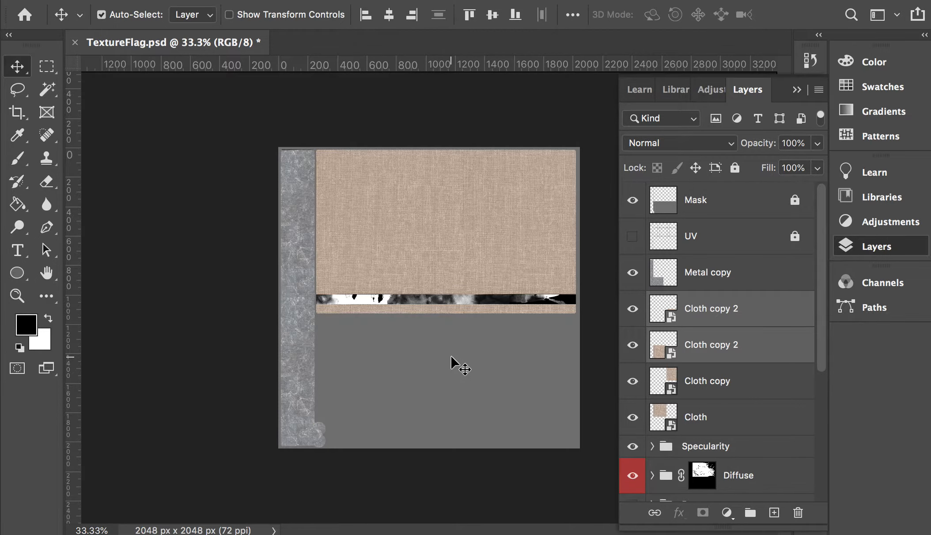
# Nudge the two lower cloth copies up until they close the gap beneath the upper cloth pieces
pyautogui.press('super+plus')
pyautogui.press('super+plus')
pyautogui.press('super+plus')
pyautogui.hotkey('shift', 'Up')
pyautogui.hotkey('shift', 'Up')
pyautogui.hotkey('shift', 'Up')
pyautogui.hotkey('shift', 'Up')
pyautogui.hotkey('shift', 'Up')
pyautogui.hotkey('shift', 'Up')
pyautogui.hotkey('shift', 'Up')
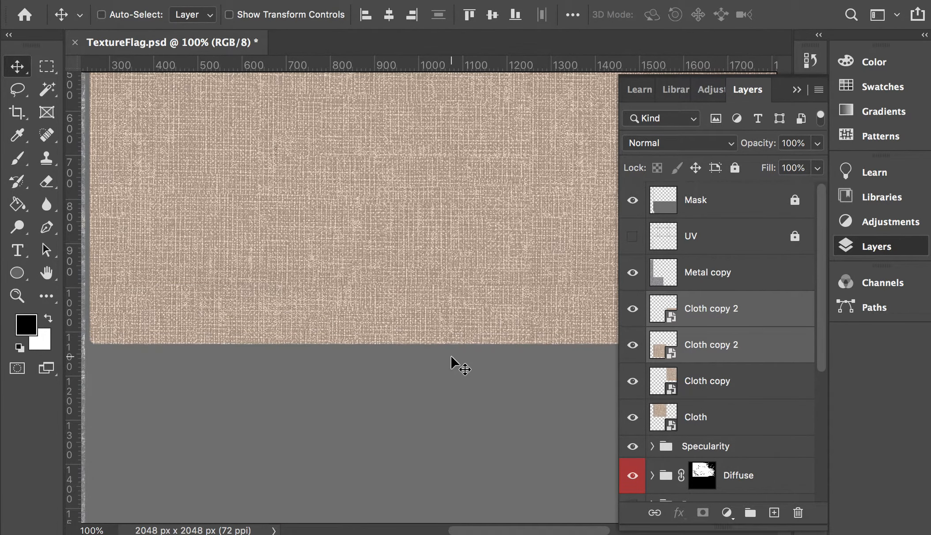
pyautogui.press('super+minus')
pyautogui.press('super+minus')
pyautogui.press('super+minus')
pyautogui.press('super+minus')
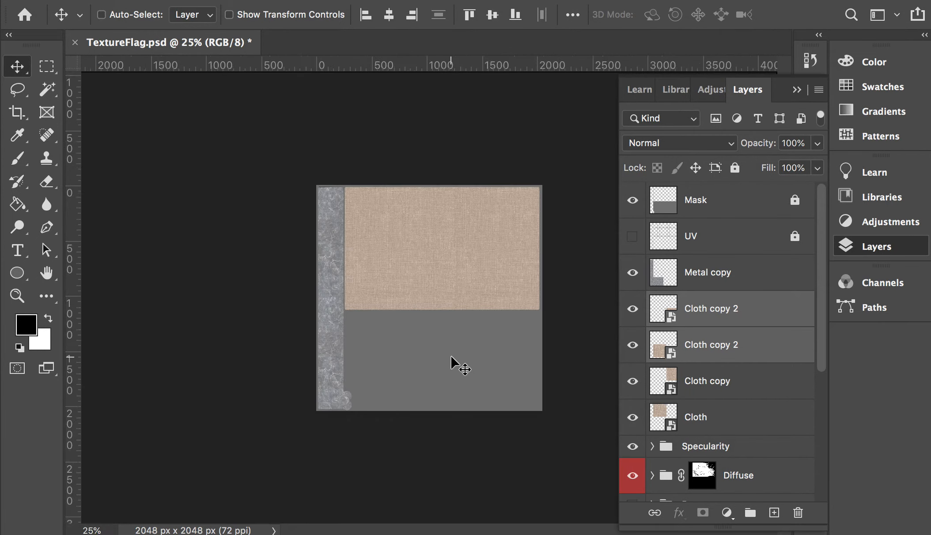
# Rasterize all four cloth layers and merge them into a single layer, toggling its visibility to check the coverage
pyautogui.click(713, 418)
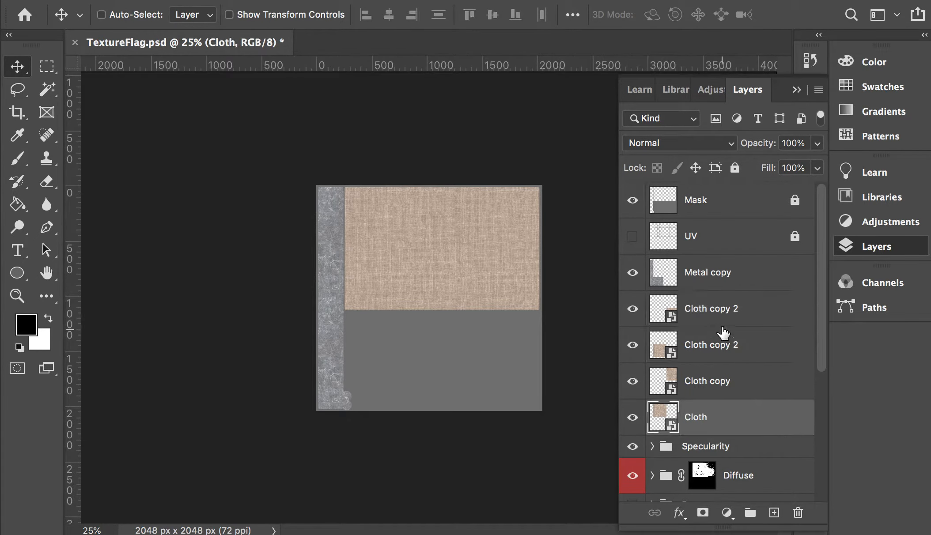
pyautogui.keyDown('shift'); pyautogui.click(711, 305); pyautogui.keyUp('shift')
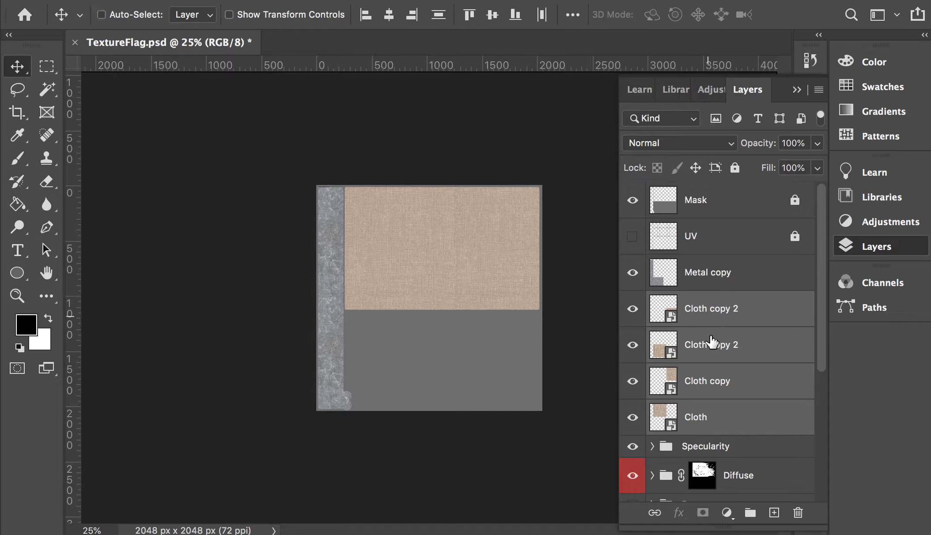
pyautogui.rightClick(704, 314)
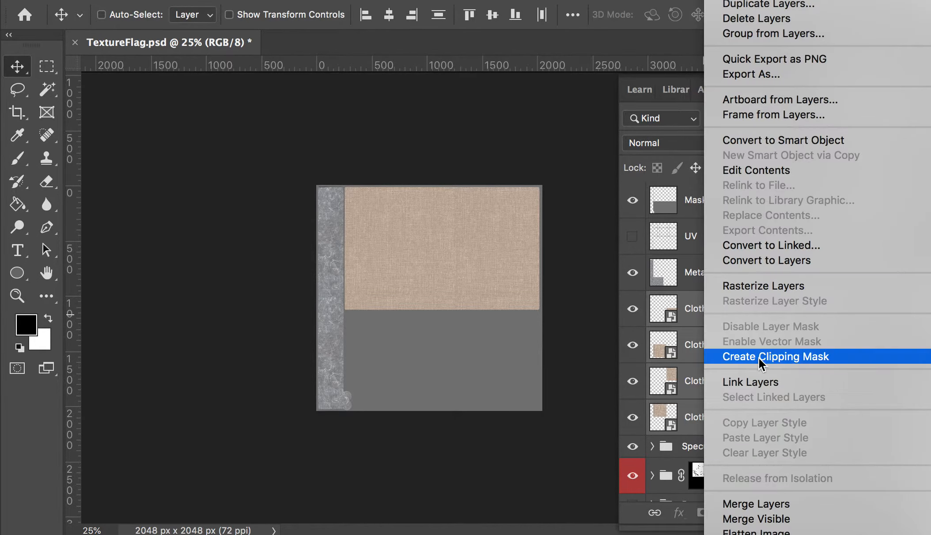
pyautogui.click(747, 288)
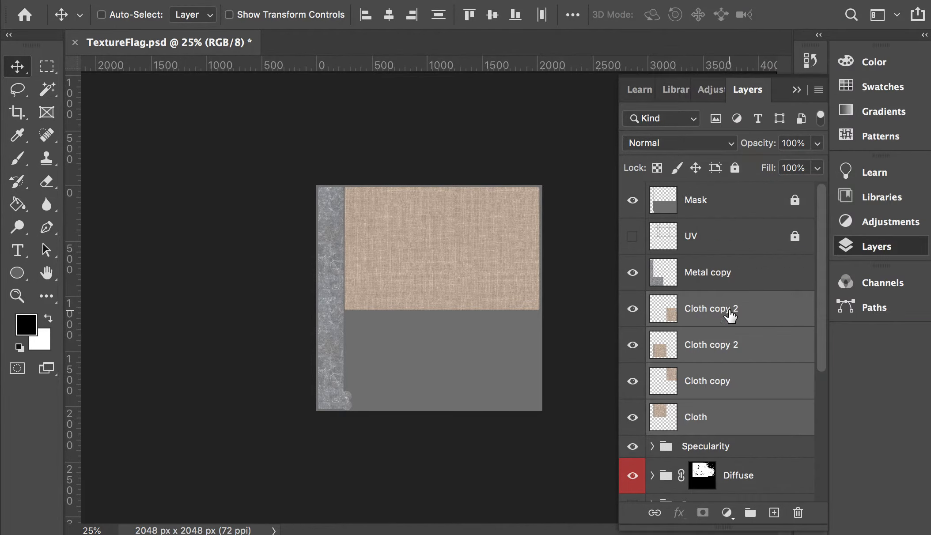
pyautogui.hotkey('ctrl', 'e')
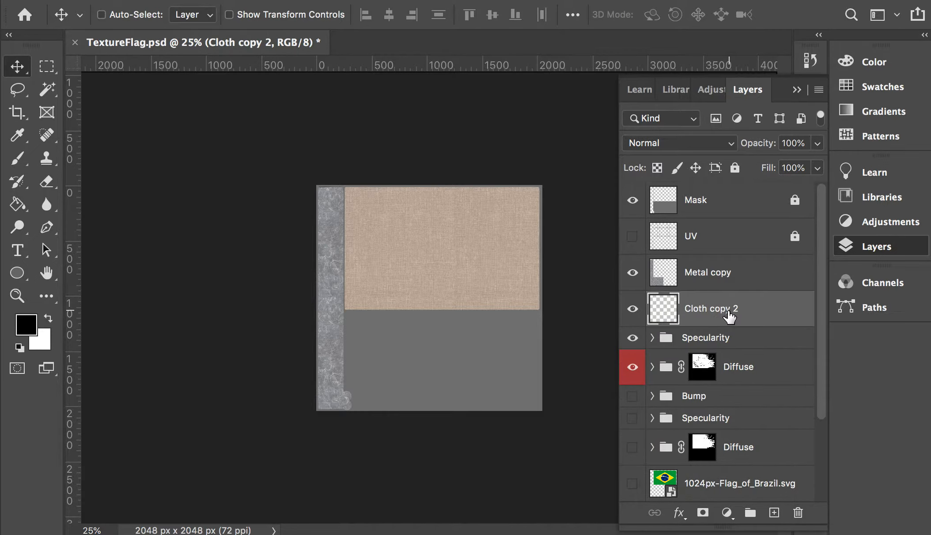
pyautogui.click(633, 309)
pyautogui.click(633, 308)
# Select the flag opening on the Mask layer with the Magic Wand, invert the selection, delete the merged cloth outside it, and deselect
pyautogui.click(700, 206)
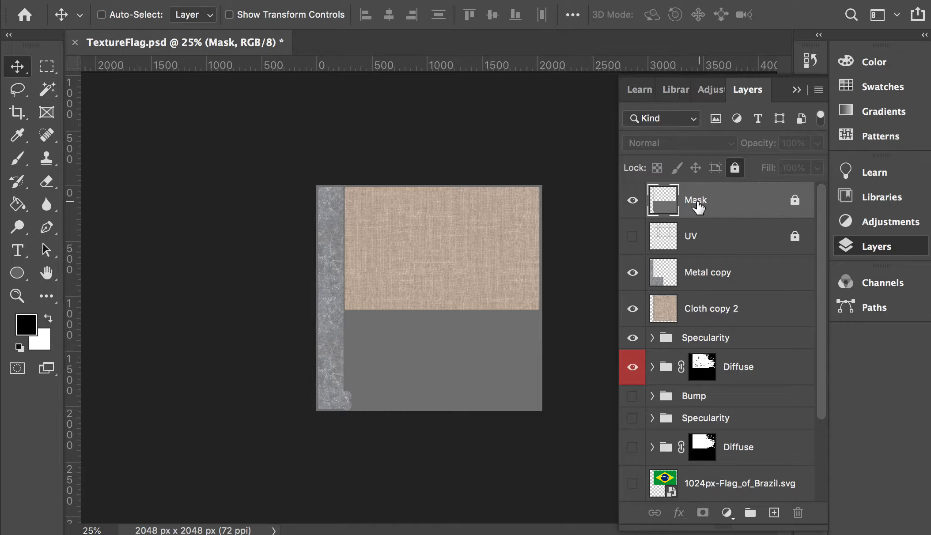
pyautogui.press('w')
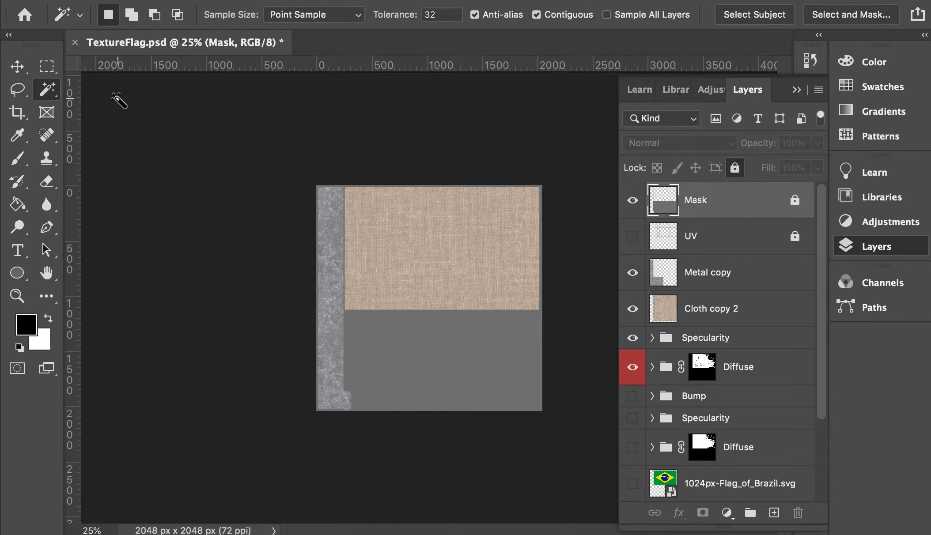
pyautogui.click(423, 238)
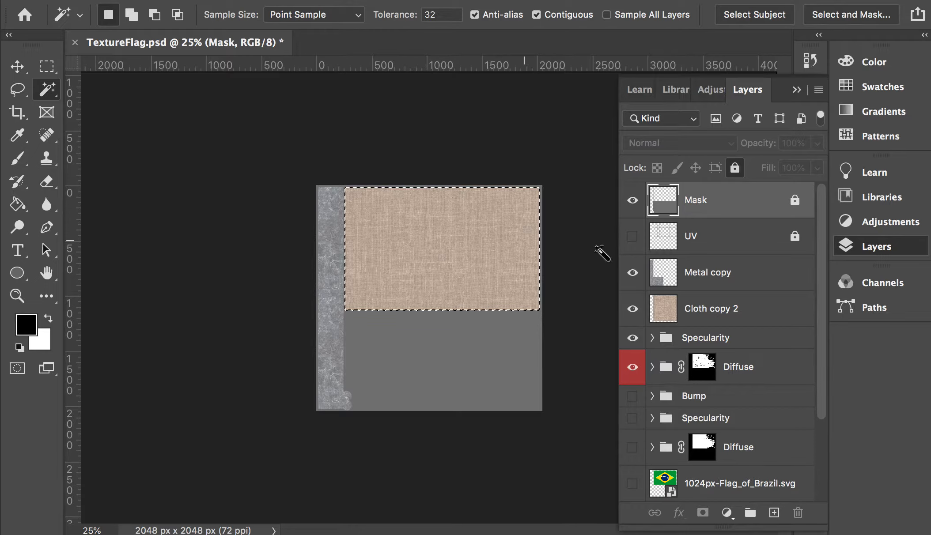
pyautogui.click(696, 317)
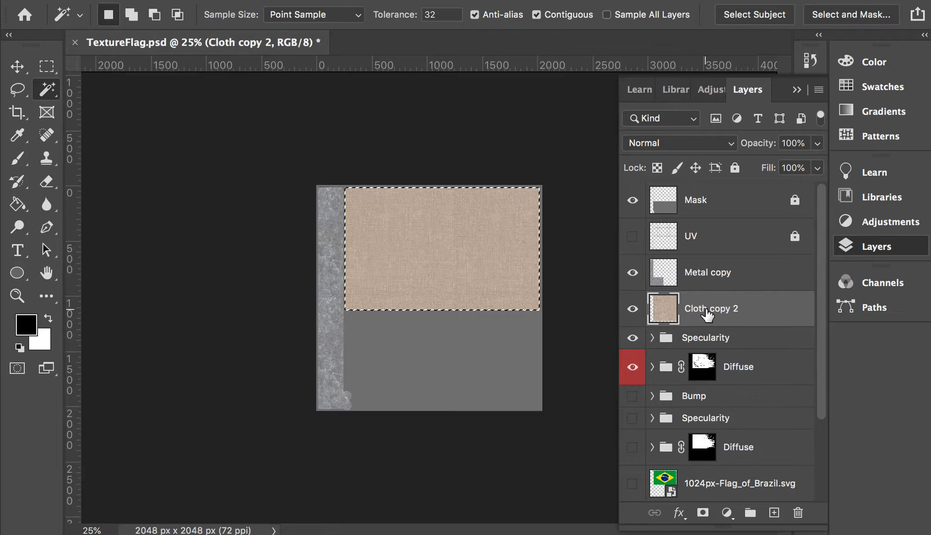
pyautogui.click(361, 0)
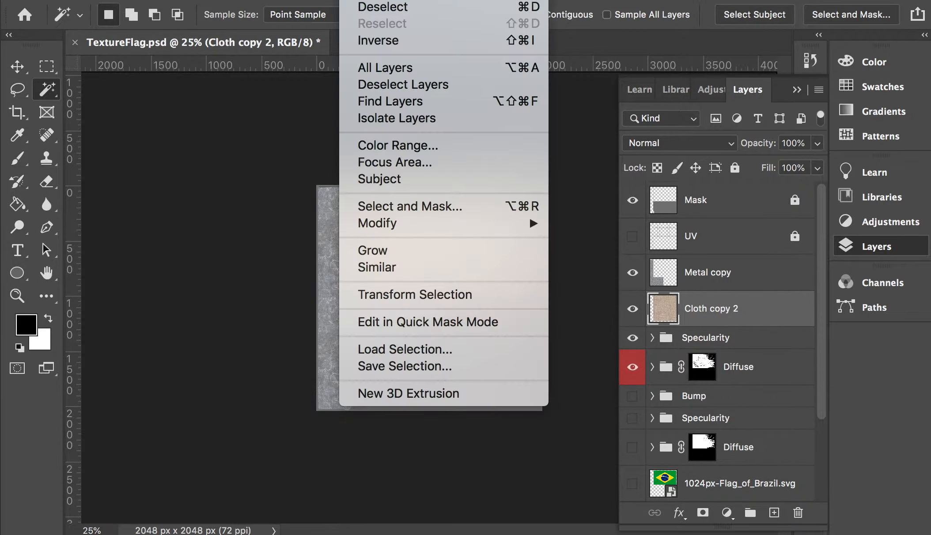
pyautogui.click(393, 42)
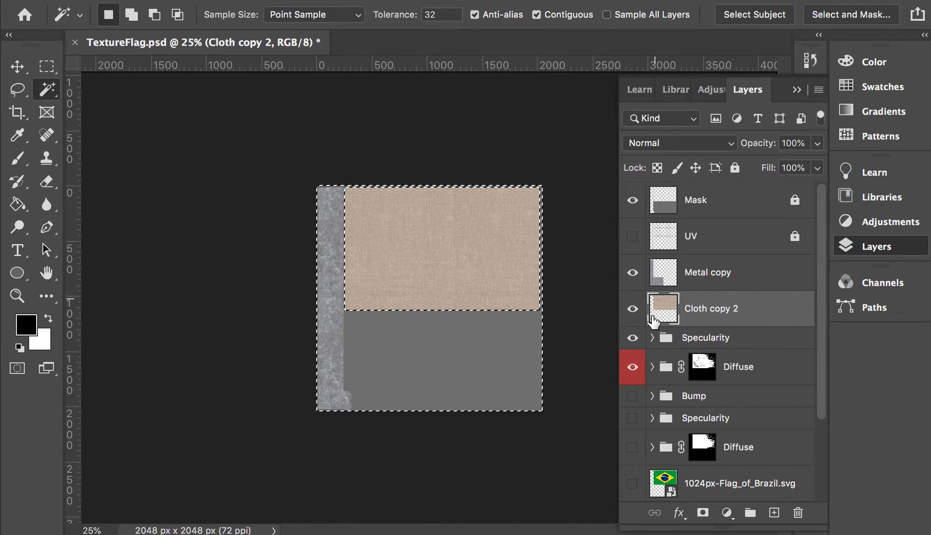
pyautogui.hotkey('ctrl', 'd')
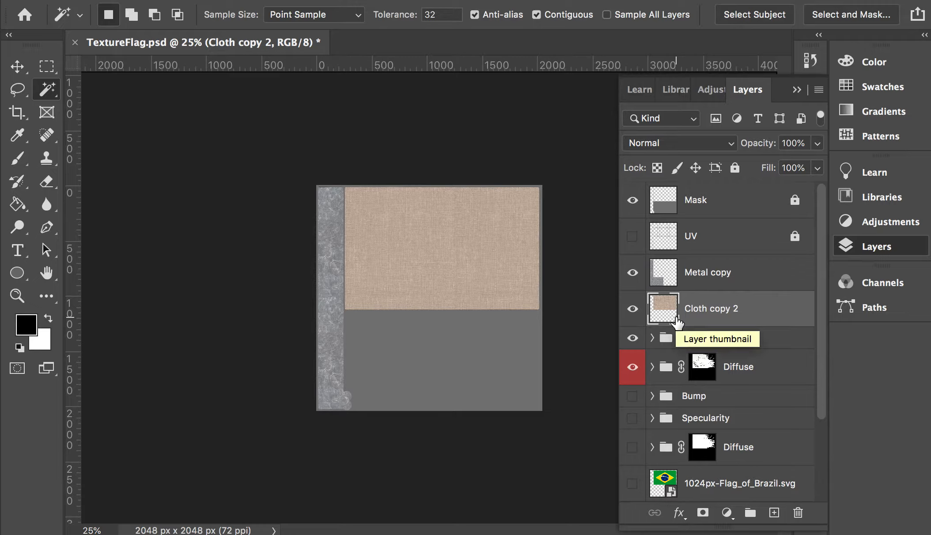
# Group the trimmed cloth layer, rename the group Bump, and collapse it
pyautogui.click(633, 310)
pyautogui.click(633, 310)
pyautogui.hotkey('ctrl', 'g')
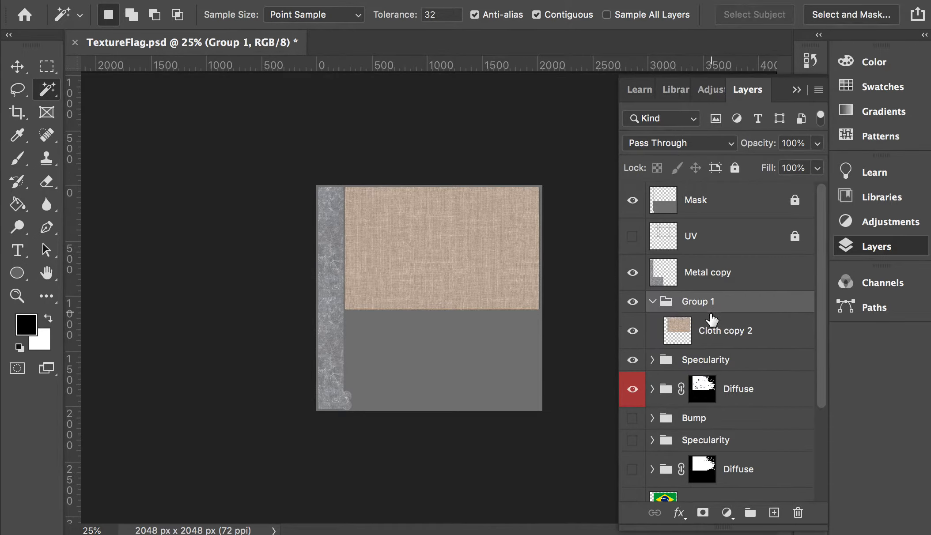
pyautogui.doubleClick(701, 302)
pyautogui.write('Bump')
pyautogui.click(715, 329)
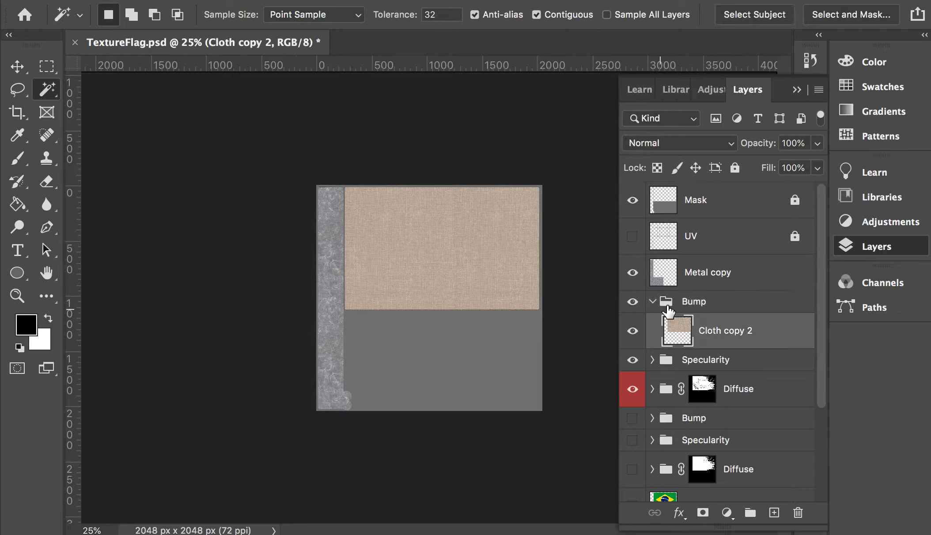
pyautogui.click(653, 301)
# Hide the upper Bump and Specularity groups so only the ragged Diffuse flag shows
pyautogui.keyDown('shift'); pyautogui.click(693, 326); pyautogui.keyUp('shift')
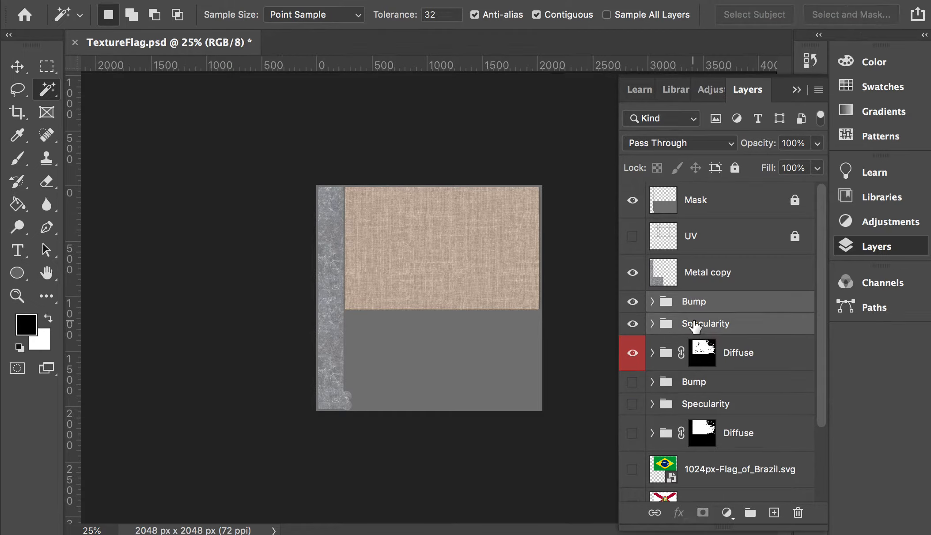
pyautogui.rightClick(694, 324)
pyautogui.click(635, 326)
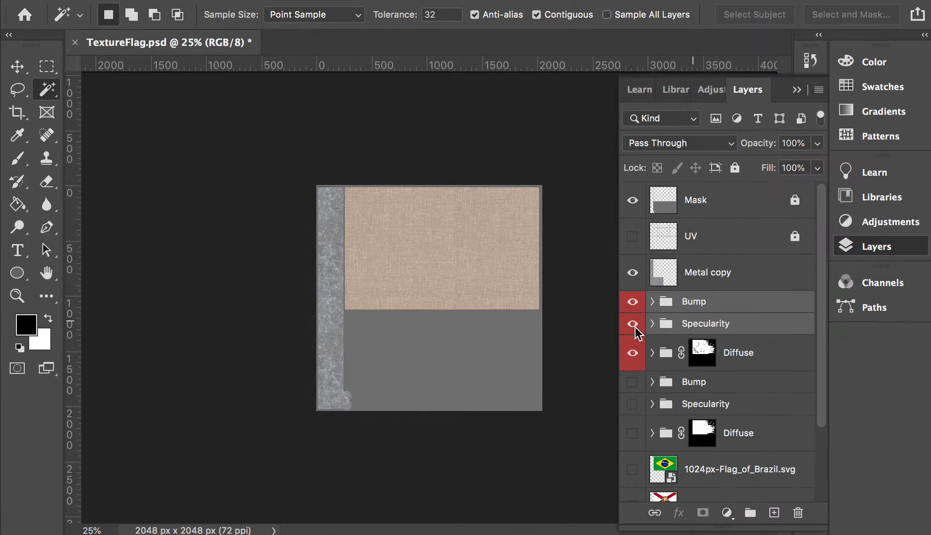
pyautogui.click(632, 302)
pyautogui.click(633, 324)
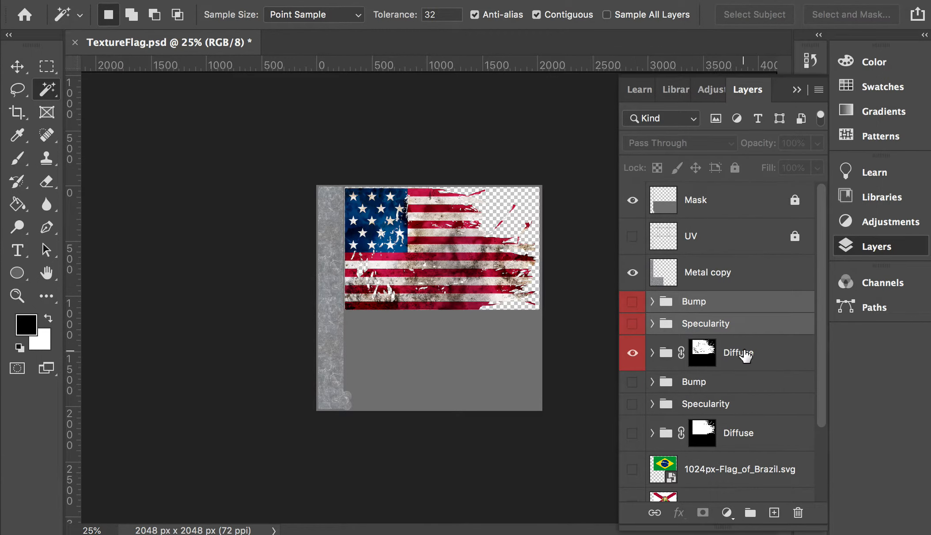
# Save the ragged Diffuse flag as a PNG copy named FlagDiffuse.png in the FlagUS folder
pyautogui.click(711, 358)
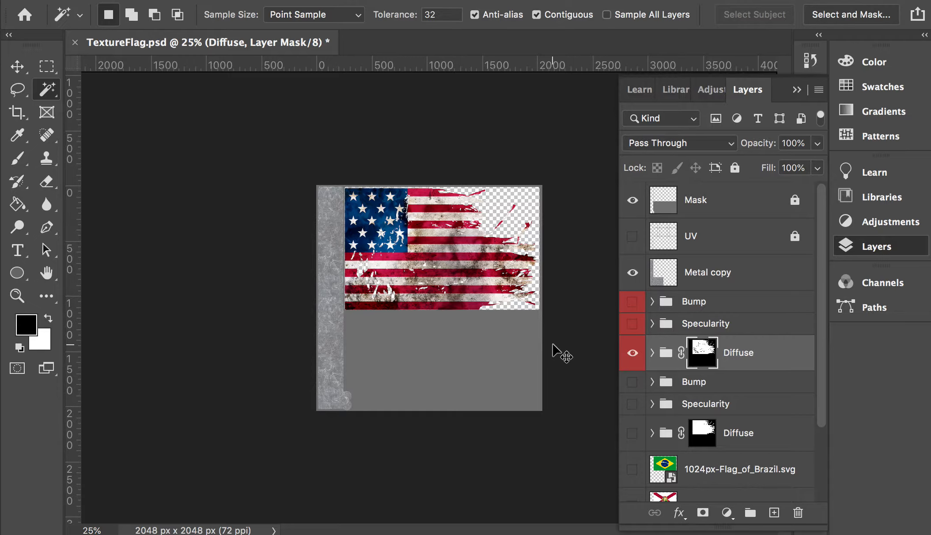
pyautogui.press('super+shift+s')
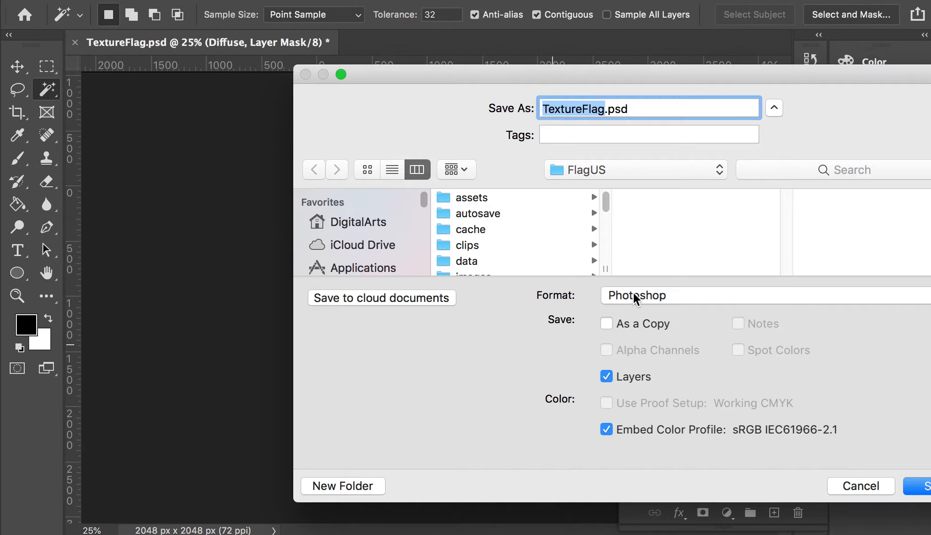
pyautogui.click(634, 296)
pyautogui.click(620, 392)
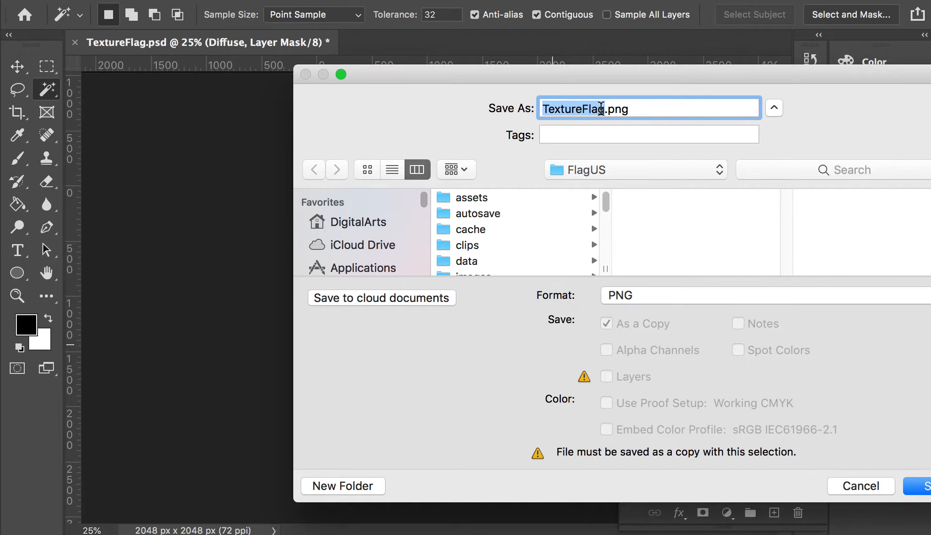
pyautogui.write('Flag')
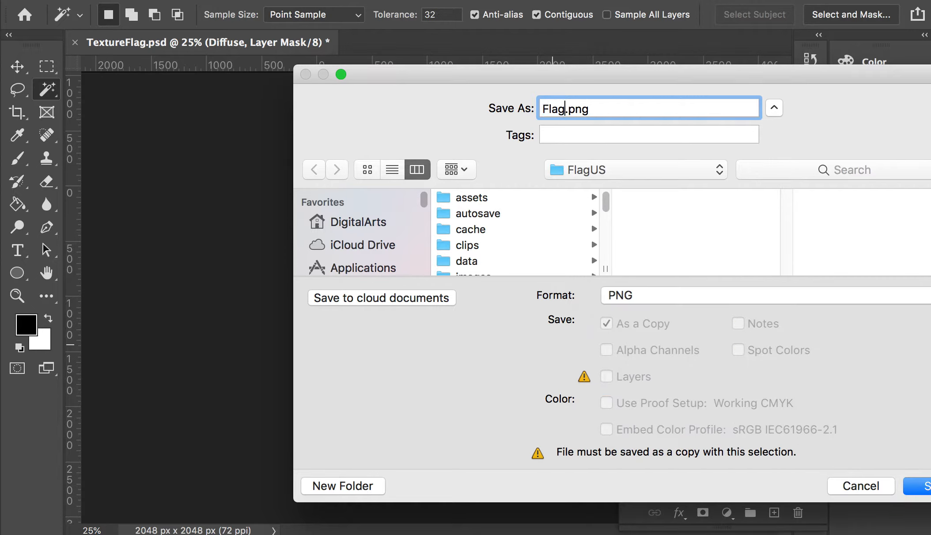
pyautogui.write('Diffuse')
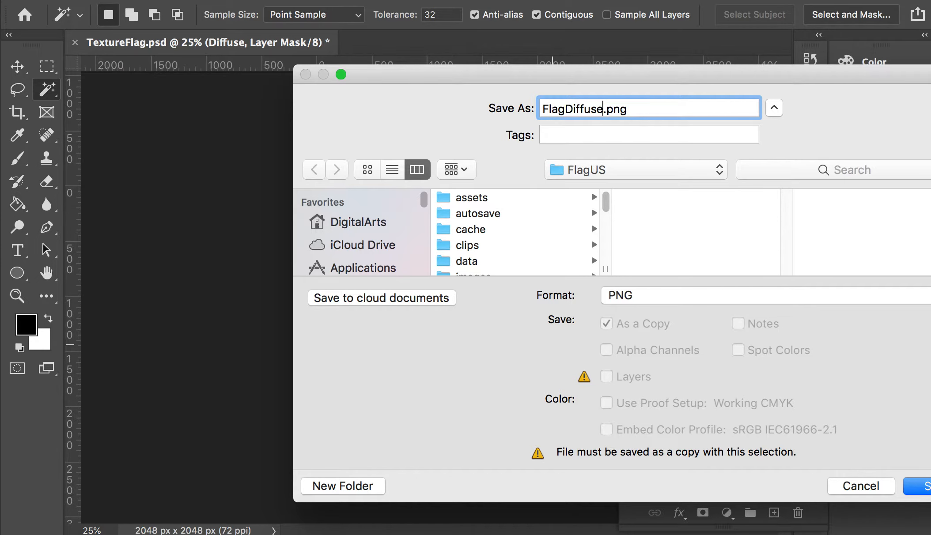
pyautogui.press('Return')
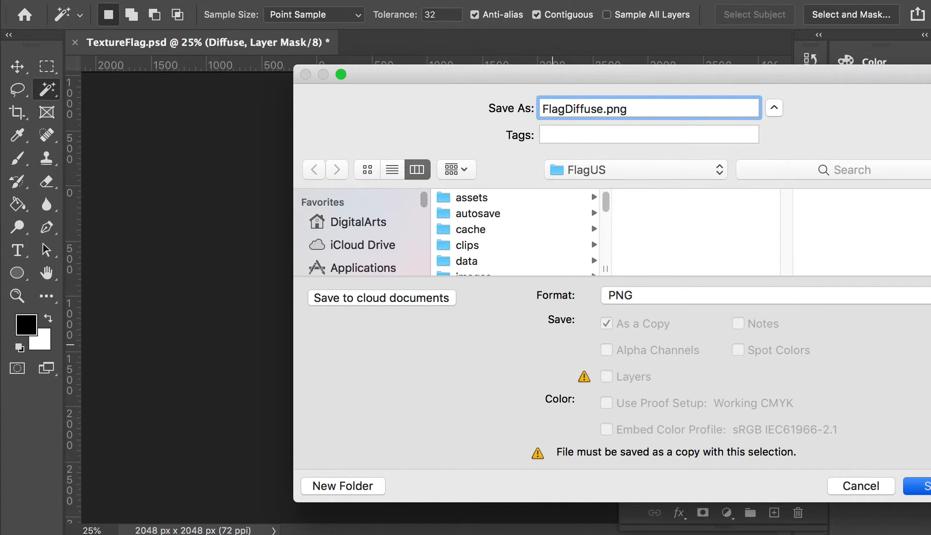
pyautogui.press('Return')
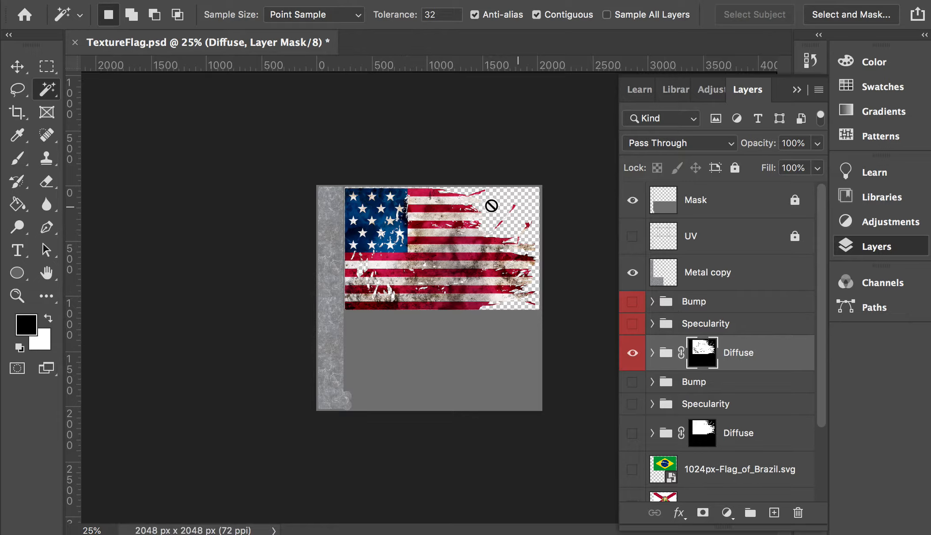
# Show the upper Specularity group instead of Diffuse and save it as FlagSpecularity.jpg, a JPEG at maximum quality 12
pyautogui.click(632, 324)
pyautogui.click(632, 356)
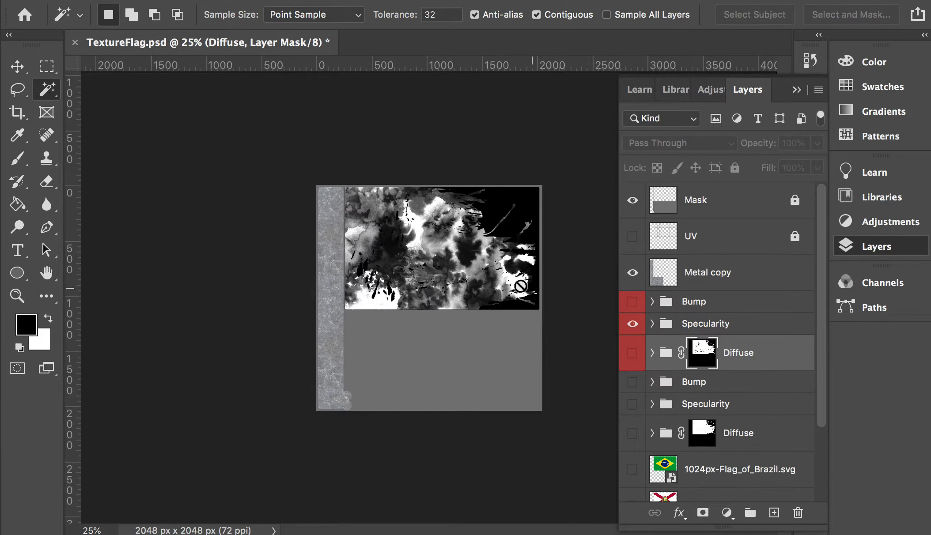
pyautogui.press('super+shift+s')
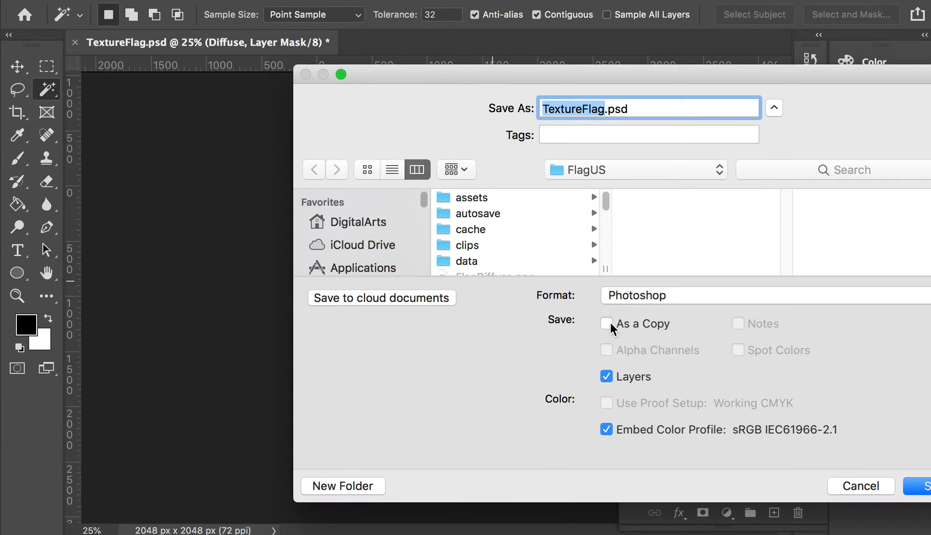
pyautogui.click(634, 296)
pyautogui.click(634, 412)
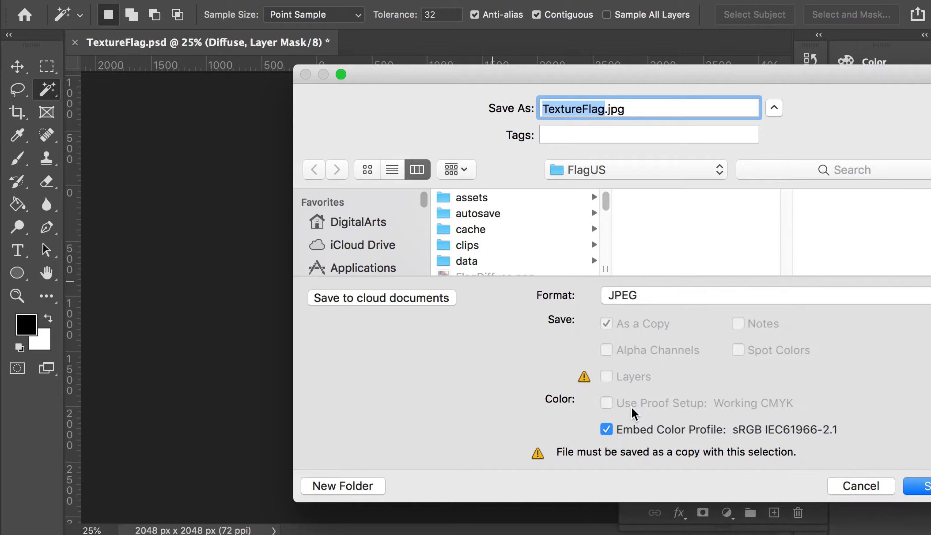
pyautogui.write('Flag')
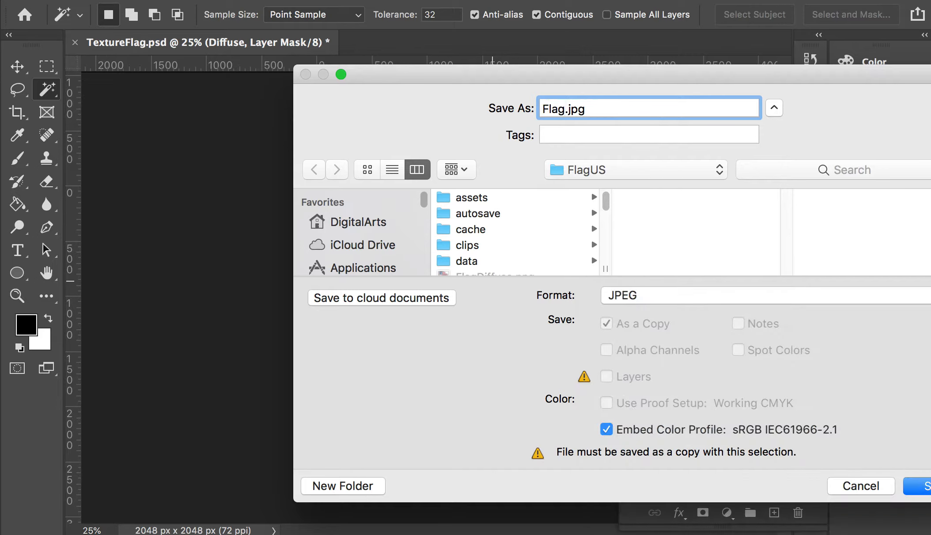
pyautogui.write('Specularity')
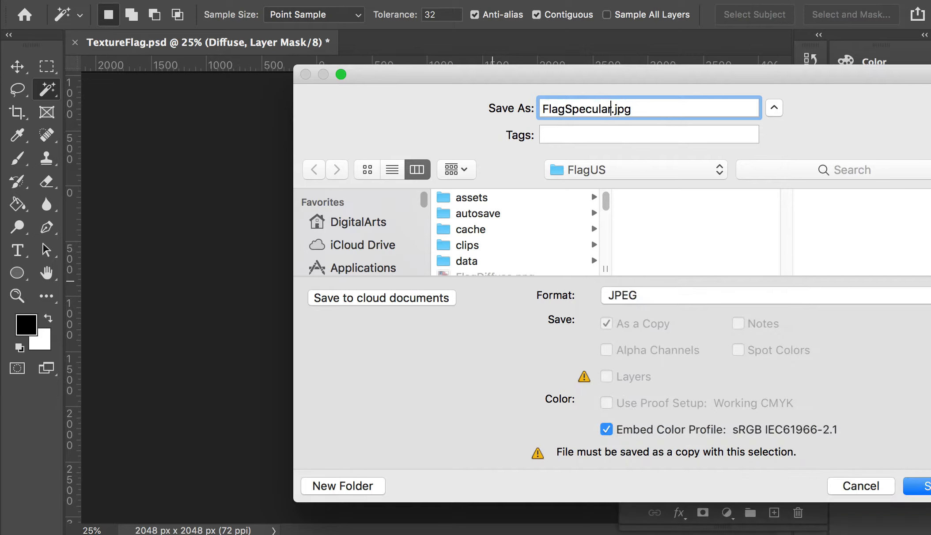
pyautogui.press('Return')
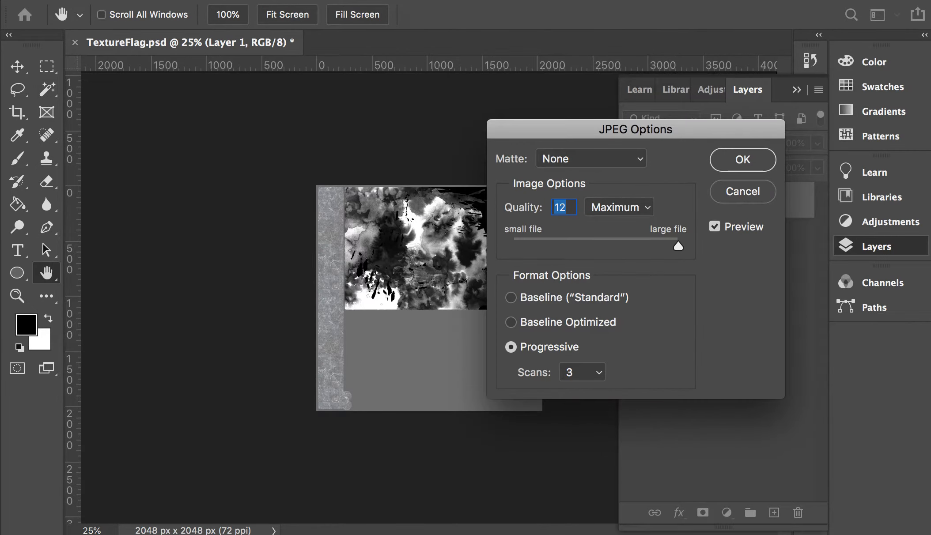
pyautogui.press('Return')
# Show the upper Bump group instead of Specularity and save it as FlagBumpNotUse.jpg, a JPEG at maximum quality 12
pyautogui.click(632, 301)
pyautogui.click(632, 325)
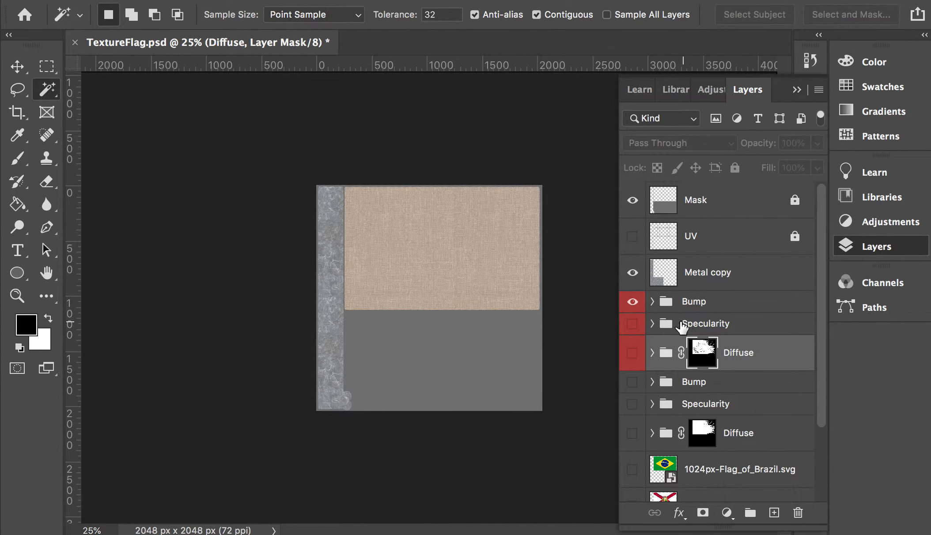
pyautogui.press('super+shift+s')
pyautogui.click(660, 296)
pyautogui.click(676, 409)
pyautogui.write('FlagBump')
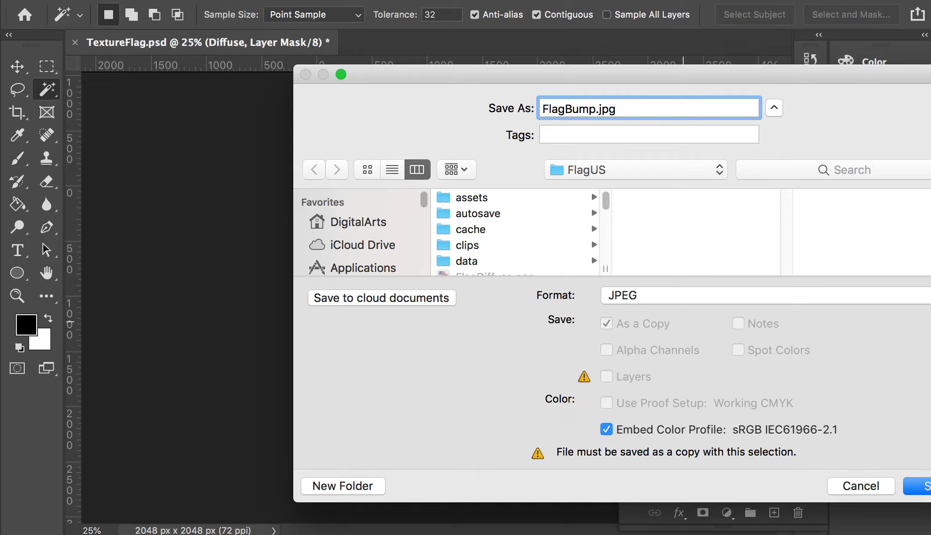
pyautogui.write('NotUse')
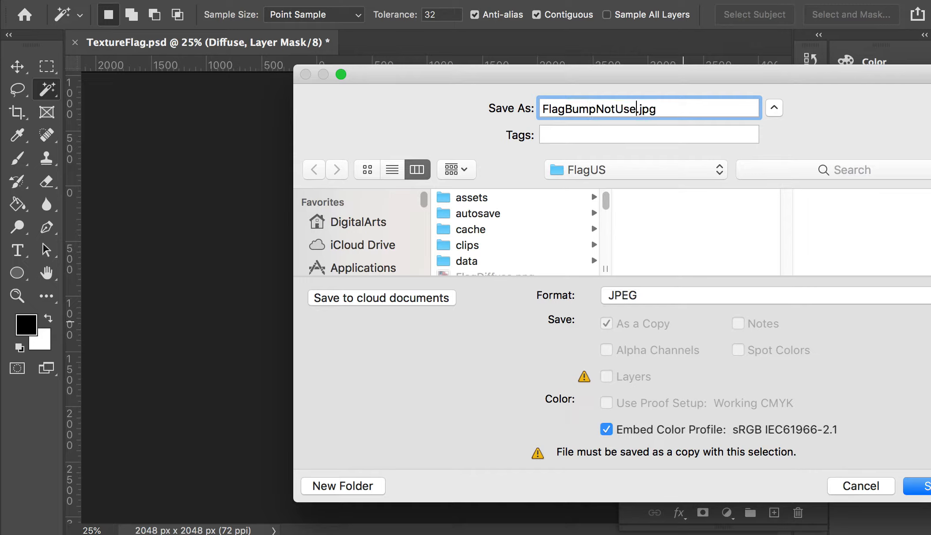
pyautogui.press('Return')
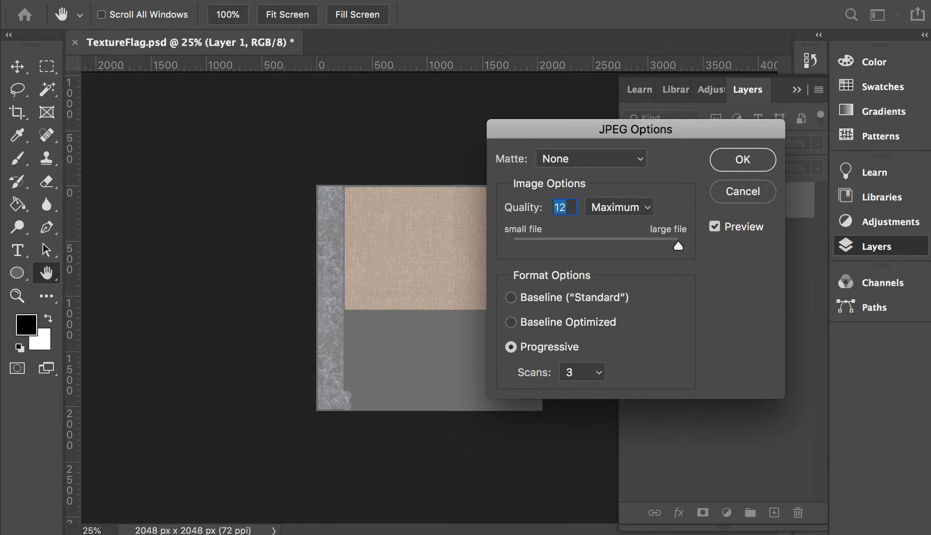
pyautogui.press('Return')
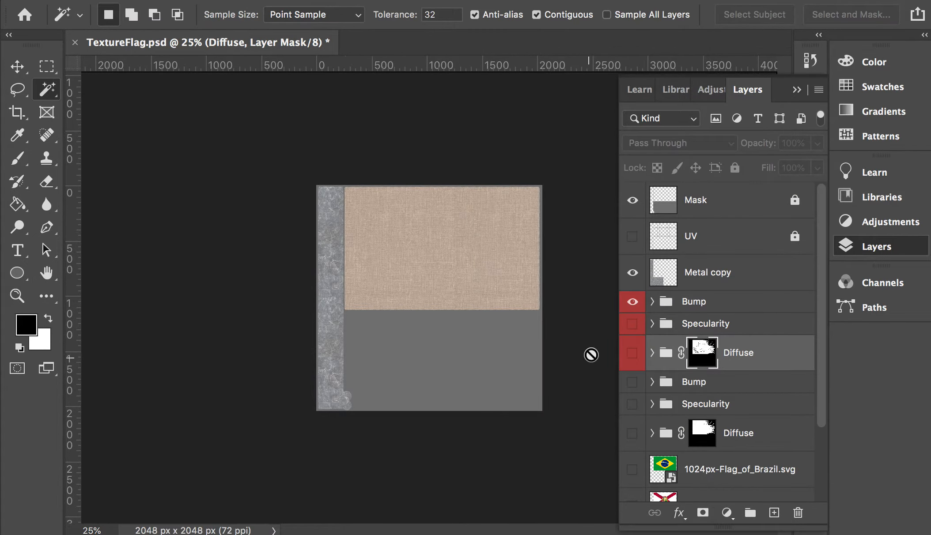
# Switch to Finder and open the FlagUS folder to locate the exported flag maps
pyautogui.press('super+Tab')
pyautogui.press('super+Tab')
pyautogui.press('super+Tab')
pyautogui.press('super+Tab')
pyautogui.press('super+Tab')
pyautogui.press('super+Tab')
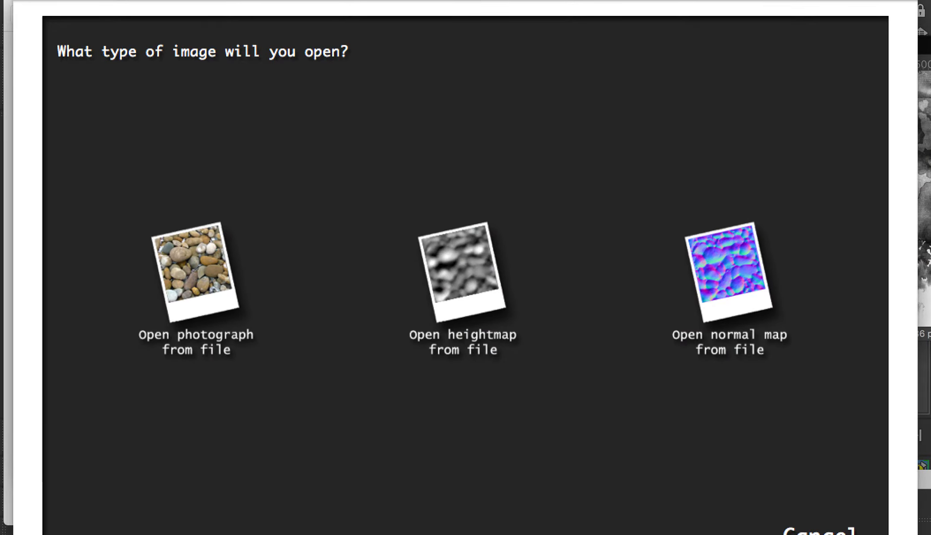
pyautogui.press('super+Tab')
pyautogui.press('super+Tab')
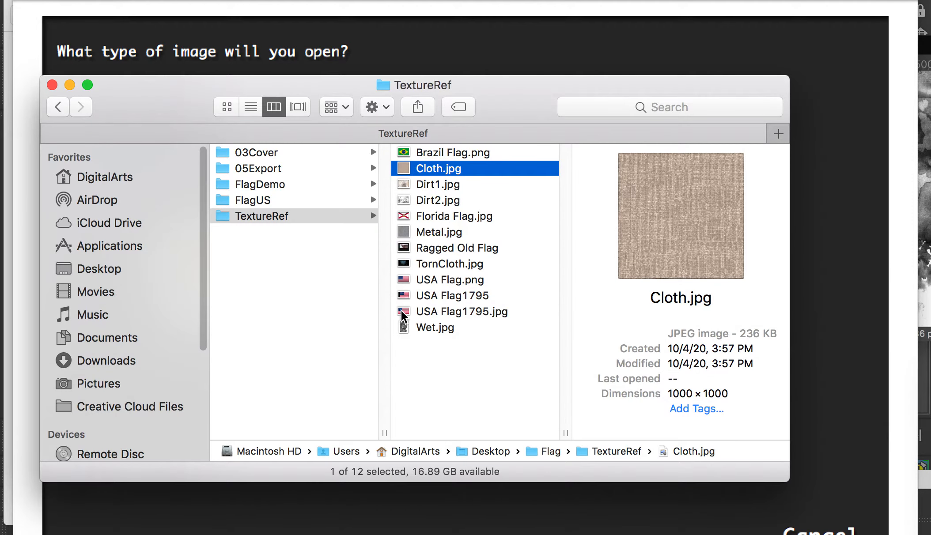
pyautogui.click(283, 202)
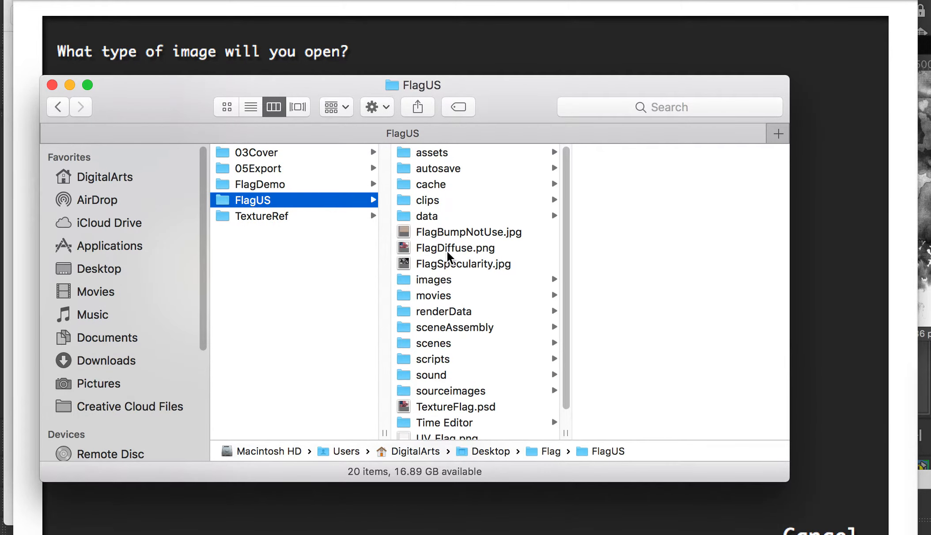
pyautogui.scroll(-1, 457, 262)
# Tag FlagDiffuse.png and FlagSpecularity.jpg in yellow, then preview FlagBumpNotUse.jpg
pyautogui.click(461, 256)
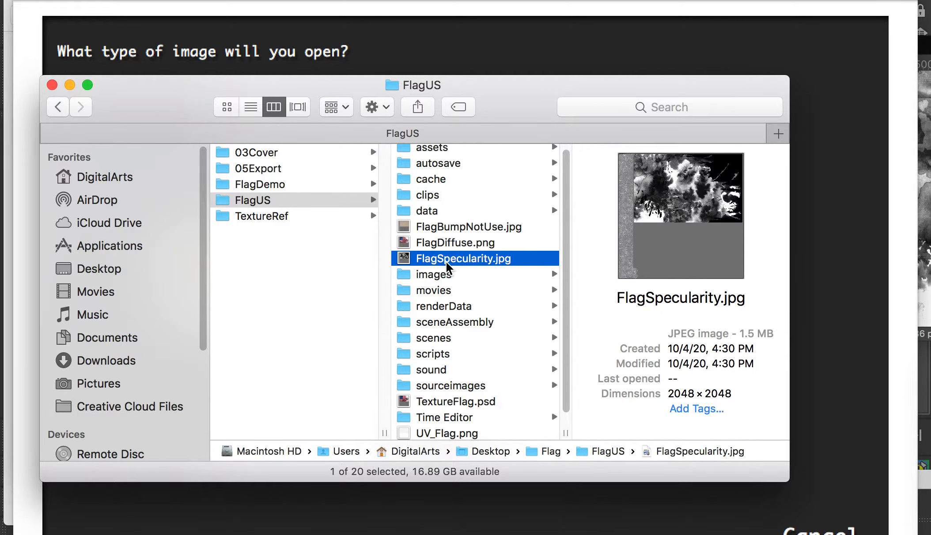
pyautogui.click(463, 244)
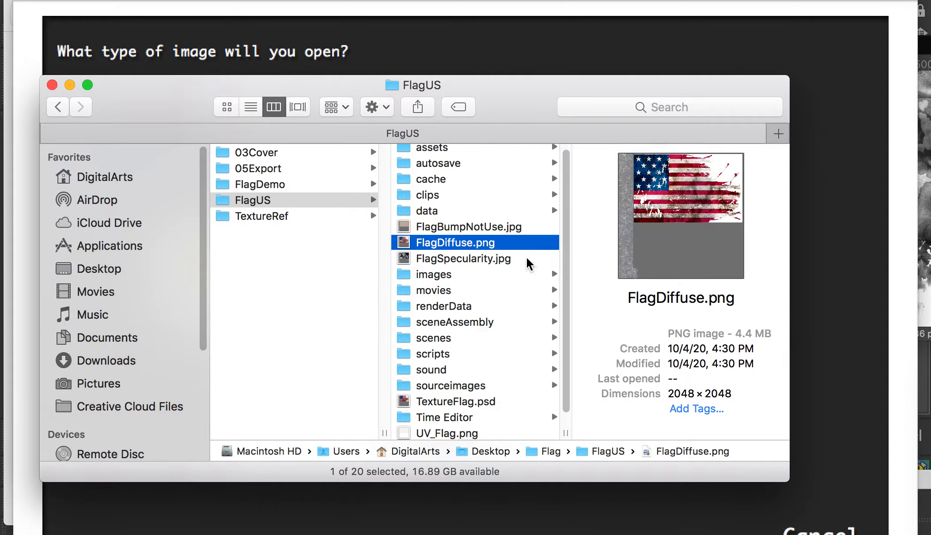
pyautogui.keyDown('super'); pyautogui.click(472, 260); pyautogui.keyUp('super')
pyautogui.rightClick(456, 261)
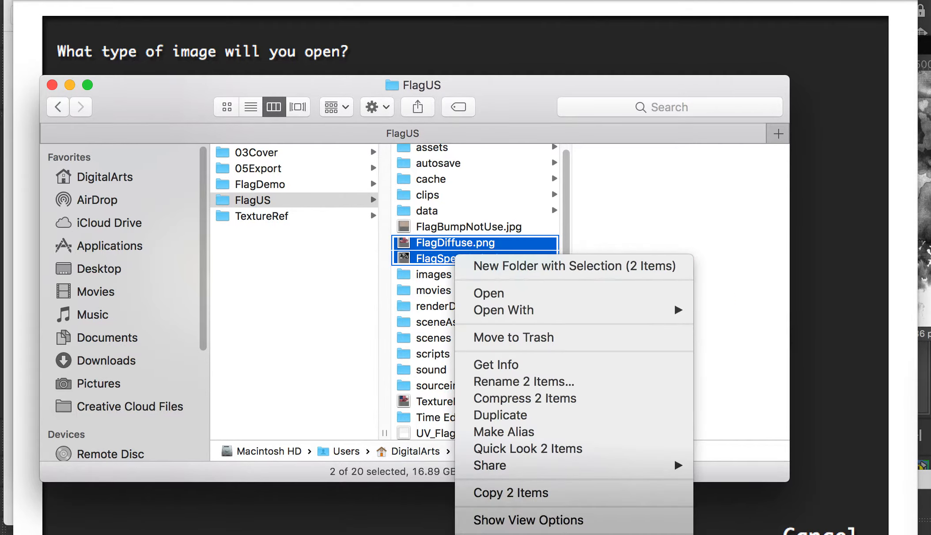
pyautogui.click(513, 534)
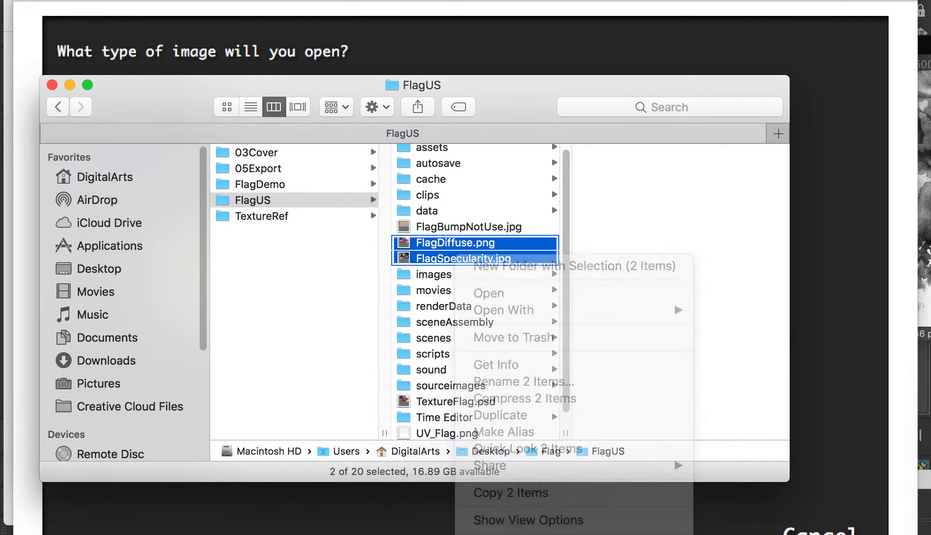
pyautogui.click(453, 228)
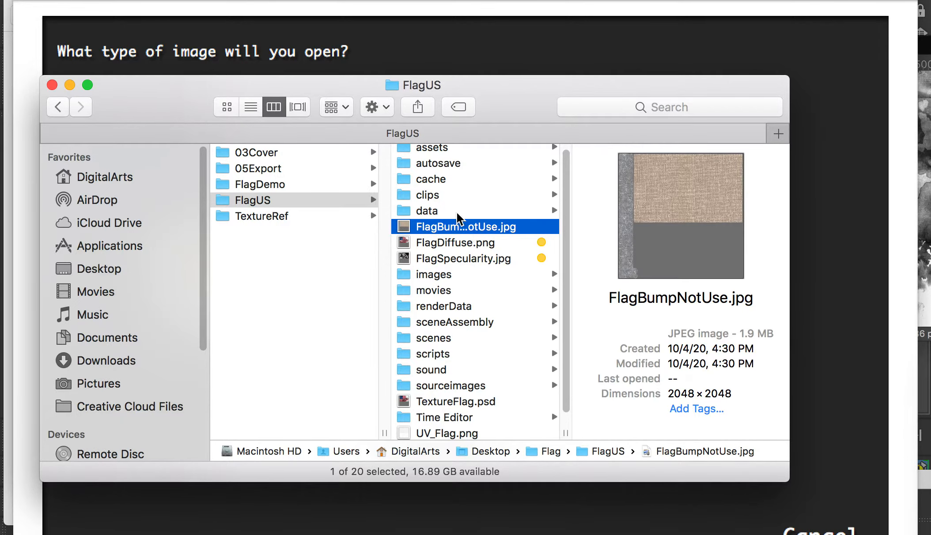
# Switch to CrazyBump, open FlagBumpNotUse.jpg from the FlagUS folder as a photograph, and choose the shape with the dark central band
pyautogui.click(401, 3)
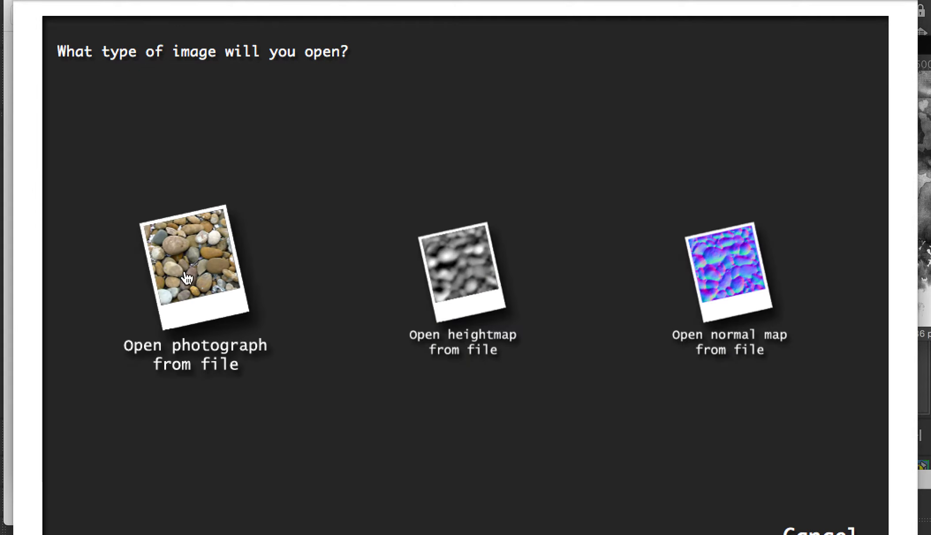
pyautogui.click(167, 284)
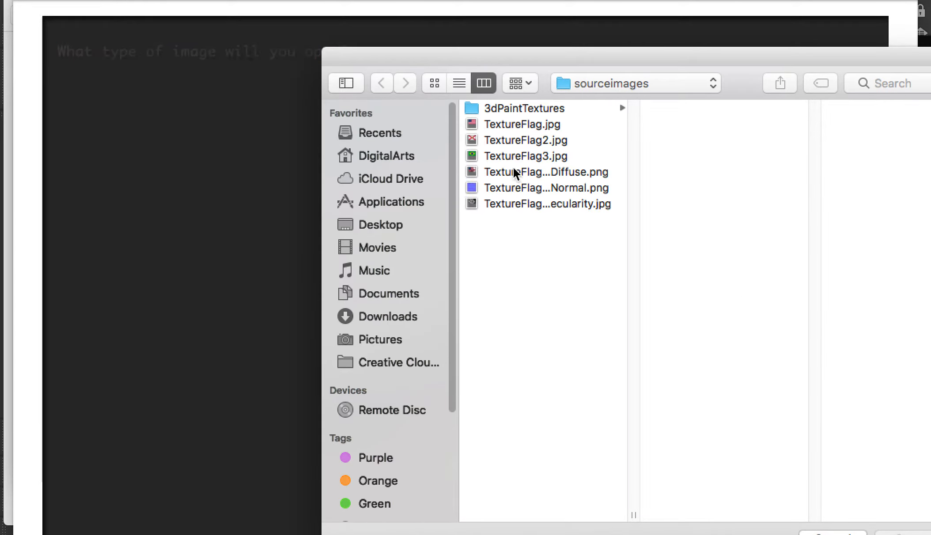
pyautogui.click(627, 85)
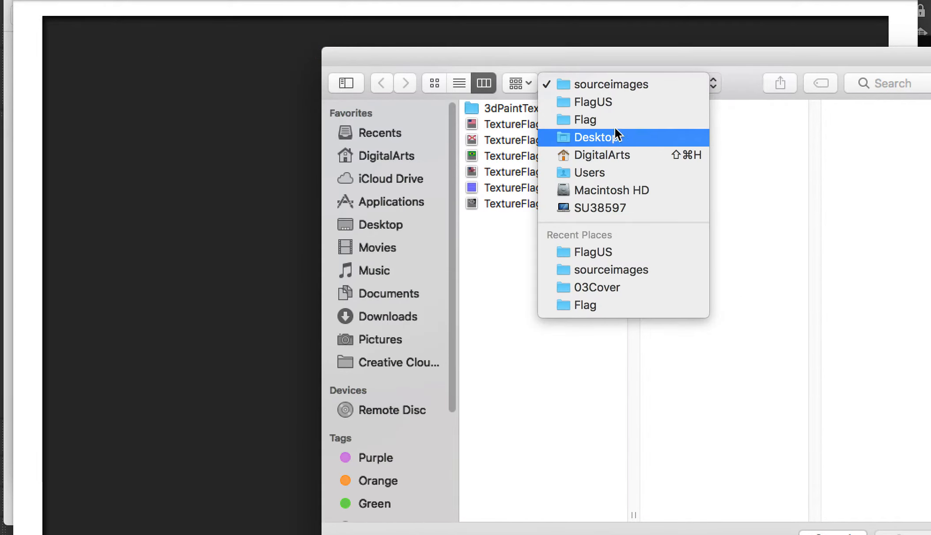
pyautogui.click(614, 103)
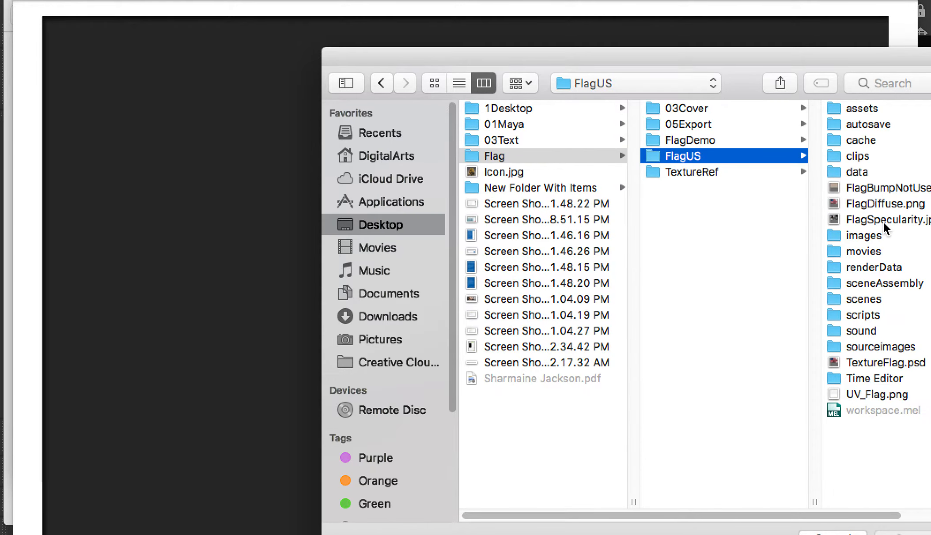
pyautogui.click(875, 203)
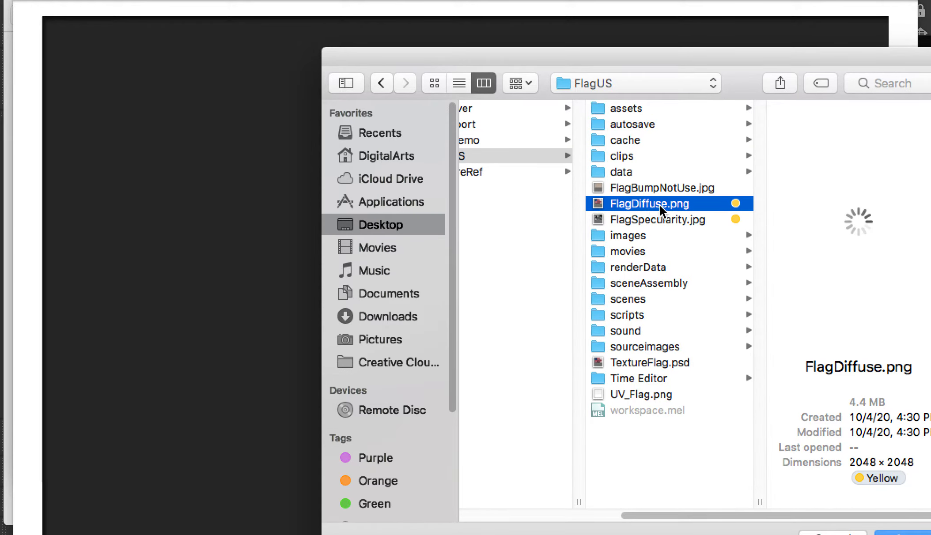
pyautogui.click(662, 188)
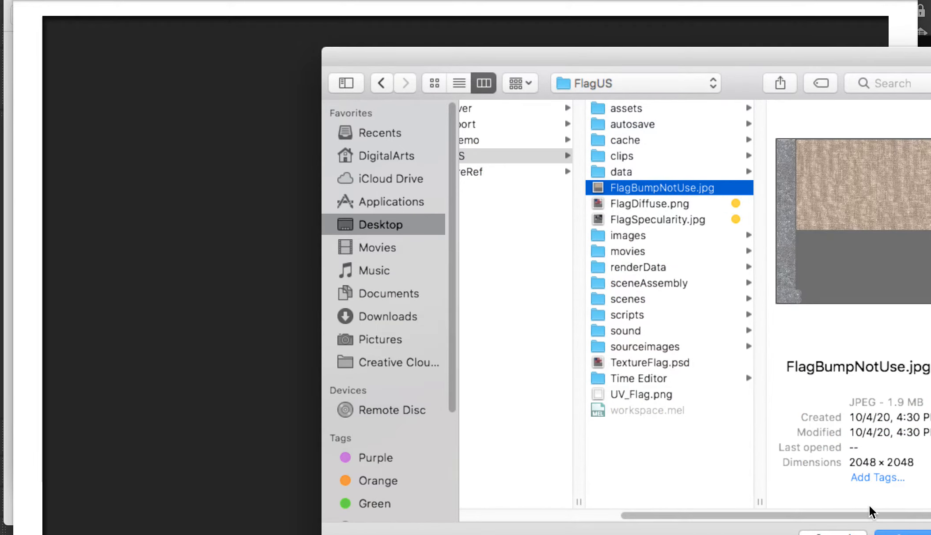
pyautogui.click(888, 533)
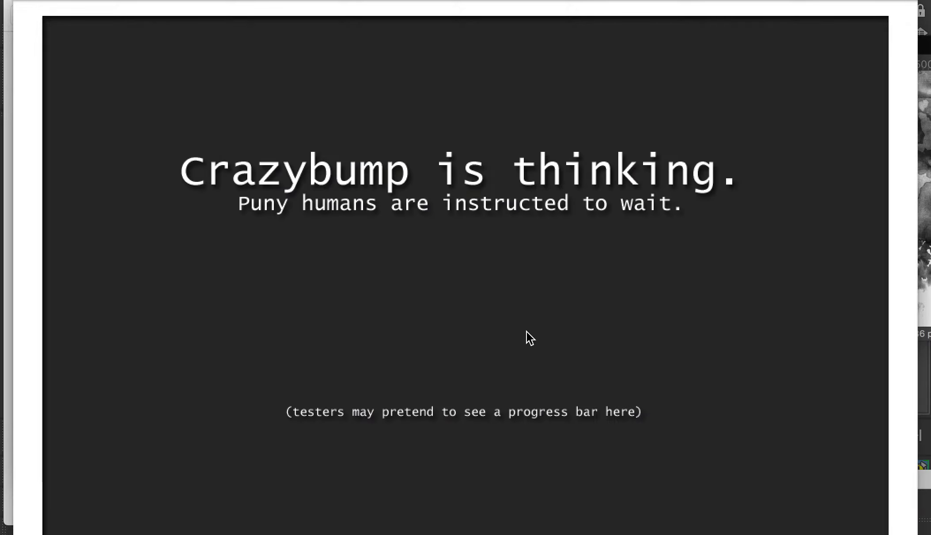
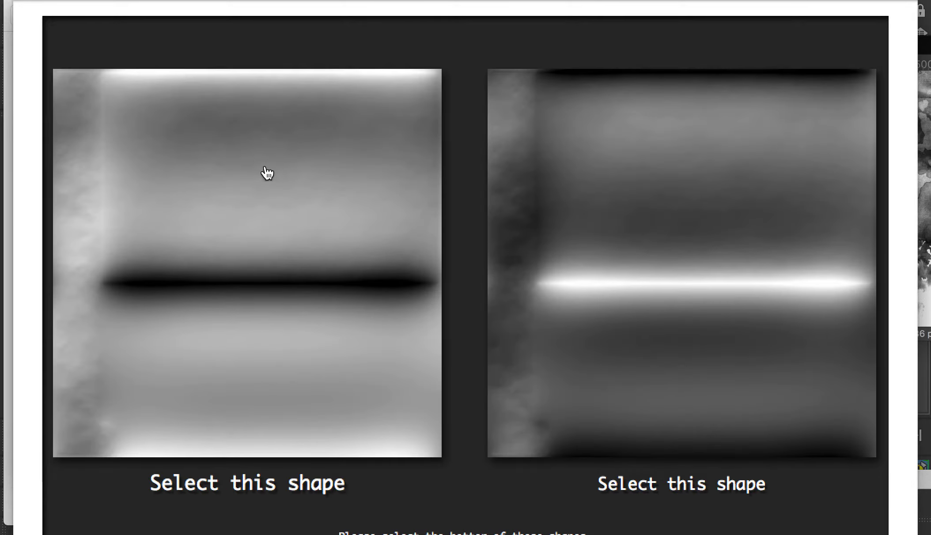
pyautogui.click(246, 202)
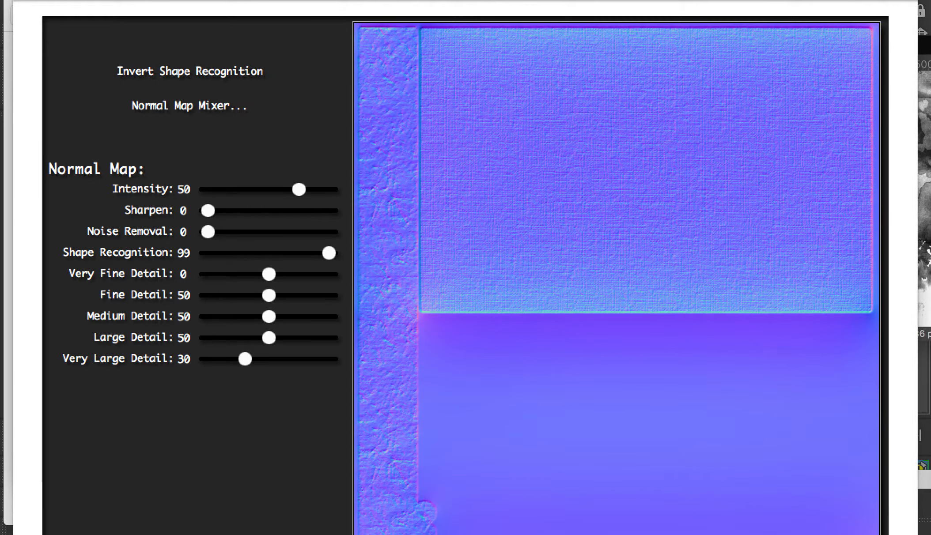
# Inspect the fabric weave and pole relief of the normal map up close in the 3D Preview, then close the preview
pyautogui.moveTo(861, 377); pyautogui.dragTo(179, 58)
pyautogui.scroll(3, 516, 313)
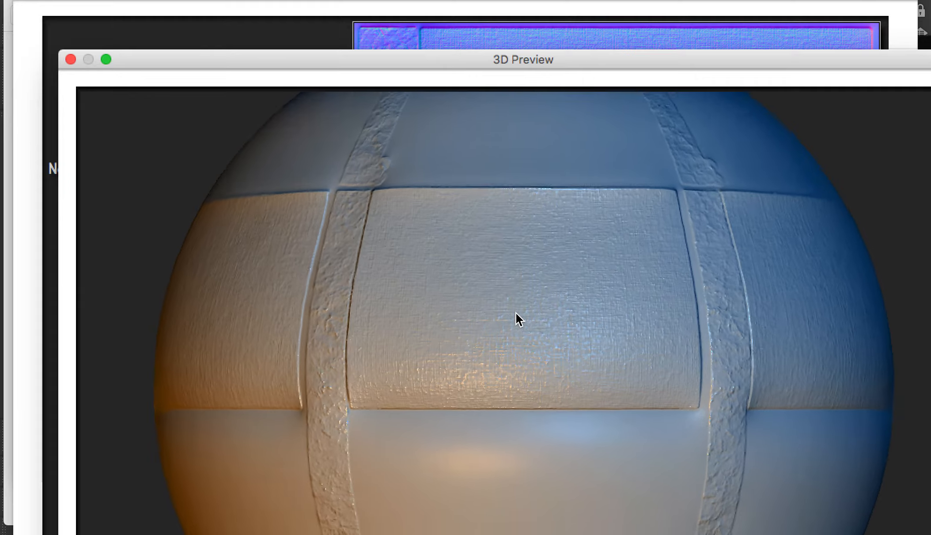
pyautogui.moveTo(576, 319); pyautogui.dragTo(542, 352)
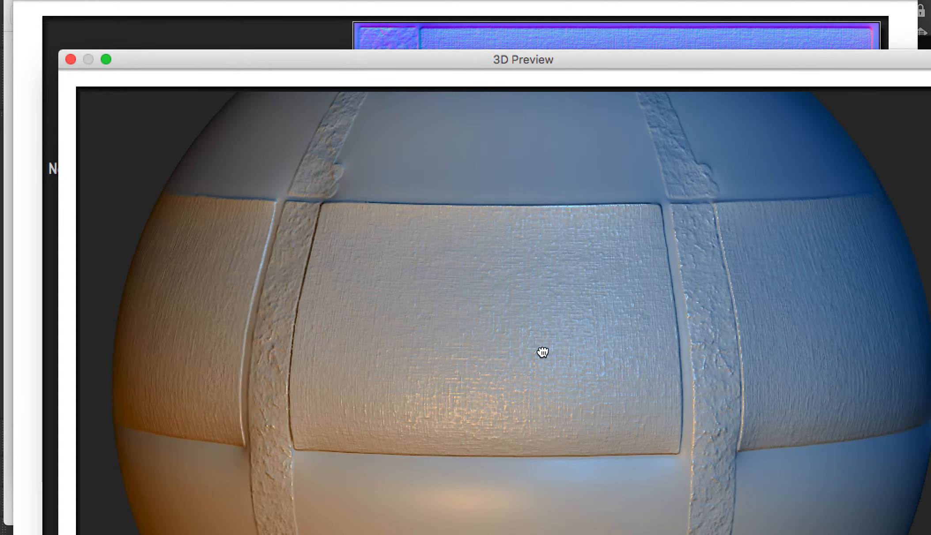
pyautogui.scroll(10, 462, 318)
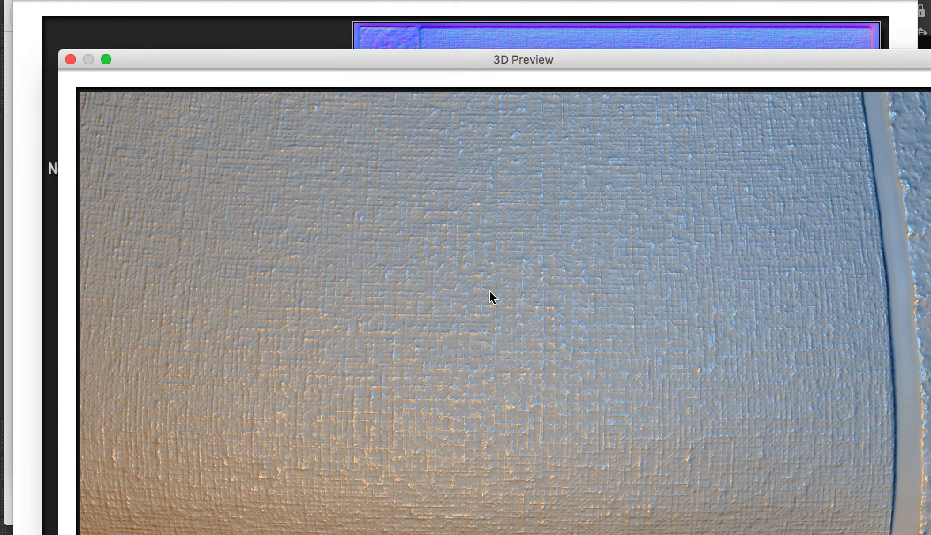
pyautogui.scroll(3, 493, 297)
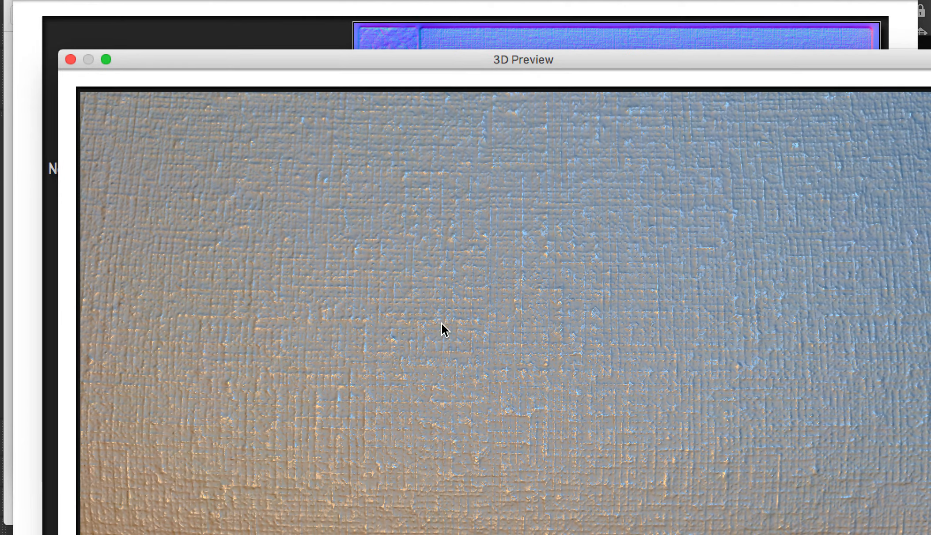
pyautogui.click(71, 59)
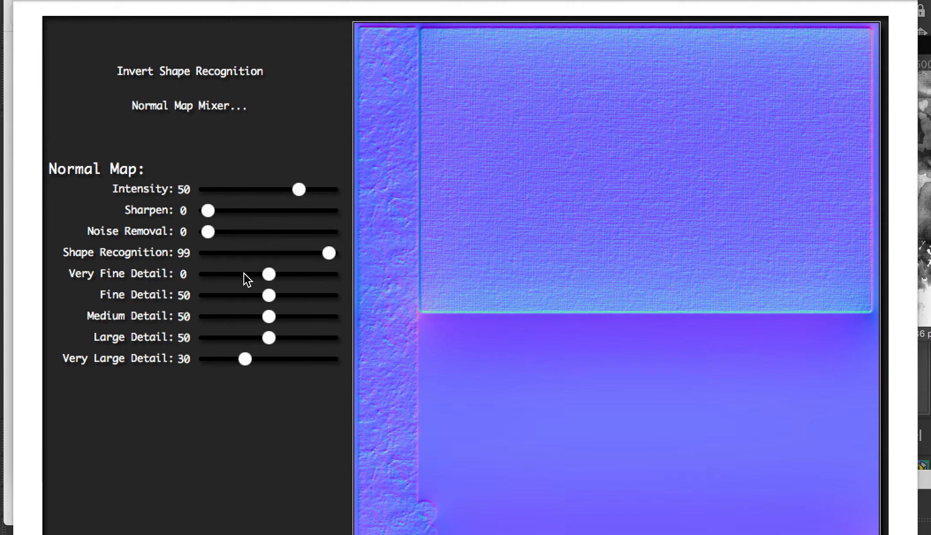
# Set the normal map's Intensity to 30
pyautogui.click(185, 189)
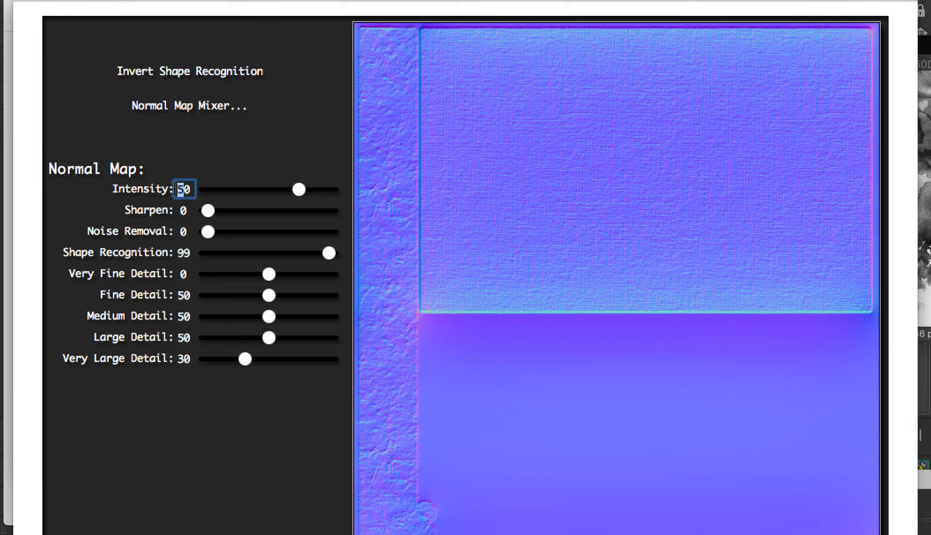
pyautogui.click(184, 190)
pyautogui.write('3')
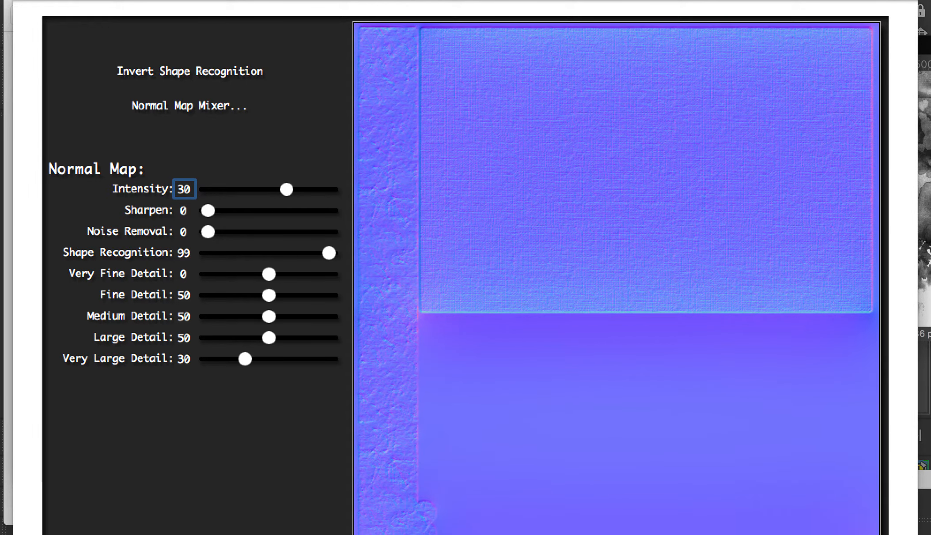
pyautogui.press('Return')
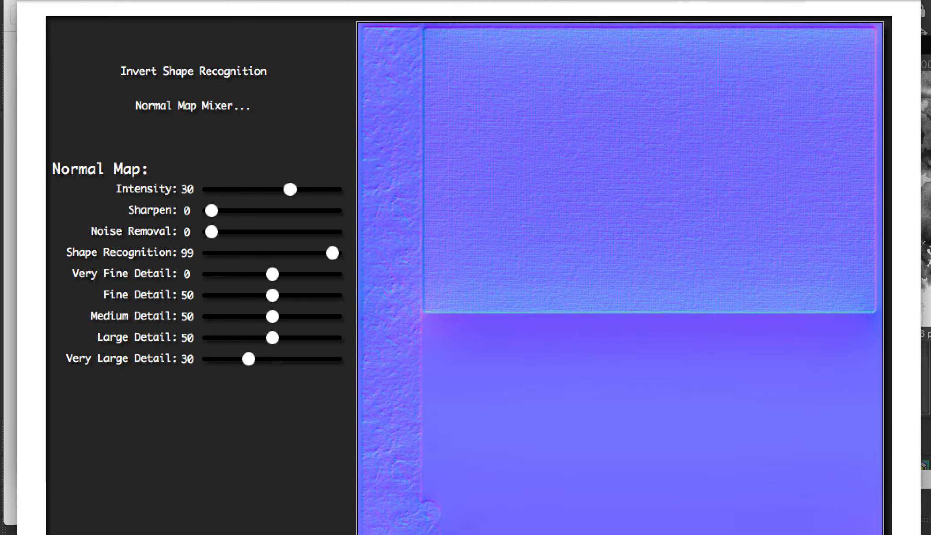
# Save the normal map as FlagNormal in the FlagUS folder
pyautogui.press('super+s')
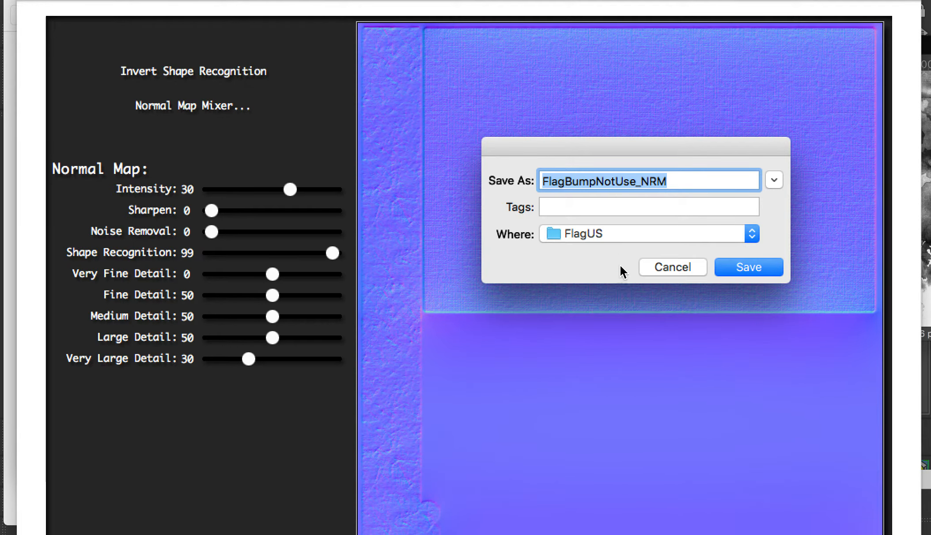
pyautogui.click(641, 180)
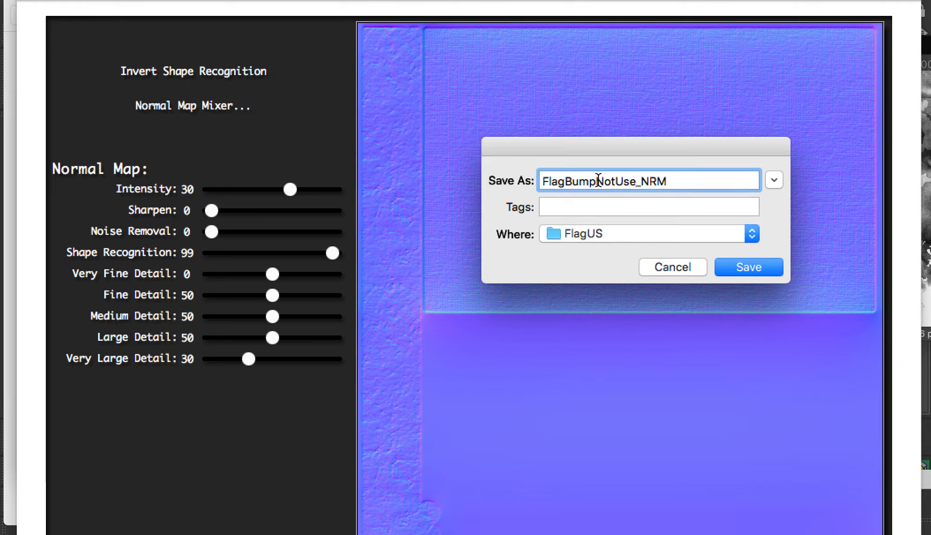
pyautogui.moveTo(568, 180); pyautogui.dragTo(769, 180)
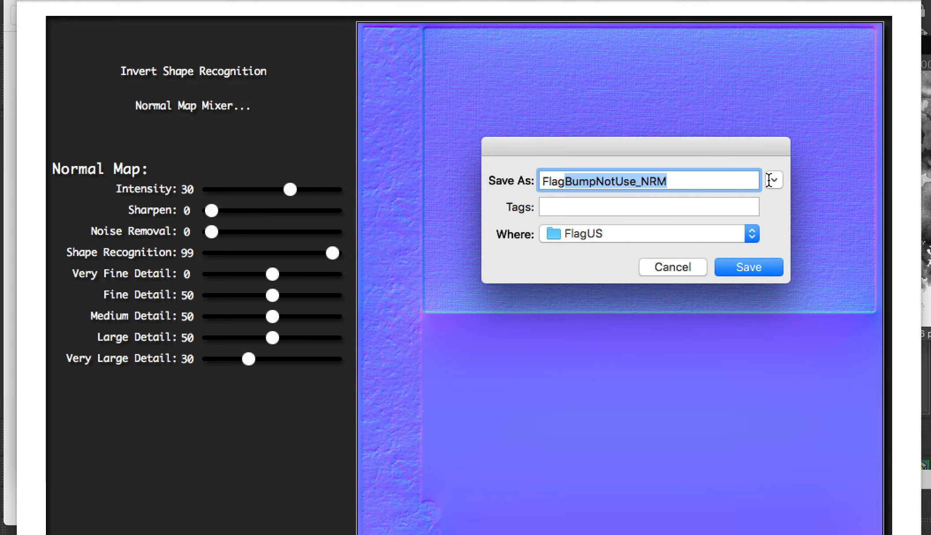
pyautogui.write('Normal')
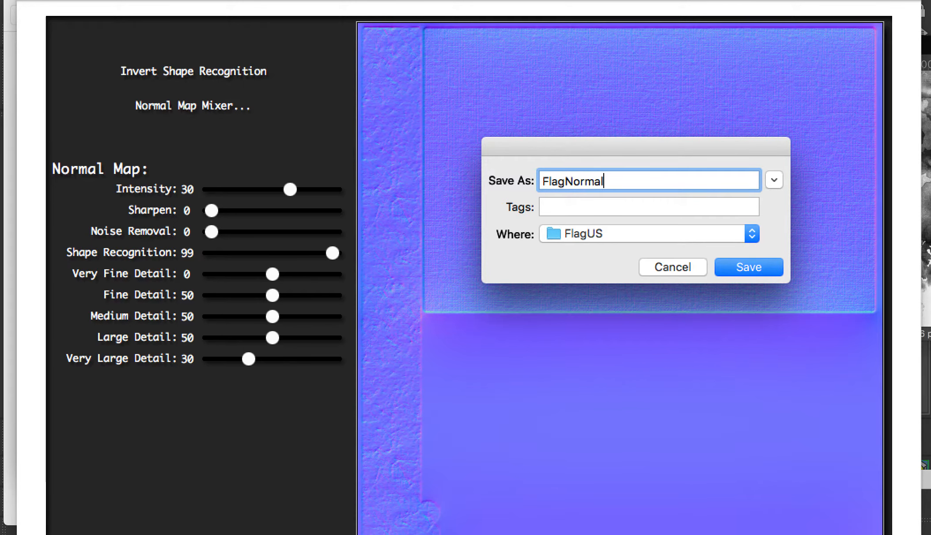
pyautogui.press('Return')
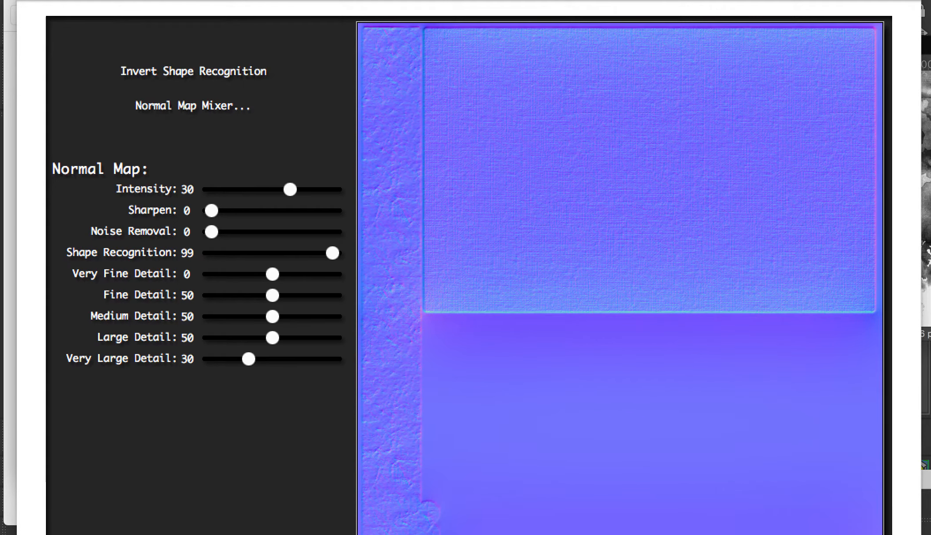
# Switch to Finder and tag FlagNormal.png in yellow
pyautogui.press('super+Tab')
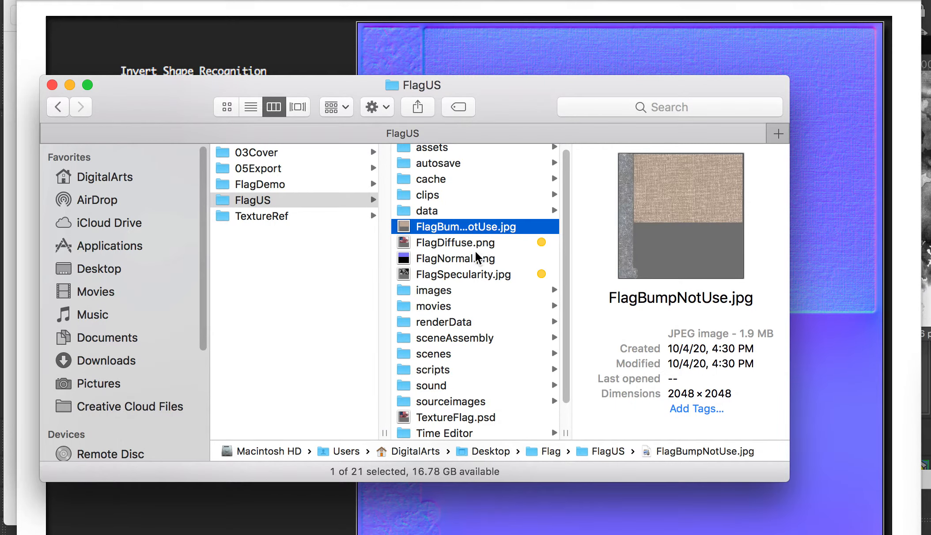
pyautogui.click(472, 260)
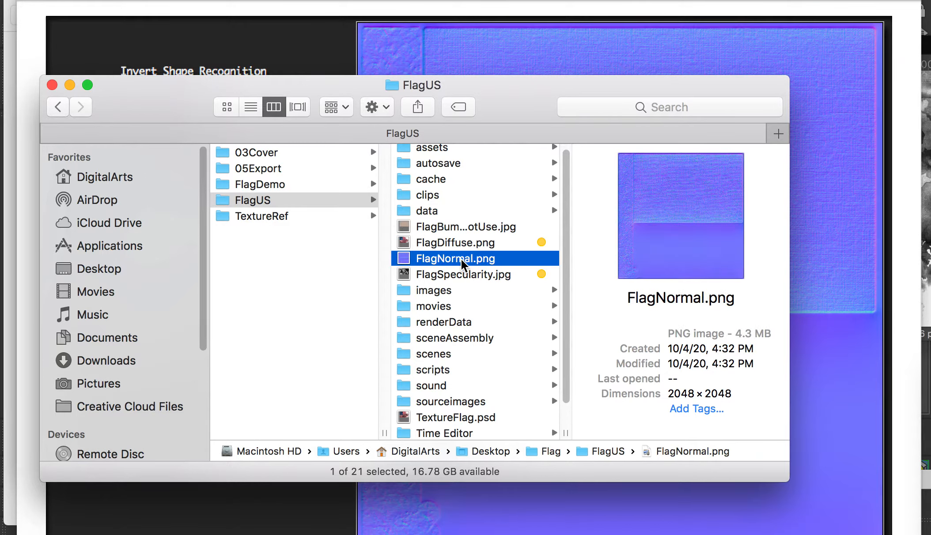
pyautogui.rightClick(461, 259)
pyautogui.click(521, 534)
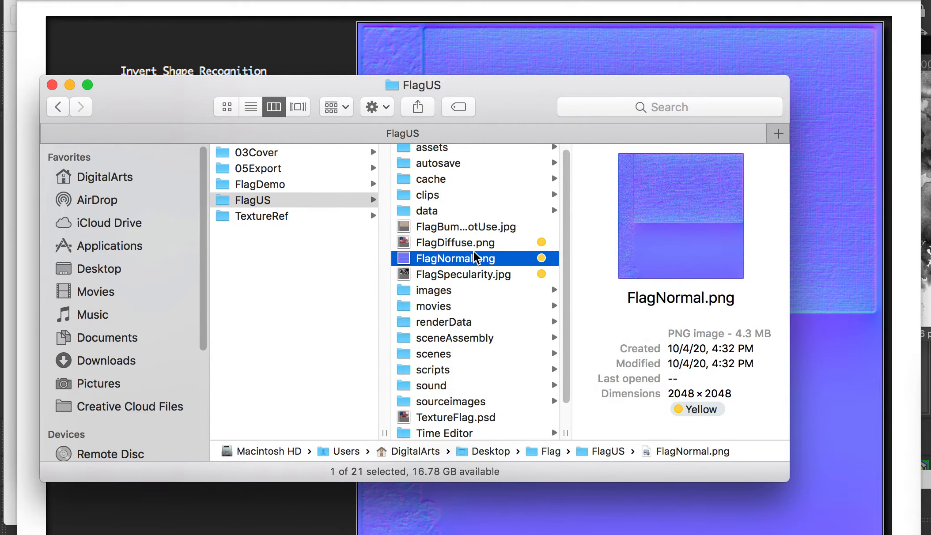
# Move FlagDiffuse.png, FlagNormal.png and FlagSpecularity.jpg into the project's sourceimages folder and open that folder
pyautogui.click(468, 244)
pyautogui.keyDown('shift'); pyautogui.click(447, 281); pyautogui.keyUp('shift')
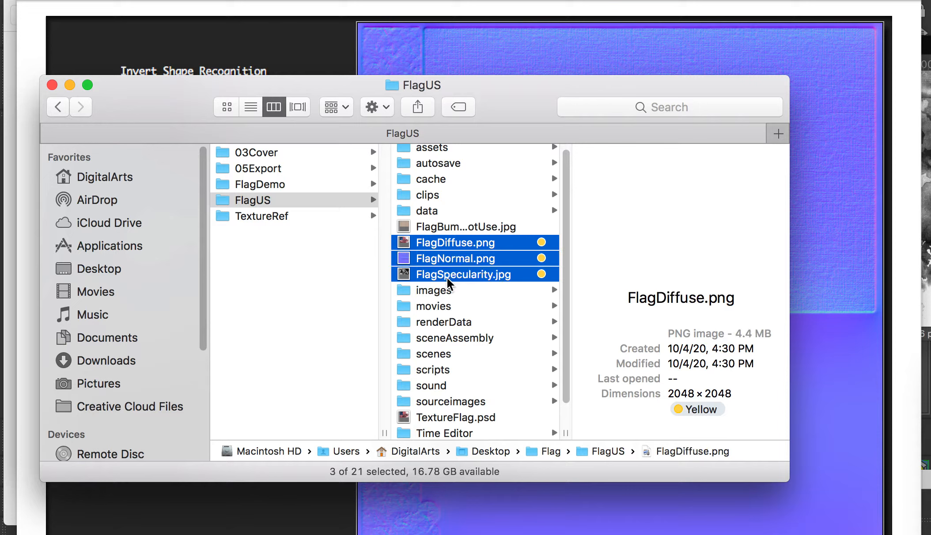
pyautogui.moveTo(447, 283); pyautogui.dragTo(460, 402)
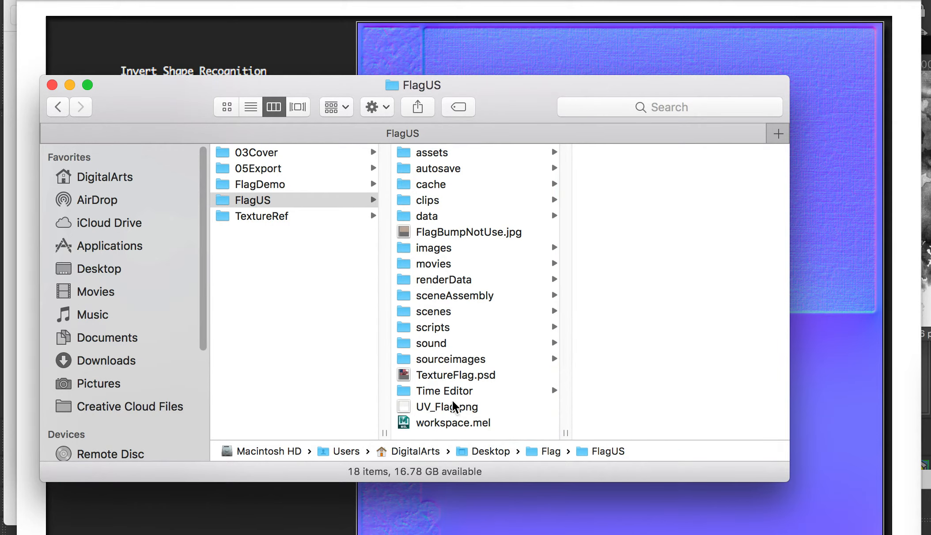
pyautogui.click(446, 362)
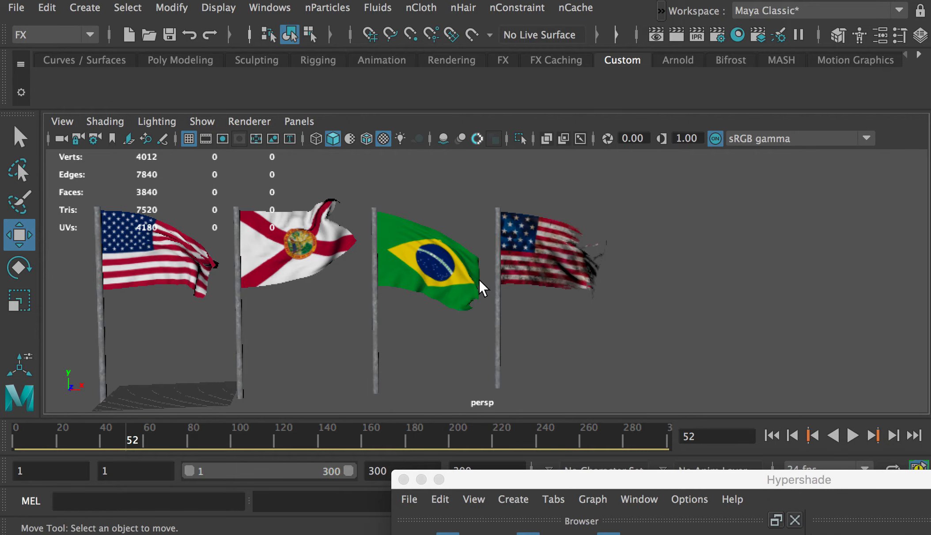
# In Maya, clear the Hypershade out of the way, bring the Outliner into view and hide Flag1 and Pole1
pyautogui.doubleClick(549, 478)
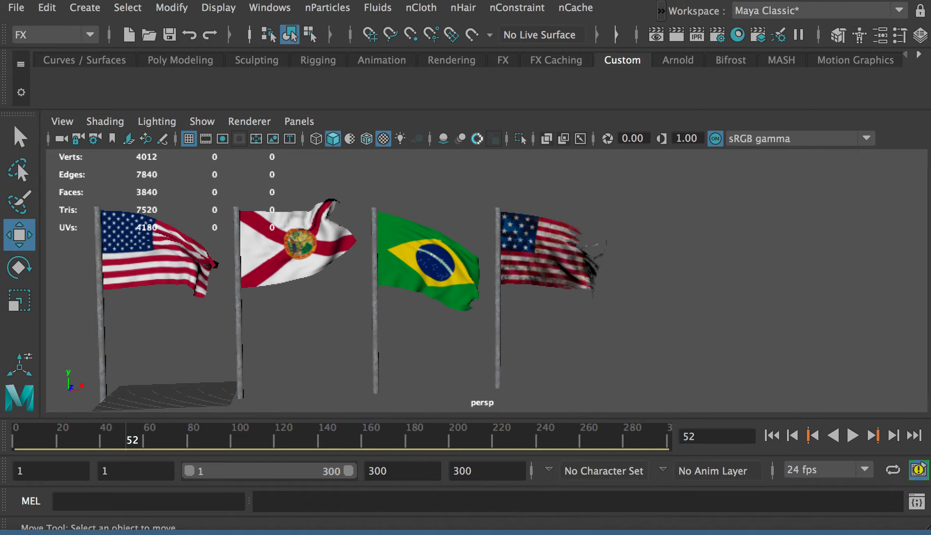
pyautogui.moveTo(930, 150); pyautogui.dragTo(804, 166)
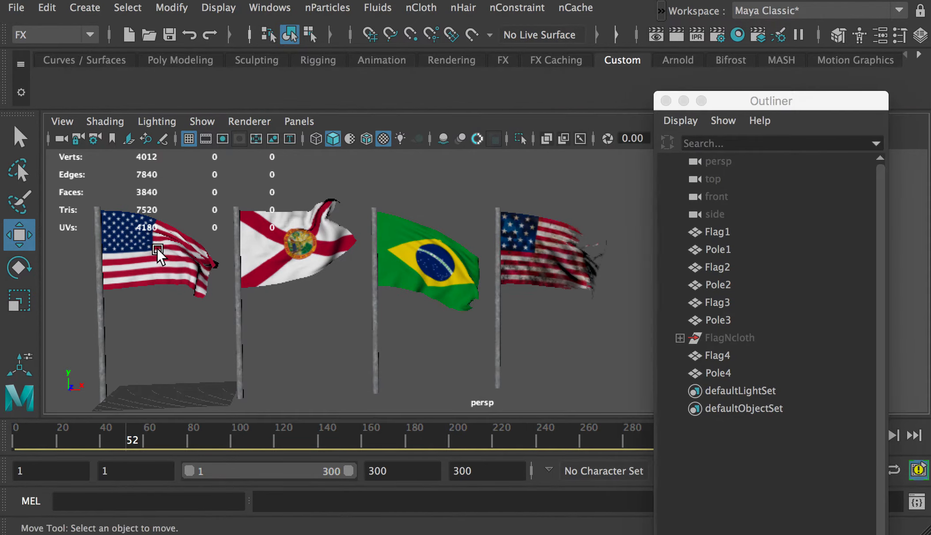
pyautogui.click(718, 232)
pyautogui.keyDown('shift'); pyautogui.click(718, 250); pyautogui.keyUp('shift')
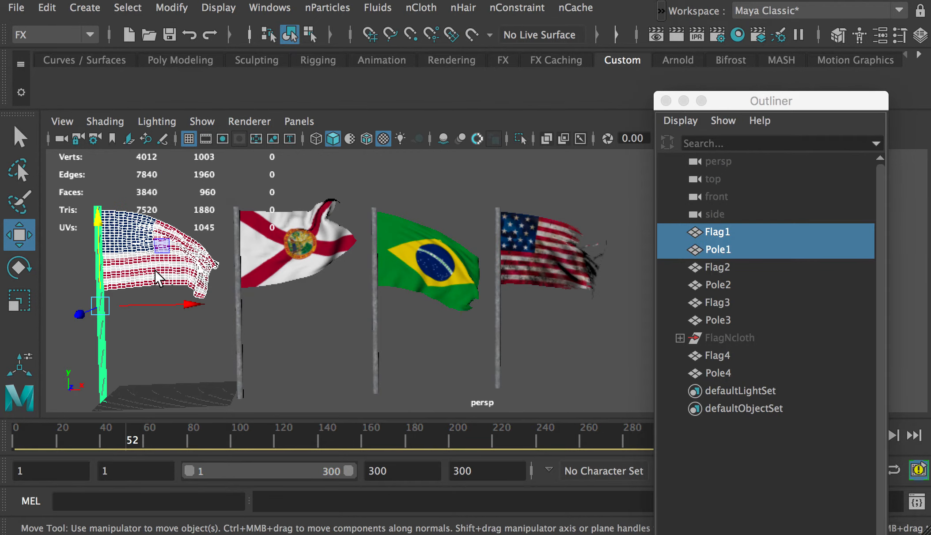
pyautogui.click(218, 8)
pyautogui.moveTo(253, 99)
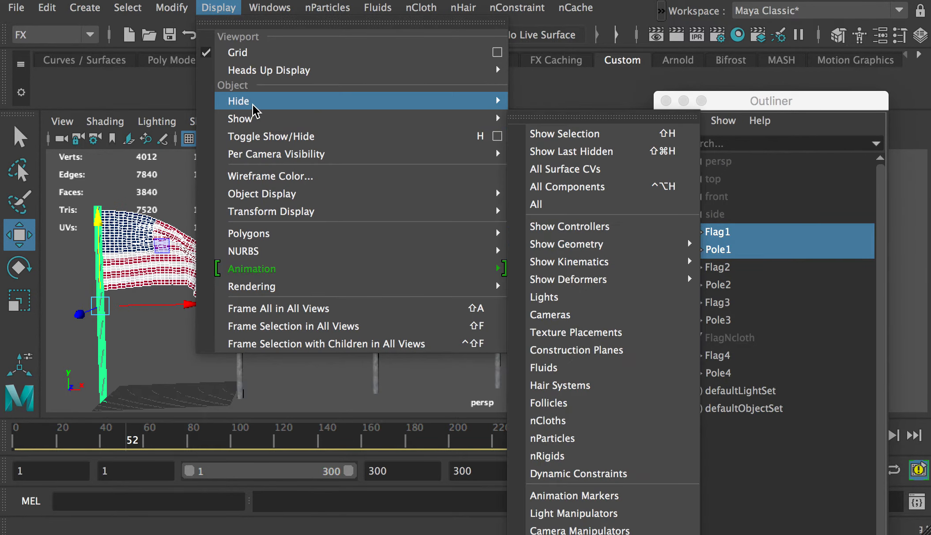
pyautogui.click(564, 118)
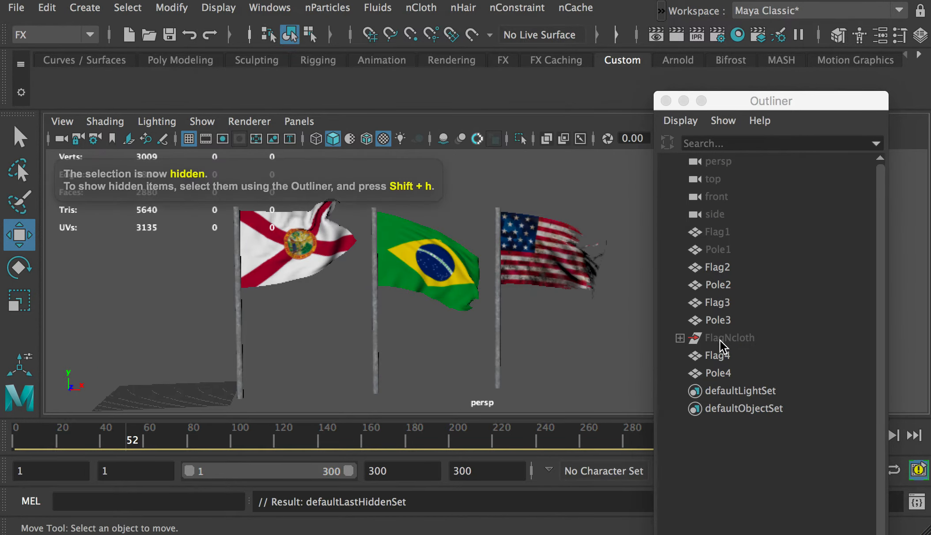
# Show the hidden FlagNcloth group and move the Outliner out of the viewport
pyautogui.click(722, 341)
pyautogui.hotkey('shift', 'h')
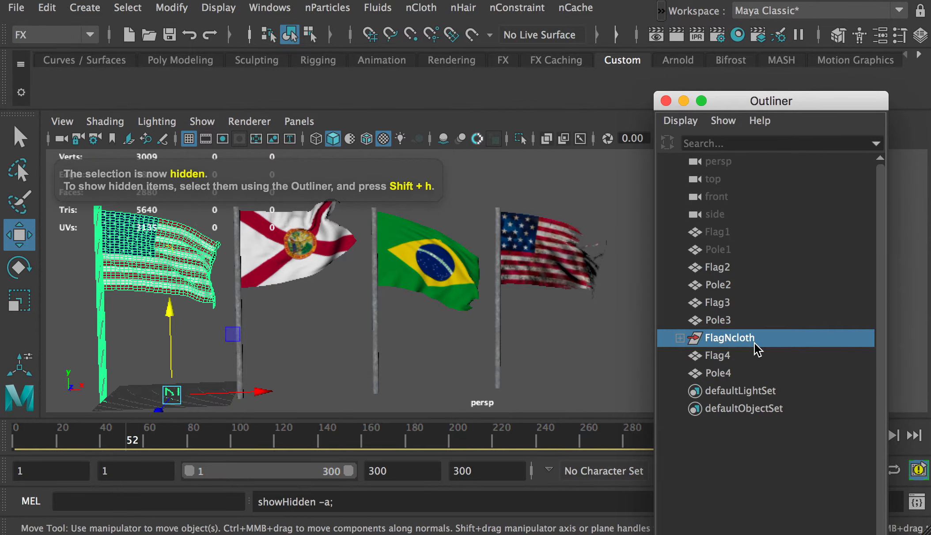
pyautogui.moveTo(747, 100); pyautogui.dragTo(930, 85)
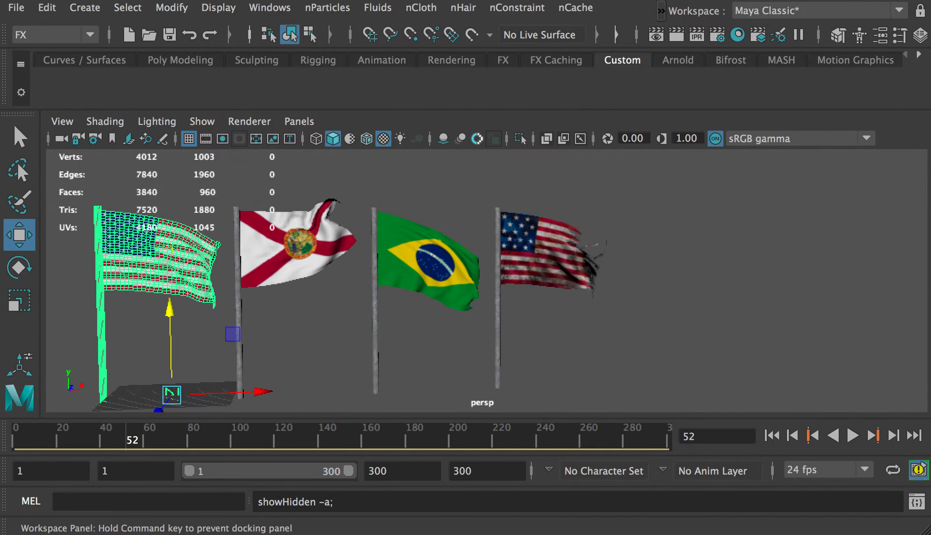
# Rewind to the first frame and play the nCloth flag simulation several times to check how the cloth moves
pyautogui.moveTo(35, 432); pyautogui.dragTo(9, 437)
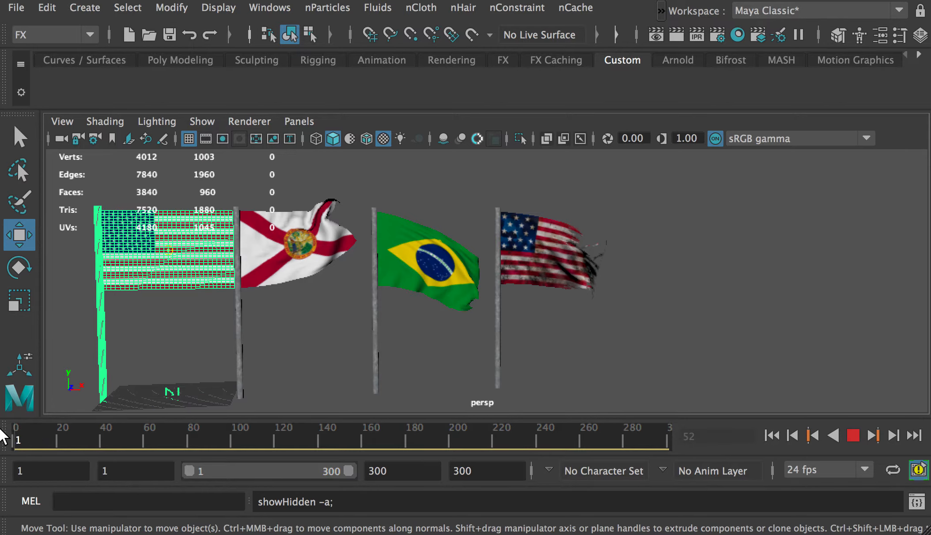
pyautogui.click(852, 436)
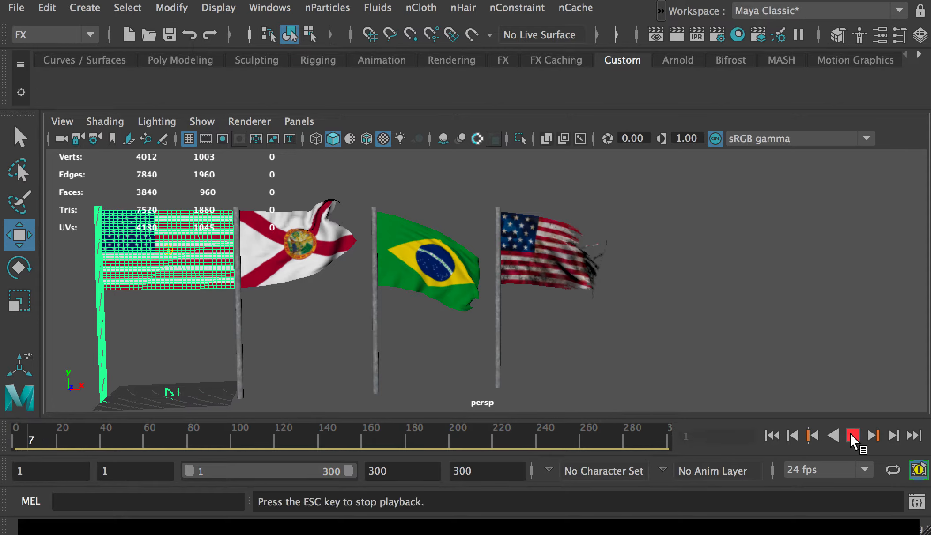
pyautogui.click(853, 436)
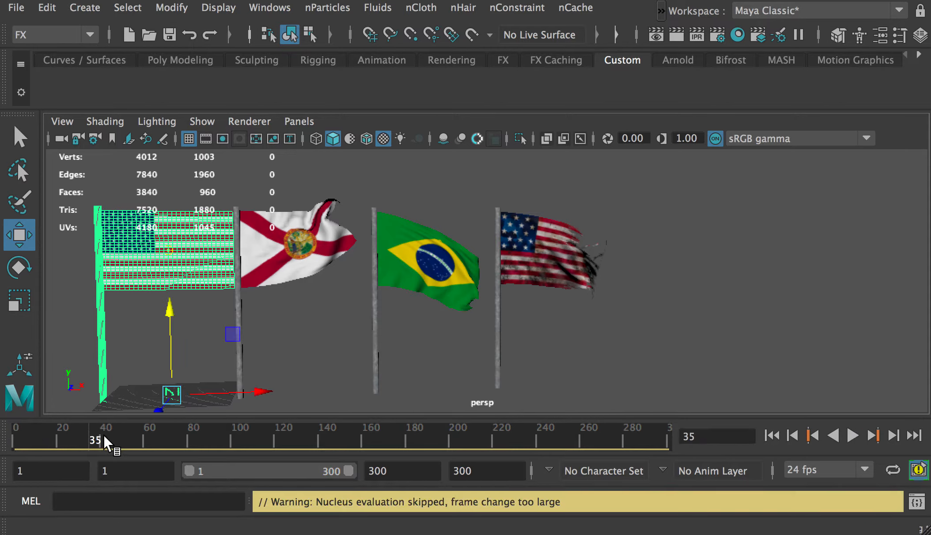
pyautogui.moveTo(110, 446); pyautogui.dragTo(1, 444)
pyautogui.click(676, 329)
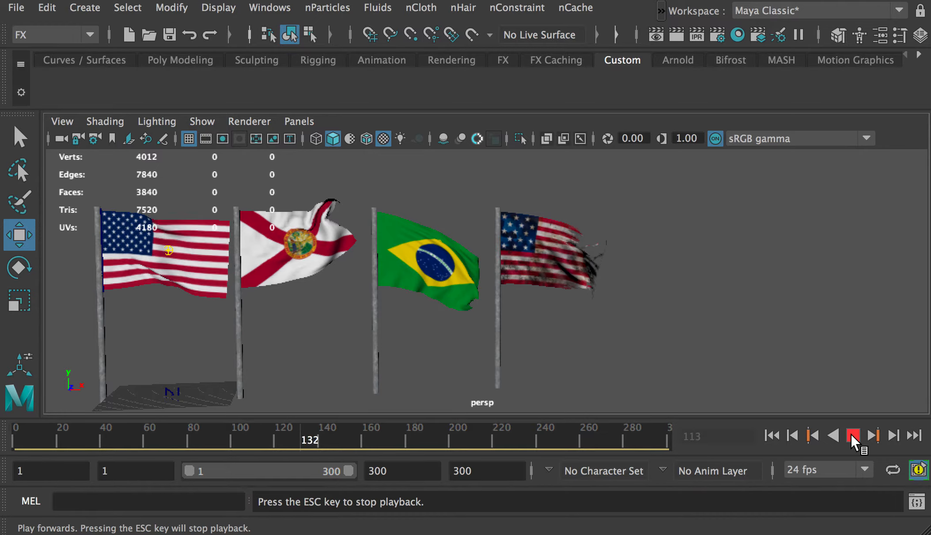
pyautogui.click(852, 436)
pyautogui.moveTo(264, 433); pyautogui.dragTo(1, 439)
pyautogui.click(849, 436)
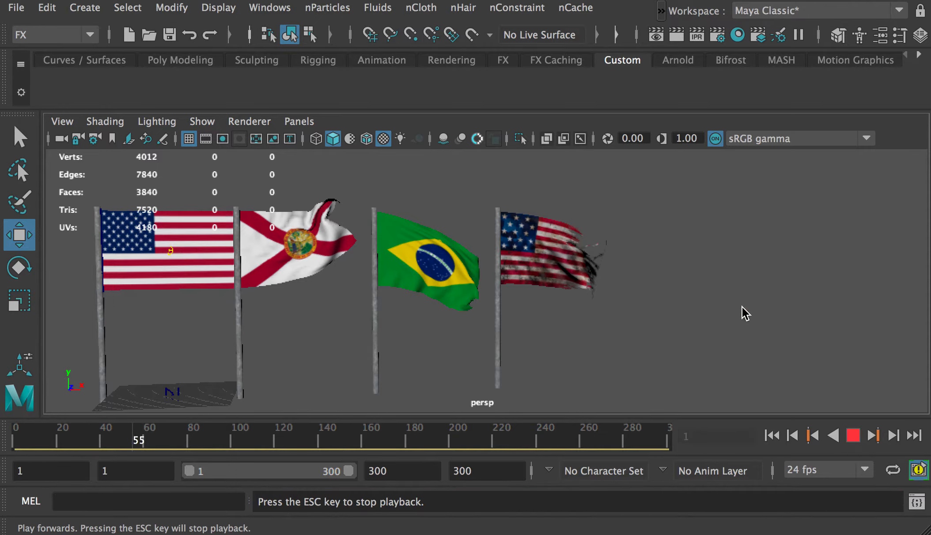
pyautogui.click(853, 437)
# Switch to Photoshop, save TextureFlag.psd and quit the program, discarding the changes to Wet.jpg
pyautogui.press('super+Tab')
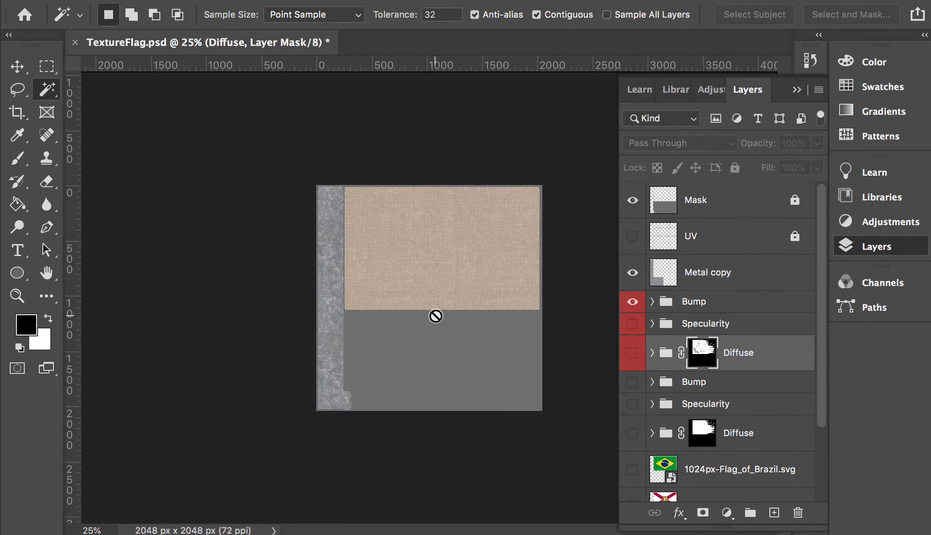
pyautogui.press('super+s')
pyautogui.press('super+q')
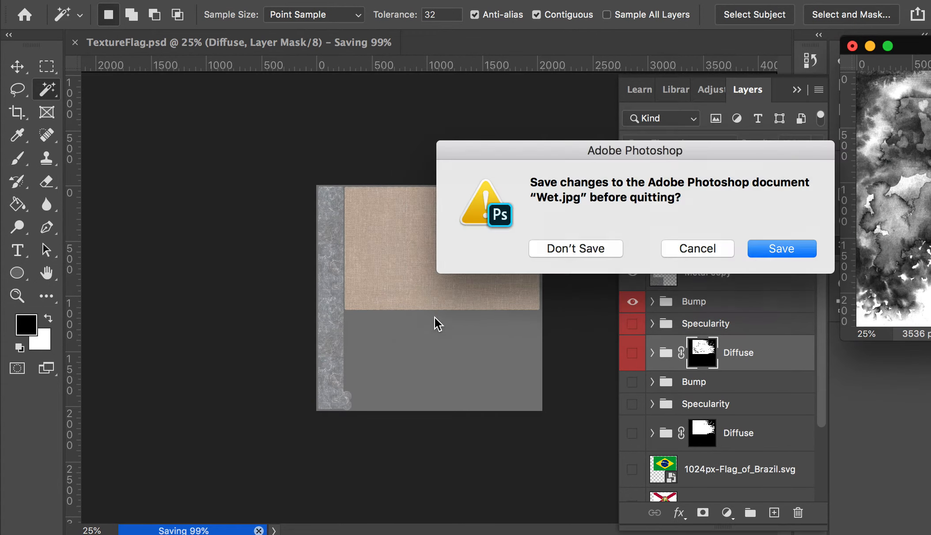
pyautogui.click(568, 249)
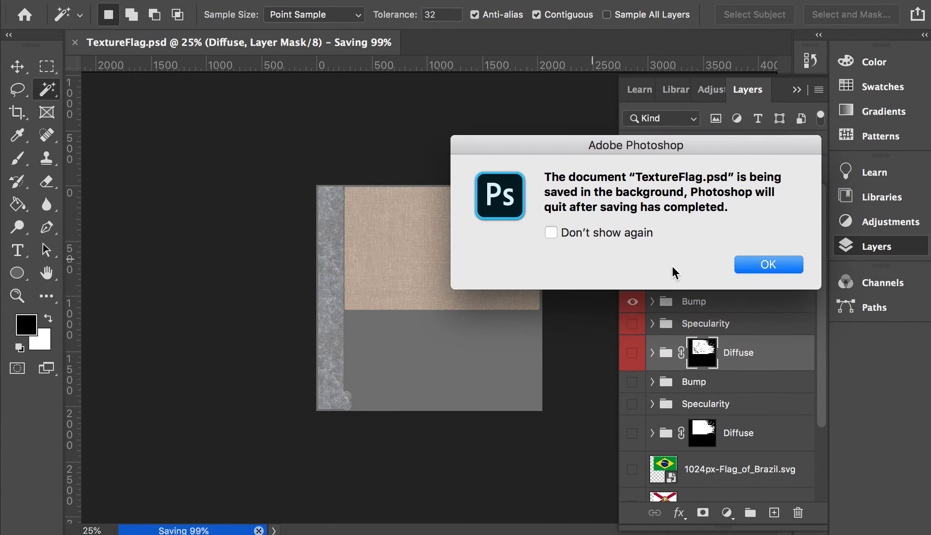
pyautogui.click(757, 263)
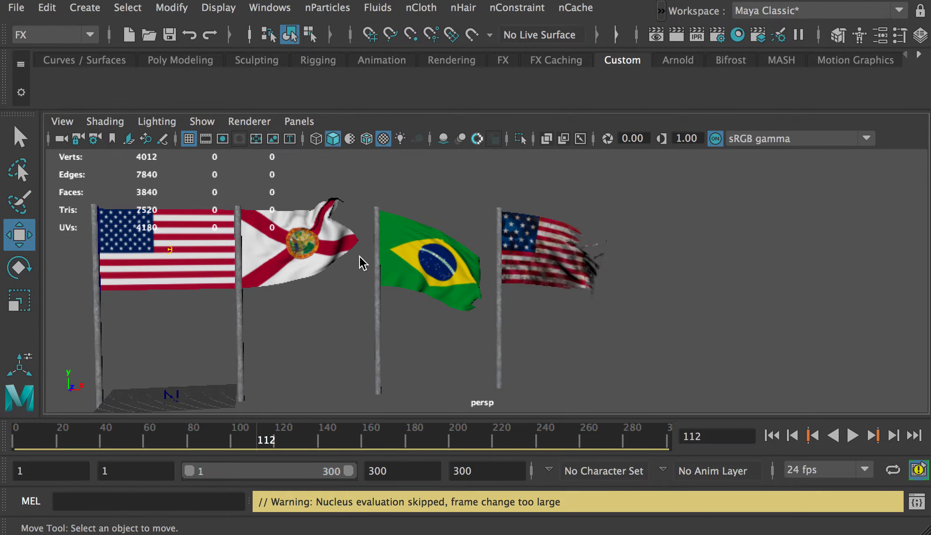
# Quit the normal map program, return to Maya and play the nCloth flag simulation from the first frame
pyautogui.press('super+Tab')
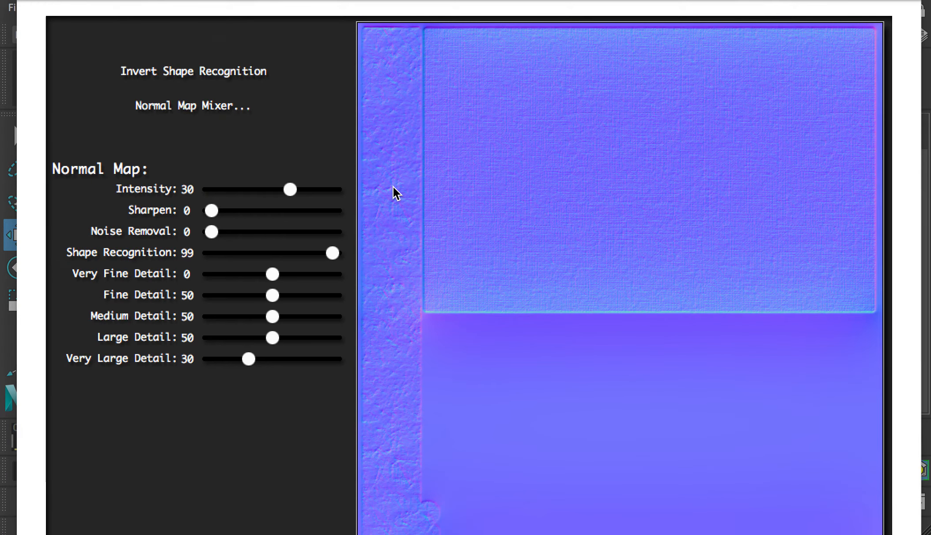
pyautogui.press('super+q')
pyautogui.click(84, 438)
pyautogui.hotkey('alt', 'v')
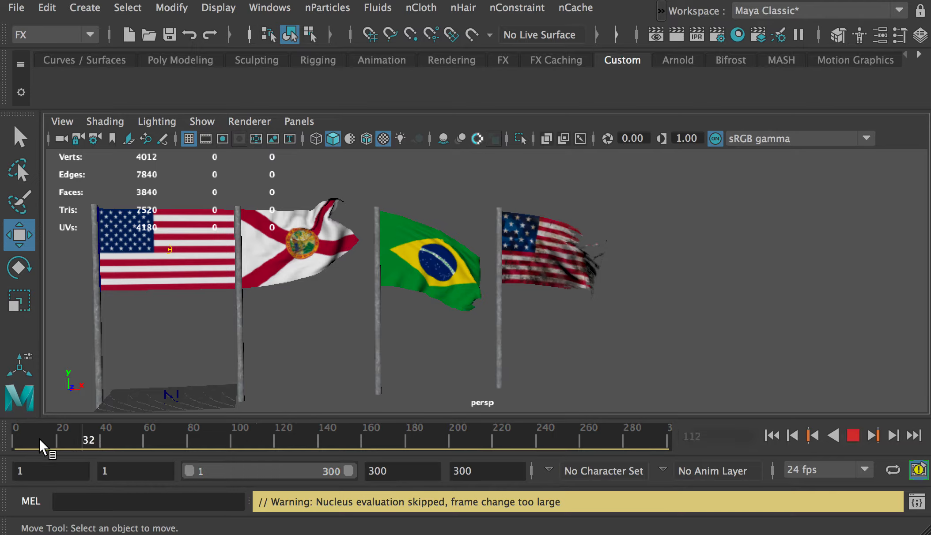
pyautogui.click(851, 435)
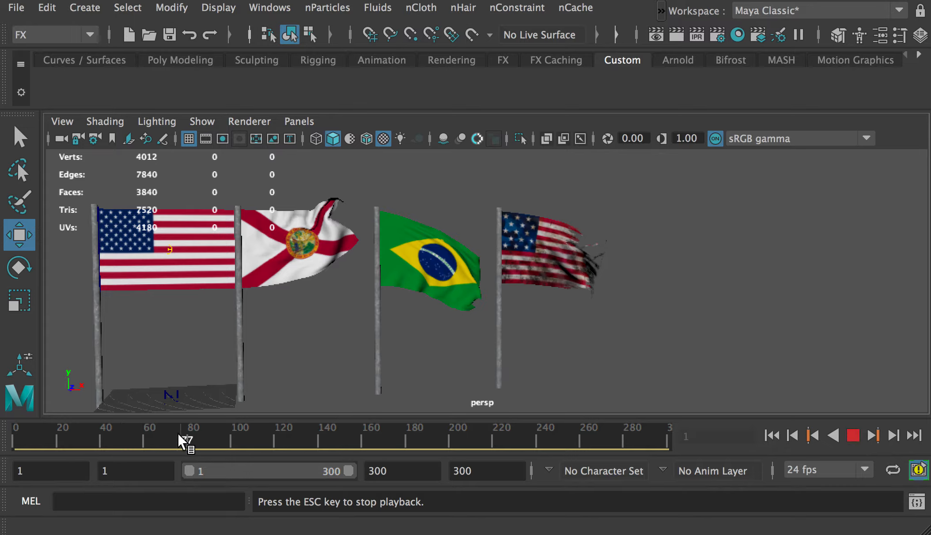
pyautogui.click(853, 435)
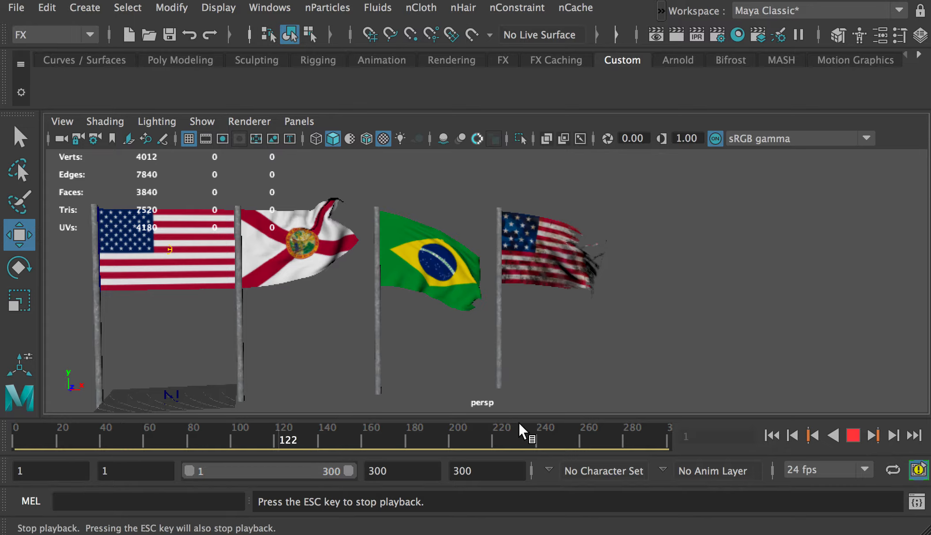
pyautogui.moveTo(58, 438); pyautogui.dragTo(9, 441)
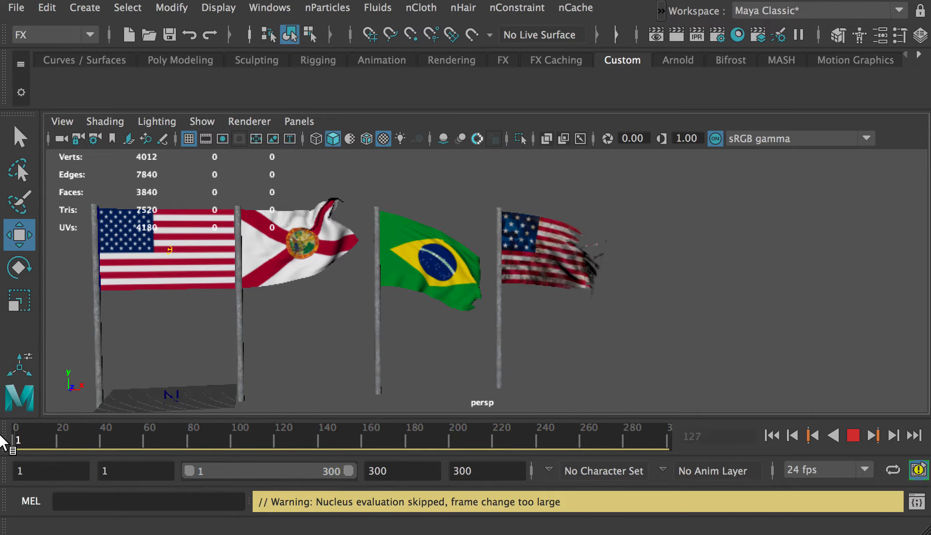
# Bring the Outliner back into view and hide the FlagNcloth group
pyautogui.moveTo(620, 200); pyautogui.dragTo(499, 274)
pyautogui.moveTo(930, 90); pyautogui.dragTo(717, 92)
pyautogui.click(727, 326)
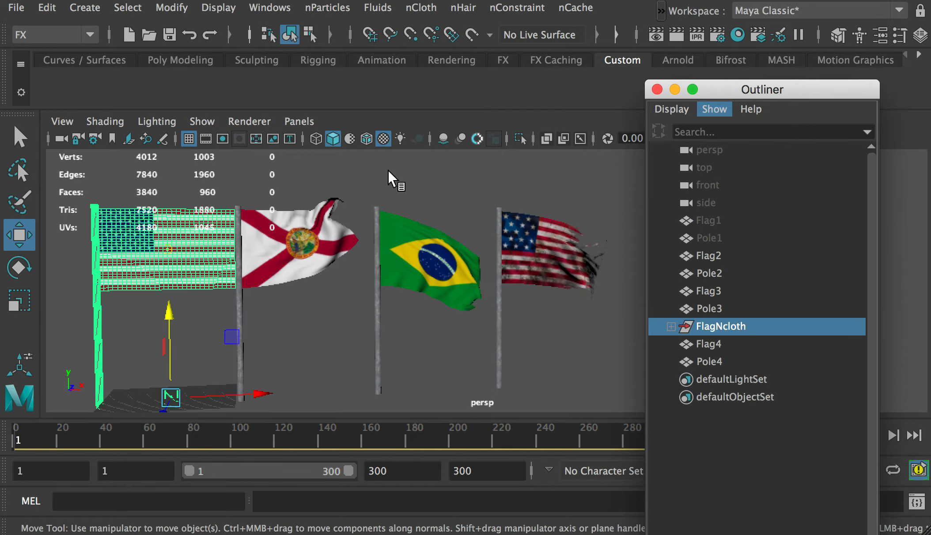
pyautogui.click(222, 10)
pyautogui.moveTo(397, 102)
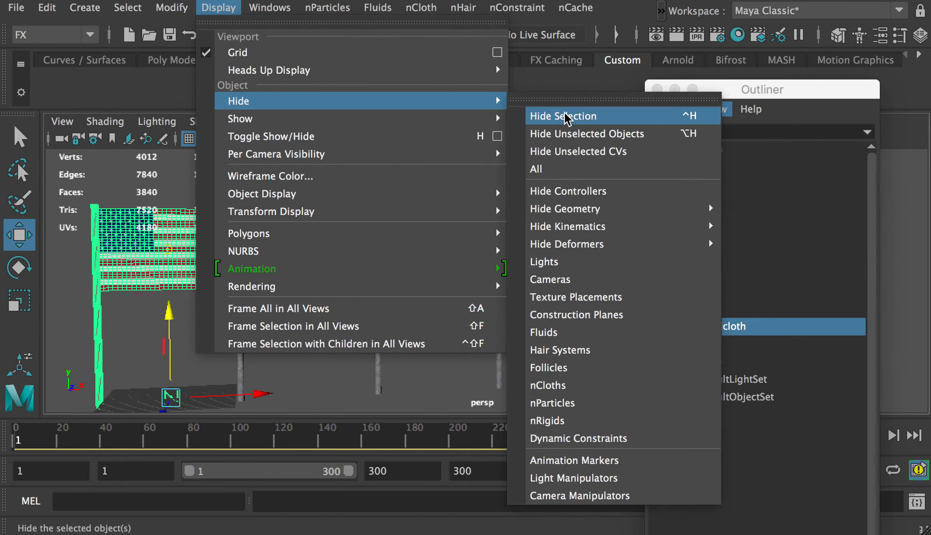
pyautogui.click(564, 116)
# Show the hidden Flag1 and Pole1 objects and clear the selection
pyautogui.click(715, 223)
pyautogui.keyDown('shift'); pyautogui.click(712, 235); pyautogui.keyUp('shift')
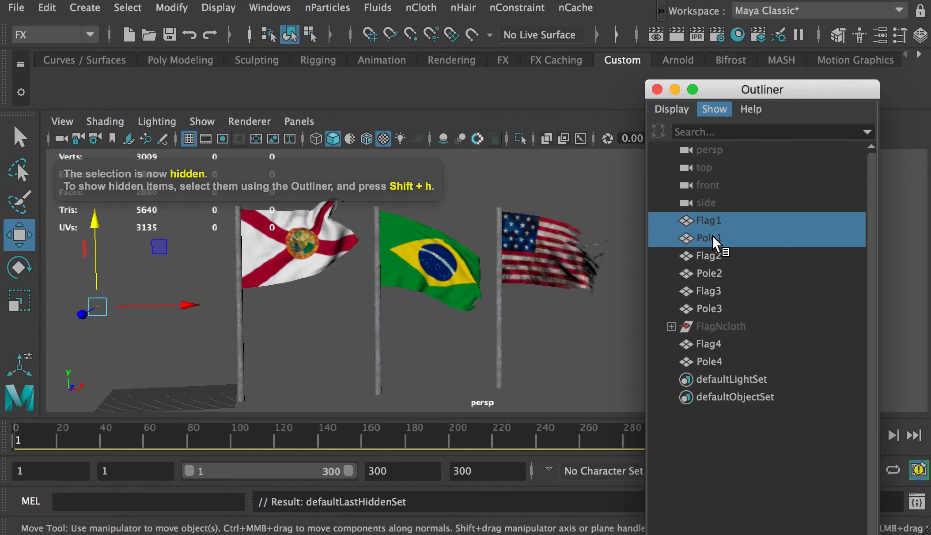
pyautogui.hotkey('shift', 'h')
pyautogui.click(287, 305)
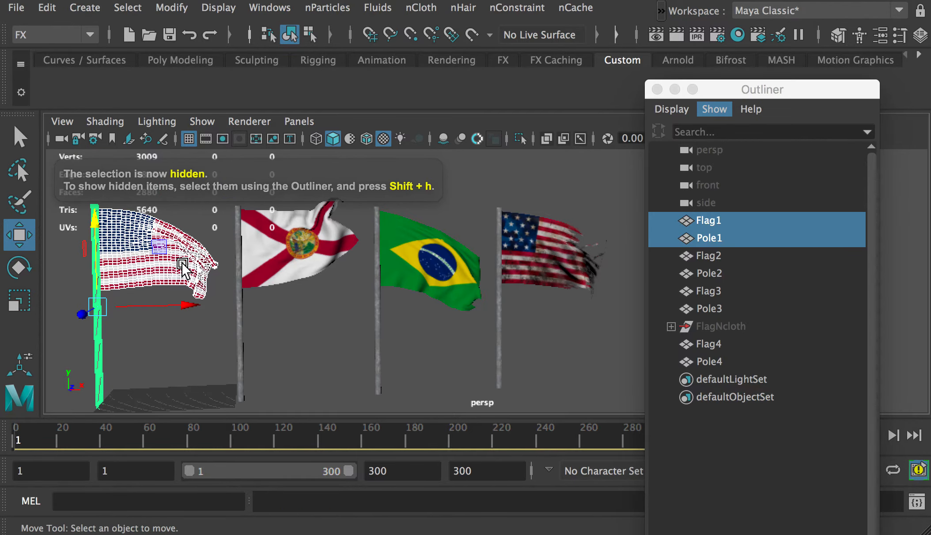
pyautogui.click(298, 316)
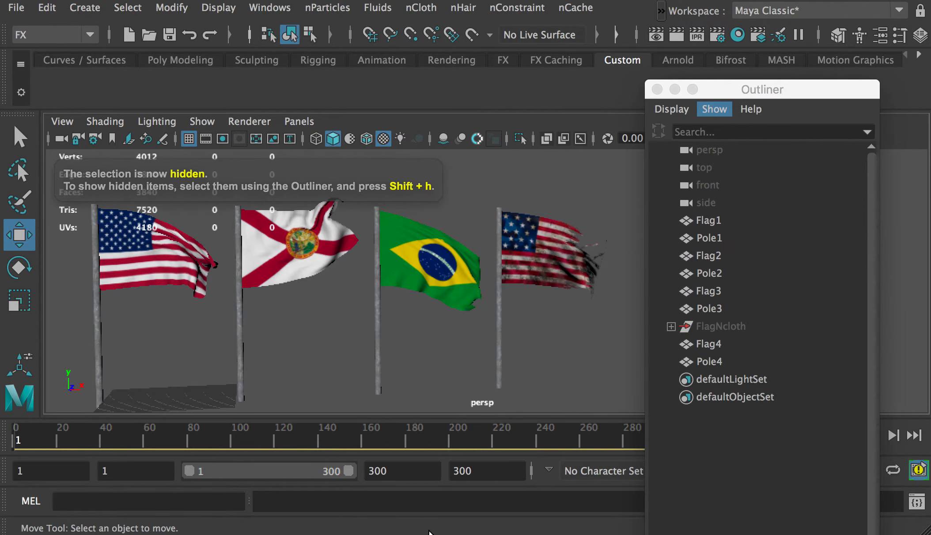
# Bring up the Hypershade, create a new Blinn material and name it FlagM5
pyautogui.moveTo(441, 533); pyautogui.dragTo(526, 195)
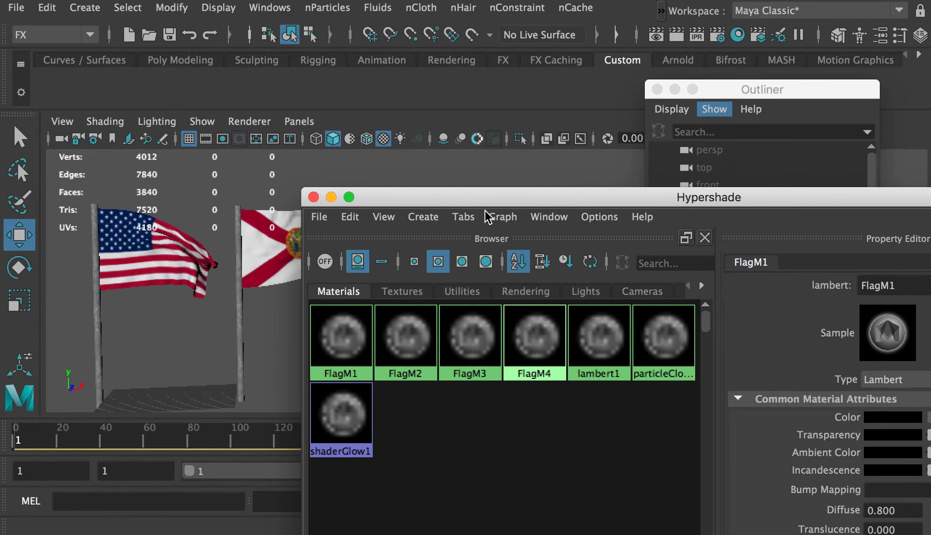
pyautogui.click(423, 217)
pyautogui.moveTo(481, 190)
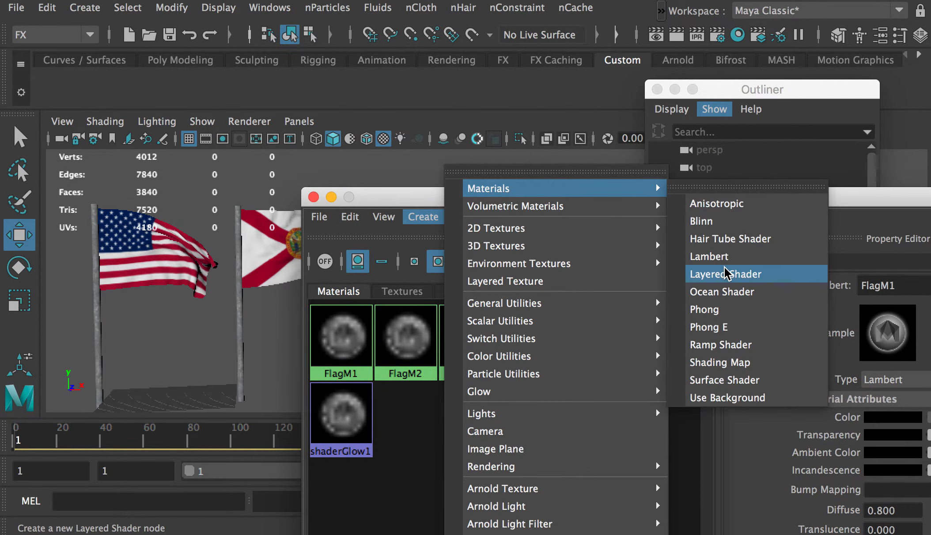
pyautogui.click(707, 222)
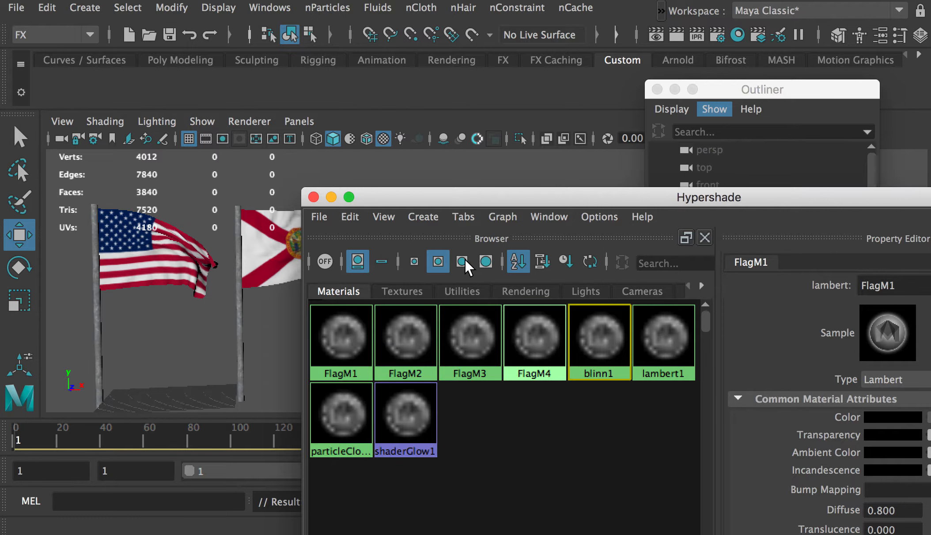
pyautogui.click(590, 334)
pyautogui.moveTo(647, 198); pyautogui.dragTo(449, 182)
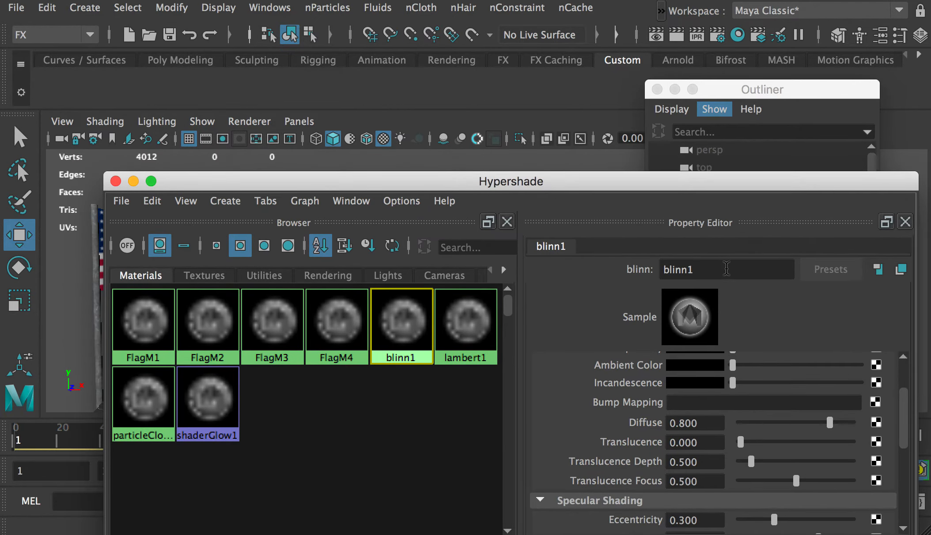
pyautogui.doubleClick(757, 269)
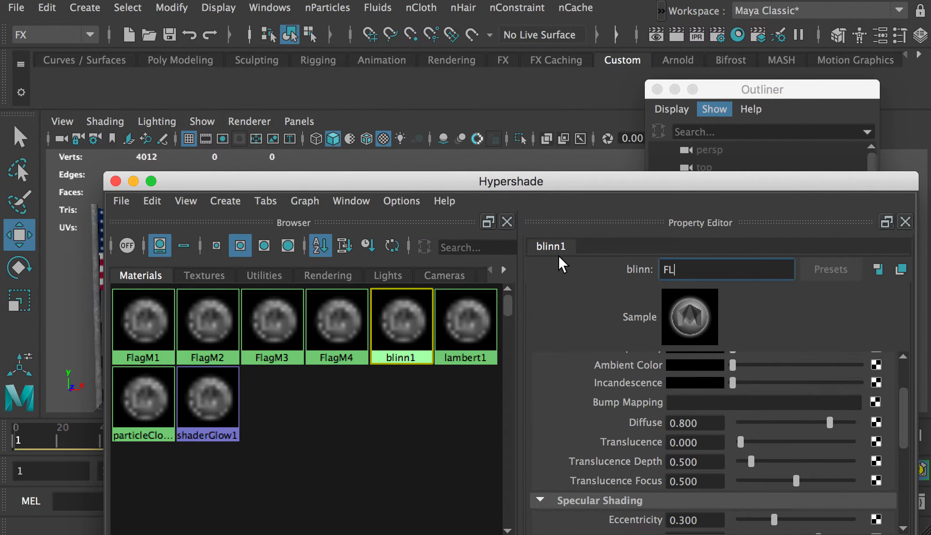
pyautogui.write('FlagM5')
pyautogui.press('Return')
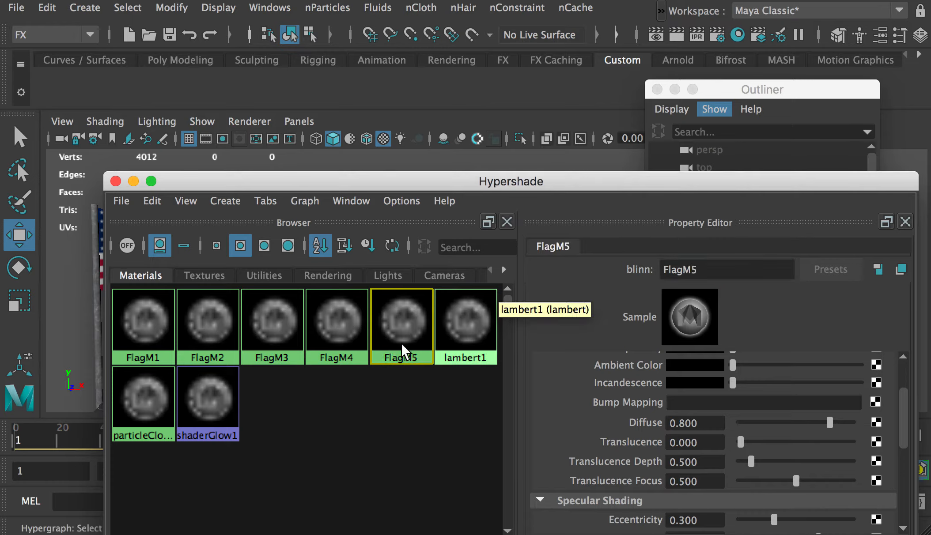
# Map FlagM5's color to a file texture using FlagDiffuse.png from the sourceimages folder
pyautogui.moveTo(901, 418); pyautogui.dragTo(903, 375)
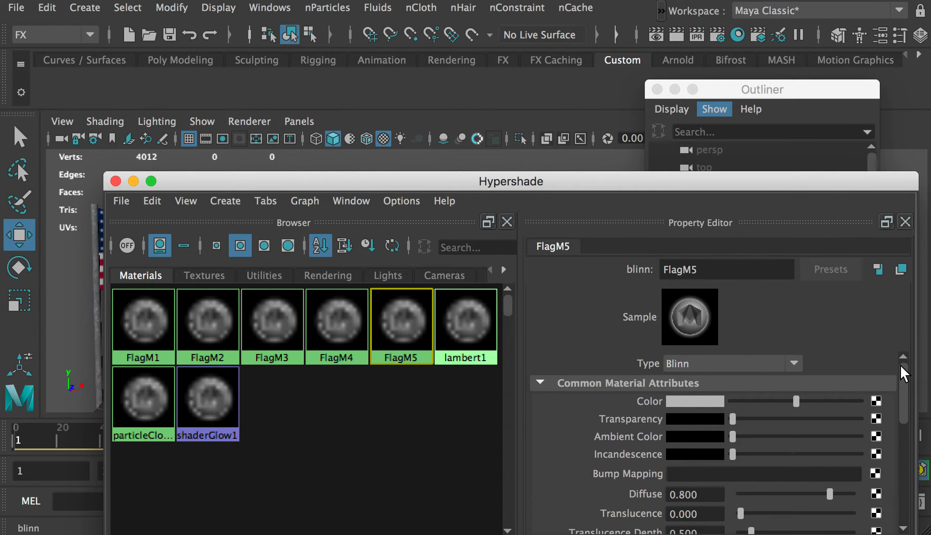
pyautogui.click(877, 401)
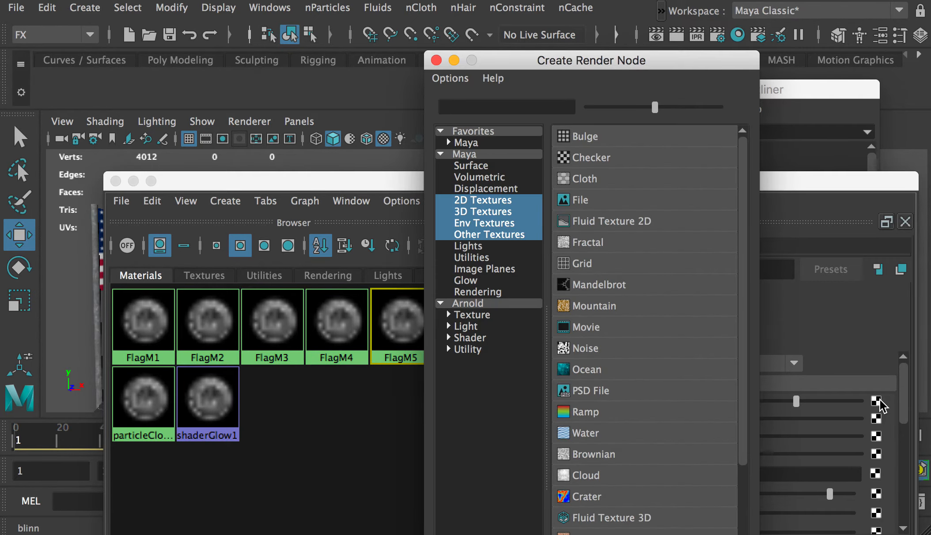
pyautogui.click(580, 201)
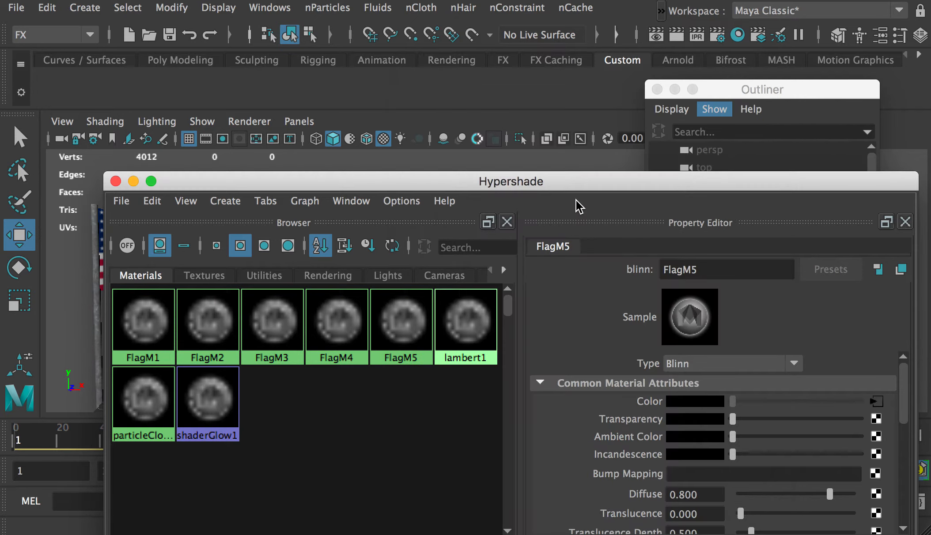
pyautogui.click(880, 444)
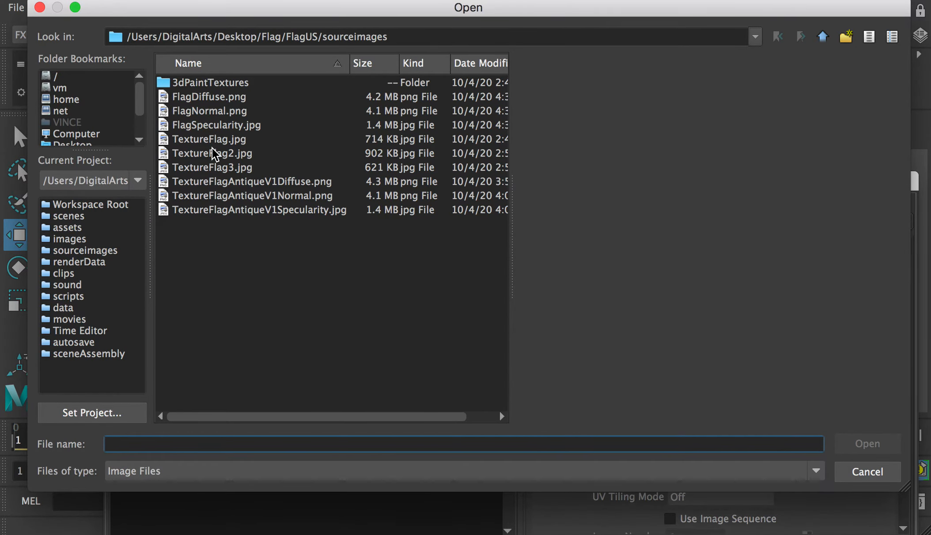
pyautogui.click(206, 96)
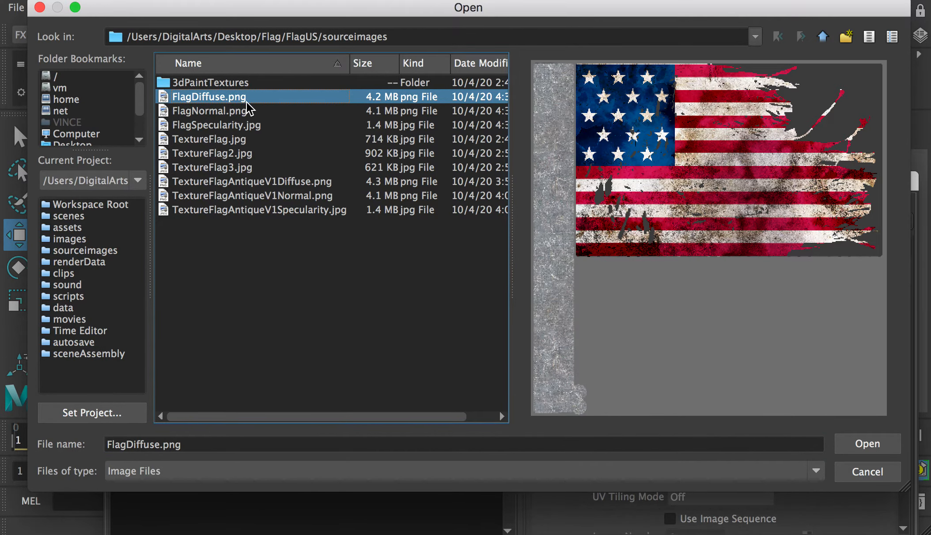
pyautogui.click(867, 444)
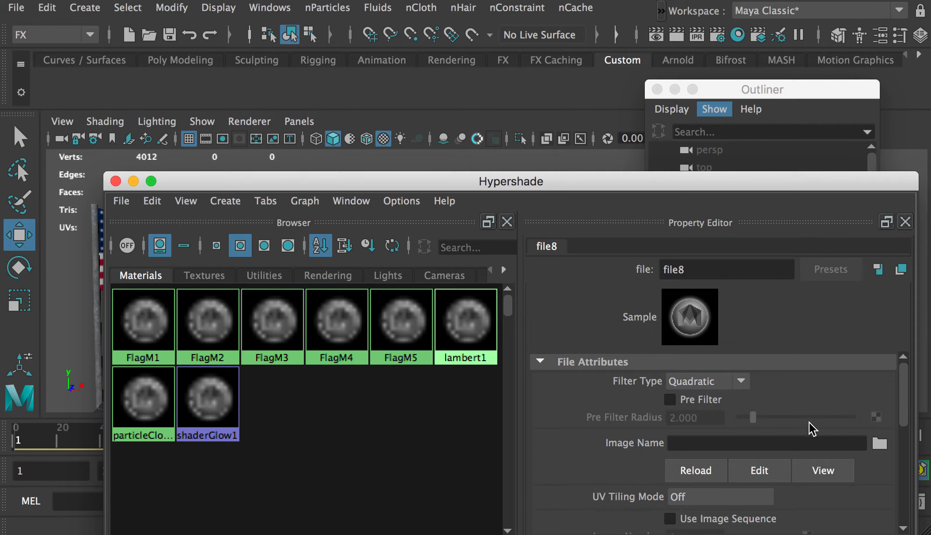
# Assign the FlagM5 material to the Flag1 mesh and inspect the ragged texture up close
pyautogui.moveTo(416, 181); pyautogui.dragTo(616, 212)
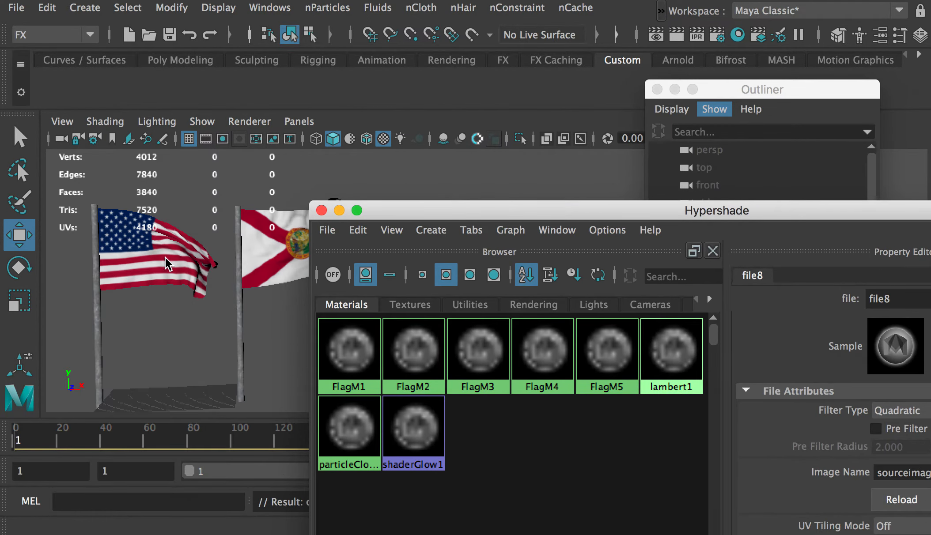
pyautogui.click(149, 311)
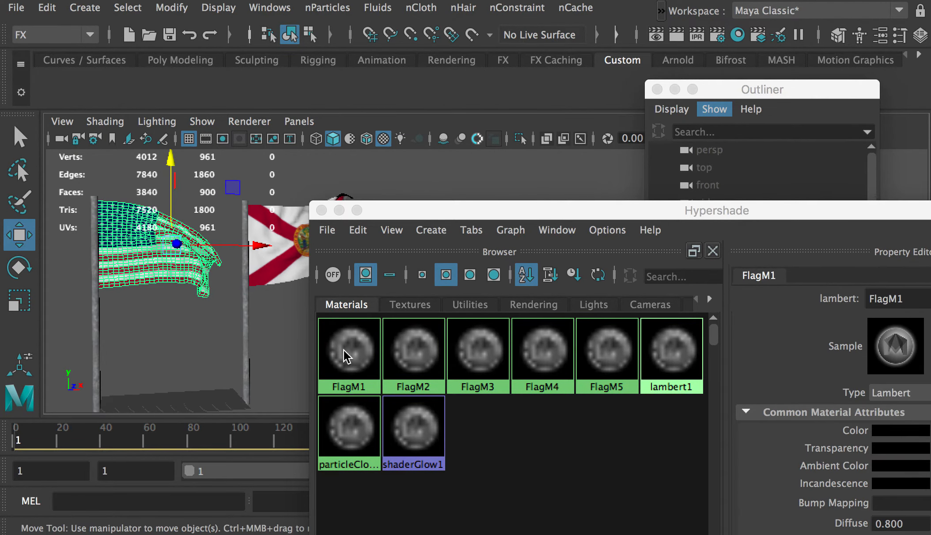
pyautogui.rightClick(599, 356)
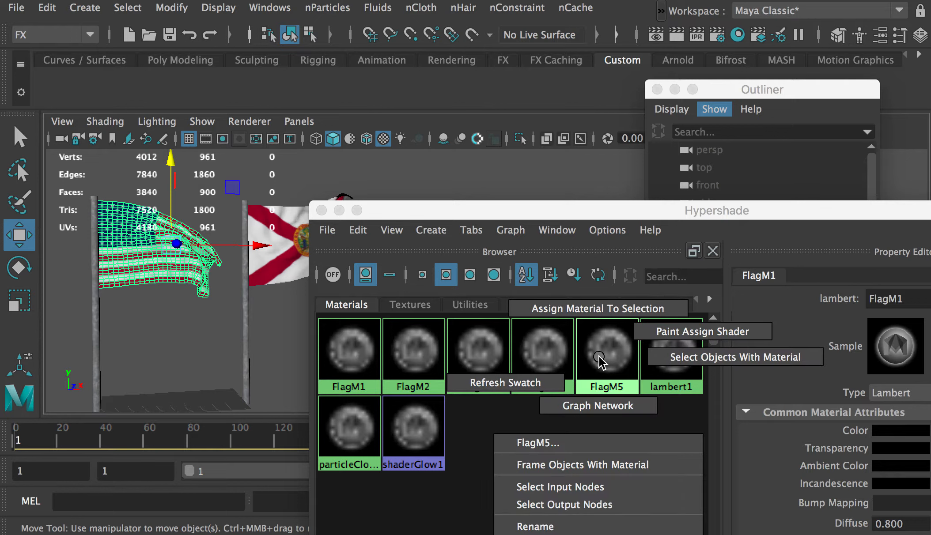
pyautogui.click(573, 309)
pyautogui.click(126, 324)
pyautogui.moveTo(402, 210); pyautogui.dragTo(542, 235)
pyautogui.scroll(6, 168, 256)
pyautogui.moveTo(75, 260); pyautogui.dragTo(308, 266)
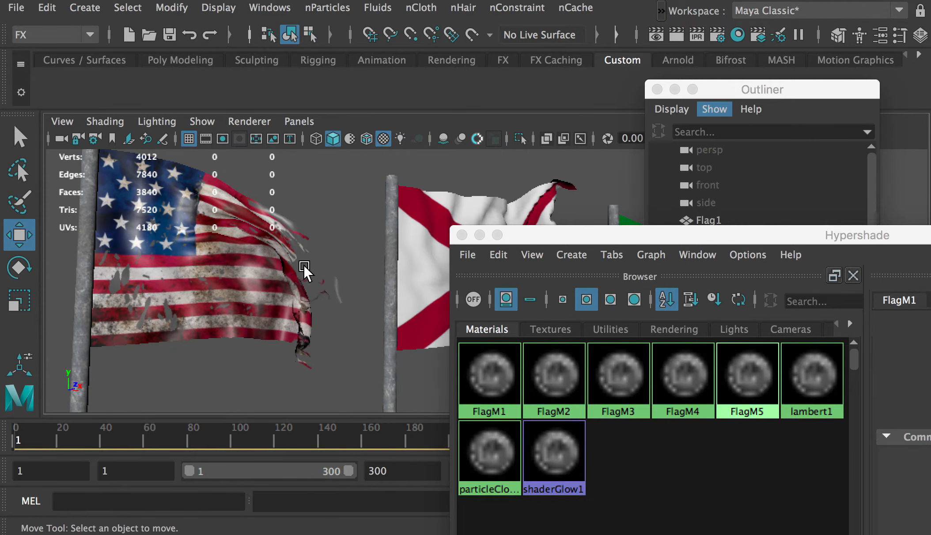
pyautogui.moveTo(124, 277); pyautogui.dragTo(60, 280)
pyautogui.moveTo(203, 282)
pyautogui.mouseDown()
pyautogui.moveTo(283, 308)
pyautogui.moveTo(234, 304)
pyautogui.moveTo(282, 307)
pyautogui.moveTo(194, 286)
pyautogui.mouseUp()
# Bring the Hypershade back into view and display FlagM5's specular shading attributes
pyautogui.moveTo(626, 238); pyautogui.dragTo(362, 189)
pyautogui.moveTo(582, 235); pyautogui.dragTo(528, 65)
pyautogui.moveTo(877, 73); pyautogui.dragTo(863, 74)
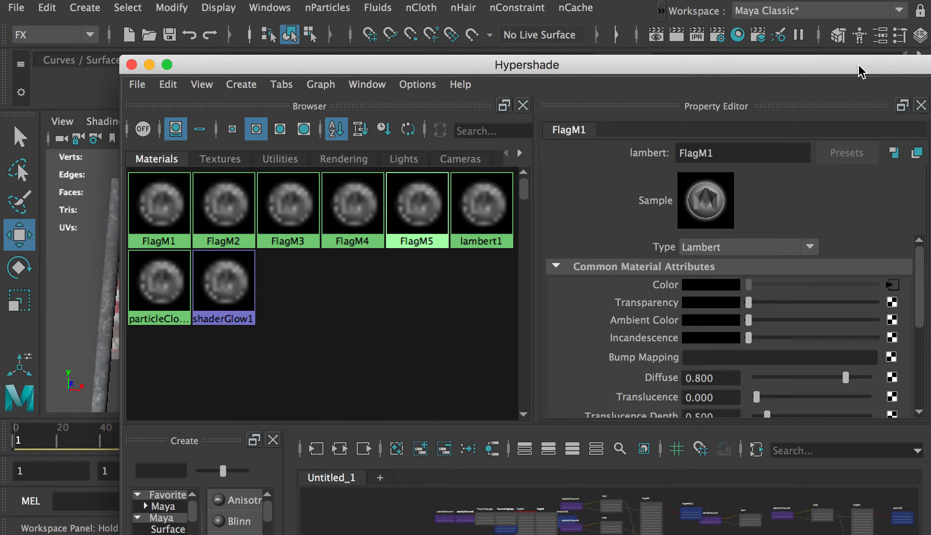
pyautogui.scroll(-5, 921, 287)
pyautogui.moveTo(919, 314); pyautogui.dragTo(919, 249)
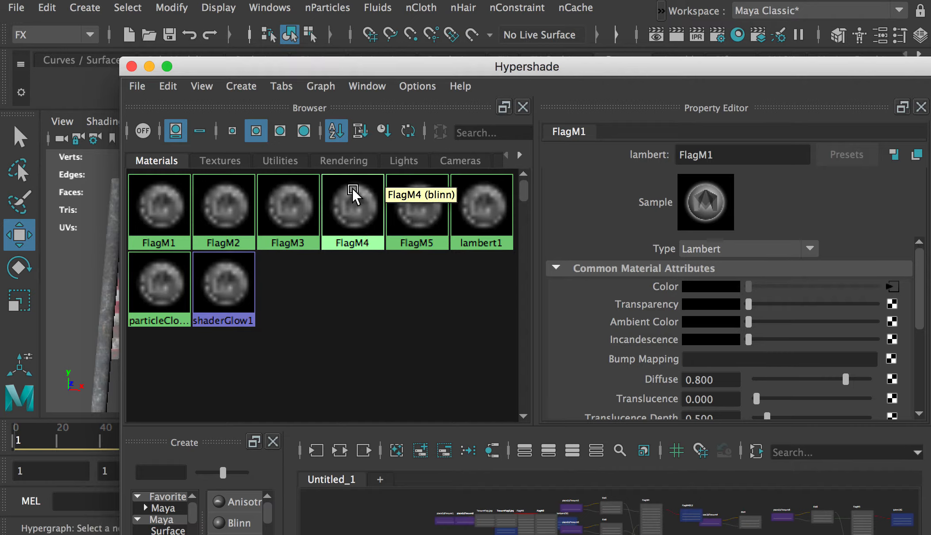
pyautogui.click(418, 209)
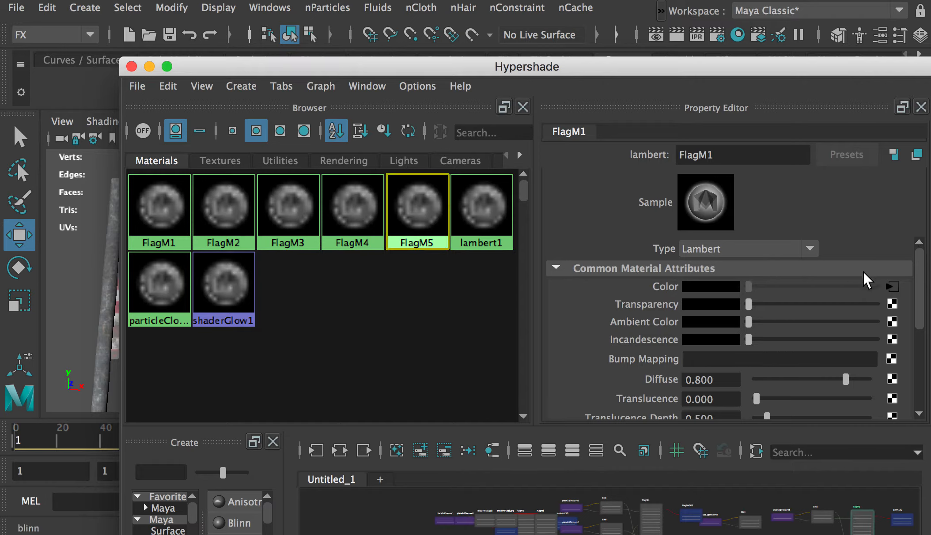
pyautogui.moveTo(920, 268); pyautogui.dragTo(920, 332)
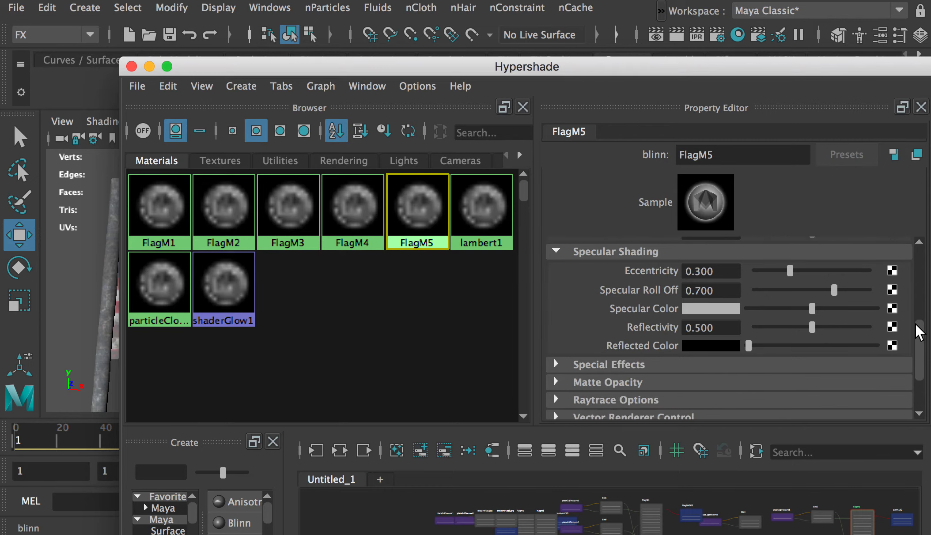
# Map FlagM5's specular color to a file texture using FlagSpecularity.jpg, and move the Hypershade off the flag
pyautogui.click(892, 308)
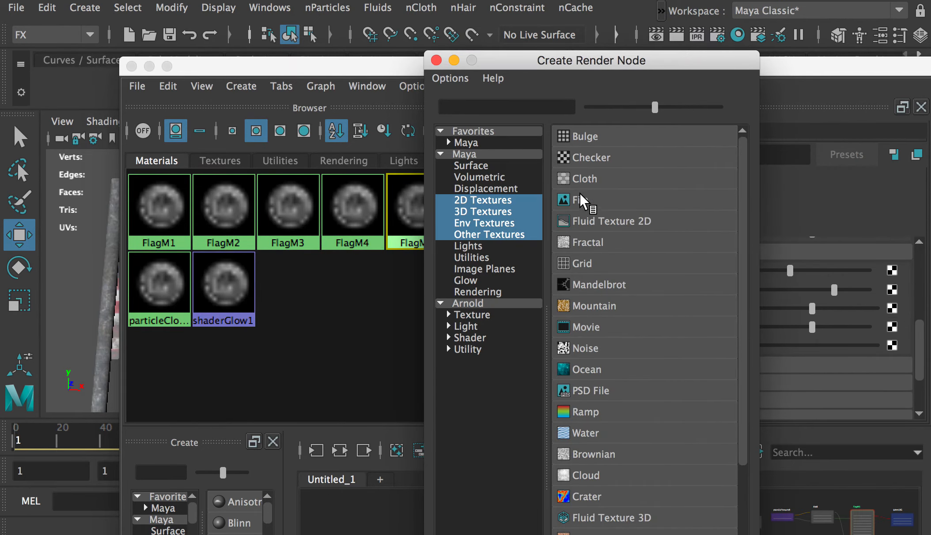
pyautogui.click(583, 201)
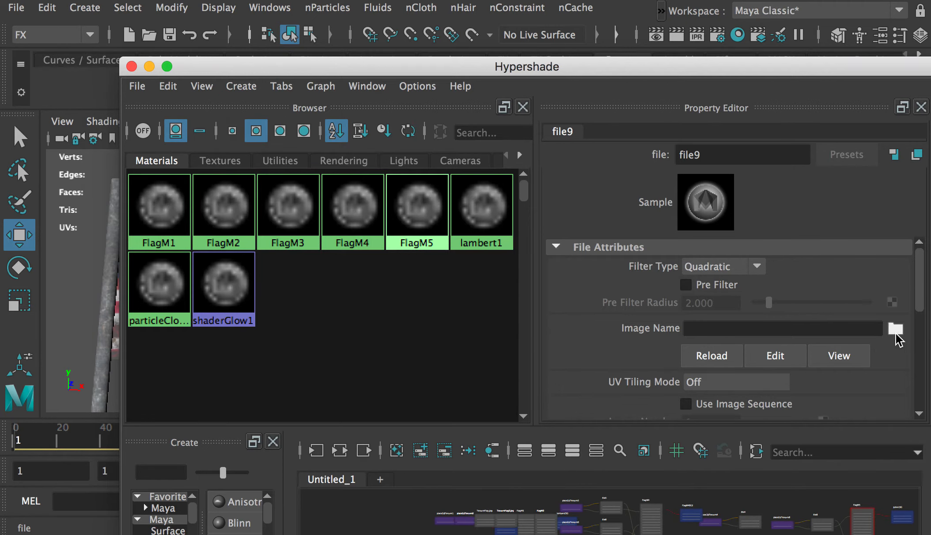
pyautogui.click(896, 332)
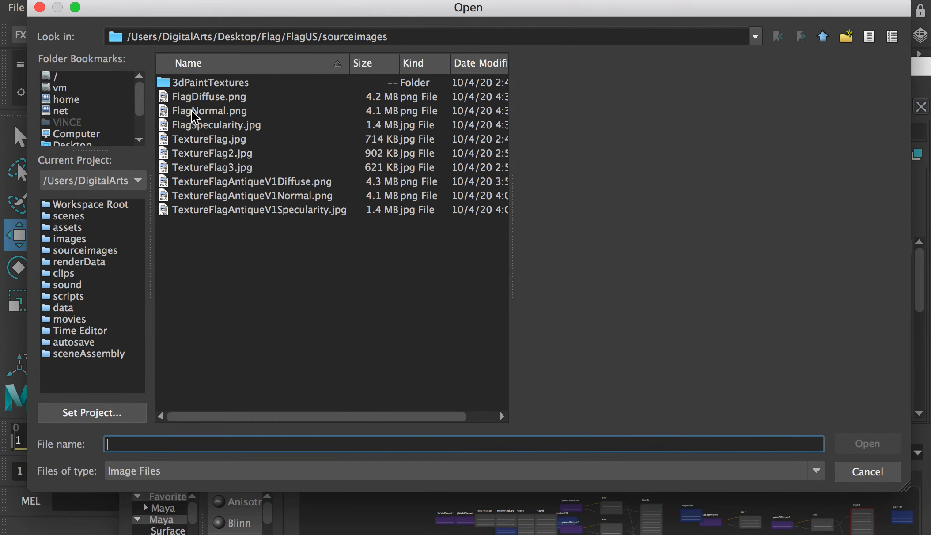
pyautogui.click(203, 125)
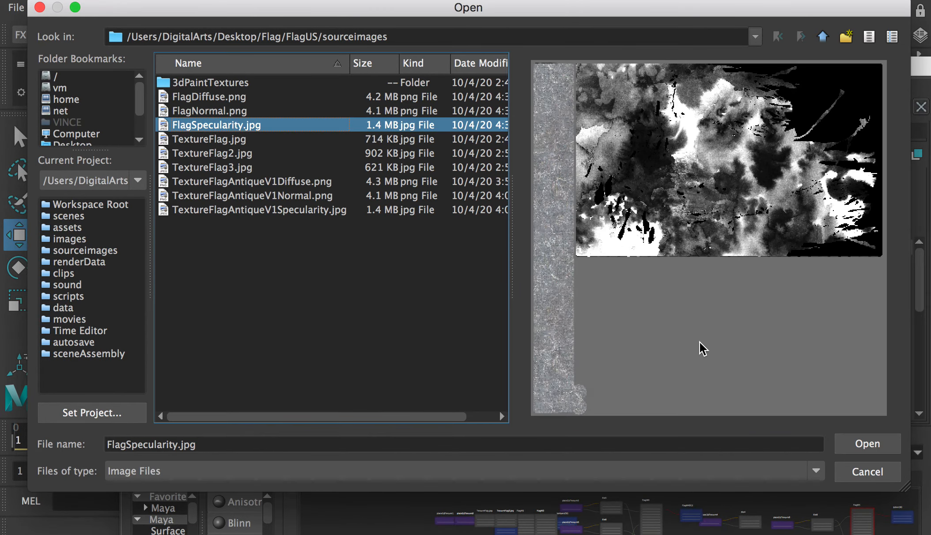
pyautogui.click(866, 444)
pyautogui.moveTo(429, 84); pyautogui.dragTo(863, 132)
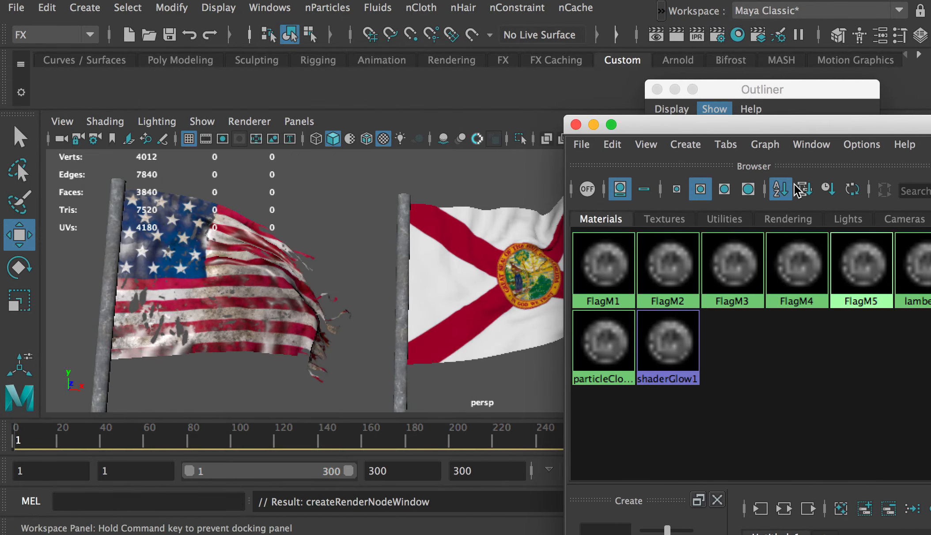
# Frame the ragged US flag mesh and examine its texture and specular shading up close from several angles
pyautogui.moveTo(278, 295)
pyautogui.mouseDown()
pyautogui.moveTo(236, 308)
pyautogui.moveTo(273, 308)
pyautogui.moveTo(262, 302)
pyautogui.mouseUp()
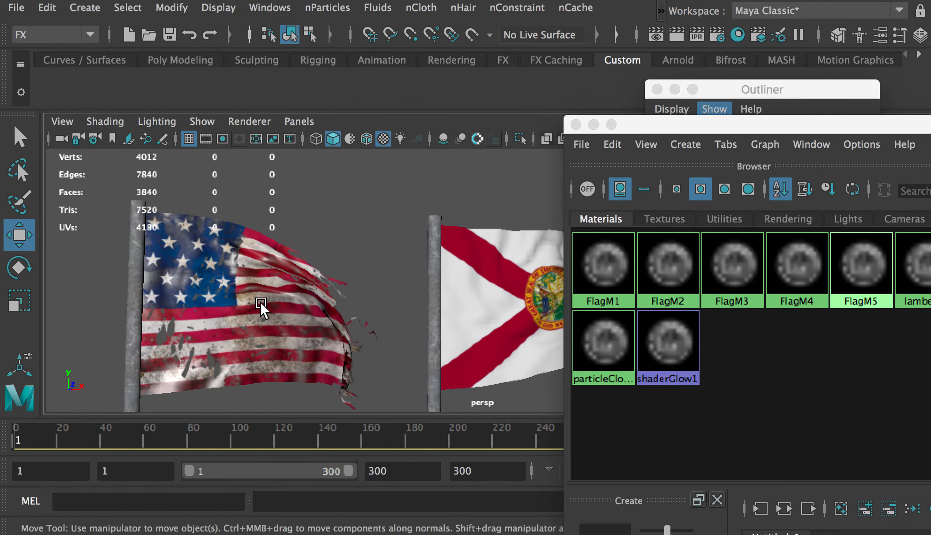
pyautogui.click(253, 303)
pyautogui.press('f')
pyautogui.click(226, 227)
pyautogui.moveTo(387, 284); pyautogui.dragTo(469, 296)
pyautogui.moveTo(328, 270); pyautogui.dragTo(374, 261)
pyautogui.click(387, 267)
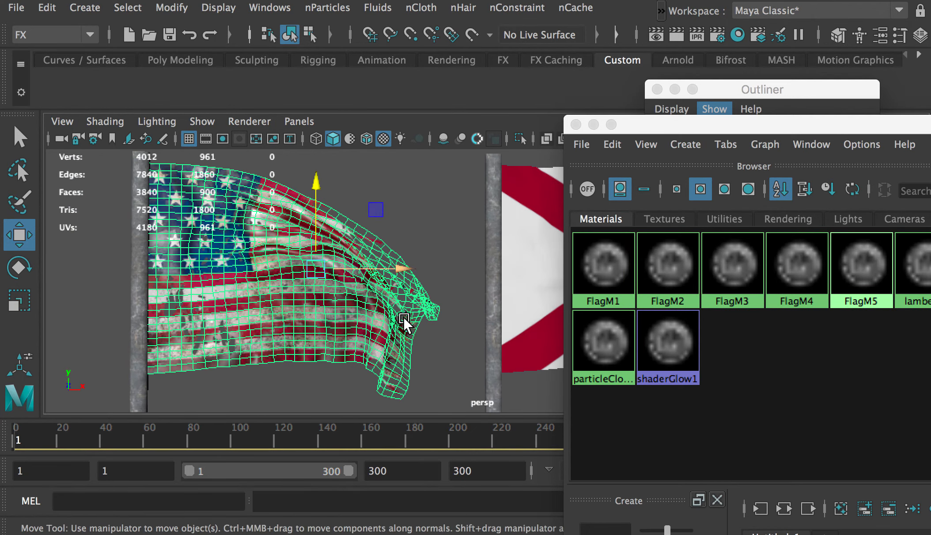
pyautogui.click(456, 339)
pyautogui.moveTo(460, 333); pyautogui.dragTo(397, 300)
pyautogui.moveTo(299, 288); pyautogui.dragTo(490, 295)
pyautogui.moveTo(345, 297); pyautogui.dragTo(539, 292)
pyautogui.moveTo(309, 294); pyautogui.dragTo(490, 329)
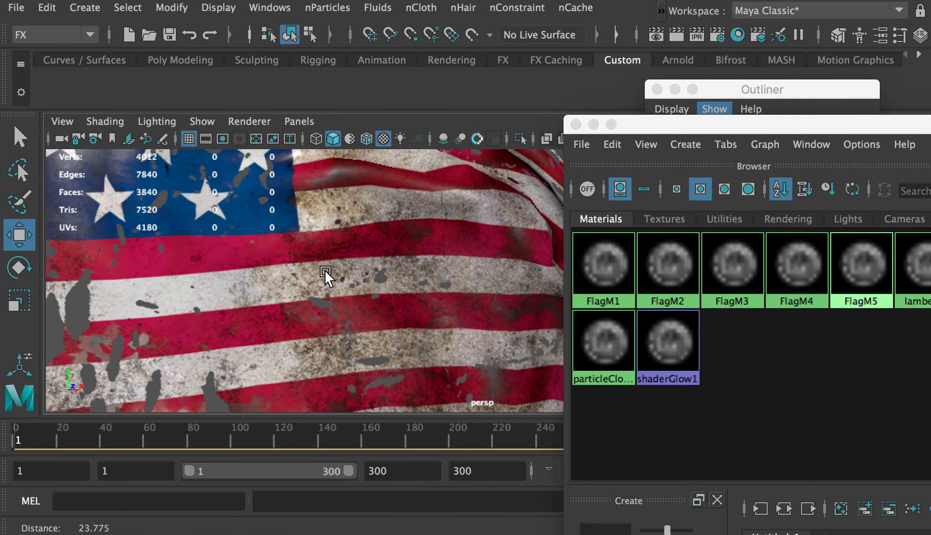
pyautogui.moveTo(353, 289); pyautogui.dragTo(247, 270)
# Bring the Hypershade back into view, map FlagM5's bump mapping to a file texture, and use it as Tangent Space Normals
pyautogui.moveTo(800, 124); pyautogui.dragTo(322, 123)
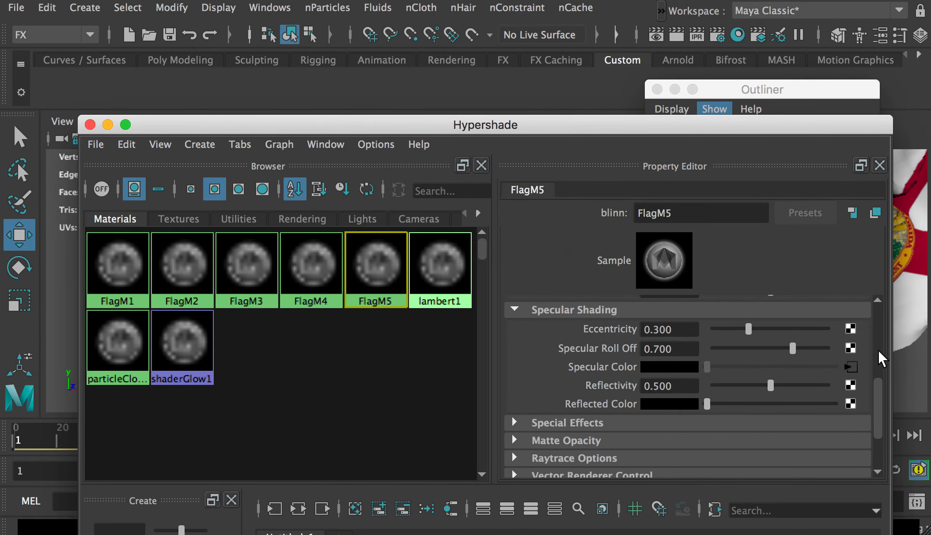
pyautogui.scroll(5, 878, 354)
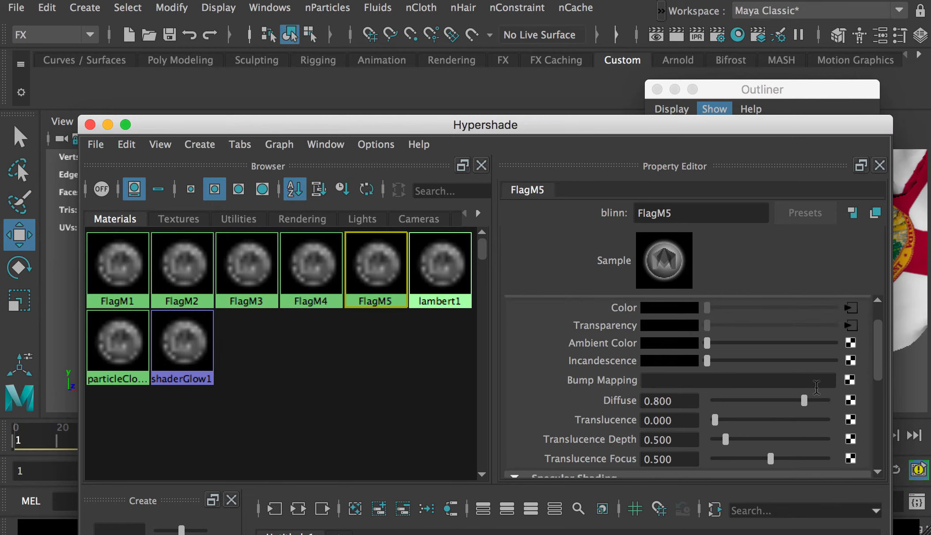
pyautogui.click(850, 380)
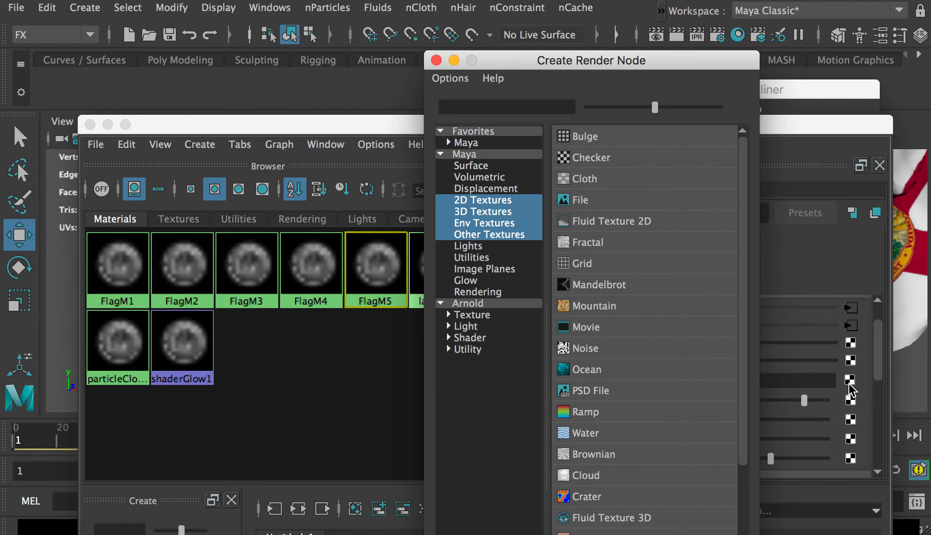
pyautogui.click(577, 202)
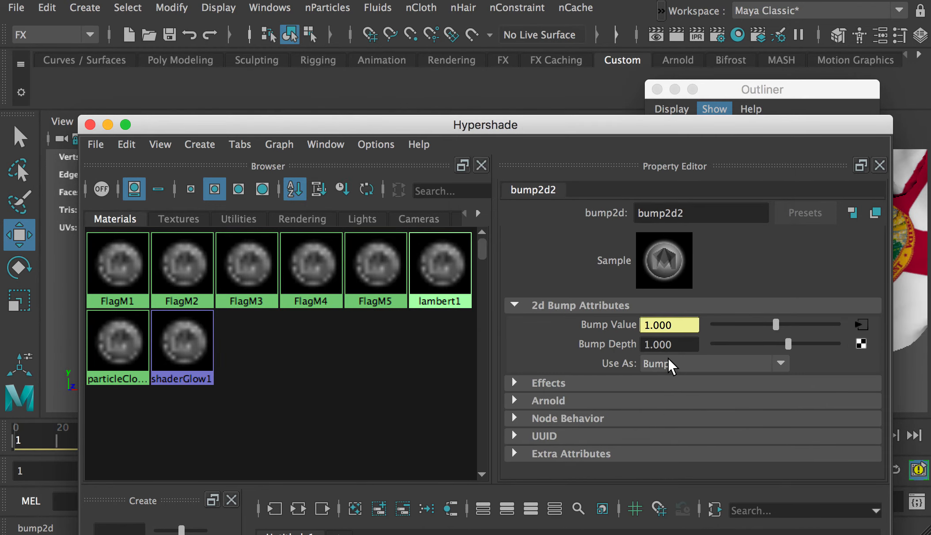
pyautogui.click(669, 357)
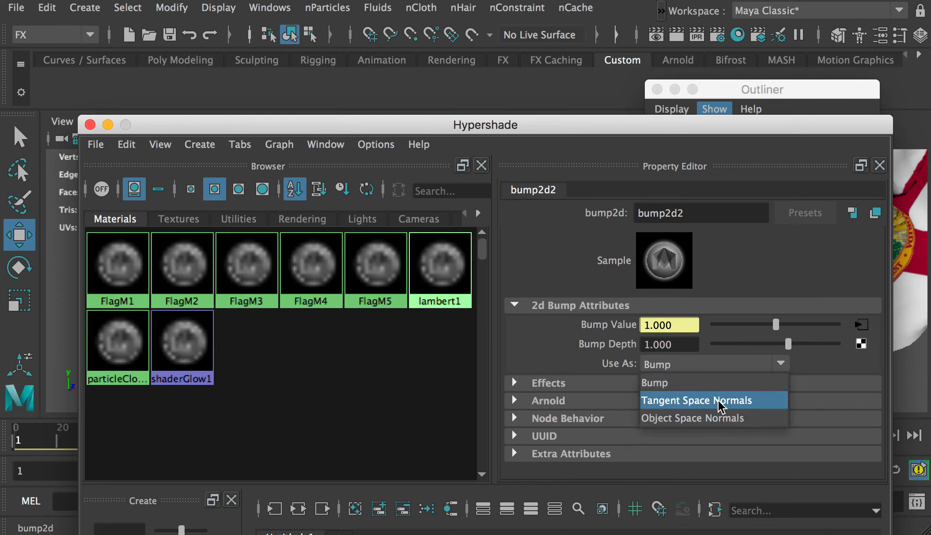
pyautogui.click(733, 400)
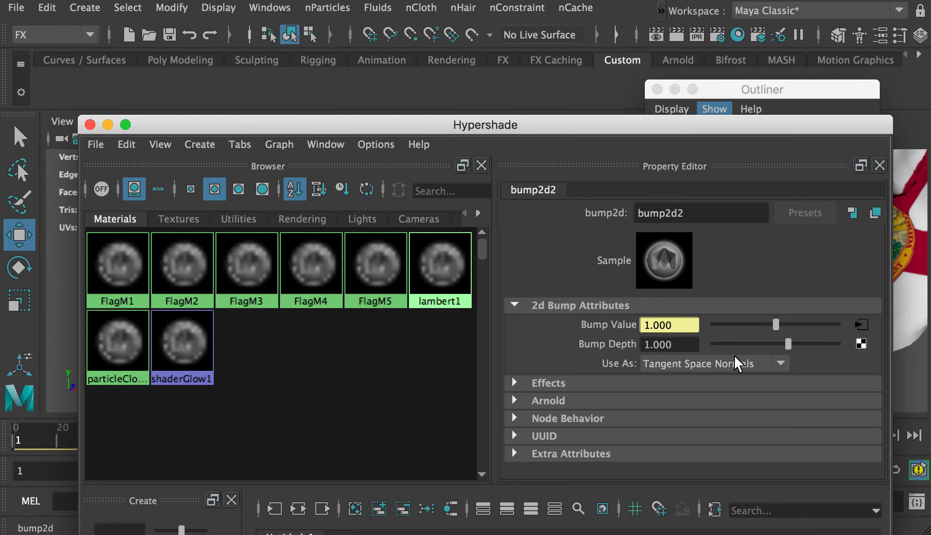
# Load FlagNormal.png from the sourceimages folder into the bump node's file texture
pyautogui.click(860, 325)
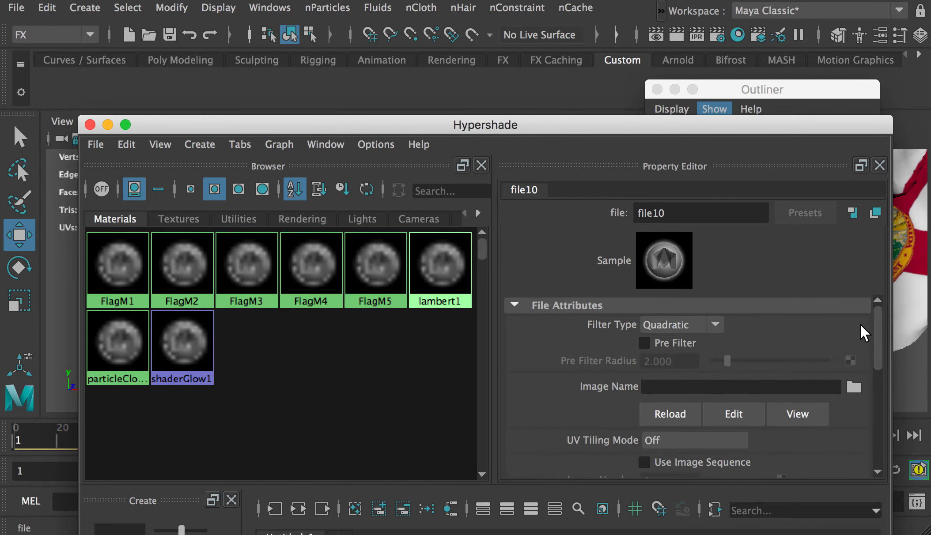
pyautogui.click(853, 383)
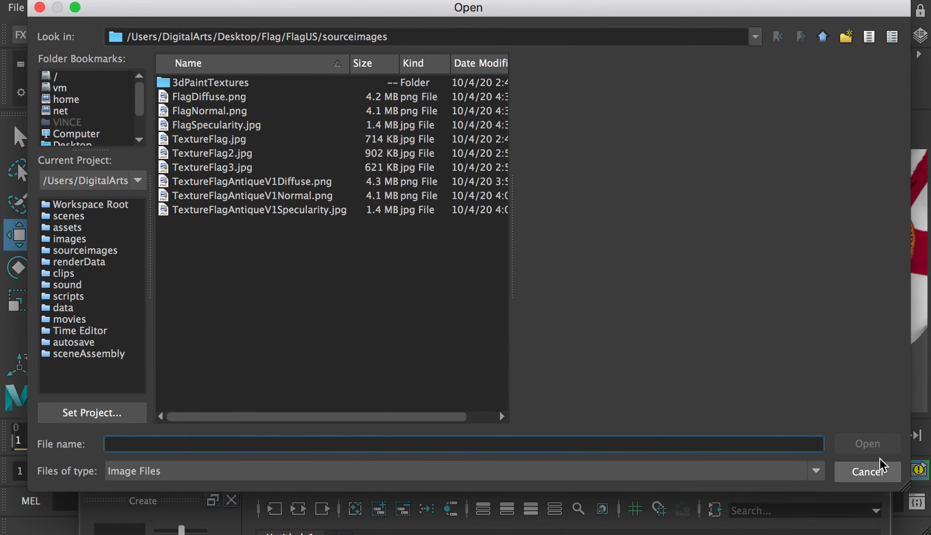
pyautogui.click(209, 111)
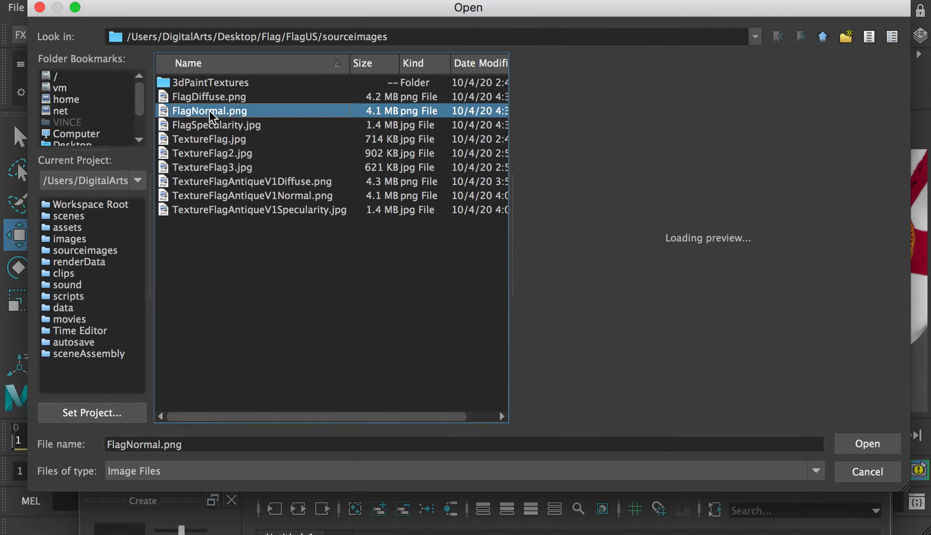
pyautogui.click(873, 445)
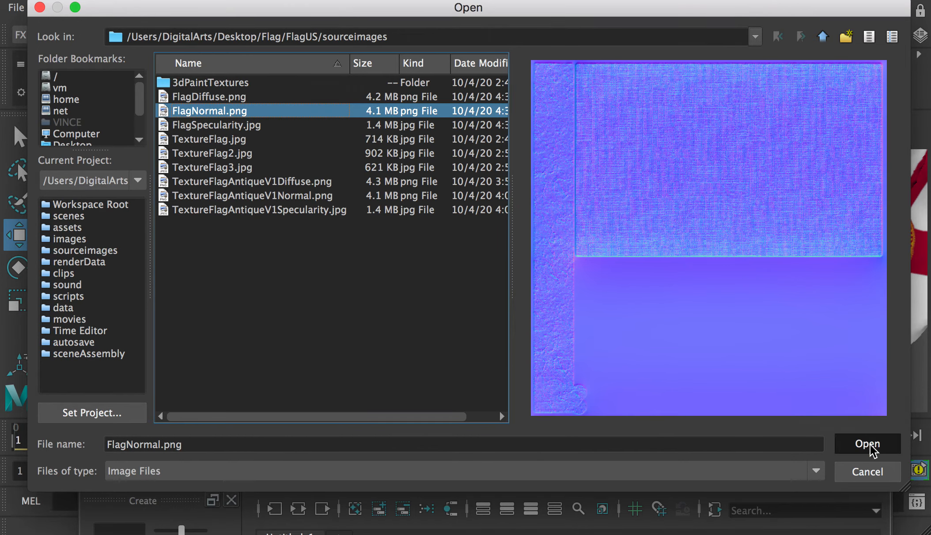
# Move the Hypershade off the flag and examine the normal-mapped cloth weave up close and from a distance
pyautogui.moveTo(303, 129); pyautogui.dragTo(865, 133)
pyautogui.moveTo(442, 245); pyautogui.dragTo(413, 302)
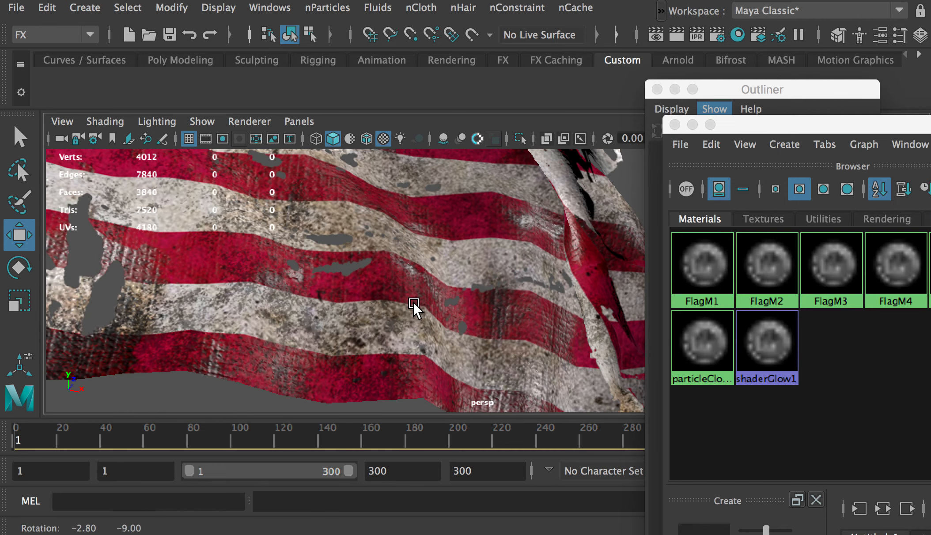
pyautogui.moveTo(295, 262); pyautogui.dragTo(324, 306)
pyautogui.moveTo(340, 326); pyautogui.dragTo(315, 242)
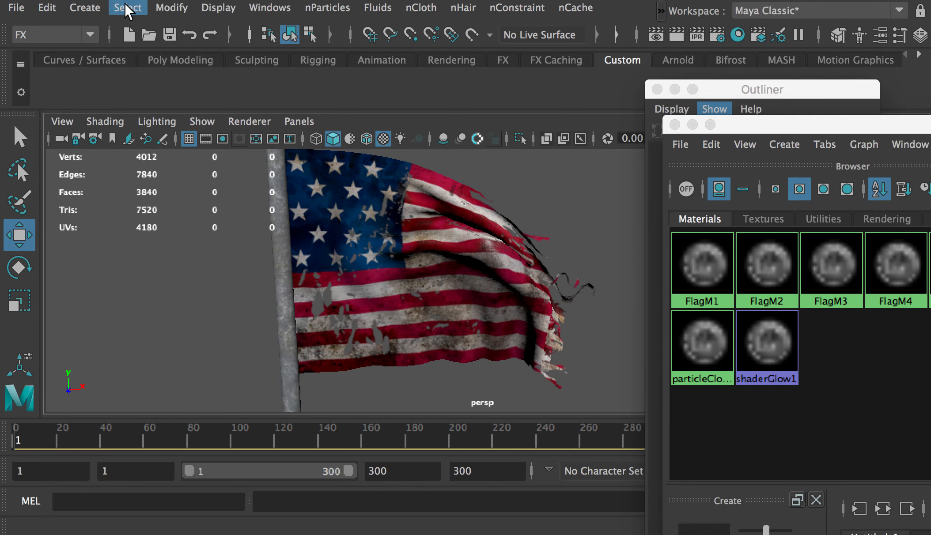
# Create a point light, raise it to about 29 cm on Y, and move it to about 9.1 cm on Z
pyautogui.click(86, 10)
pyautogui.moveTo(265, 105)
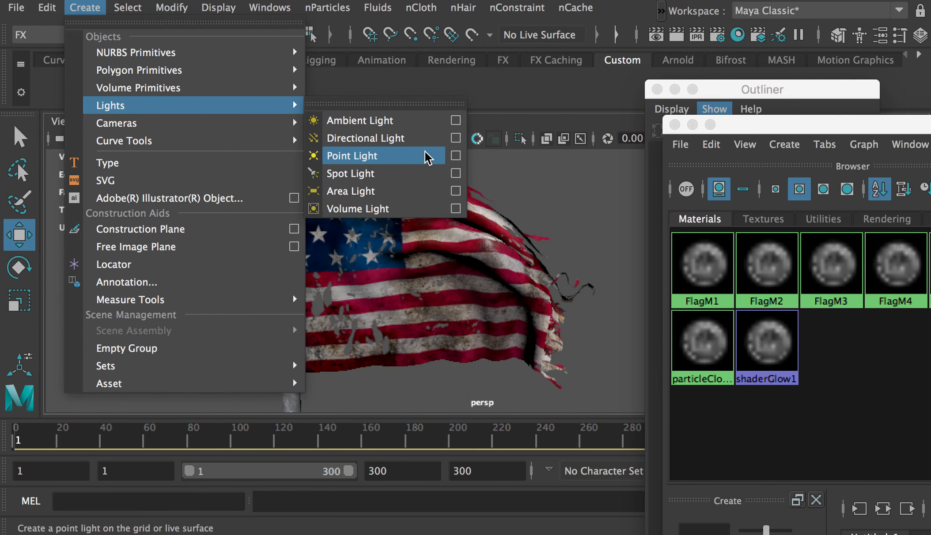
pyautogui.click(399, 157)
pyautogui.scroll(-5, 254, 239)
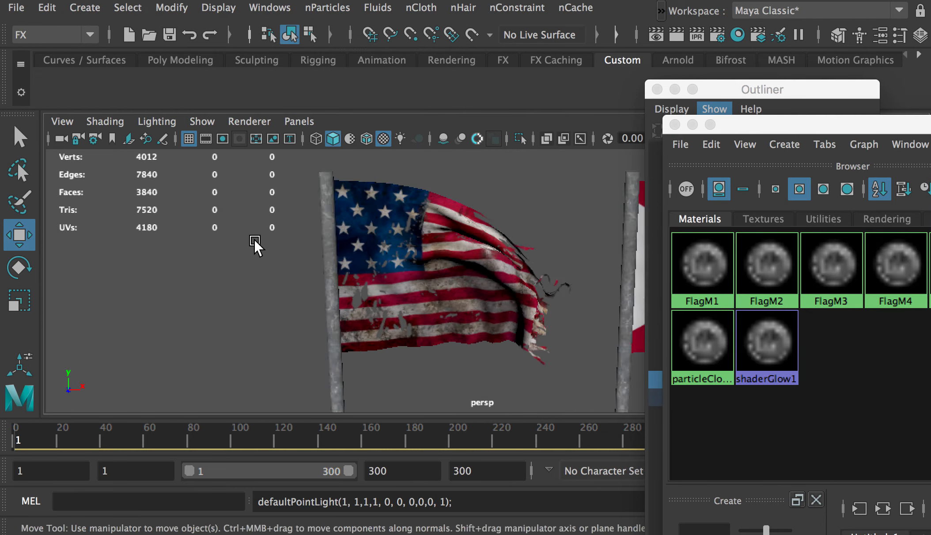
pyautogui.scroll(-3, 455, 277)
pyautogui.moveTo(453, 291); pyautogui.dragTo(483, 326)
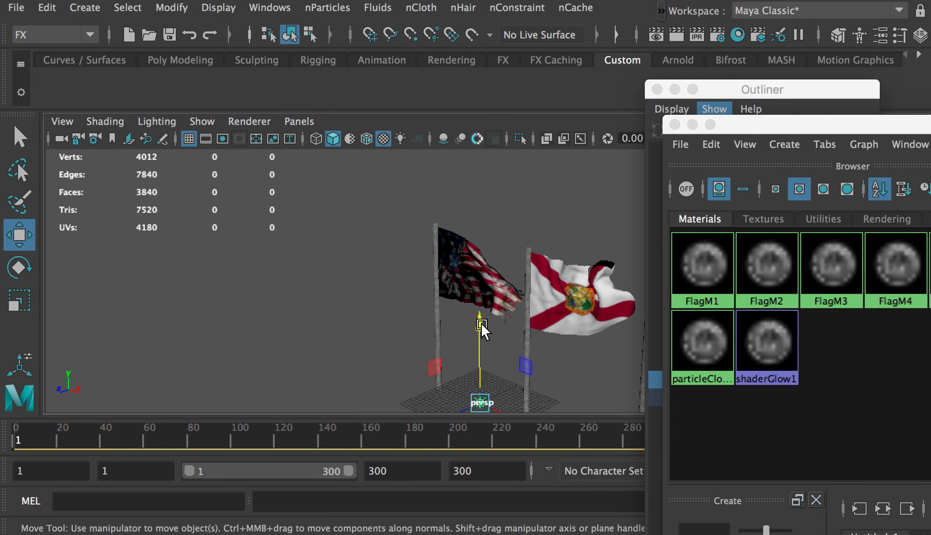
pyautogui.moveTo(477, 231); pyautogui.dragTo(479, 186)
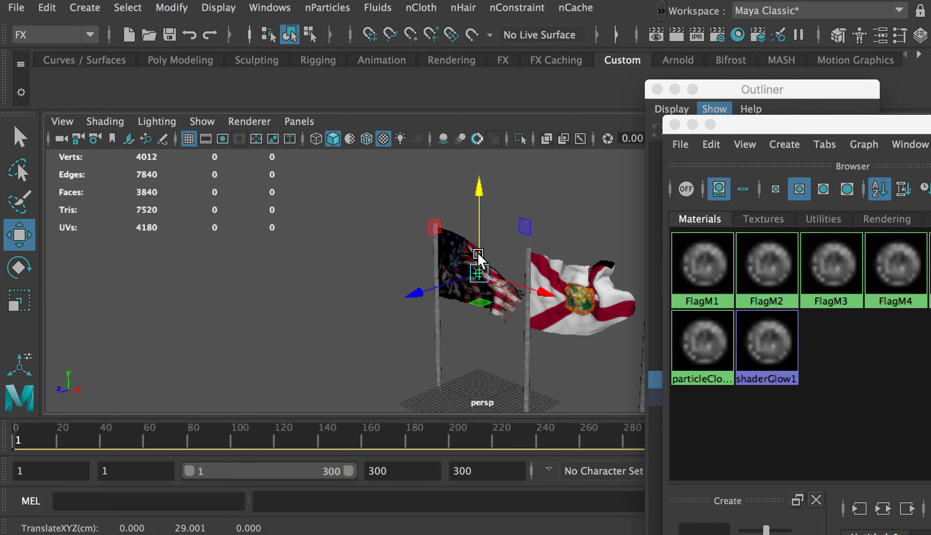
pyautogui.moveTo(435, 285); pyautogui.dragTo(396, 295)
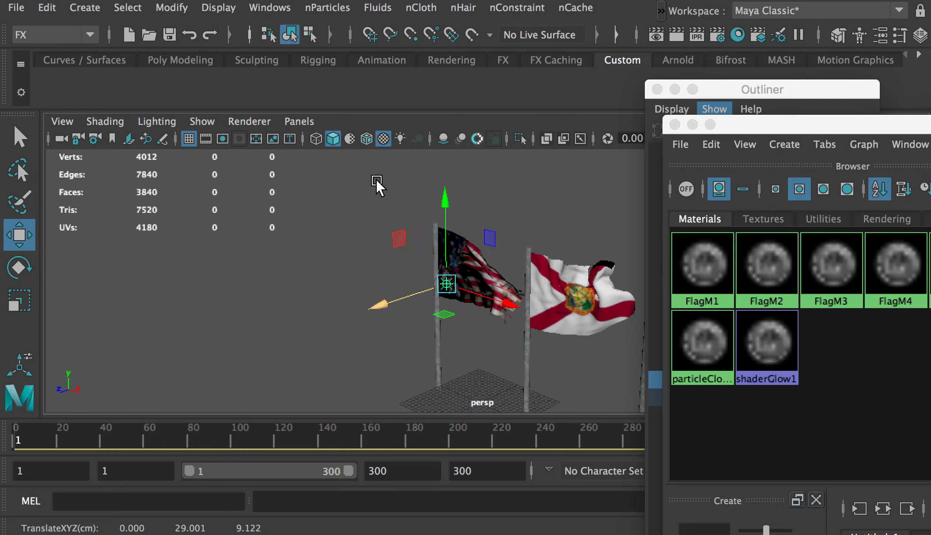
# Light the viewport with all scene lights, enable shadows, and briefly try screen-space ambient occlusion on the flag
pyautogui.click(400, 138)
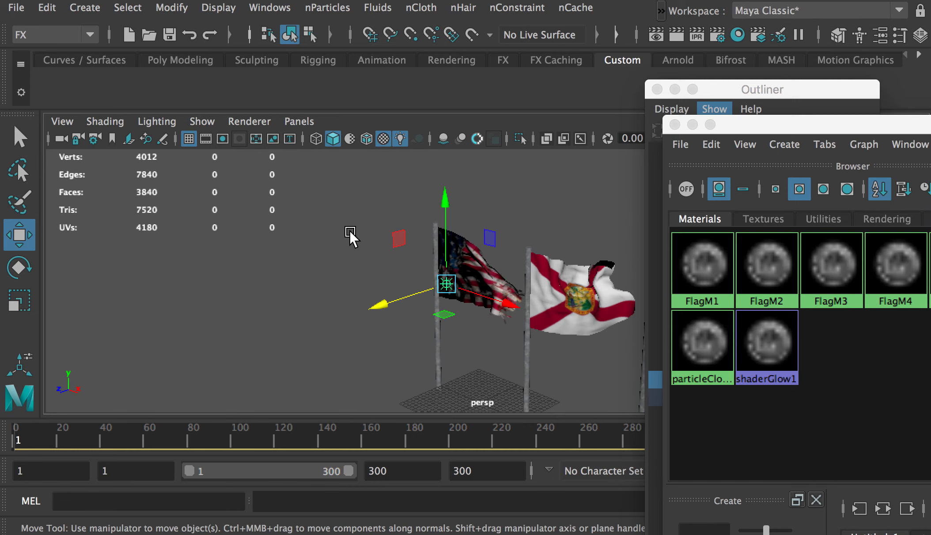
pyautogui.moveTo(503, 318); pyautogui.dragTo(566, 330)
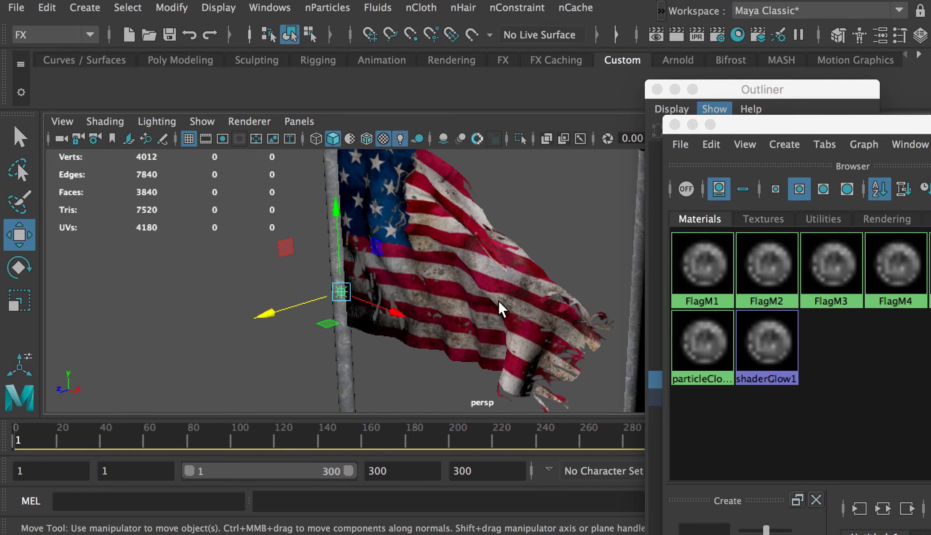
pyautogui.moveTo(499, 301); pyautogui.dragTo(504, 294)
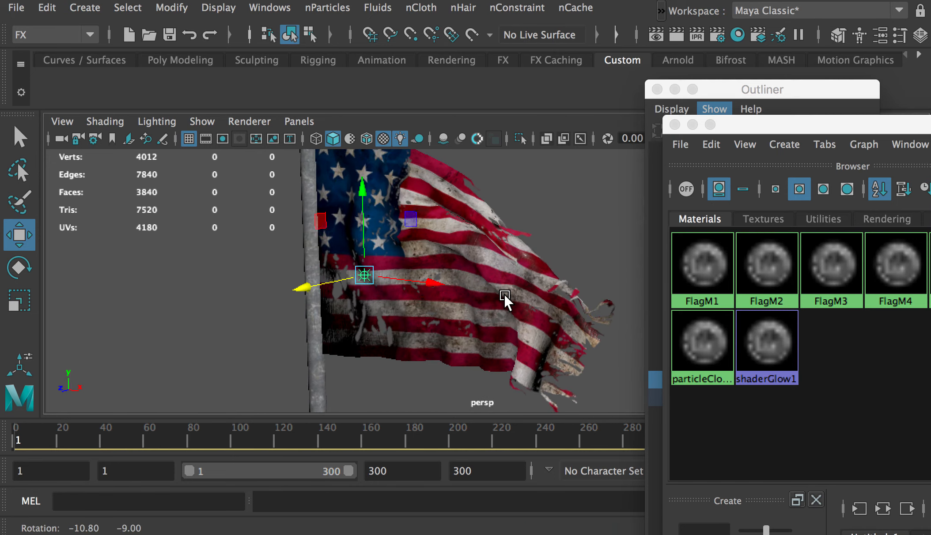
pyautogui.click(418, 138)
pyautogui.click(444, 139)
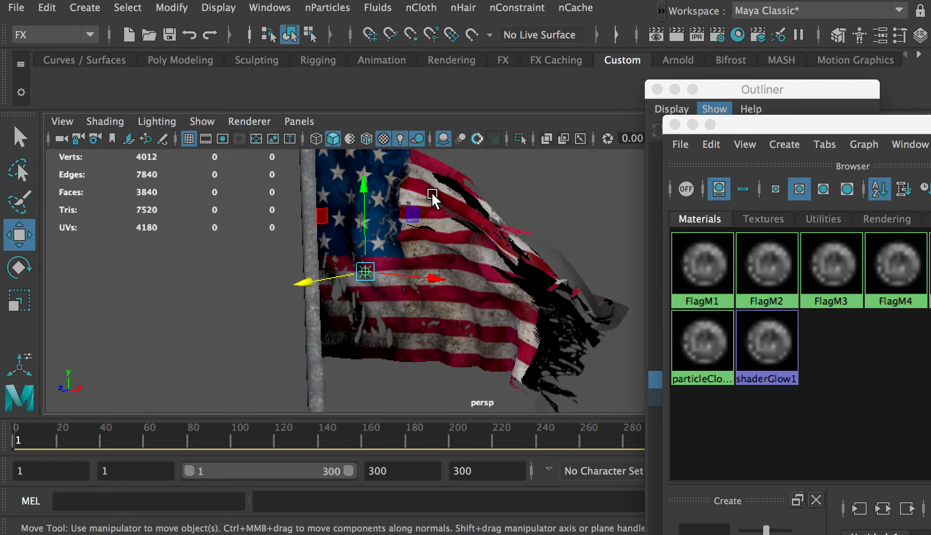
pyautogui.click(440, 140)
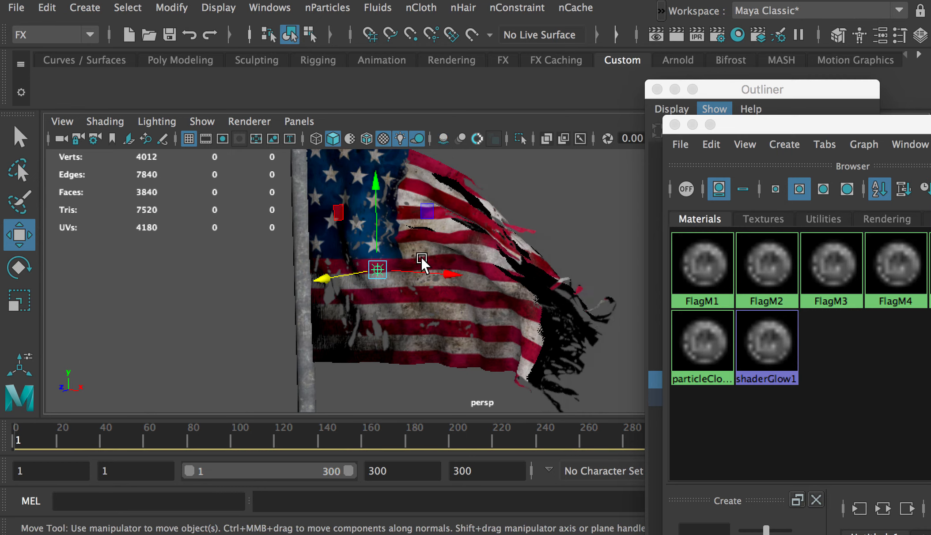
# Slide the point light back and forth along X across the flag to examine how the normal map catches light
pyautogui.moveTo(439, 244); pyautogui.dragTo(554, 224)
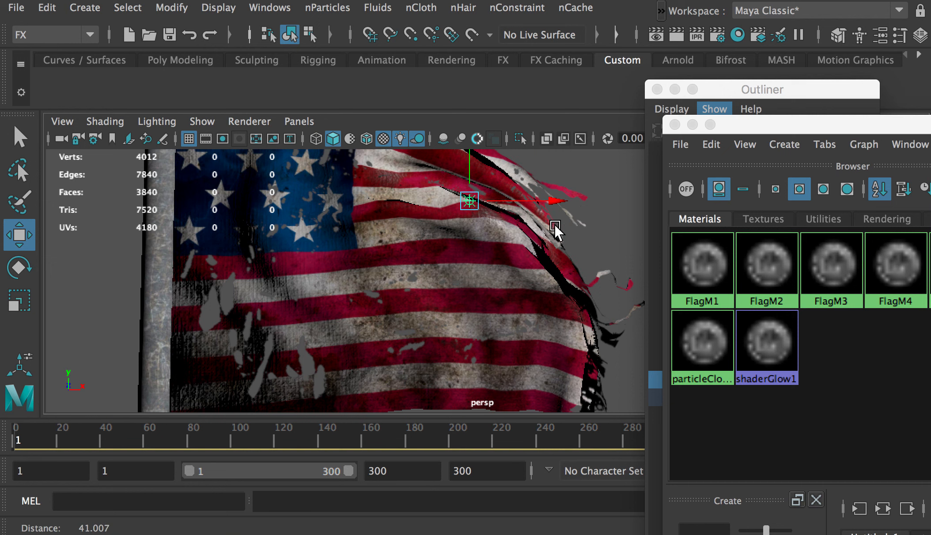
pyautogui.moveTo(549, 190); pyautogui.dragTo(531, 231)
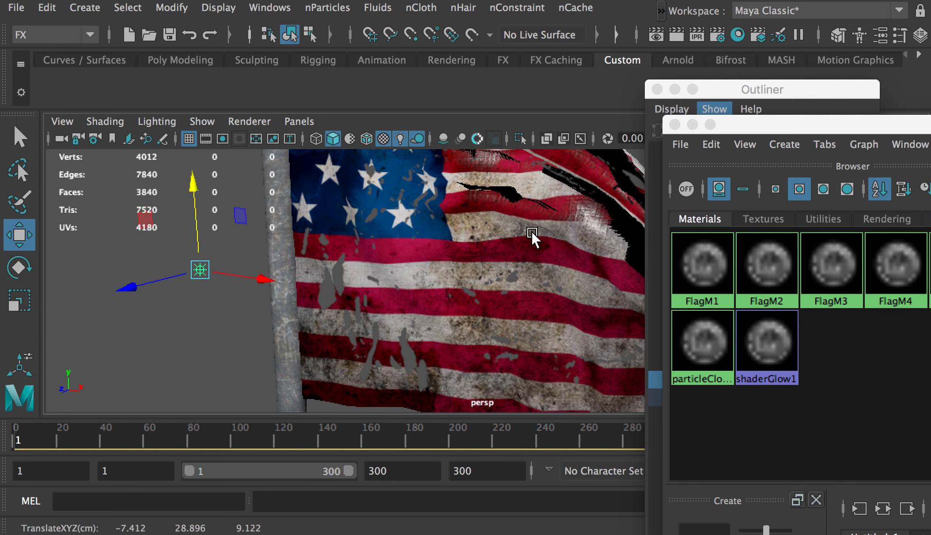
pyautogui.moveTo(269, 280)
pyautogui.mouseDown()
pyautogui.moveTo(596, 302)
pyautogui.moveTo(514, 298)
pyautogui.moveTo(560, 300)
pyautogui.mouseUp()
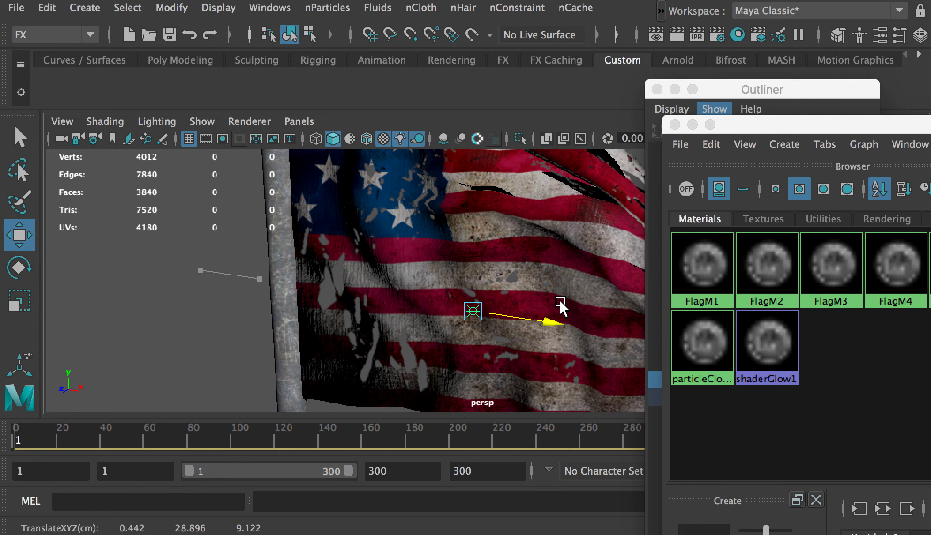
pyautogui.moveTo(407, 288); pyautogui.dragTo(448, 281)
pyautogui.moveTo(554, 277); pyautogui.dragTo(424, 253)
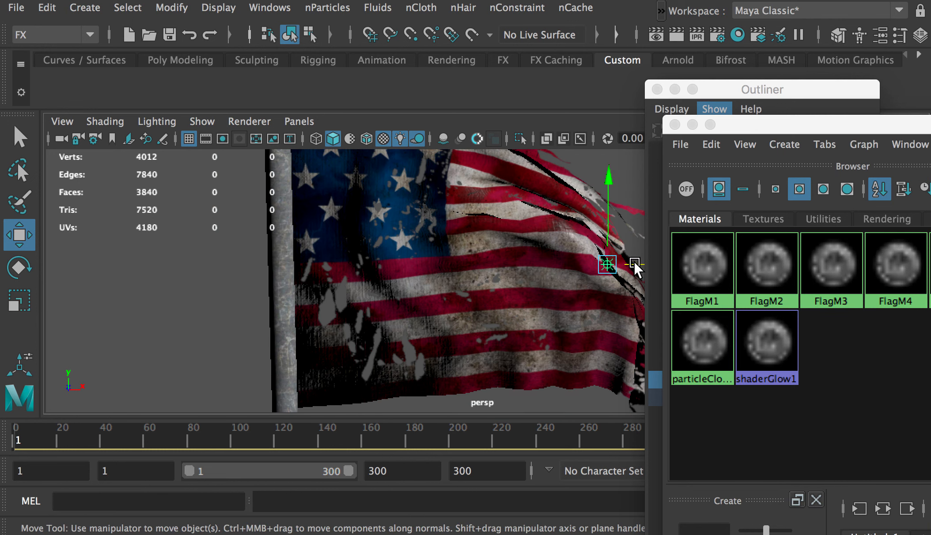
pyautogui.moveTo(636, 266); pyautogui.dragTo(190, 256)
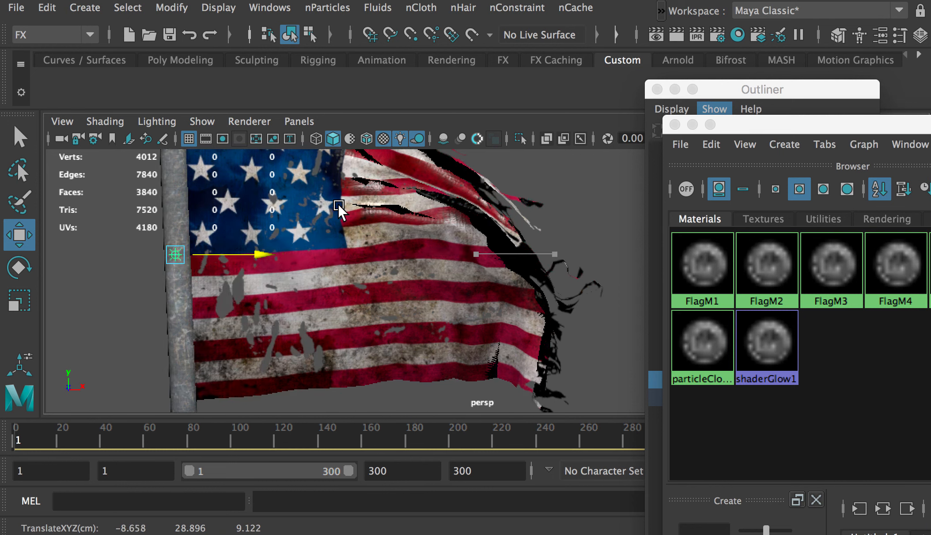
pyautogui.moveTo(252, 253); pyautogui.dragTo(201, 254)
# Move the point light toward the flag's frayed end, turn off scene lighting in the viewport, and inspect the flag
pyautogui.moveTo(407, 258); pyautogui.dragTo(366, 298)
pyautogui.scroll(-4, 457, 244)
pyautogui.moveTo(502, 229); pyautogui.dragTo(526, 228)
pyautogui.click(406, 138)
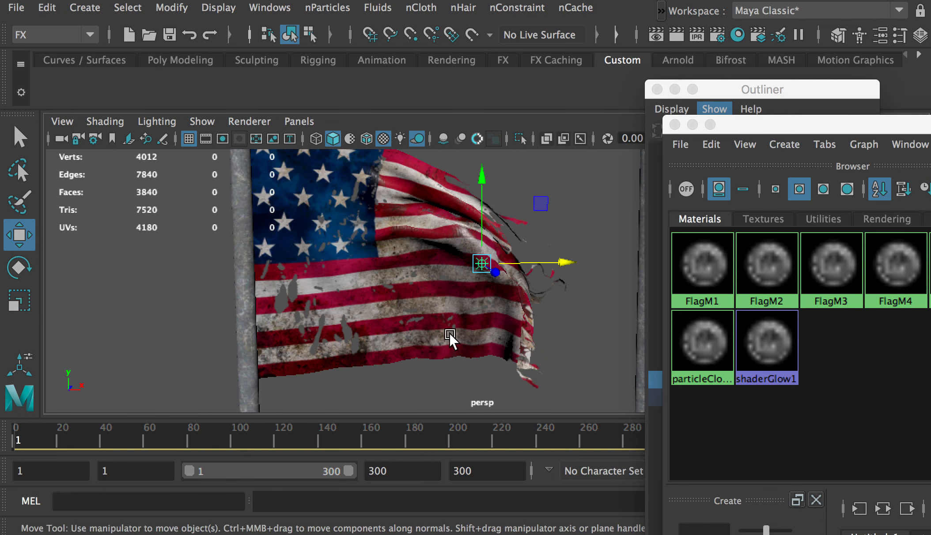
pyautogui.moveTo(419, 324); pyautogui.dragTo(382, 245)
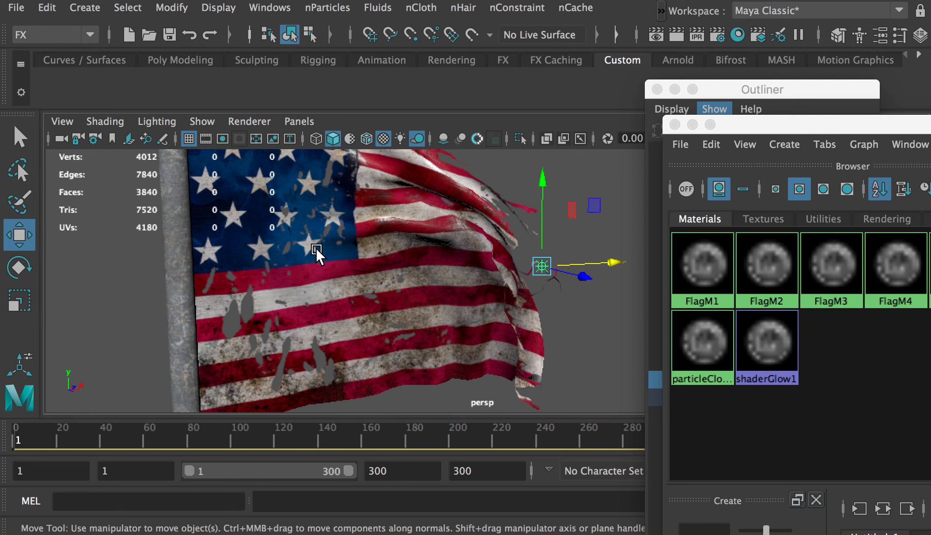